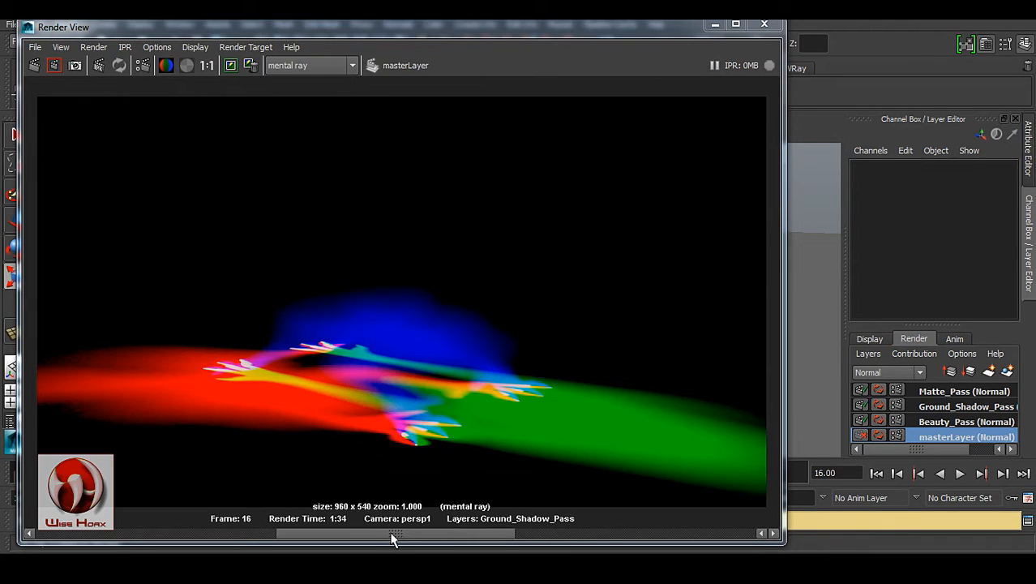
# - Compare the stored renders of the Beauty_Pass, Matte_Pass and Ground_Shadow_Pass layers at frame 16
pyautogui.click(628, 536)
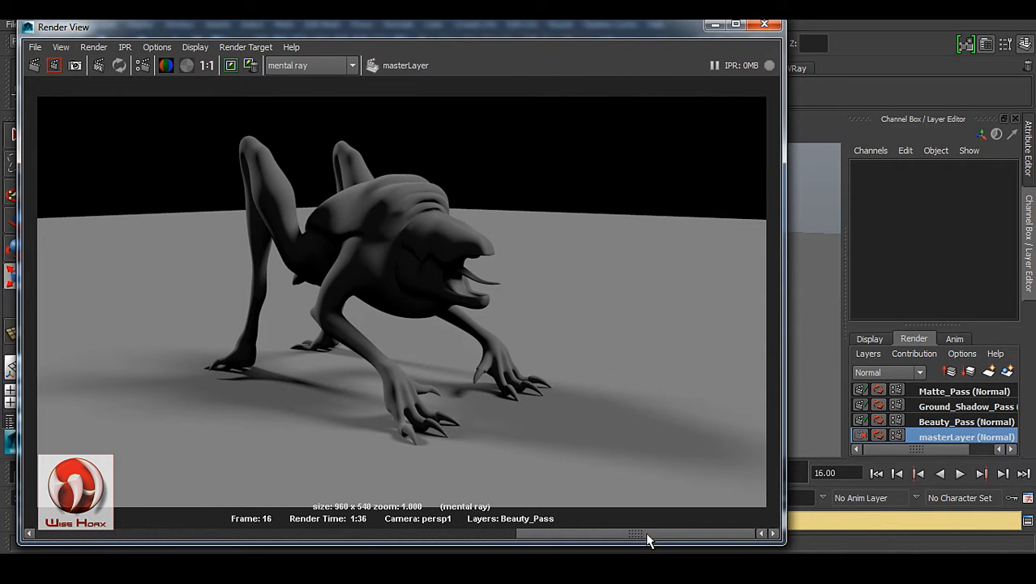
pyautogui.moveTo(646, 530); pyautogui.dragTo(139, 535)
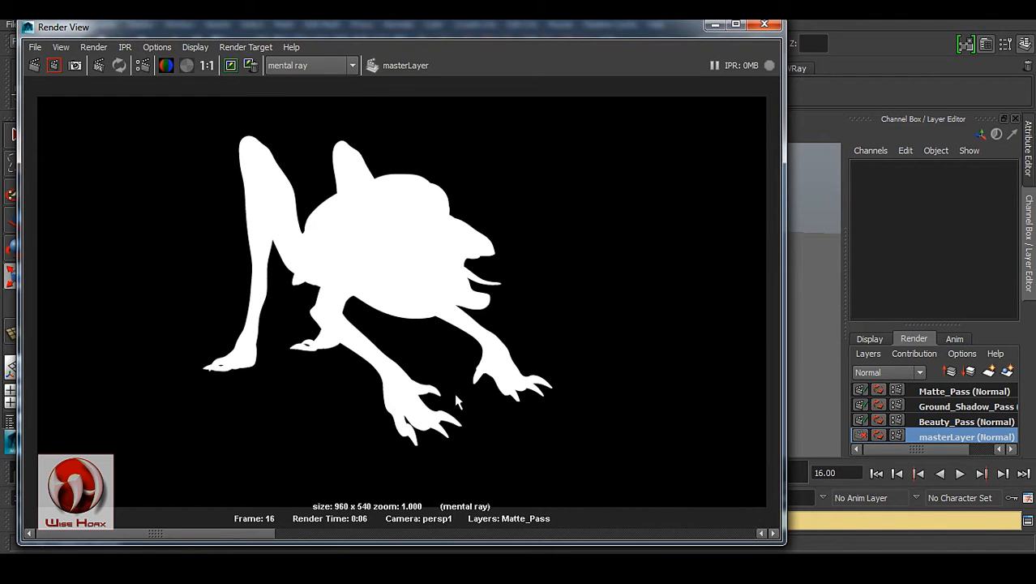
pyautogui.moveTo(150, 537); pyautogui.dragTo(574, 546)
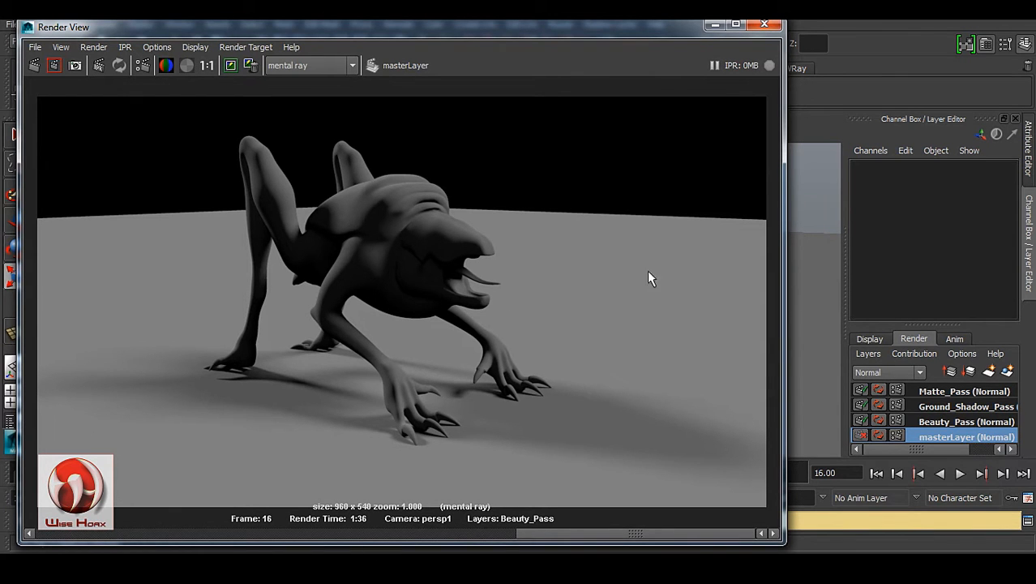
pyautogui.moveTo(647, 534); pyautogui.dragTo(160, 528)
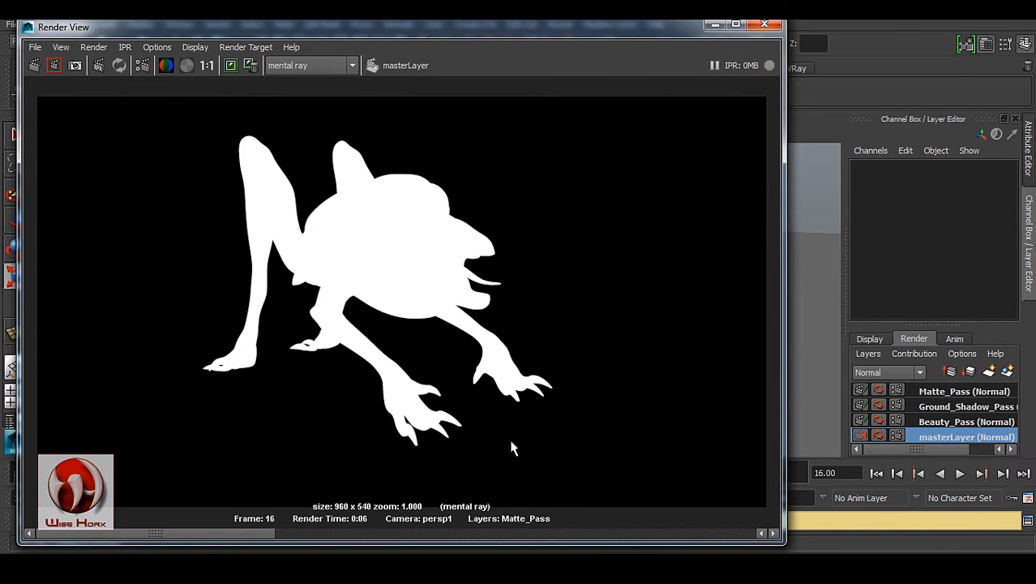
pyautogui.moveTo(161, 535); pyautogui.dragTo(396, 534)
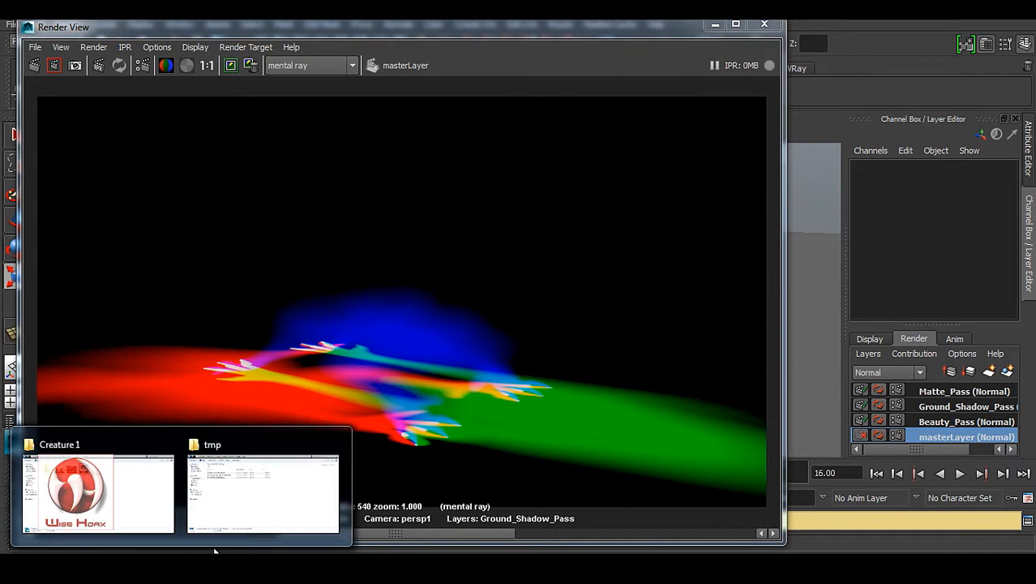
# - Load Ground_Shadow_Pass_MasterBeauty.exr from the tmp images folder into Nuke's node graph
pyautogui.click(296, 490)
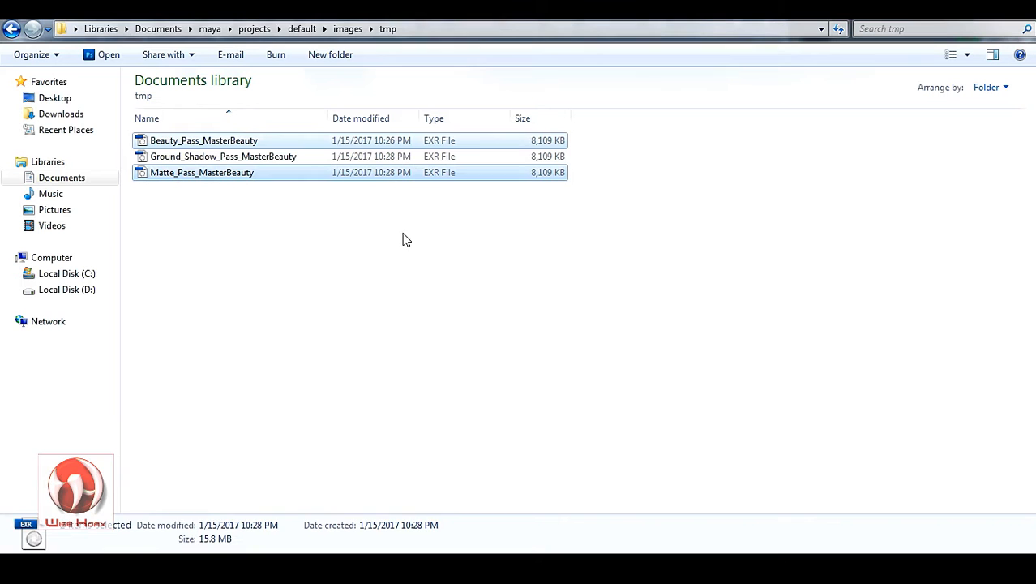
pyautogui.click(244, 217)
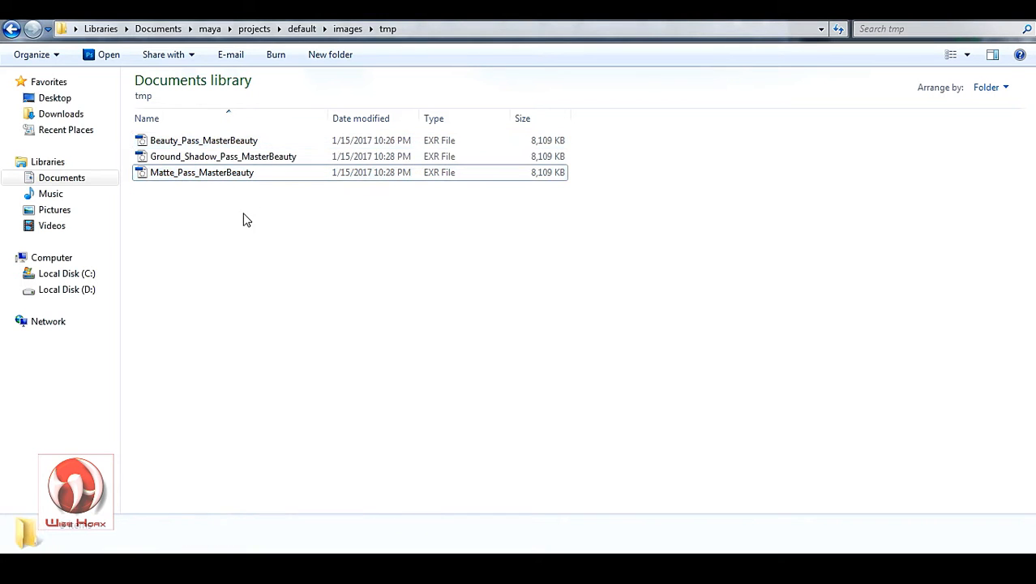
pyautogui.click(172, 161)
pyautogui.moveTo(220, 162); pyautogui.dragTo(705, 293)
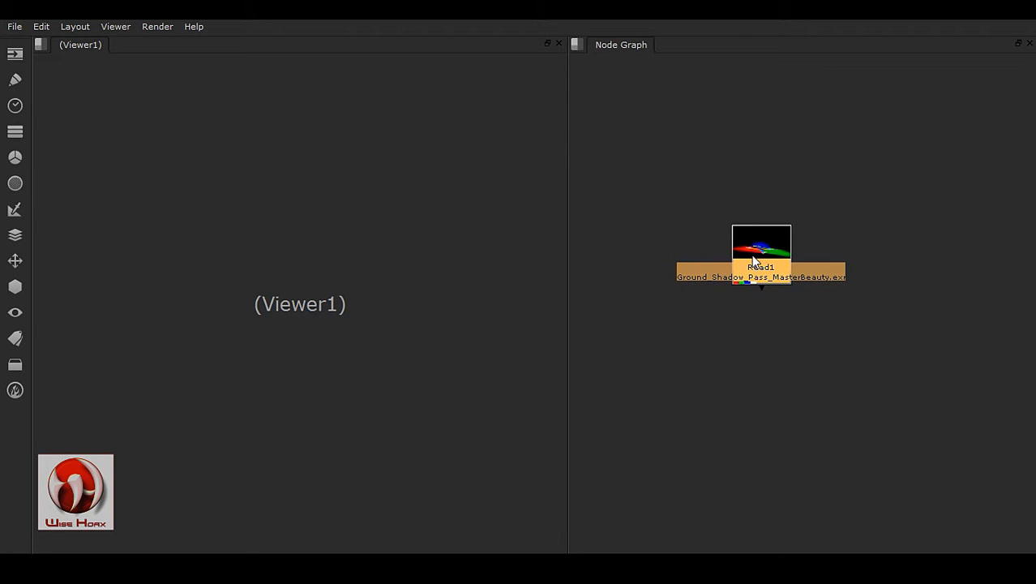
# - Display the ground shadow Read node in a viewer and space the Read and Viewer nodes apart vertically
pyautogui.press('1')
pyautogui.moveTo(750, 261); pyautogui.dragTo(758, 210)
pyautogui.moveTo(766, 294); pyautogui.dragTo(766, 321)
pyautogui.click(769, 218)
pyautogui.moveTo(768, 218); pyautogui.dragTo(762, 225)
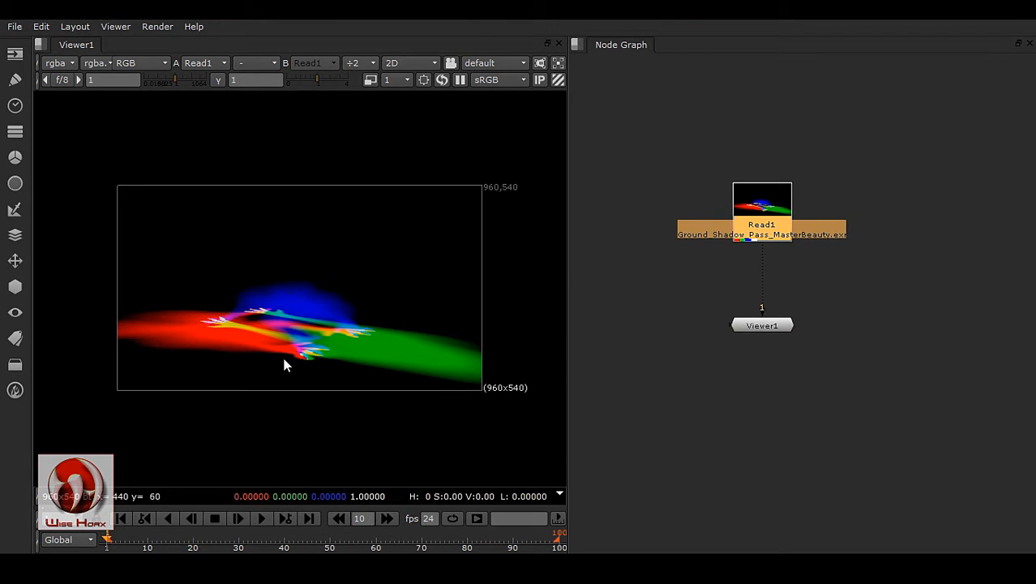
pyautogui.scroll(1, 285, 352)
pyautogui.moveTo(321, 339); pyautogui.dragTo(310, 376, button='middle')
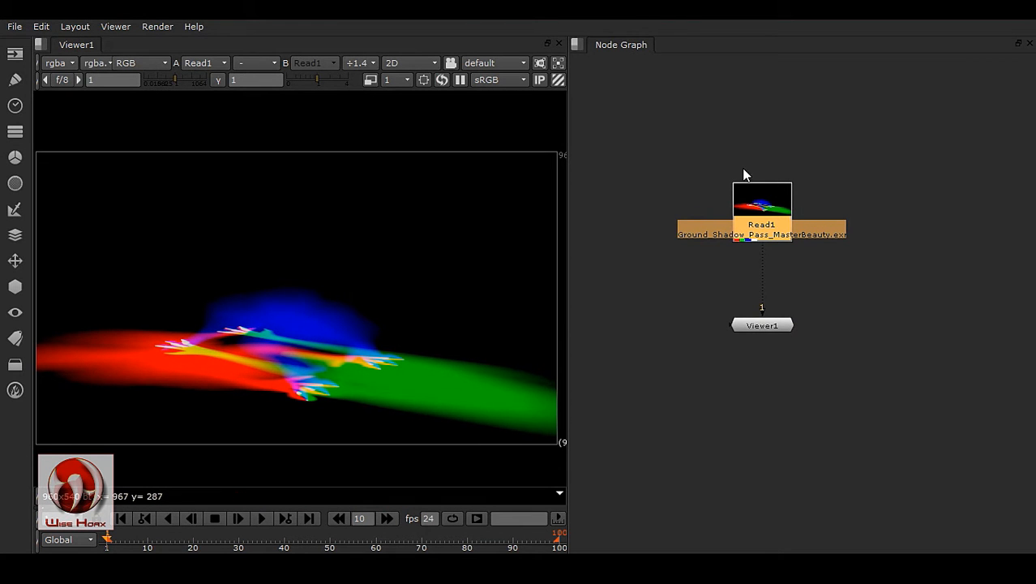
pyautogui.moveTo(771, 240); pyautogui.dragTo(825, 271, button='middle')
pyautogui.scroll(5, 750, 305)
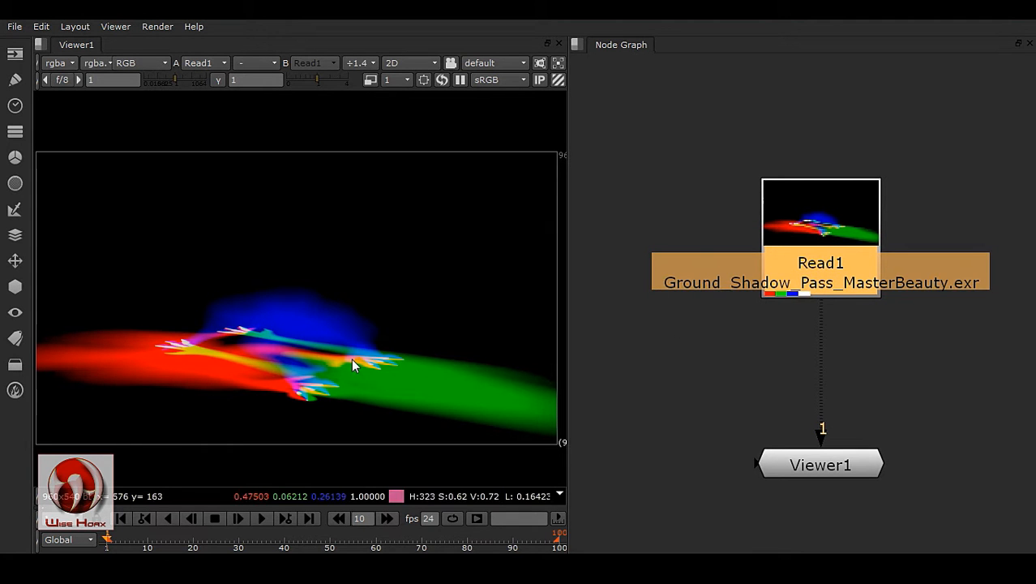
pyautogui.moveTo(815, 375); pyautogui.dragTo(820, 344, button='middle')
pyautogui.moveTo(854, 236); pyautogui.dragTo(853, 217)
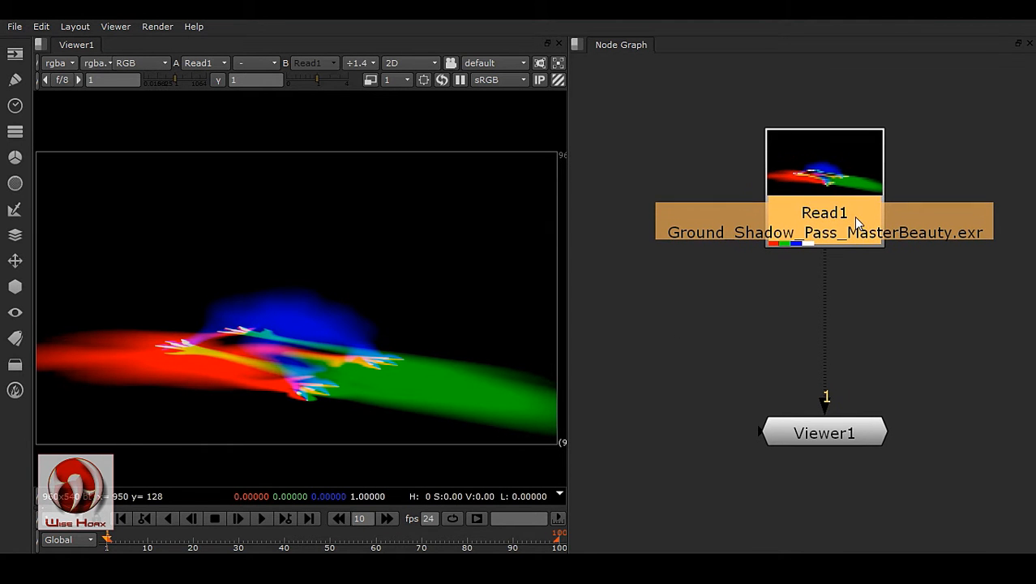
# - Add a Shuffle node after the ground shadow Read node and place it below and beside it
pyautogui.press('Tab')
pyautogui.write('sh')
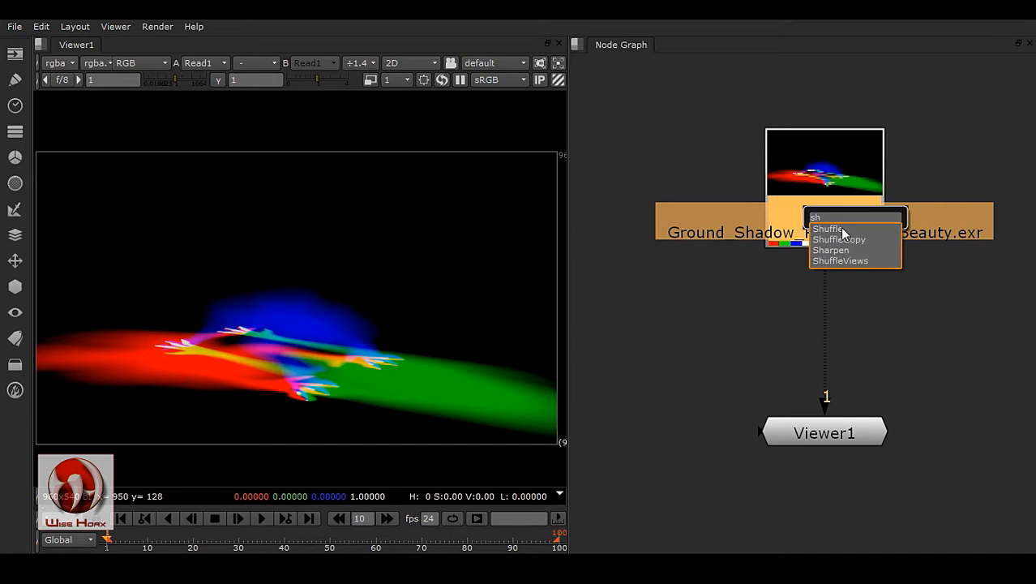
pyautogui.click(841, 228)
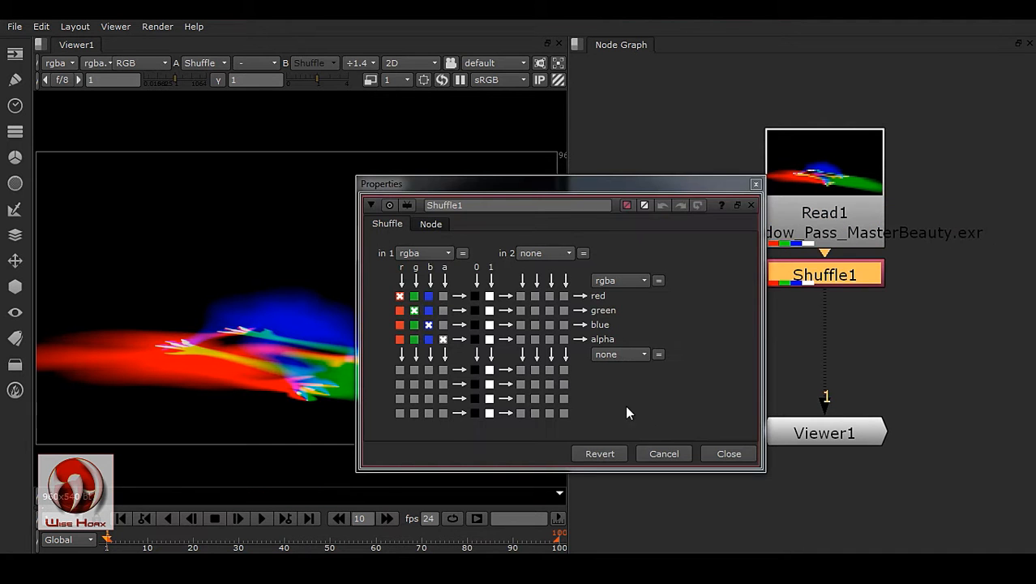
pyautogui.moveTo(643, 190); pyautogui.dragTo(530, 180)
pyautogui.moveTo(861, 283); pyautogui.dragTo(751, 314)
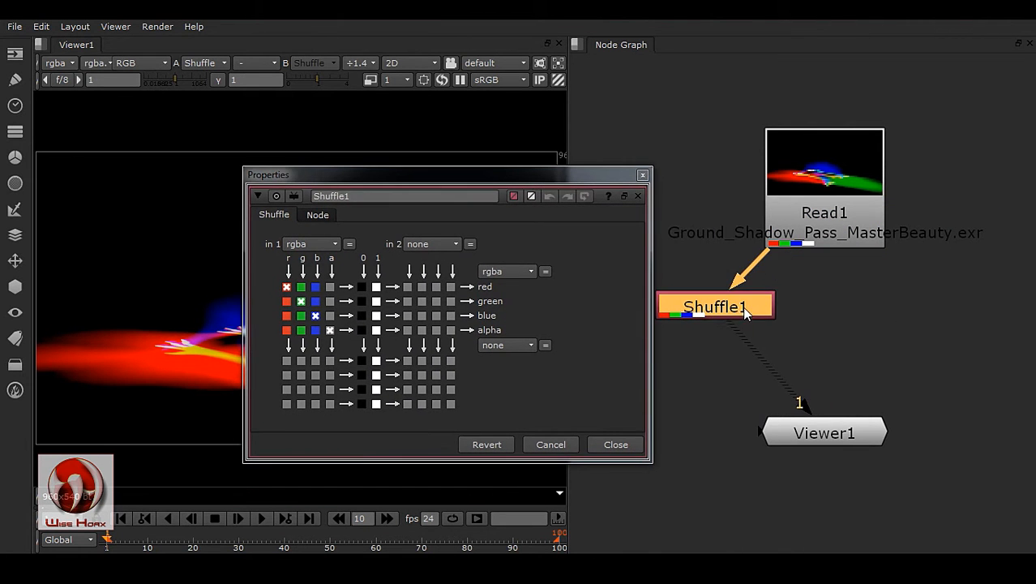
# - Set the Shuffle node to send the red input to the red, green and blue outputs, with alpha at 0
pyautogui.moveTo(375, 188); pyautogui.dragTo(707, 162)
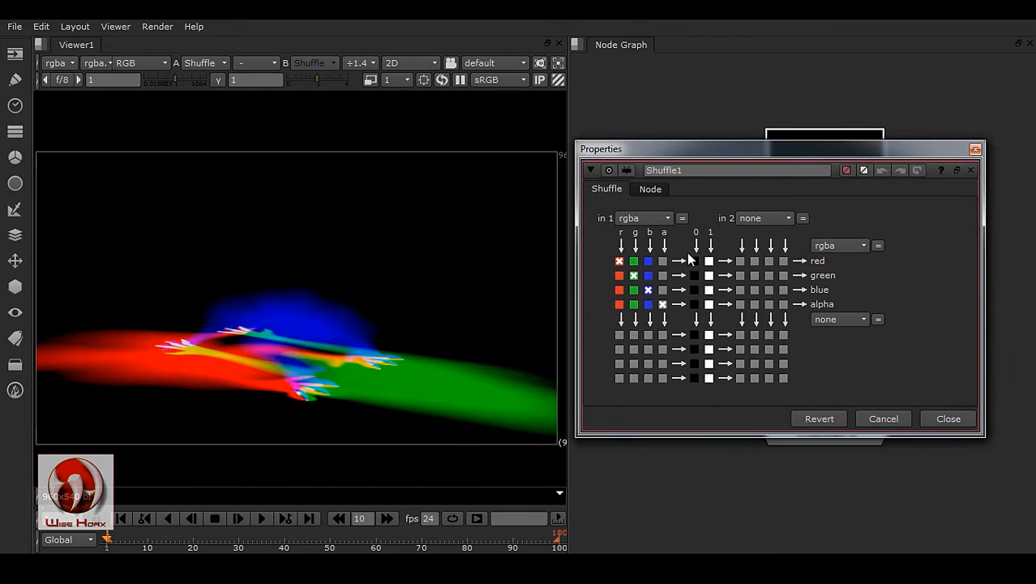
pyautogui.click(620, 275)
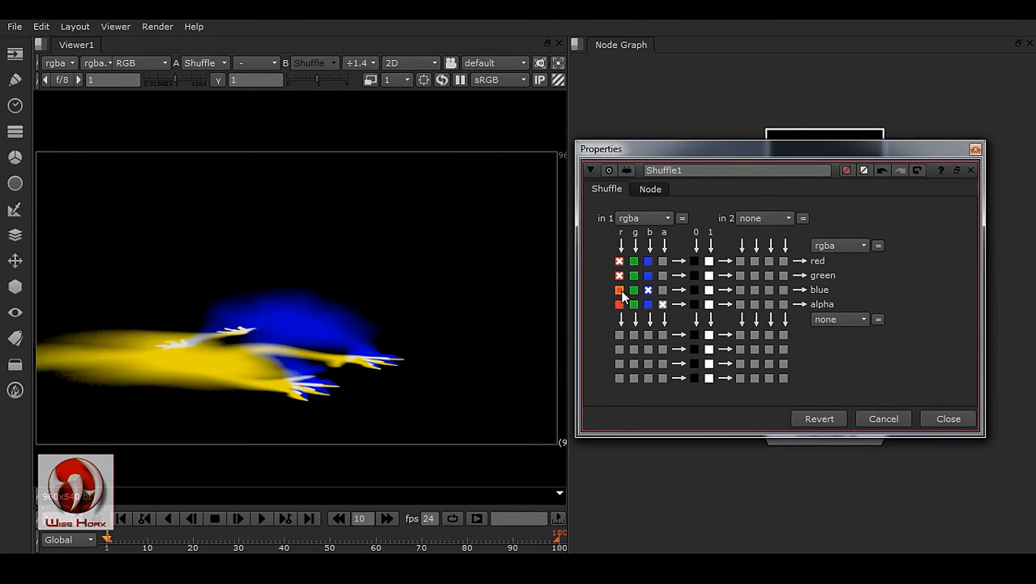
pyautogui.click(620, 290)
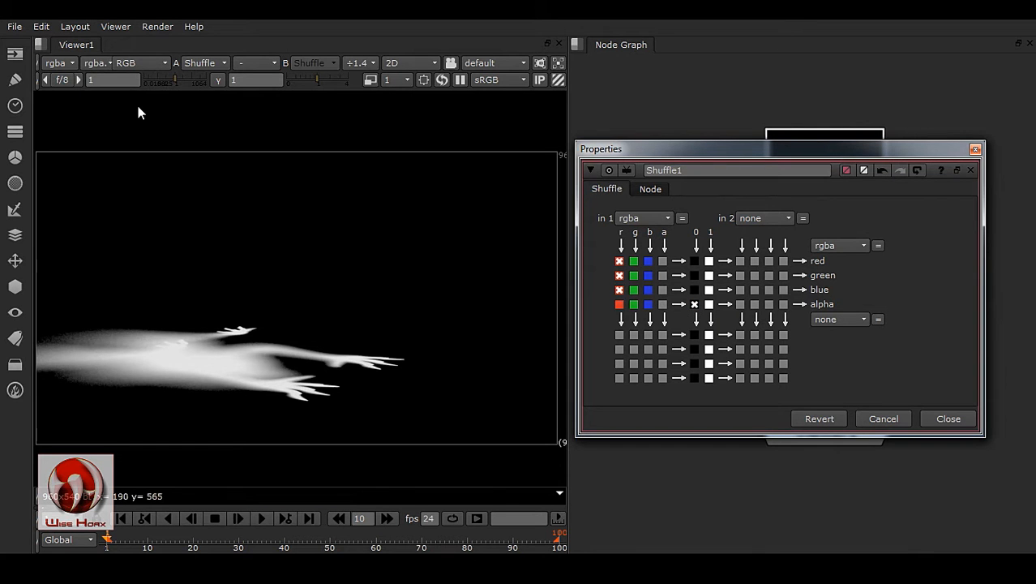
# - Check the alpha channel of the red shadow shuffle in the viewer, return to RGB and close its properties
pyautogui.click(154, 63)
pyautogui.click(170, 171)
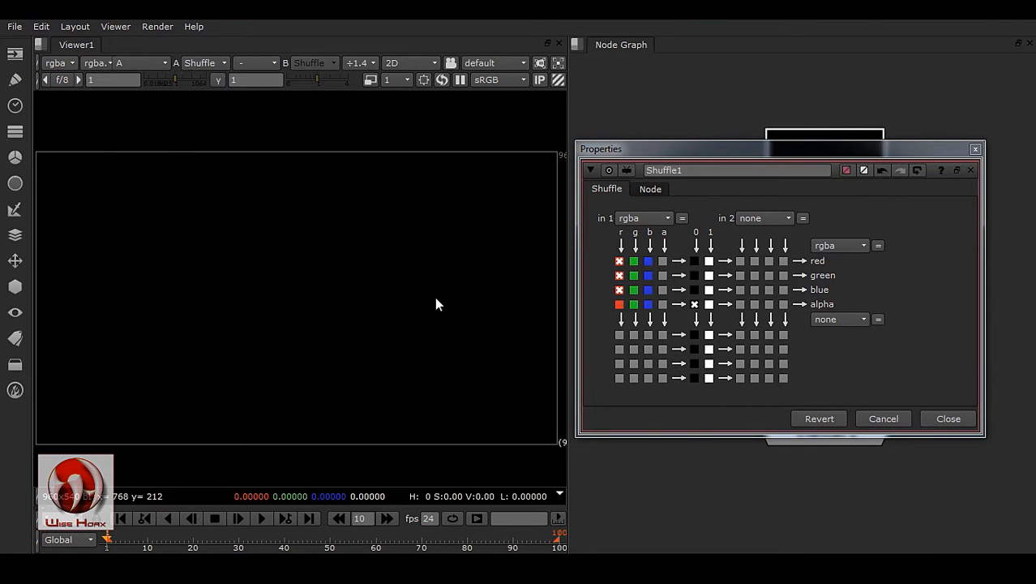
pyautogui.click(159, 61)
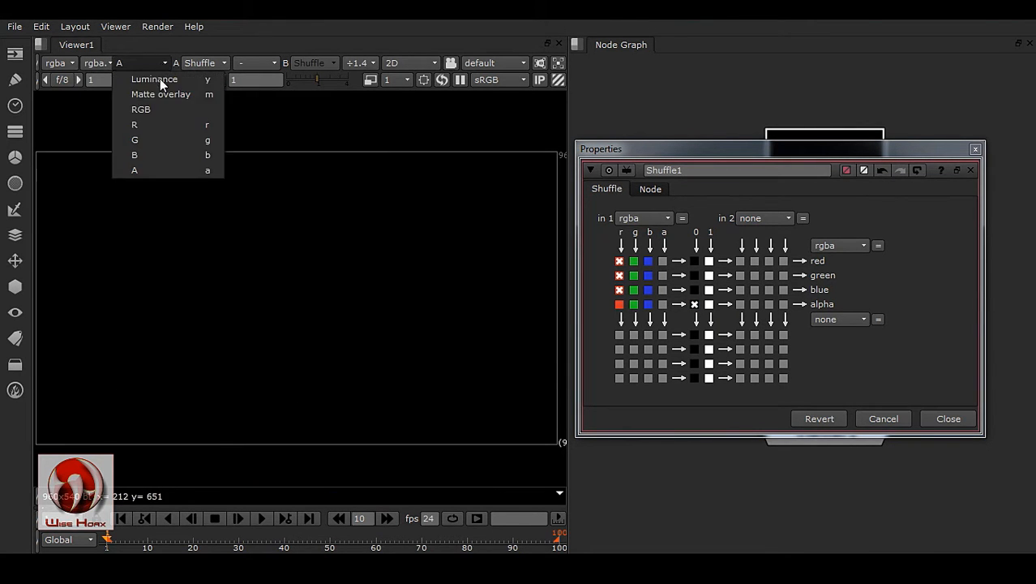
pyautogui.click(158, 106)
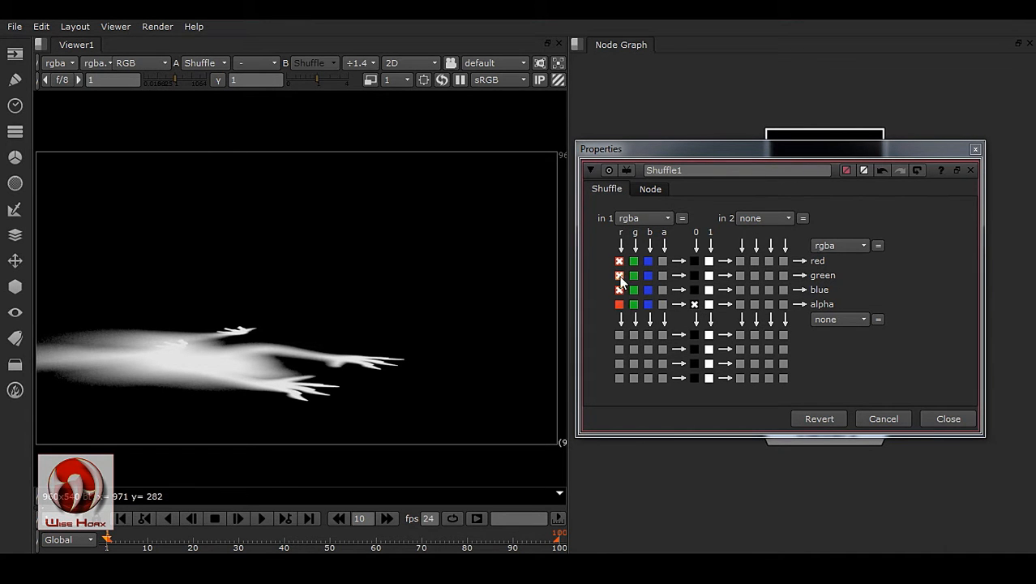
pyautogui.moveTo(256, 353); pyautogui.dragTo(330, 324, button='middle')
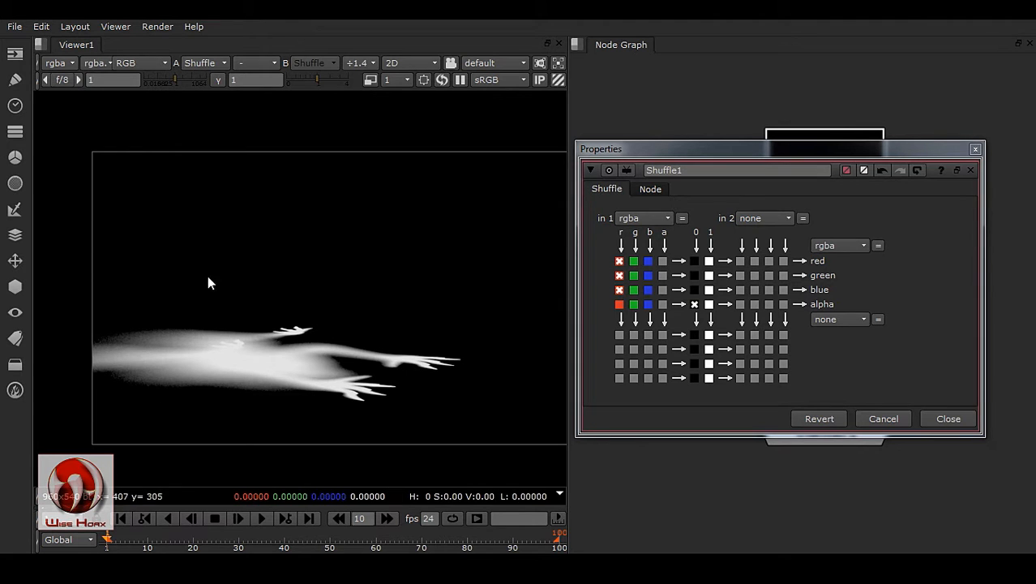
pyautogui.moveTo(369, 387); pyautogui.dragTo(240, 351, button='middle')
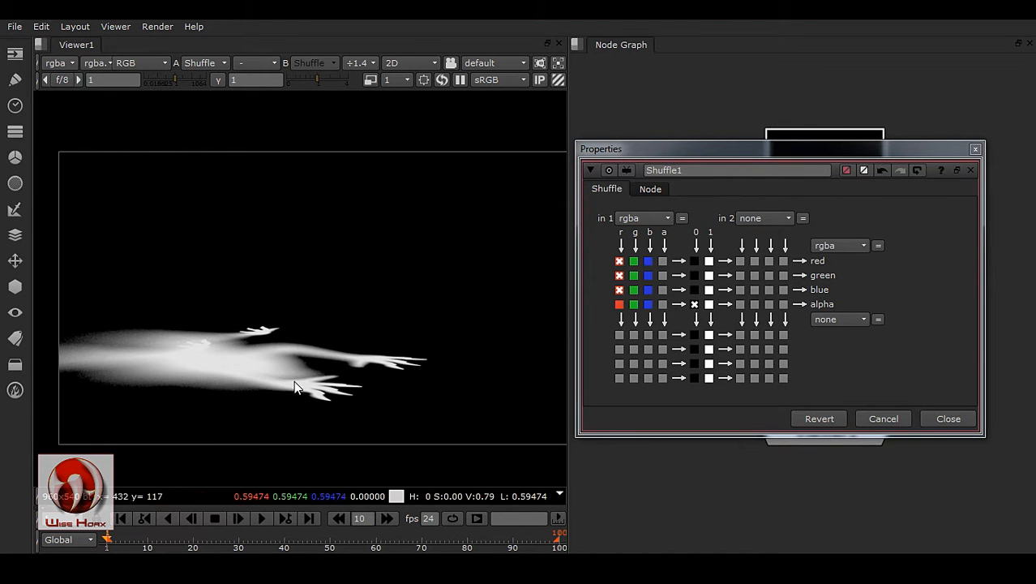
pyautogui.click(926, 415)
# - Duplicate the first Shuffle node as a second branch from the Read node and spread the nodes apart
pyautogui.moveTo(753, 312); pyautogui.dragTo(907, 333)
pyautogui.hotkey('ctrl', 'c')
pyautogui.hotkey('ctrl', 'v')
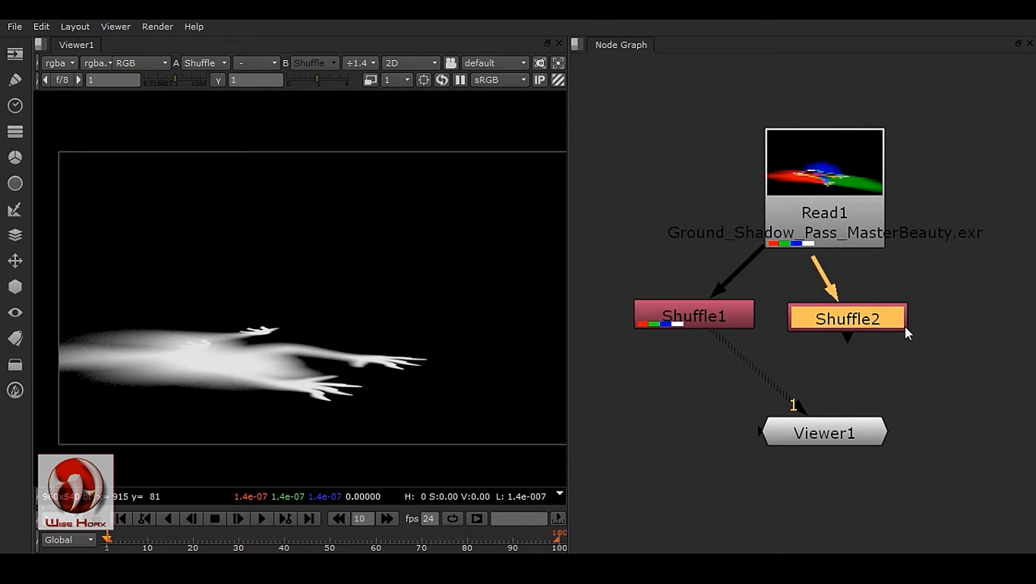
pyautogui.moveTo(838, 212); pyautogui.dragTo(860, 156)
pyautogui.click(891, 325)
pyautogui.moveTo(891, 324); pyautogui.dragTo(891, 325)
# - Set the second Shuffle node to send green to the red, green and blue outputs, and view it
pyautogui.doubleClick(890, 322)
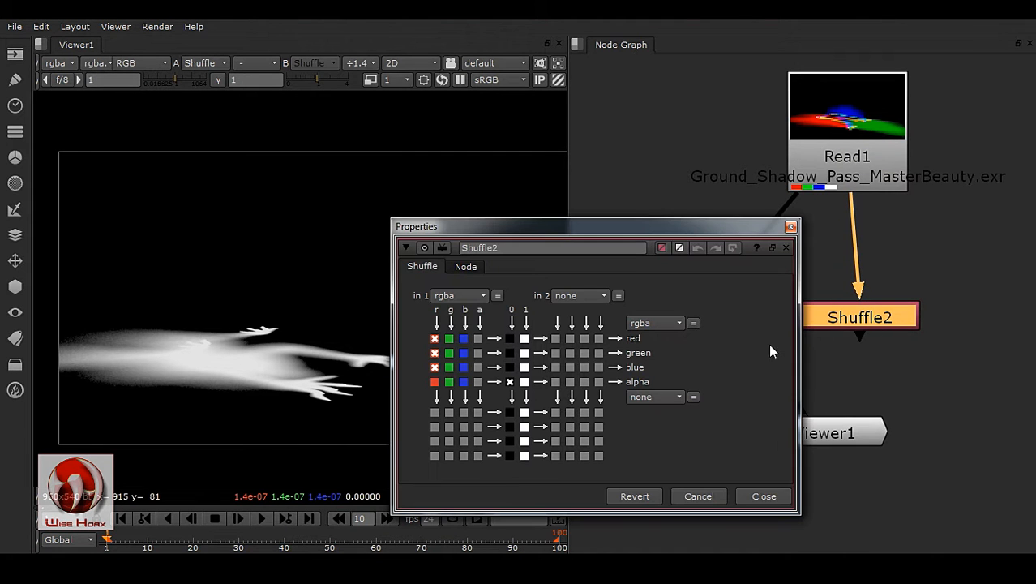
pyautogui.click(450, 353)
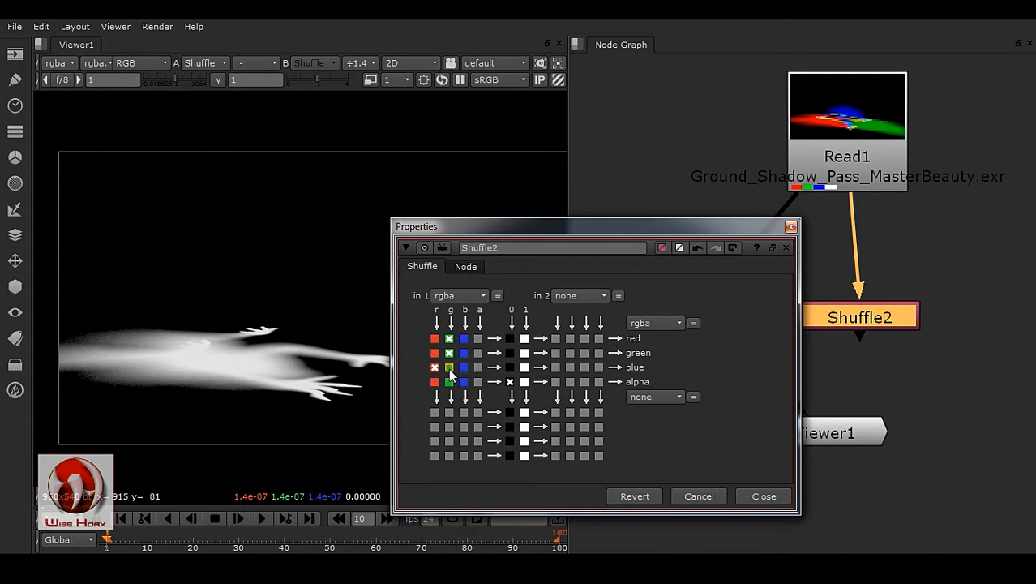
pyautogui.click(450, 367)
pyautogui.click(777, 497)
pyautogui.press('1')
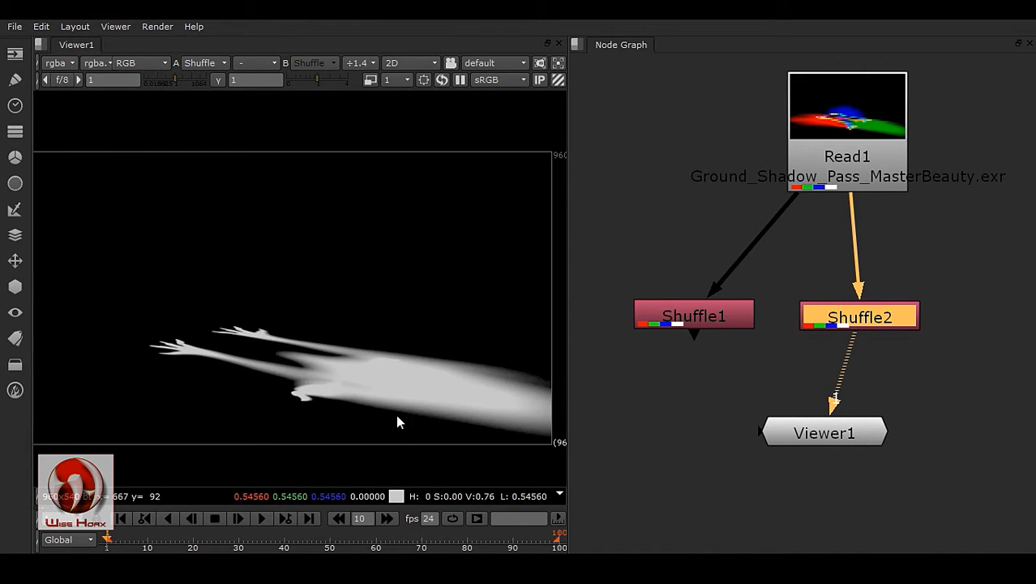
# - Duplicate the second Shuffle node as a third branch from the Read node and place it alongside
pyautogui.moveTo(892, 413); pyautogui.dragTo(791, 429, button='middle')
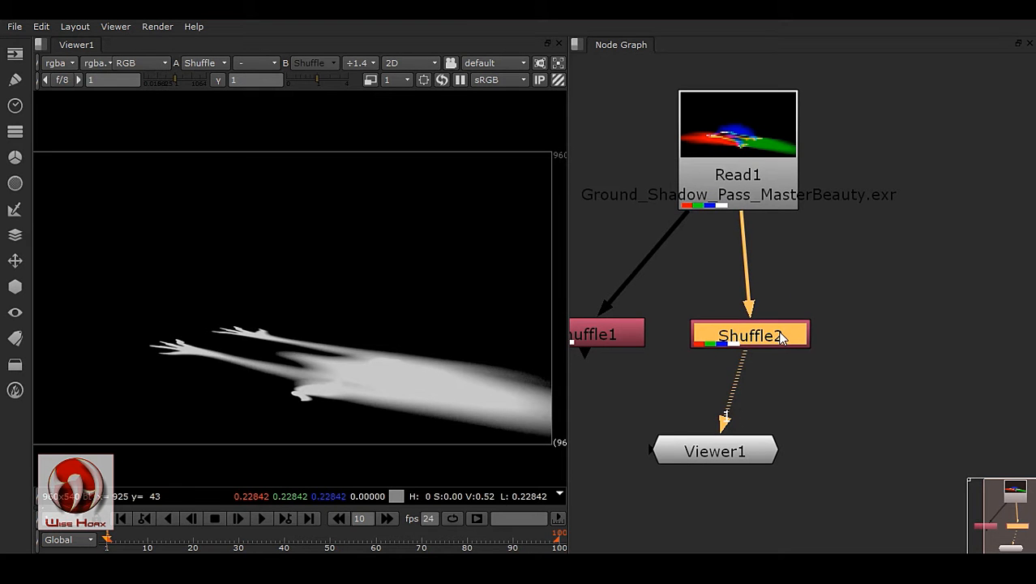
pyautogui.hotkey('alt', 'c')
pyautogui.moveTo(811, 339); pyautogui.dragTo(937, 341)
pyautogui.click(920, 336)
# - Set the third Shuffle node to send blue to the red, green and blue outputs, and view it
pyautogui.doubleClick(939, 341)
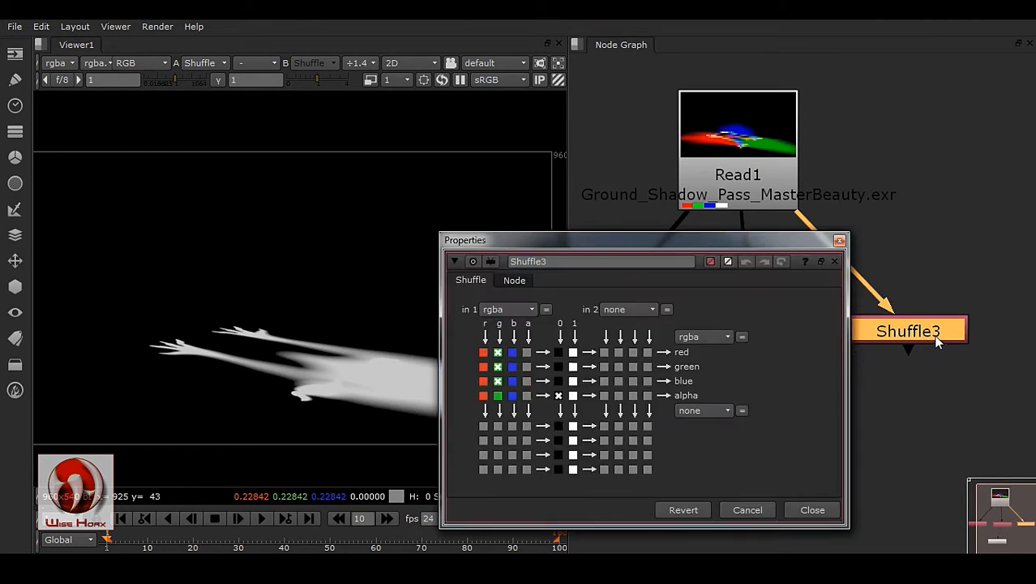
pyautogui.click(513, 352)
pyautogui.click(513, 367)
pyautogui.click(512, 381)
pyautogui.click(824, 511)
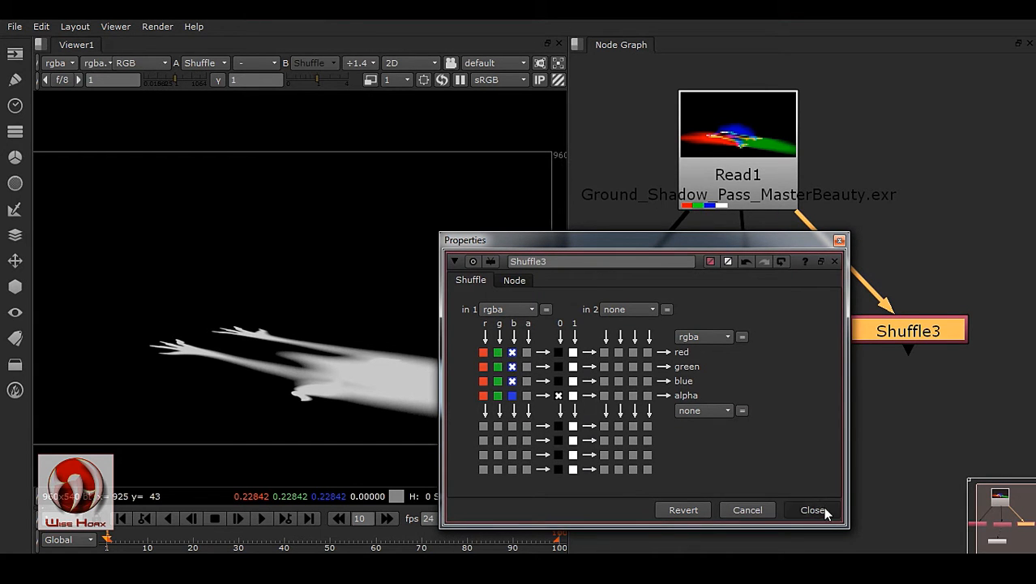
pyautogui.press('1')
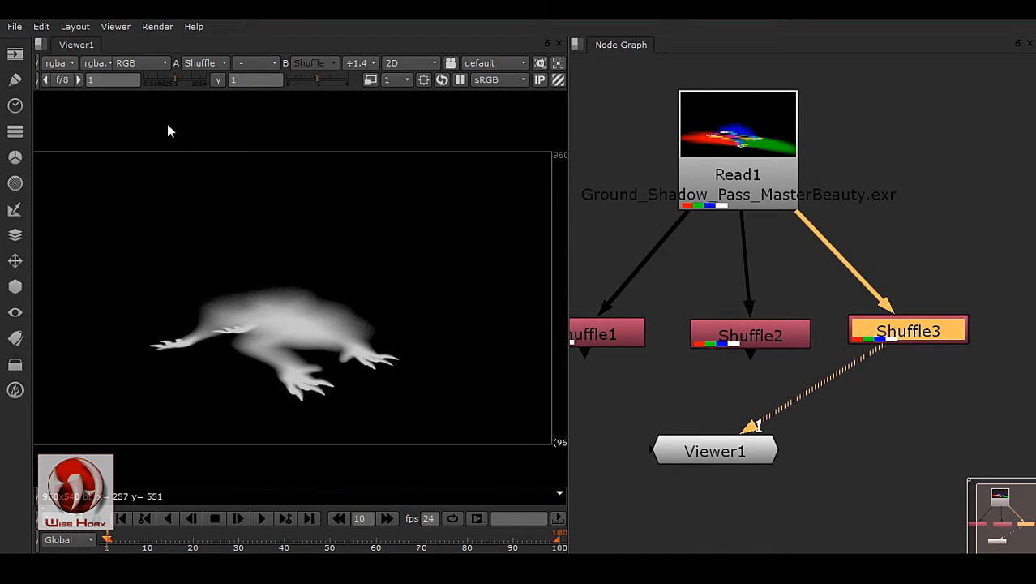
# - Check the alpha channel of the blue shadow shuffle in the viewer and return to RGB
pyautogui.click(152, 63)
pyautogui.click(158, 172)
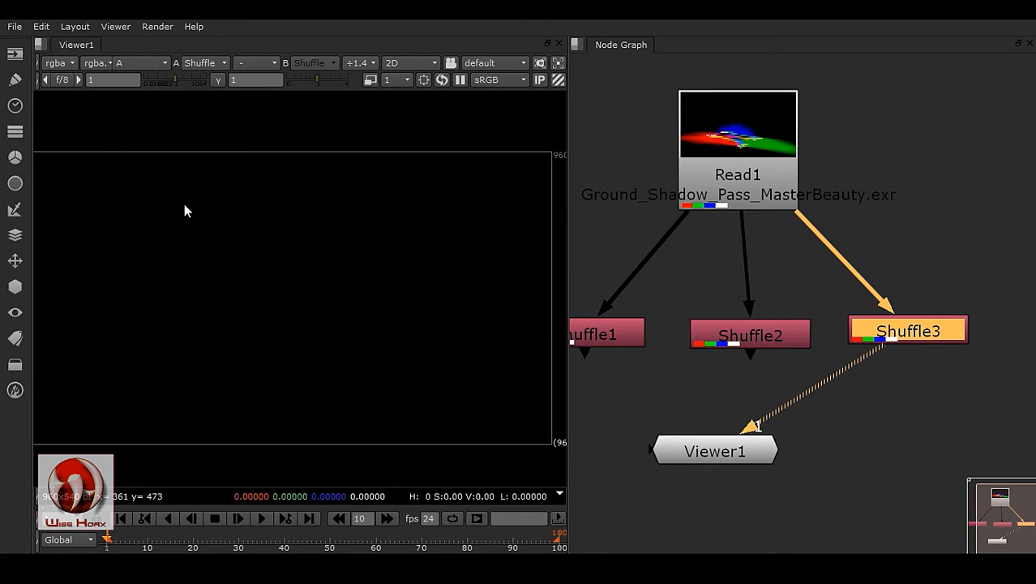
pyautogui.click(160, 64)
pyautogui.click(160, 109)
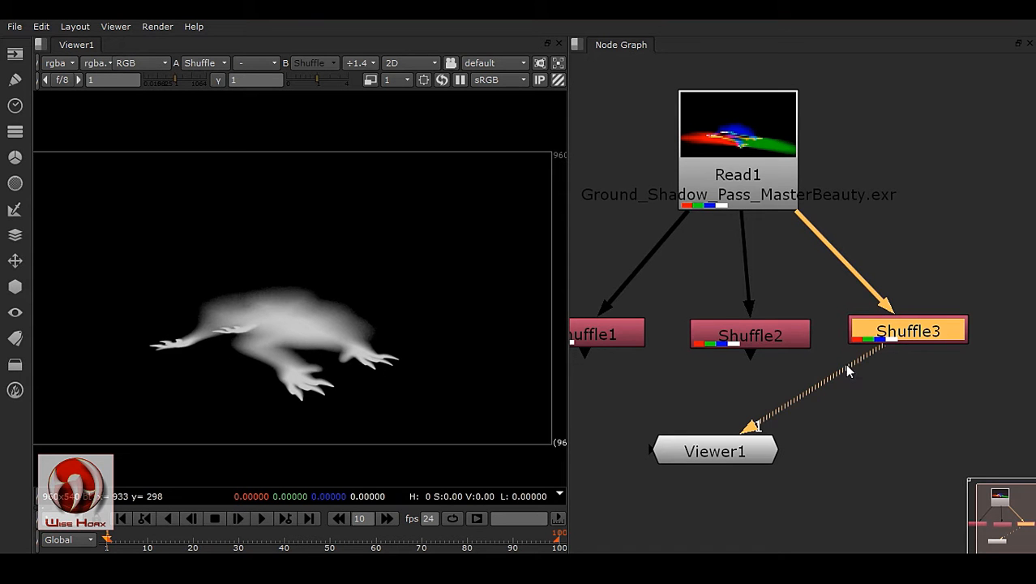
# - Tidy the node graph by moving the Viewer node farther below the three Shuffle nodes
pyautogui.moveTo(840, 374); pyautogui.dragTo(882, 328, button='middle')
pyautogui.moveTo(664, 324); pyautogui.dragTo(729, 297, button='middle')
pyautogui.scroll(-2, 763, 316)
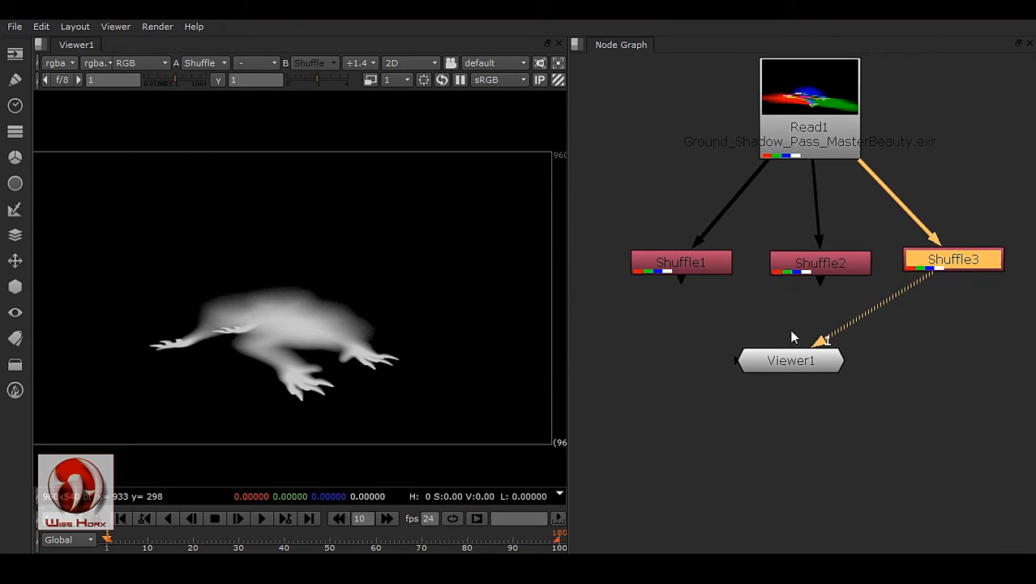
pyautogui.click(834, 397)
pyautogui.moveTo(847, 422); pyautogui.dragTo(888, 442)
pyautogui.moveTo(952, 266); pyautogui.dragTo(961, 269)
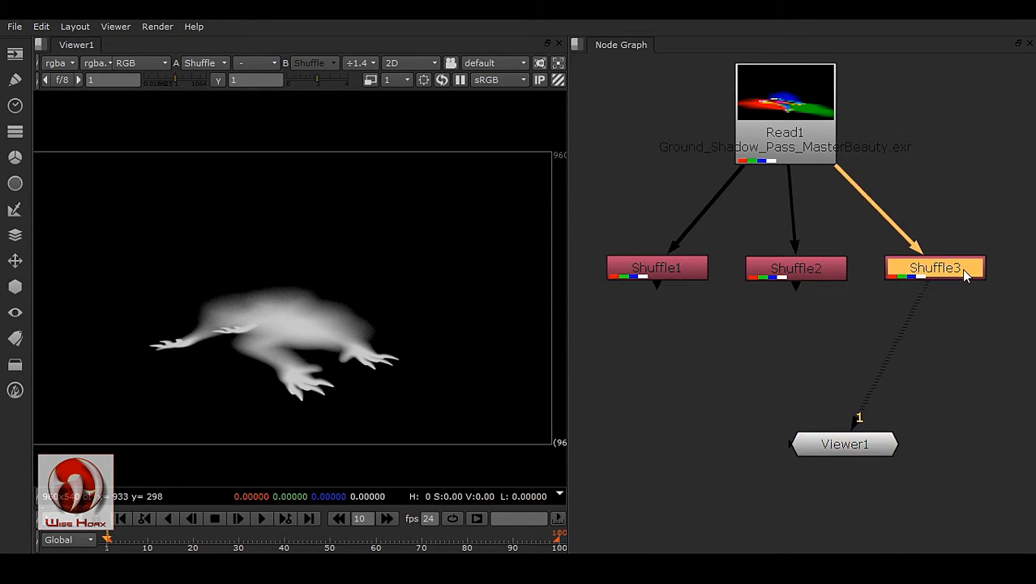
# - Rename the three Shuffle nodes R, G and B to match the shadow channel each one carries
pyautogui.moveTo(699, 285); pyautogui.dragTo(707, 294, button='middle')
pyautogui.click(698, 276)
pyautogui.write('nR')
pyautogui.press('Return')
pyautogui.click(831, 276)
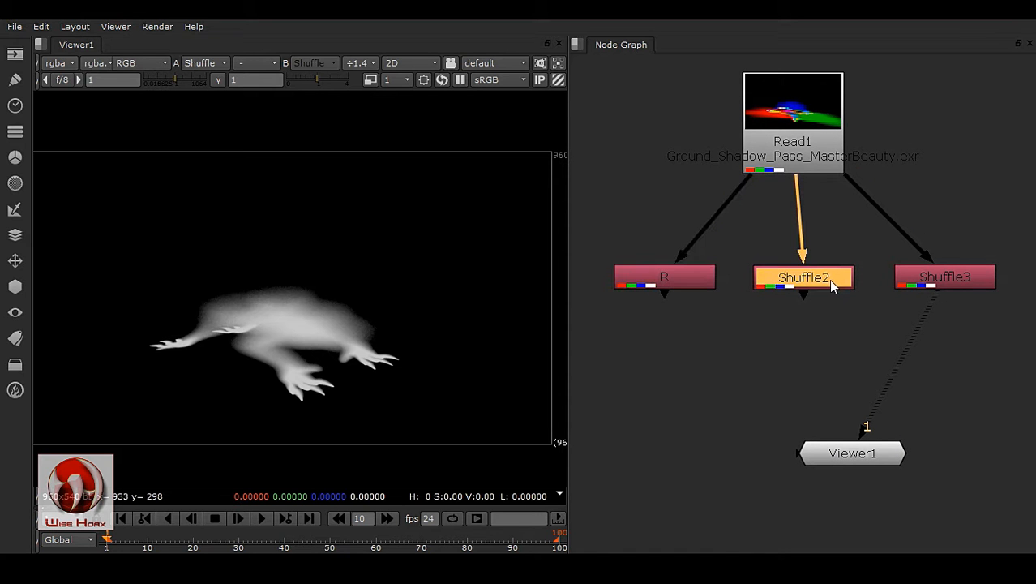
pyautogui.write('n')
pyautogui.write('G')
pyautogui.press('Return')
pyautogui.click(929, 280)
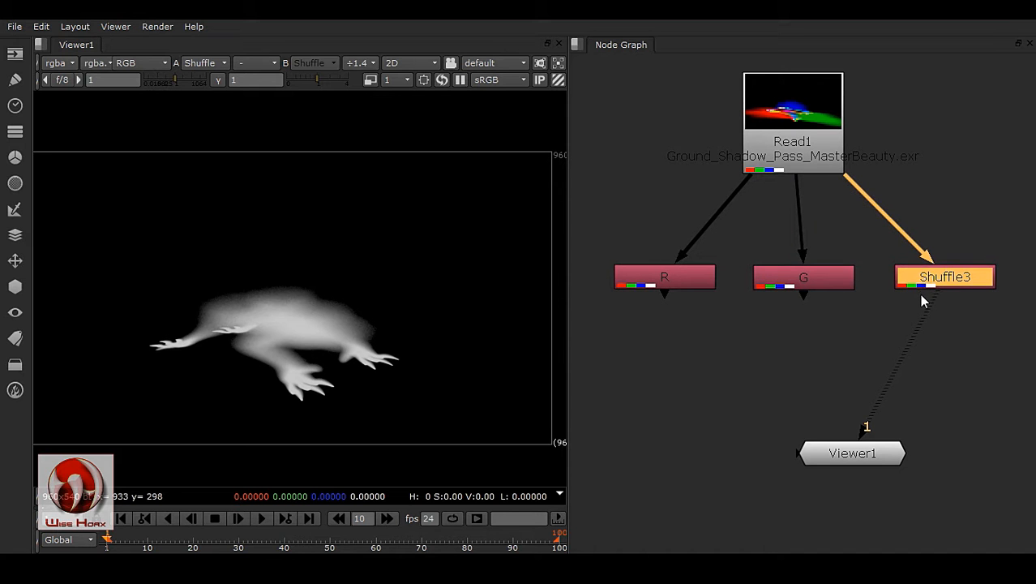
pyautogui.write('n')
pyautogui.write('B')
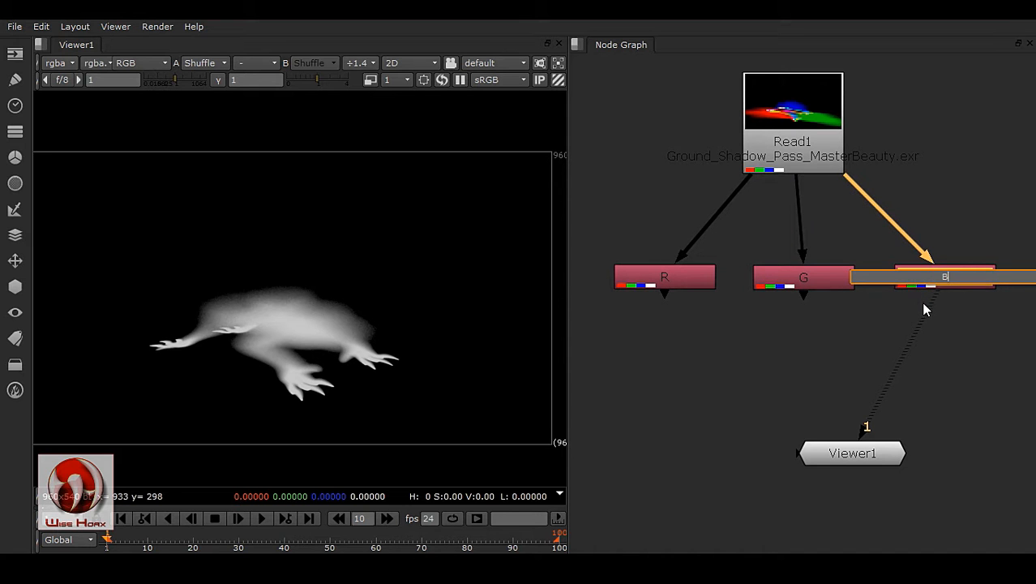
pyautogui.press('Return')
# - Add a Merge node below the R and G nodes and set its operation to plus
pyautogui.click(871, 323)
pyautogui.click(798, 284)
pyautogui.click(783, 336)
pyautogui.moveTo(778, 288); pyautogui.dragTo(766, 199, button='middle')
pyautogui.press('m')
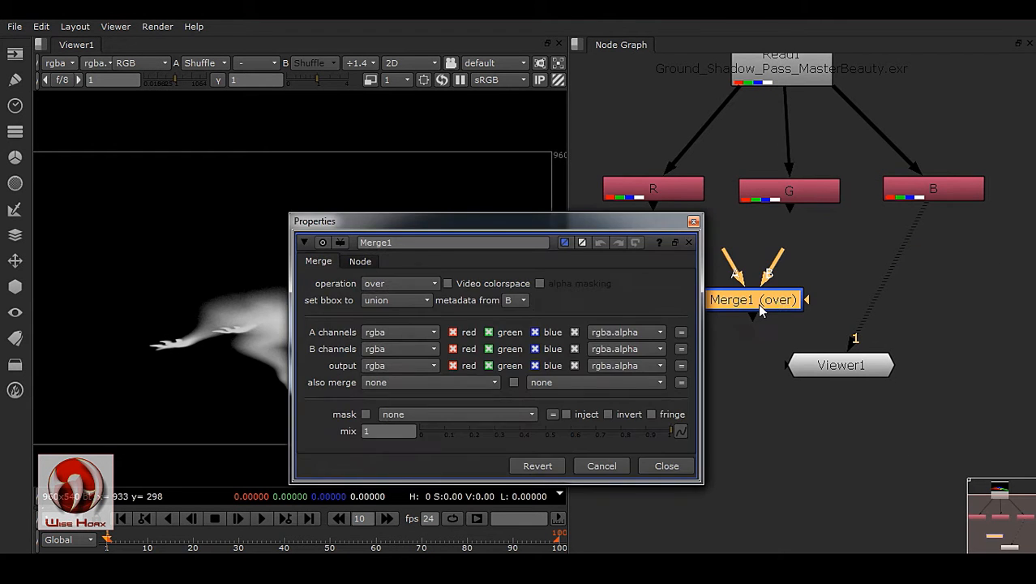
pyautogui.scroll(2, 842, 355)
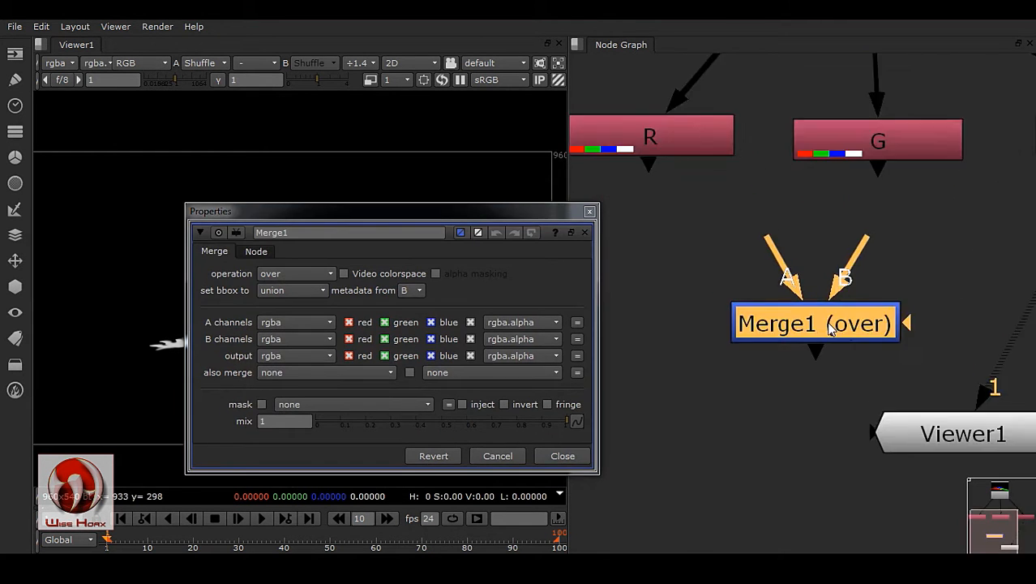
pyautogui.moveTo(868, 351); pyautogui.dragTo(862, 354, button='middle')
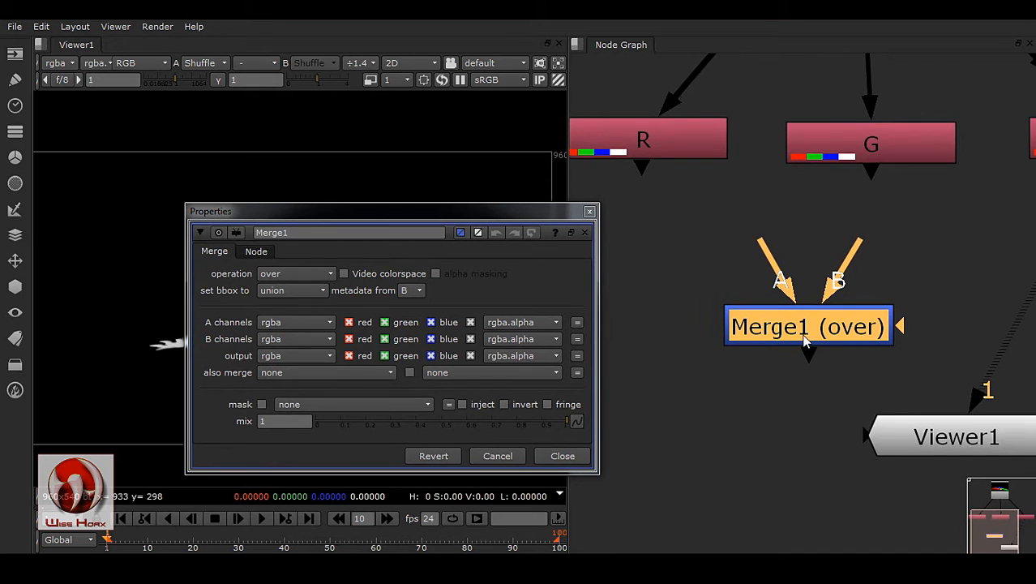
pyautogui.click(294, 274)
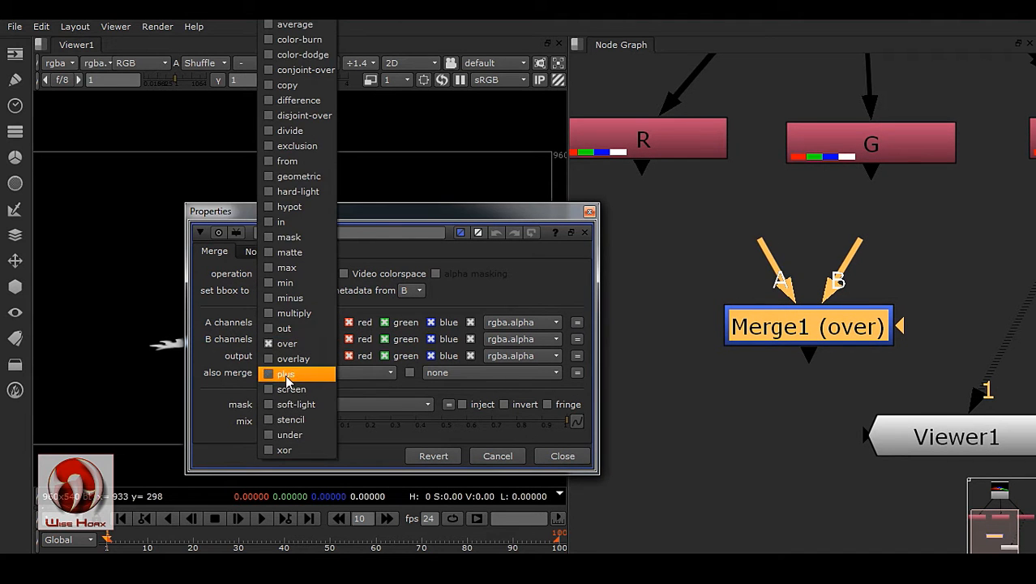
pyautogui.click(289, 375)
# - Connect the merge's A input to R and its B input to G, view the merge, and close its properties
pyautogui.moveTo(776, 262); pyautogui.dragTo(648, 139)
pyautogui.moveTo(844, 269); pyautogui.dragTo(881, 162)
pyautogui.scroll(-4, 844, 324)
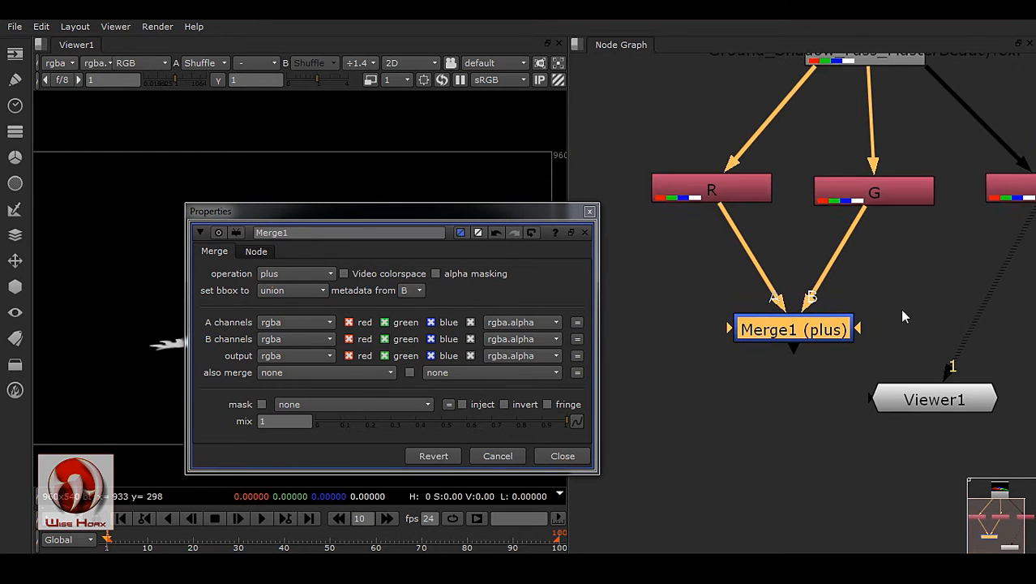
pyautogui.moveTo(929, 237); pyautogui.dragTo(712, 350)
pyautogui.moveTo(749, 364); pyautogui.dragTo(879, 341, button='middle')
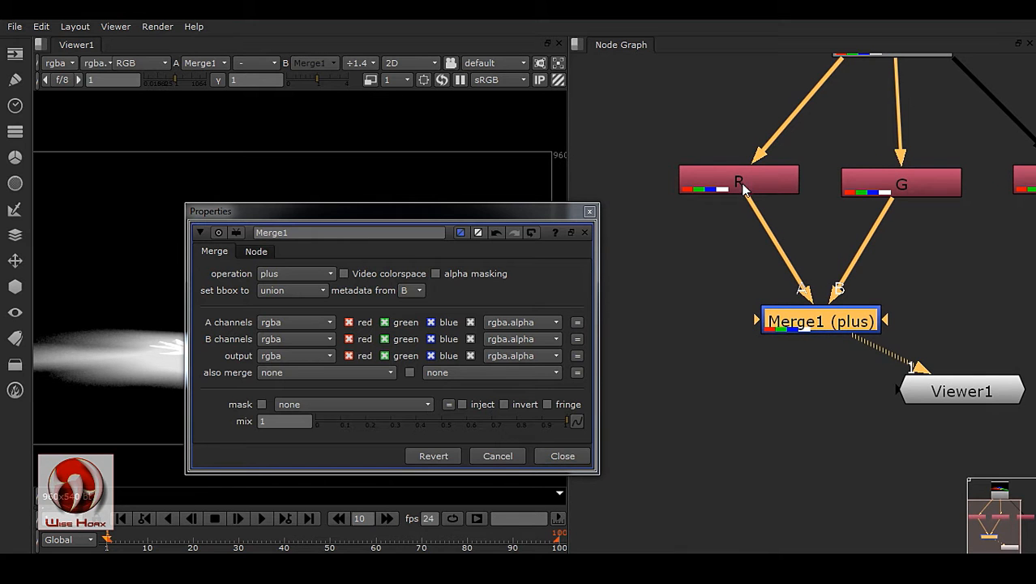
pyautogui.scroll(2, 867, 276)
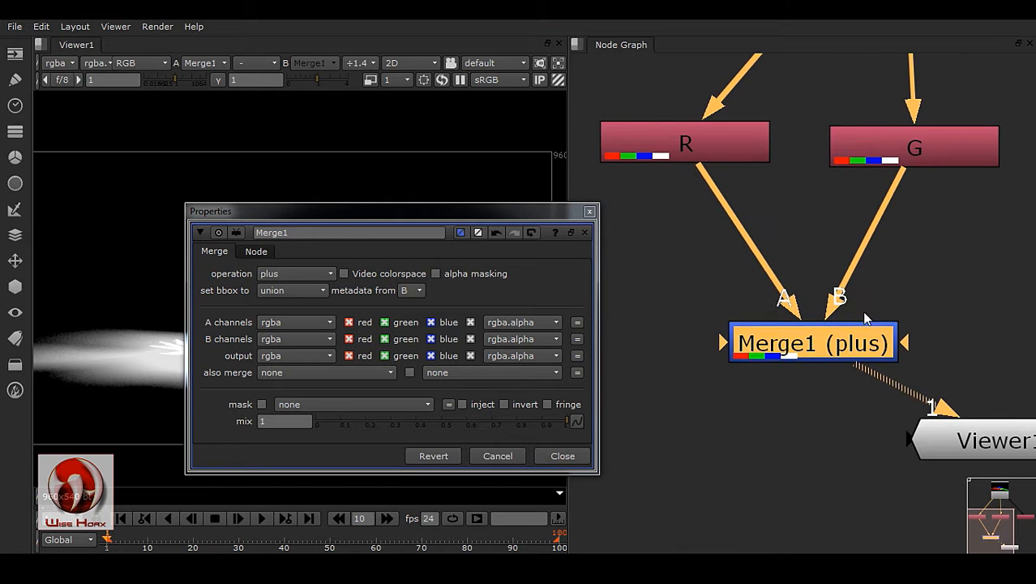
pyautogui.moveTo(851, 351); pyautogui.dragTo(847, 351)
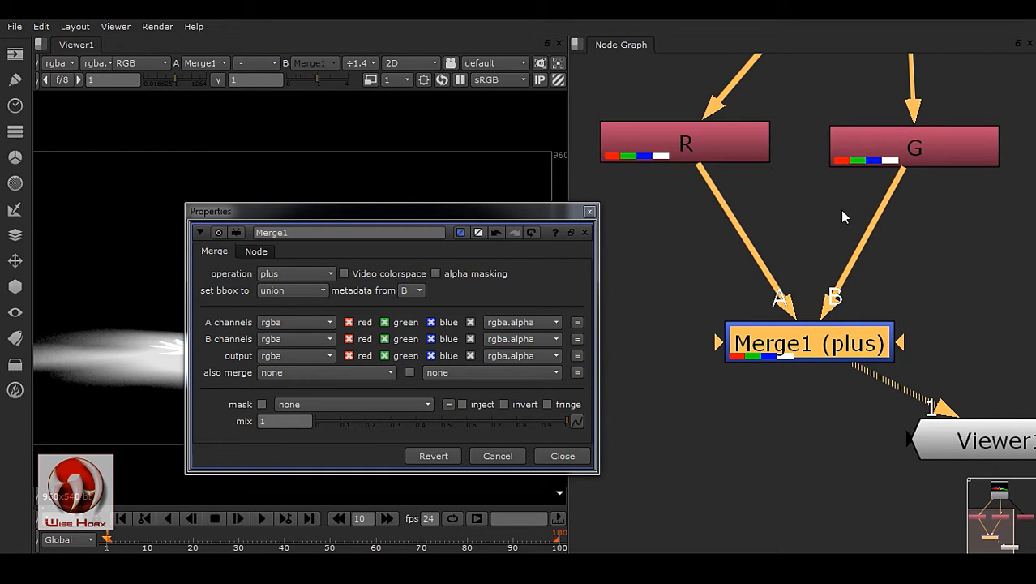
pyautogui.scroll(-1, 902, 266)
pyautogui.moveTo(886, 331); pyautogui.dragTo(773, 315, button='middle')
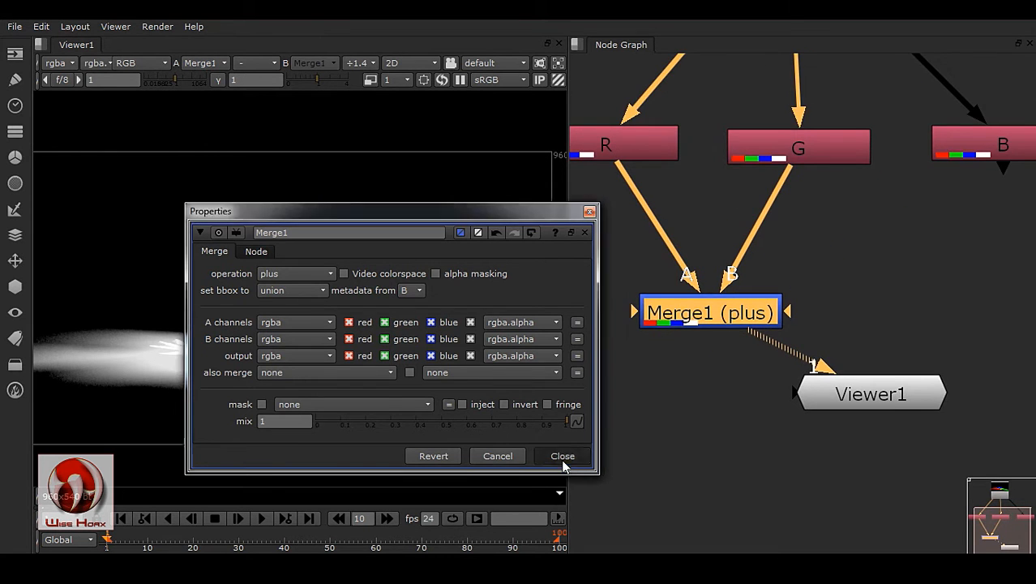
pyautogui.click(563, 458)
# - Add a second plus Merge with the first merge as input B and the B shuffle as input A, and place the Viewer below it
pyautogui.moveTo(914, 391); pyautogui.dragTo(909, 393, button='middle')
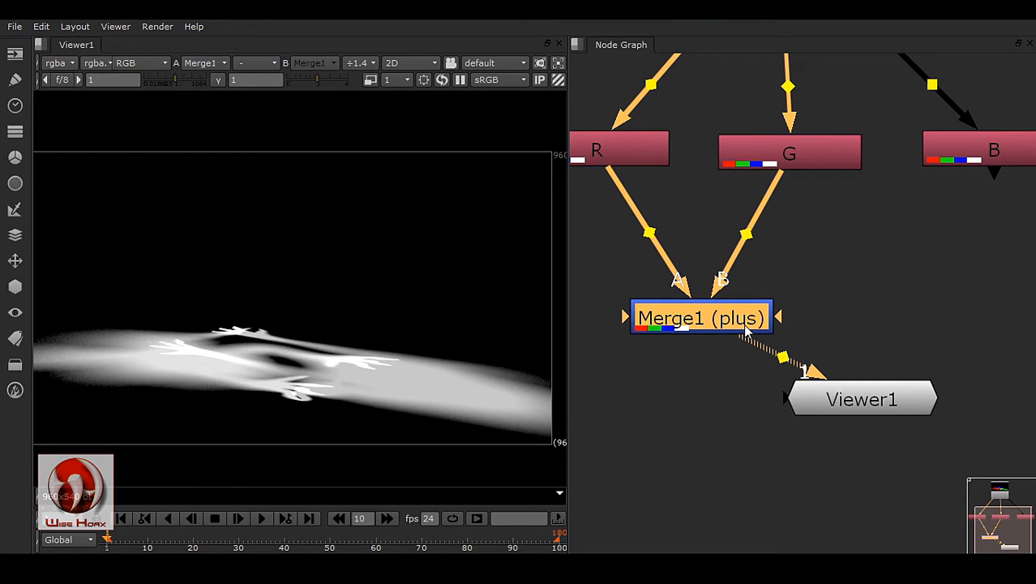
pyautogui.press('m')
pyautogui.moveTo(957, 373); pyautogui.dragTo(883, 386, button='middle')
pyautogui.moveTo(873, 279); pyautogui.dragTo(914, 175)
pyautogui.moveTo(856, 345); pyautogui.dragTo(867, 316, button='middle')
pyautogui.moveTo(866, 316); pyautogui.dragTo(953, 316)
pyautogui.hotkey('shift', 'x')
pyautogui.moveTo(875, 393); pyautogui.dragTo(906, 313, button='middle')
pyautogui.moveTo(867, 309); pyautogui.dragTo(996, 399)
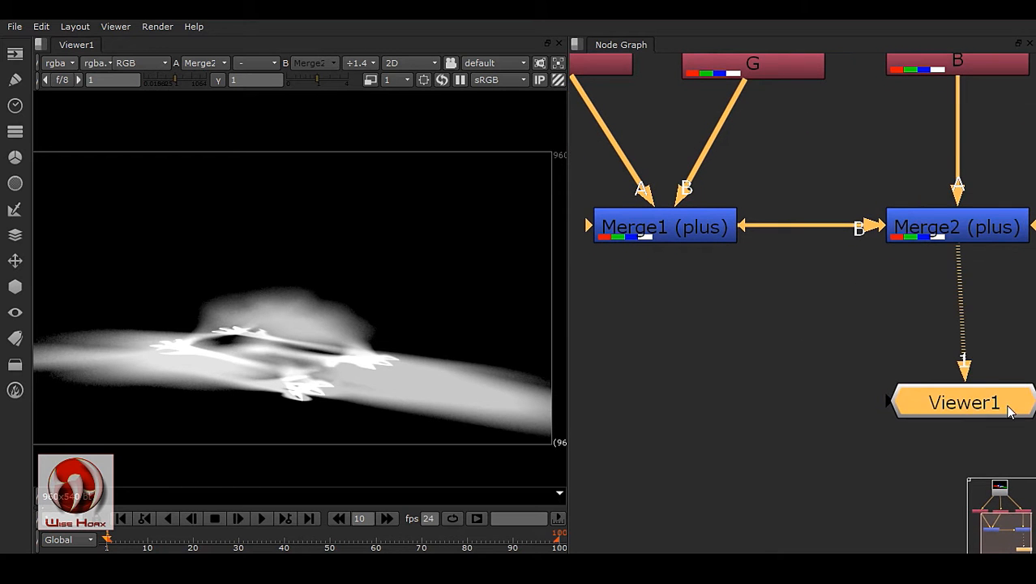
pyautogui.scroll(-3, 883, 334)
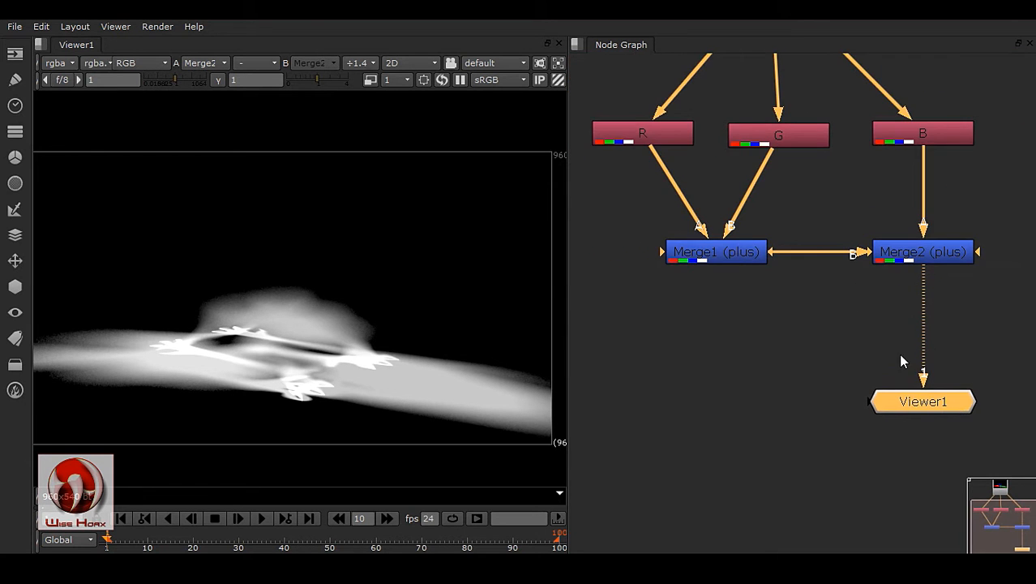
# - Check the alpha channel of the combined shadow merges in the viewer and return to RGB
pyautogui.press('f')
pyautogui.click(609, 200)
pyautogui.moveTo(683, 236); pyautogui.dragTo(1006, 269)
pyautogui.moveTo(618, 302); pyautogui.dragTo(1014, 382)
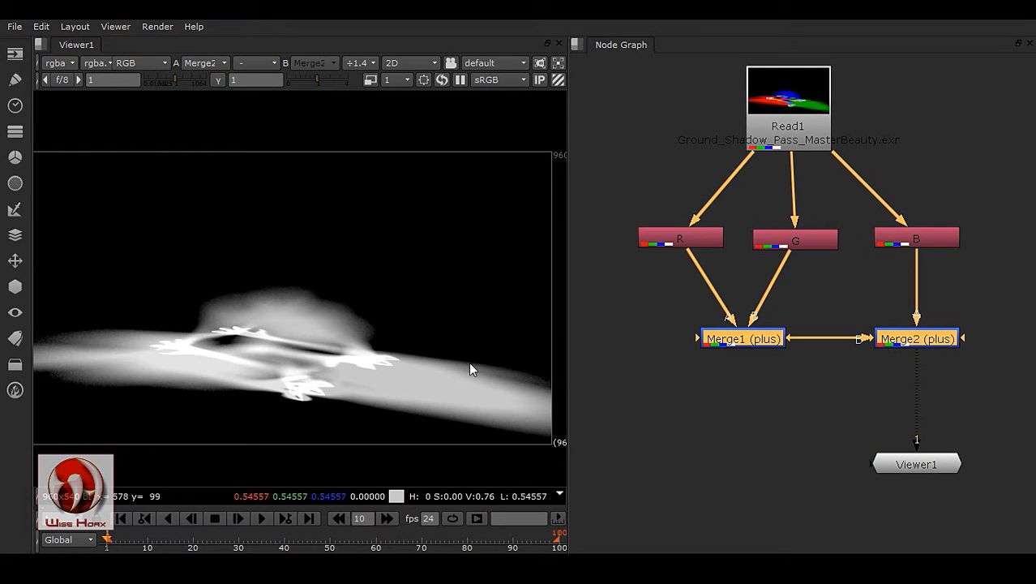
pyautogui.click(155, 65)
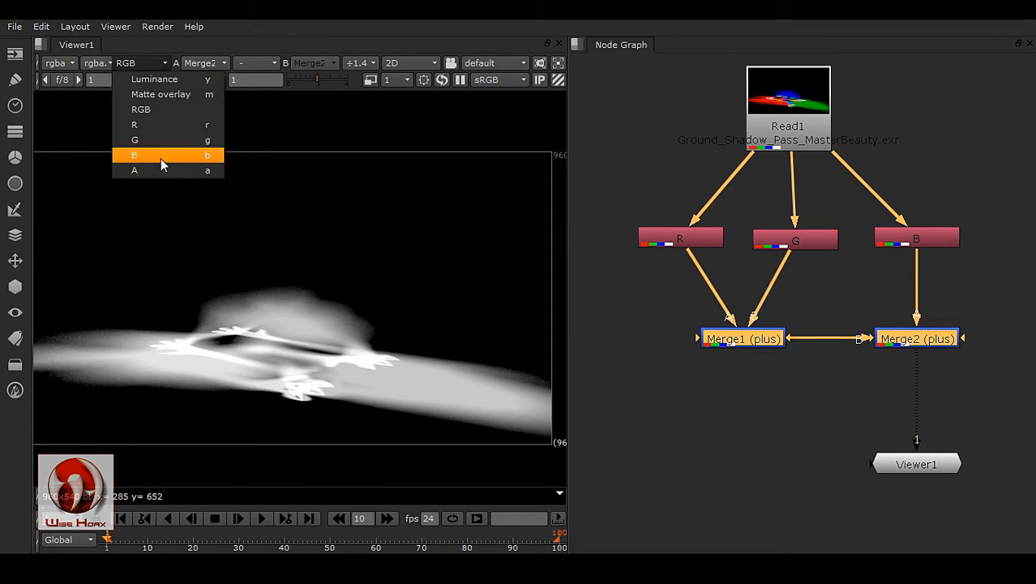
pyautogui.click(161, 168)
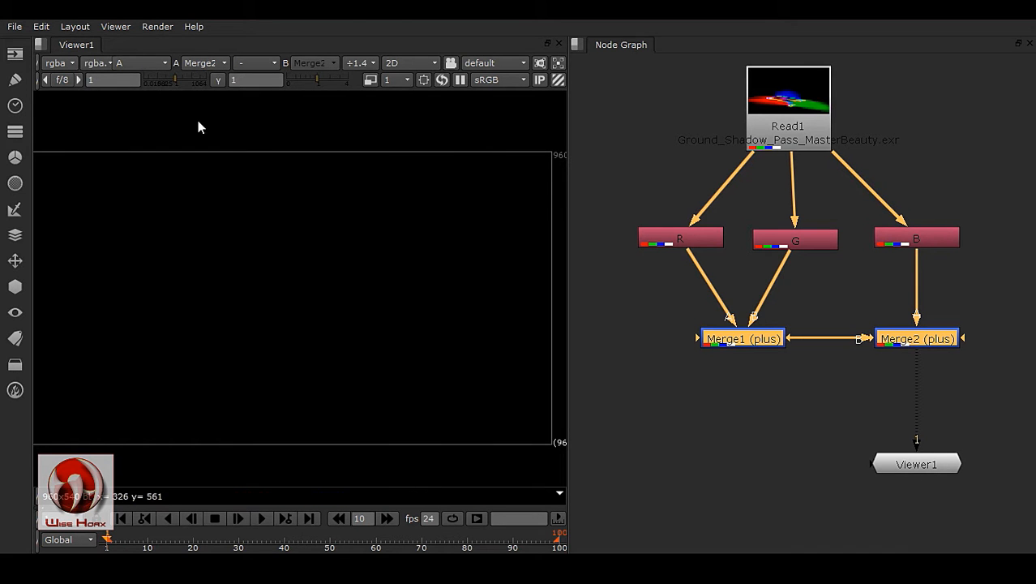
pyautogui.click(150, 62)
pyautogui.click(151, 109)
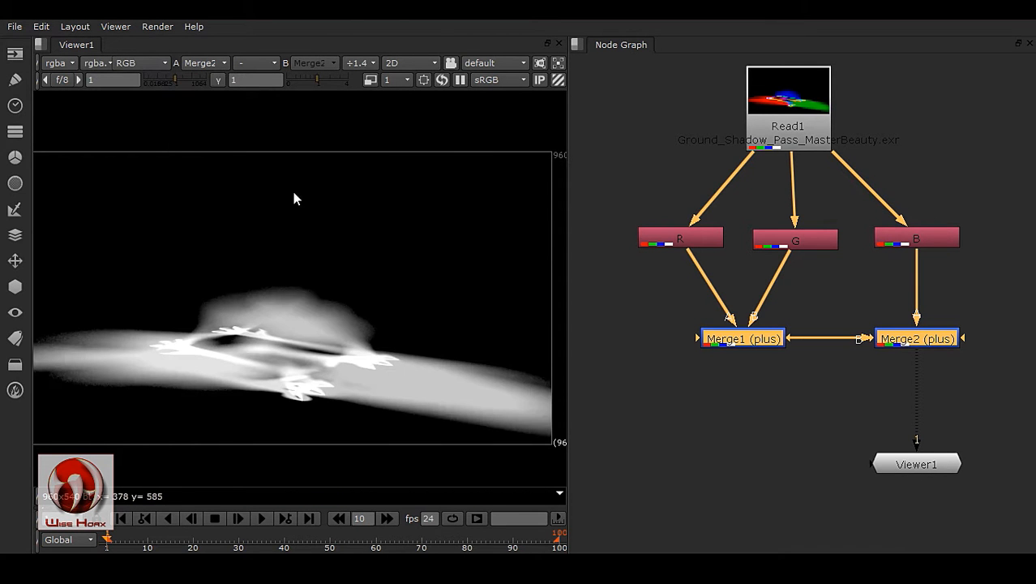
# - Insert an Invert node between the second merge and the Viewer, keeping its channels set to all
pyautogui.click(932, 344)
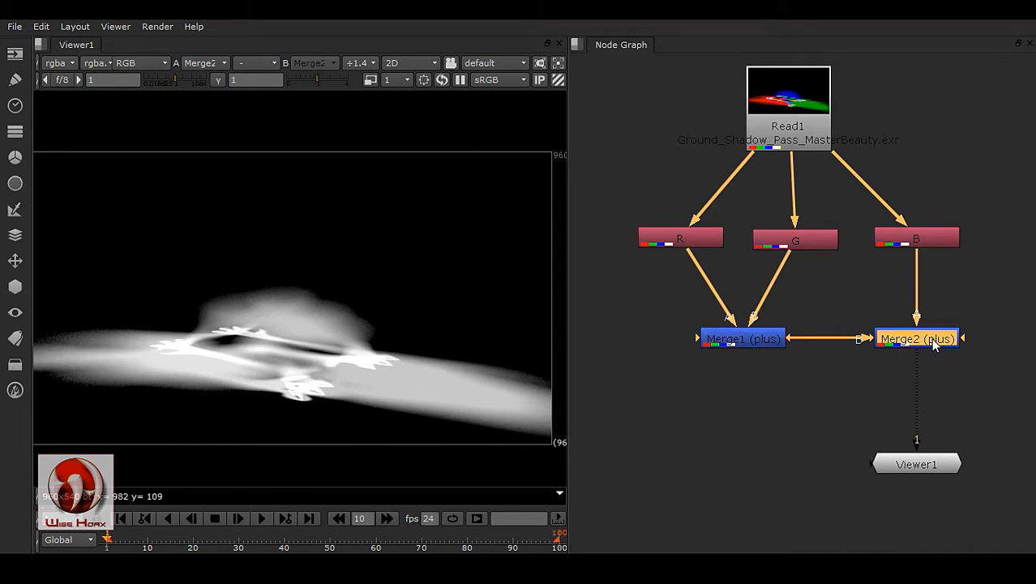
pyautogui.press('Tab')
pyautogui.write('in')
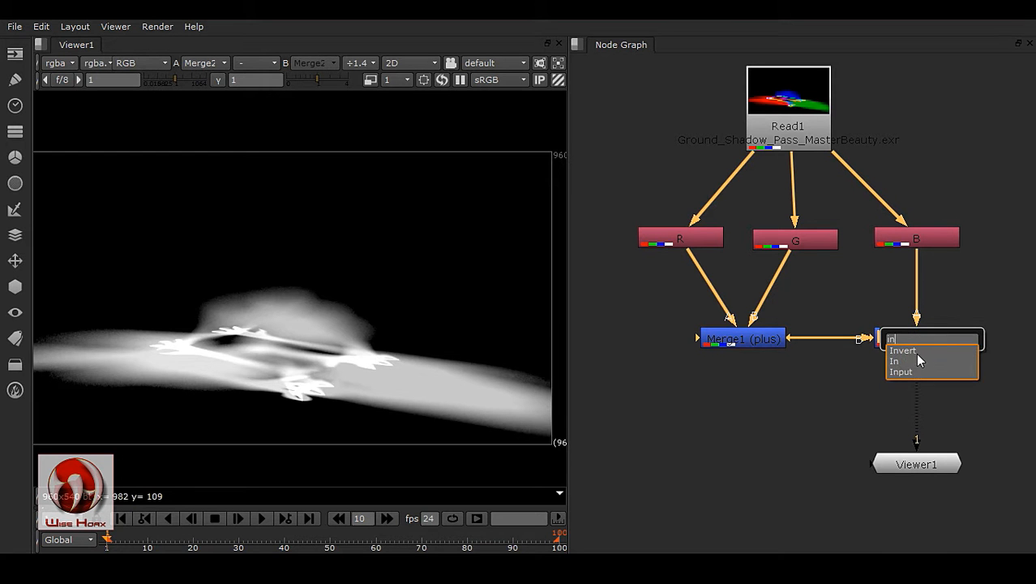
pyautogui.click(915, 352)
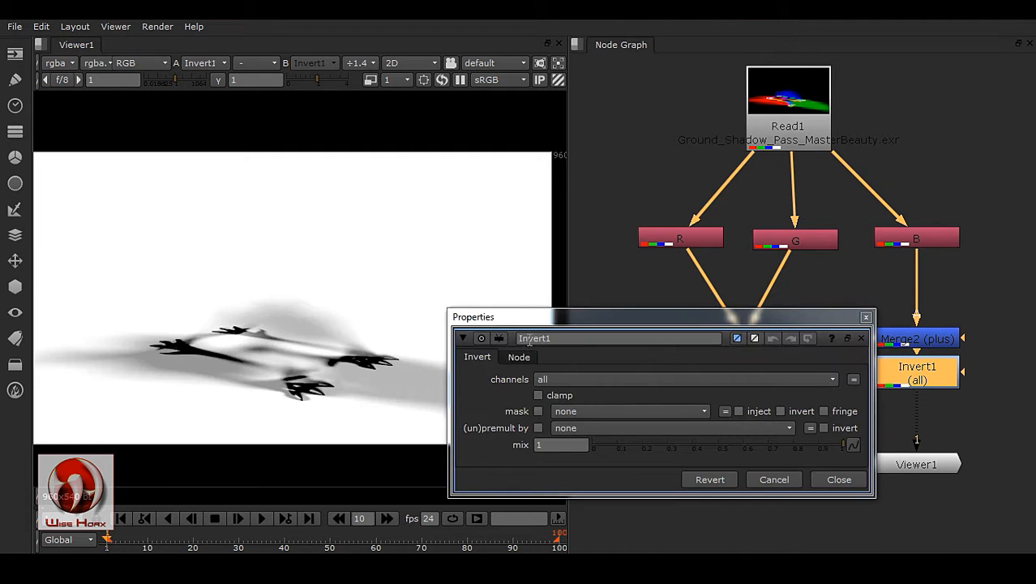
pyautogui.click(840, 479)
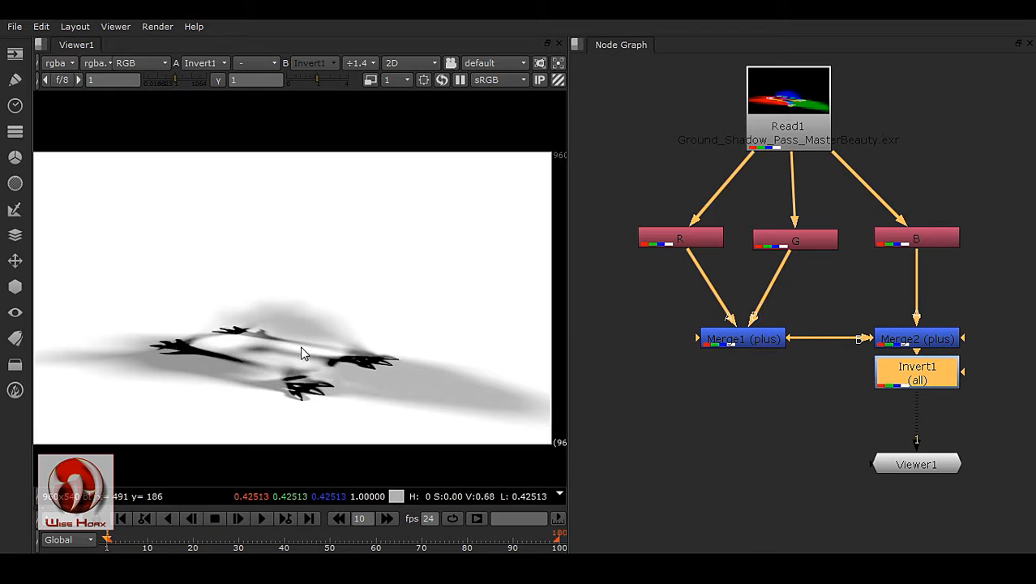
# - Review the inverted shadow result and the R, G and B shuffle nodes that feed it
pyautogui.moveTo(748, 360); pyautogui.dragTo(749, 310, button='middle')
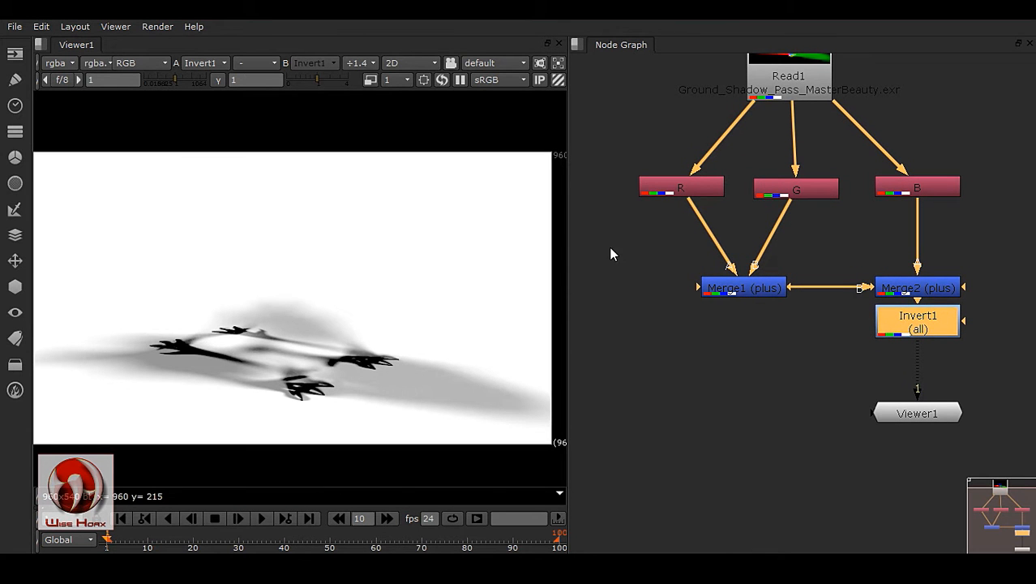
pyautogui.moveTo(374, 330); pyautogui.dragTo(382, 332, button='middle')
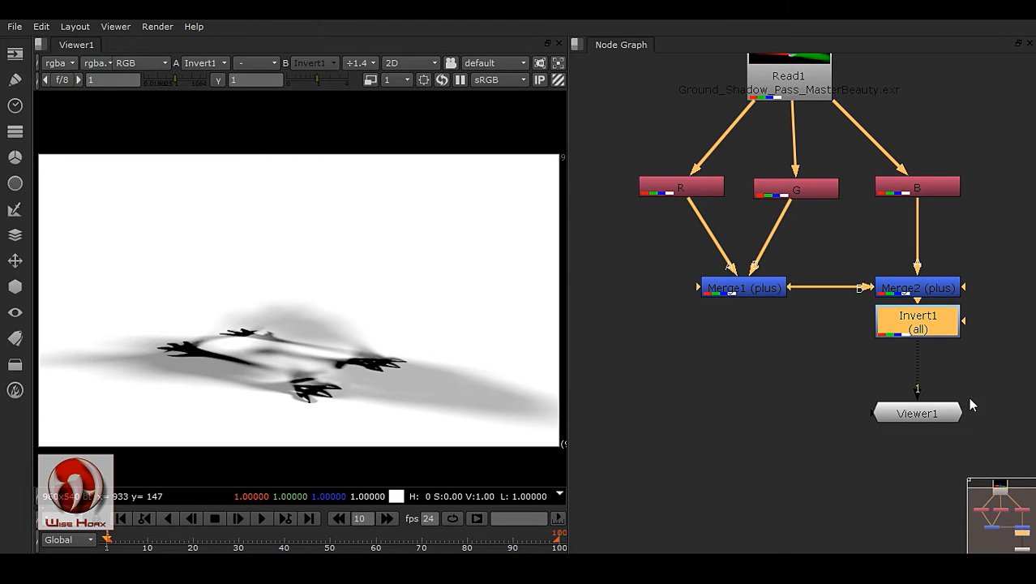
pyautogui.click(949, 416)
pyautogui.moveTo(717, 222); pyautogui.dragTo(724, 297, button='middle')
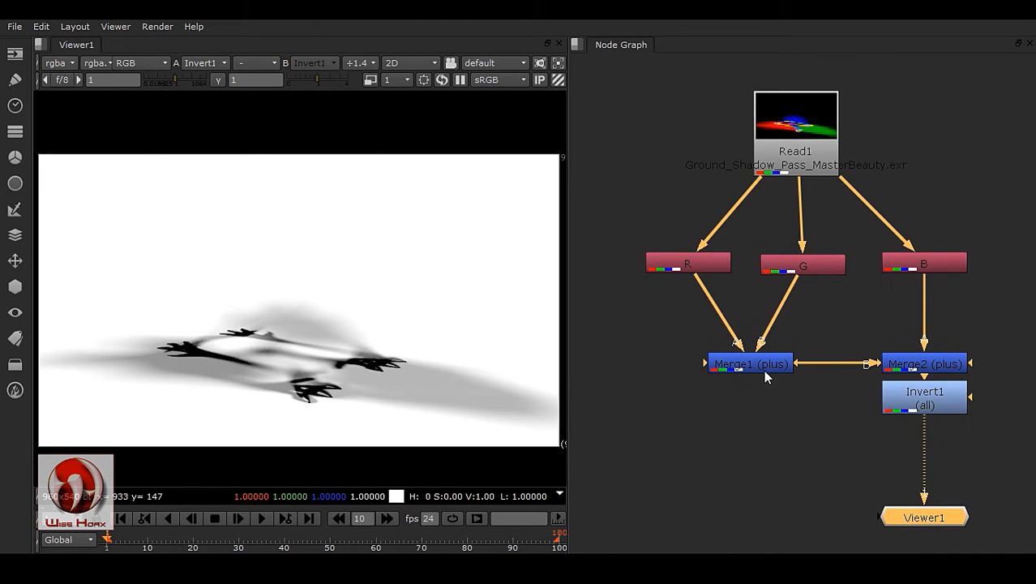
pyautogui.click(718, 263)
pyautogui.click(823, 266)
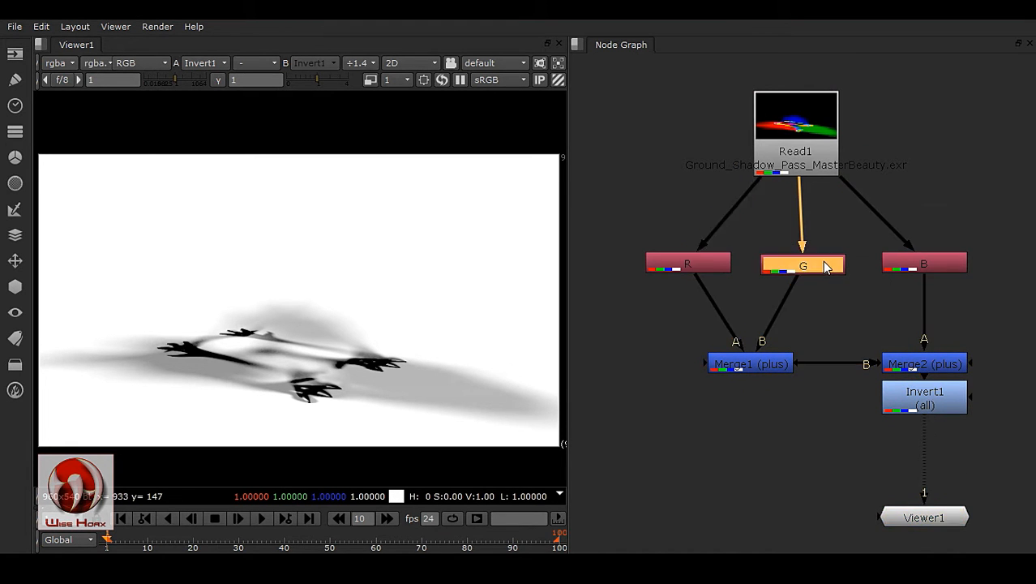
pyautogui.click(937, 268)
pyautogui.click(695, 268)
pyautogui.click(829, 268)
pyautogui.click(925, 266)
pyautogui.moveTo(882, 456); pyautogui.dragTo(885, 377, button='middle')
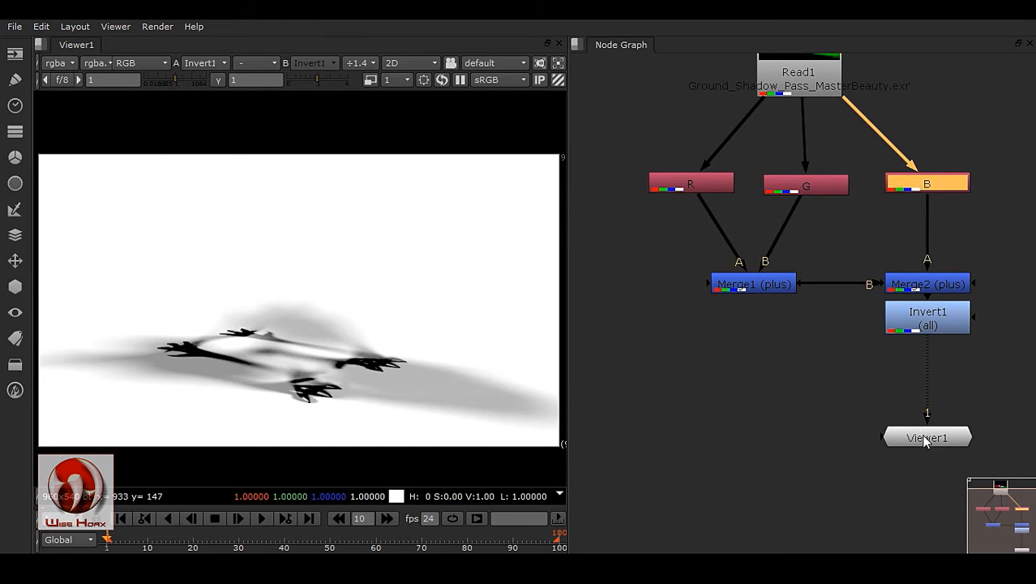
# - Lower the Viewer node a little and create a Constant node with its color set to 0.5
pyautogui.moveTo(924, 438); pyautogui.dragTo(924, 474)
pyautogui.moveTo(798, 404); pyautogui.dragTo(817, 300, button='middle')
pyautogui.click(794, 300)
pyautogui.click(14, 53)
pyautogui.click(75, 101)
pyautogui.click(458, 300)
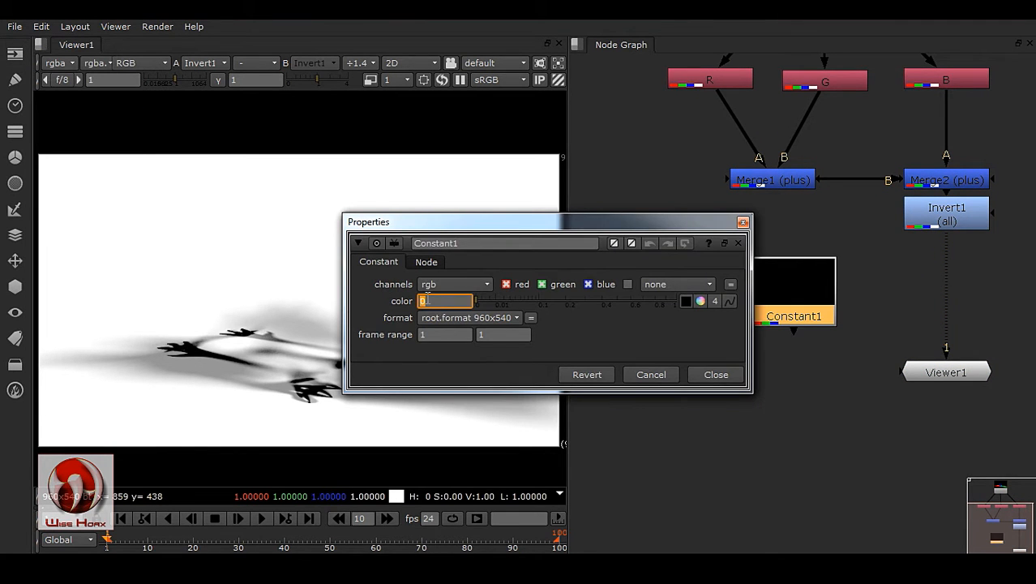
pyautogui.press('Return')
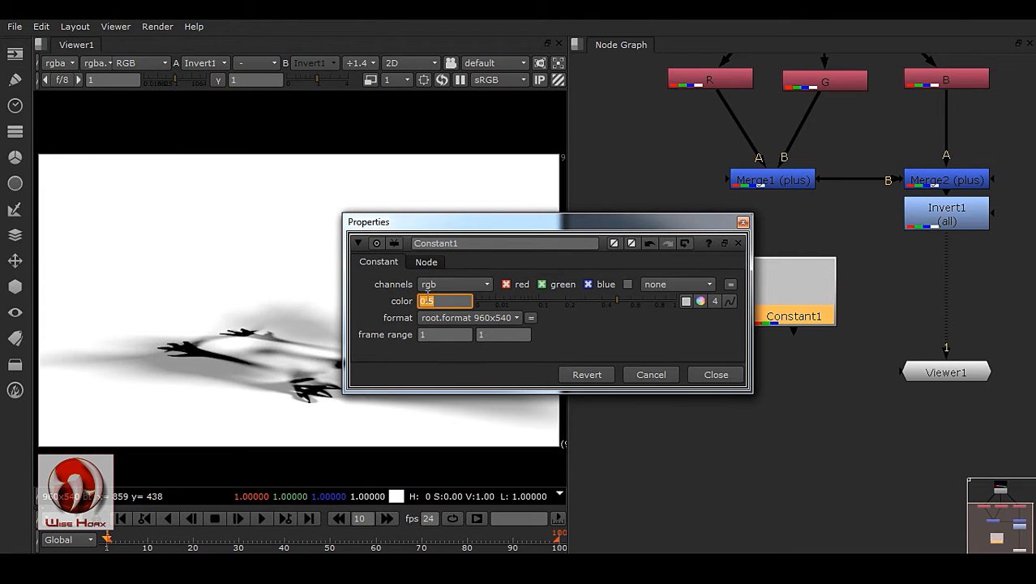
pyautogui.click(725, 376)
# - Make room in the node graph by moving the Constant node to the lower left of the merges and the Viewer farther down
pyautogui.moveTo(883, 318); pyautogui.dragTo(898, 301, button='middle')
pyautogui.scroll(-1, 898, 301)
pyautogui.moveTo(821, 303); pyautogui.dragTo(702, 375)
pyautogui.moveTo(939, 309); pyautogui.dragTo(887, 344, button='middle')
pyautogui.moveTo(914, 386); pyautogui.dragTo(925, 499)
# - Add a third Merge node below the merge row and set its operation to multiply
pyautogui.click(968, 336)
pyautogui.press('m')
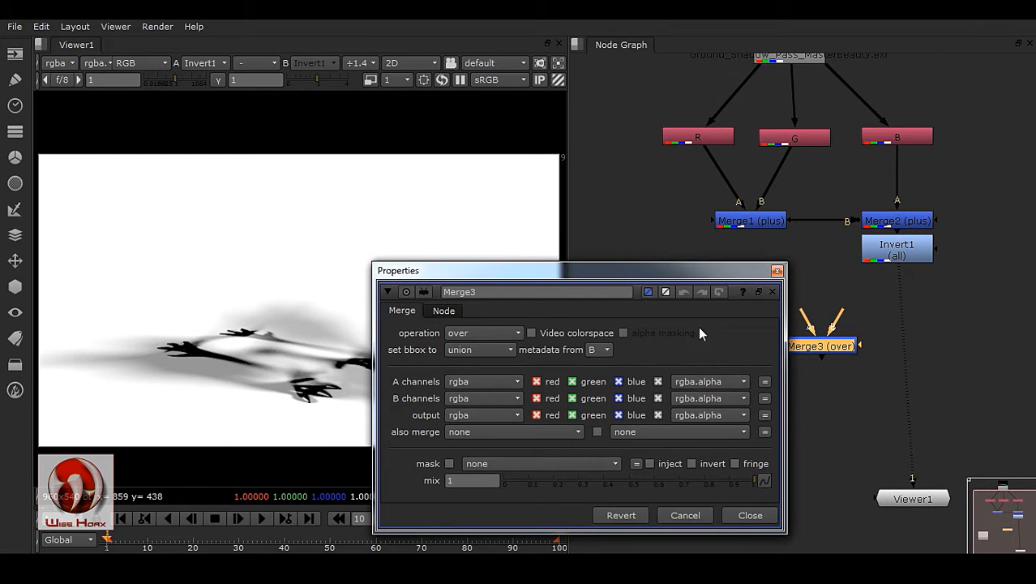
pyautogui.click(484, 332)
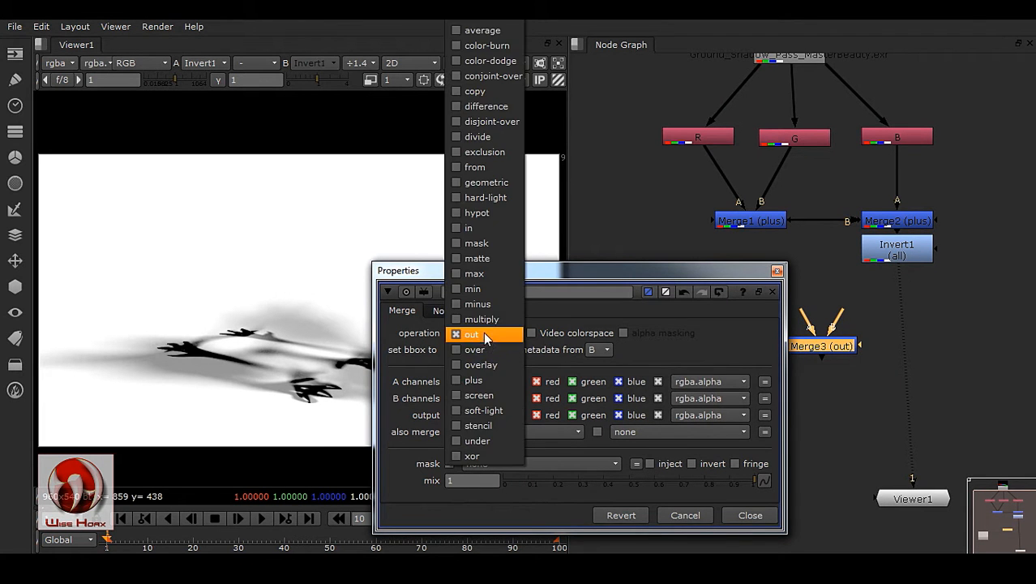
pyautogui.click(490, 321)
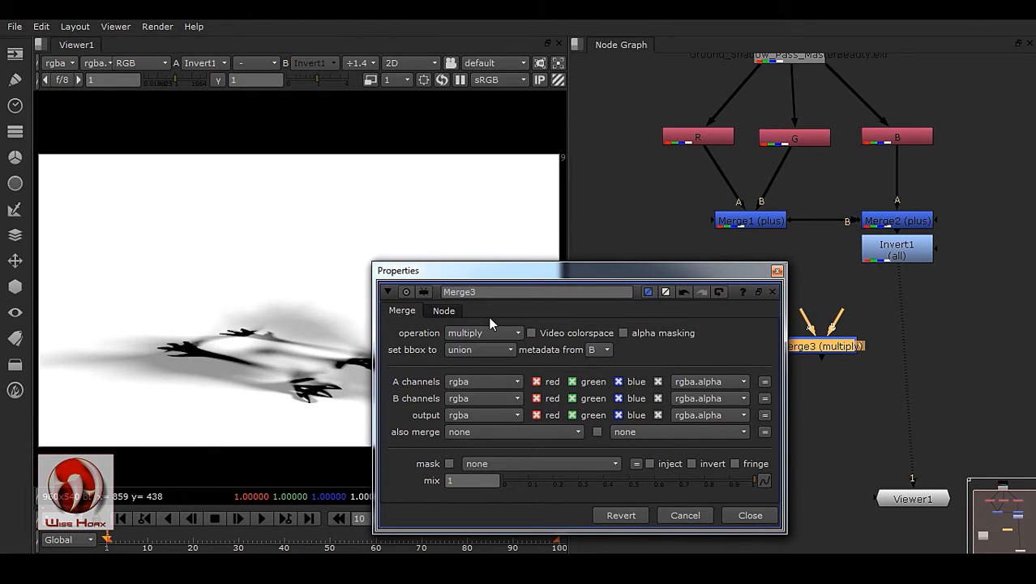
pyautogui.click(750, 516)
# - Connect the multiply merge's A input to the Invert node and B to the Constant, raising the Constant node beside the merge
pyautogui.scroll(2, 827, 352)
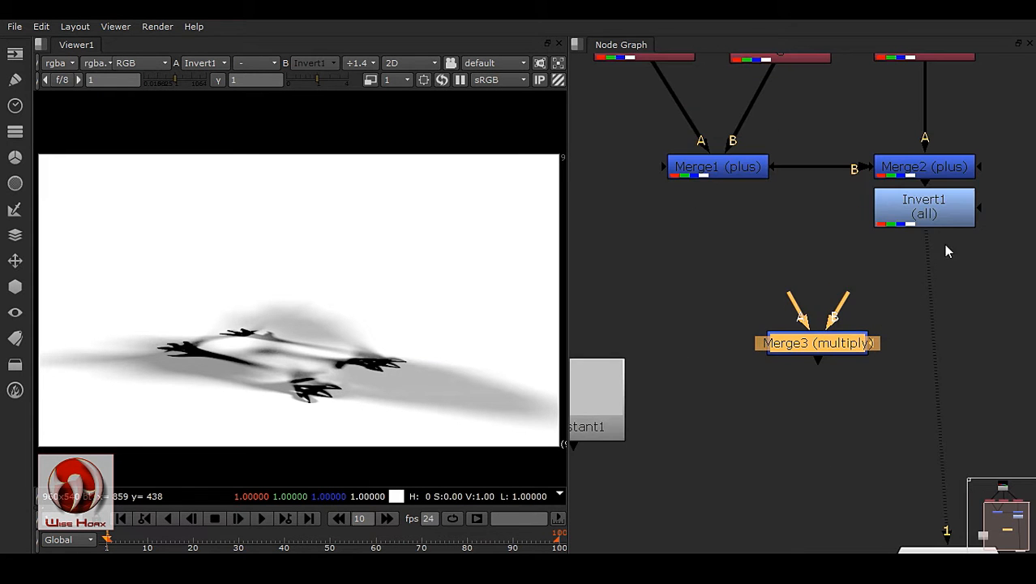
pyautogui.moveTo(815, 387); pyautogui.dragTo(844, 313, button='middle')
pyautogui.moveTo(825, 228); pyautogui.dragTo(940, 147)
pyautogui.moveTo(788, 268); pyautogui.dragTo(606, 341)
pyautogui.moveTo(606, 341); pyautogui.dragTo(612, 257)
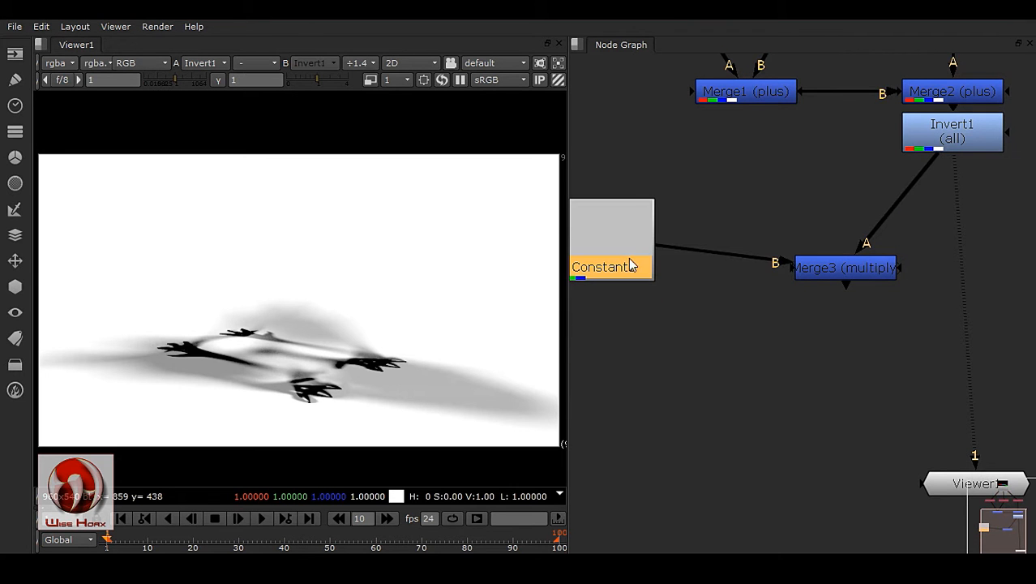
# - Show the multiply merge's result in the viewer and align that merge directly beneath the Invert node
pyautogui.press('1')
pyautogui.moveTo(862, 269); pyautogui.dragTo(971, 243)
pyautogui.click(618, 271)
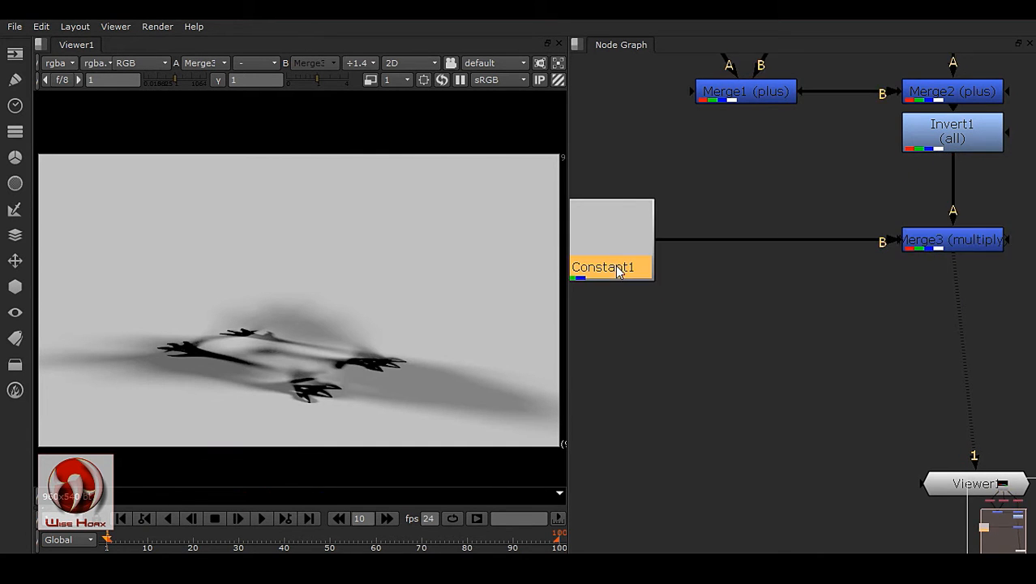
# - Straighten the node layout by placing the Viewer under the multiply merge and the ground shadow Read node above the G shuffle
pyautogui.scroll(-2, 821, 310)
pyautogui.moveTo(942, 428); pyautogui.dragTo(927, 443)
pyautogui.moveTo(908, 301); pyautogui.dragTo(892, 410, button='middle')
pyautogui.moveTo(899, 237); pyautogui.dragTo(895, 296, button='middle')
pyautogui.moveTo(806, 136); pyautogui.dragTo(813, 128)
pyautogui.middleClick(868, 253)
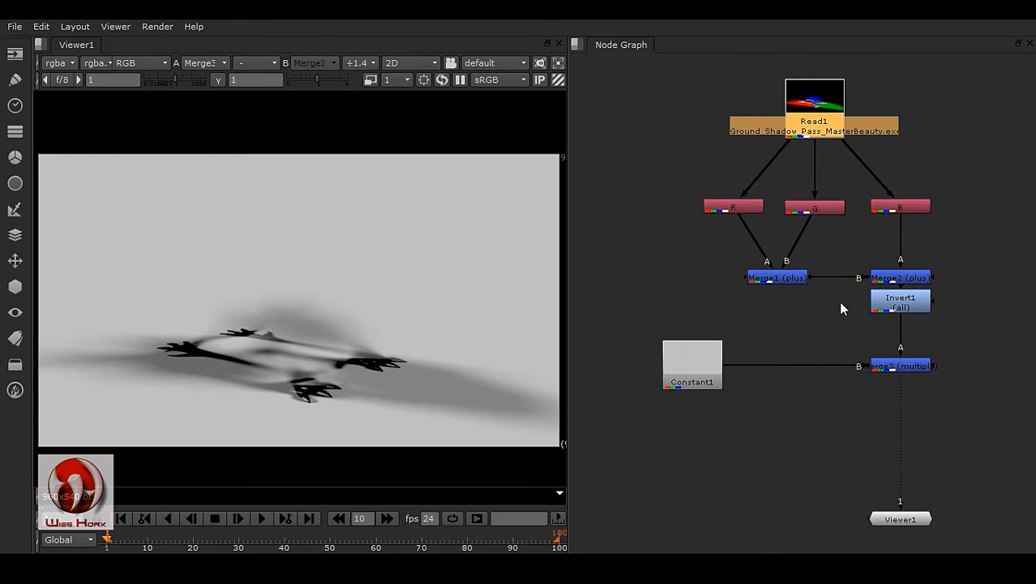
pyautogui.moveTo(620, 170); pyautogui.dragTo(1028, 497)
pyautogui.click(962, 429)
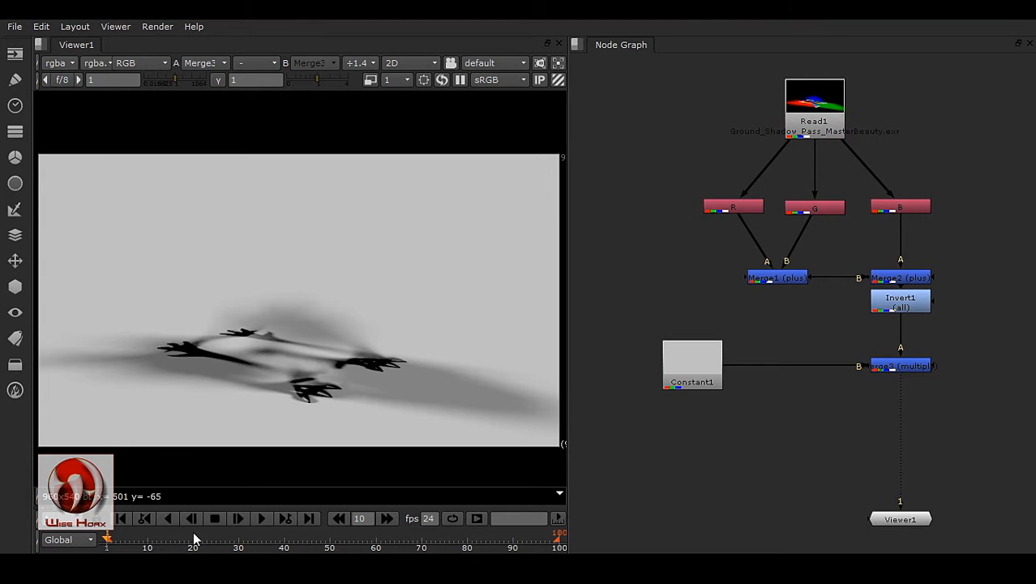
# - Switch to the tmp folder in Windows Explorer and import Beauty_Pass_MasterBeauty and Matte_Pass_MasterBeauty into Nuke, placing their Read nodes side by side
pyautogui.moveTo(220, 523)
pyautogui.moveTo(252, 499)
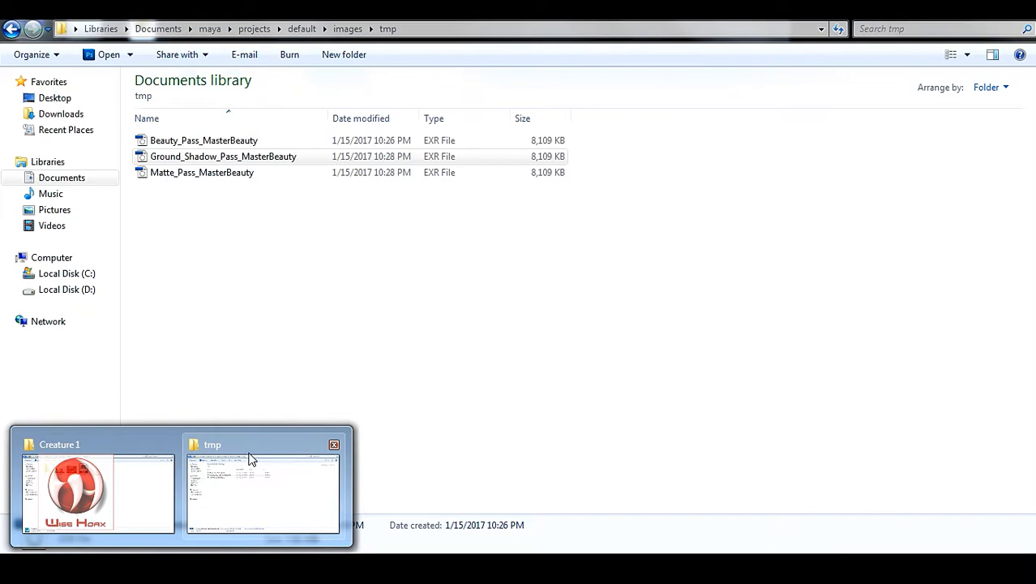
pyautogui.moveTo(168, 553)
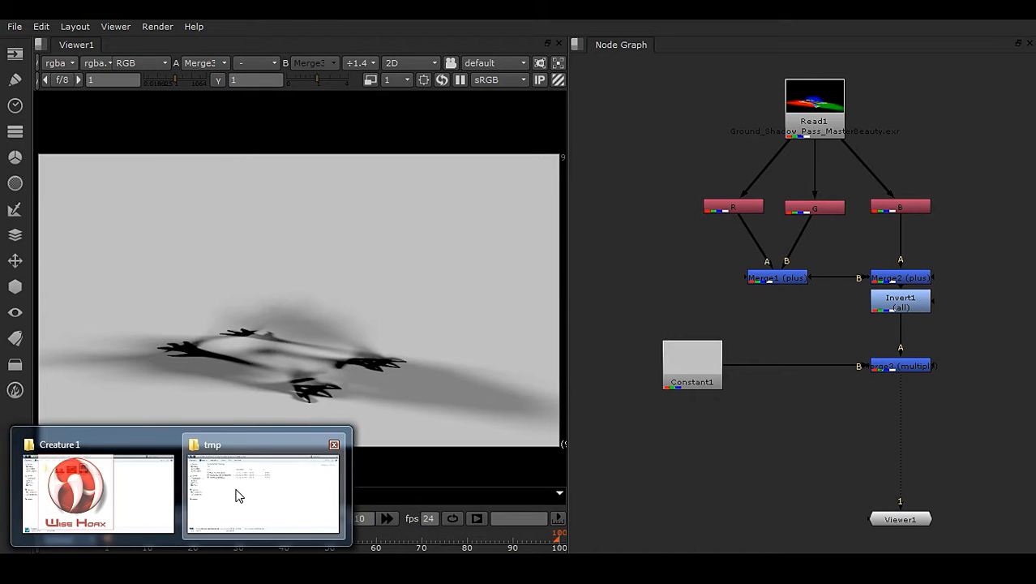
pyautogui.click(236, 492)
pyautogui.click(185, 143)
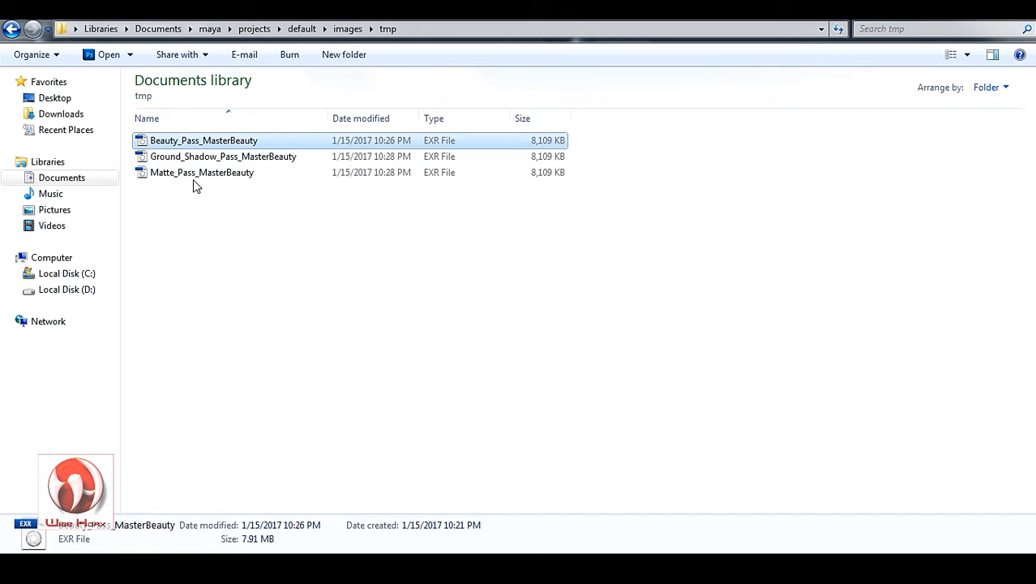
pyautogui.keyDown('shift'); pyautogui.click(191, 173); pyautogui.keyUp('shift')
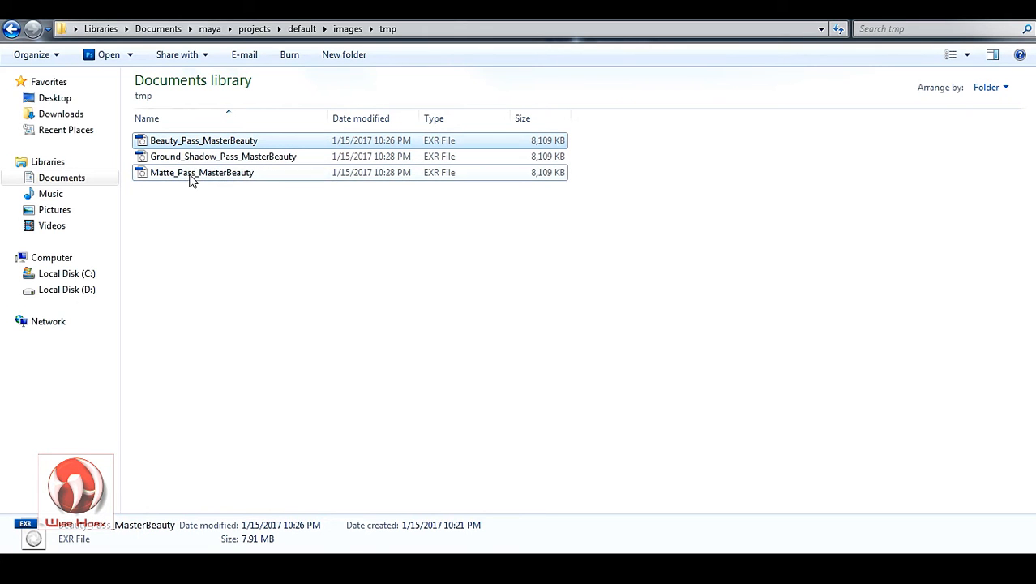
pyautogui.keyDown('ctrl'); pyautogui.click(192, 174); pyautogui.keyUp('ctrl')
pyautogui.moveTo(180, 177); pyautogui.dragTo(948, 157)
pyautogui.moveTo(948, 157); pyautogui.dragTo(614, 323, button='middle')
pyautogui.moveTo(670, 212); pyautogui.dragTo(929, 192)
pyautogui.moveTo(856, 245); pyautogui.dragTo(811, 315, button='middle')
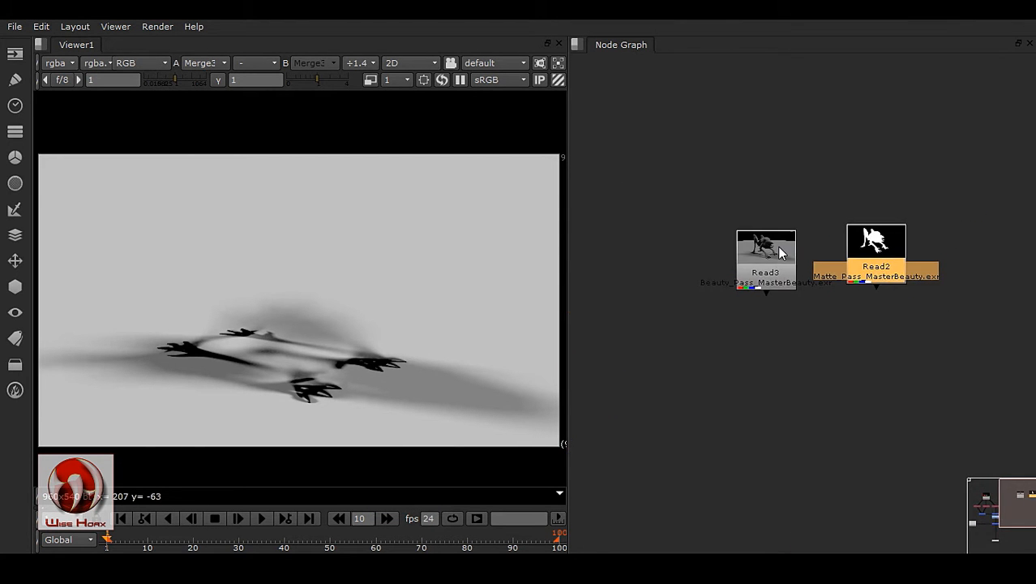
# - Show the beauty pass in the viewer, inspect its alpha channel, and return the display to RGB
pyautogui.click(782, 255)
pyautogui.press('1')
pyautogui.click(634, 299)
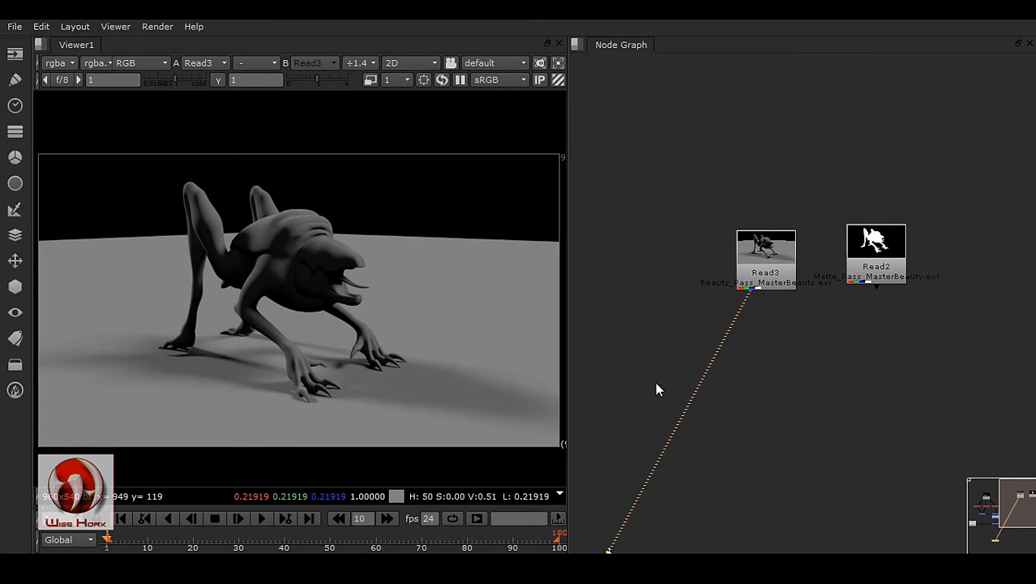
pyautogui.click(128, 65)
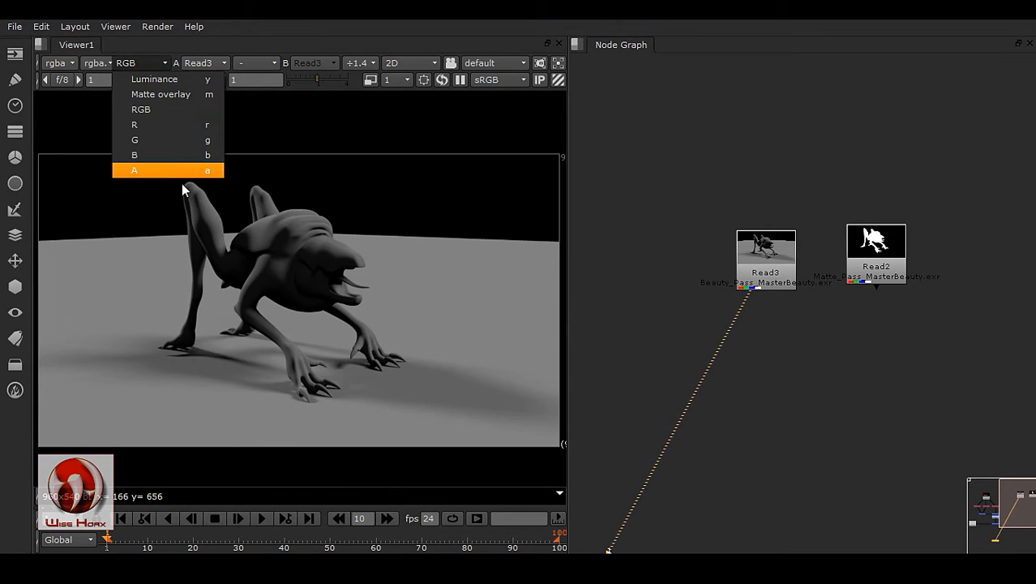
pyautogui.click(182, 172)
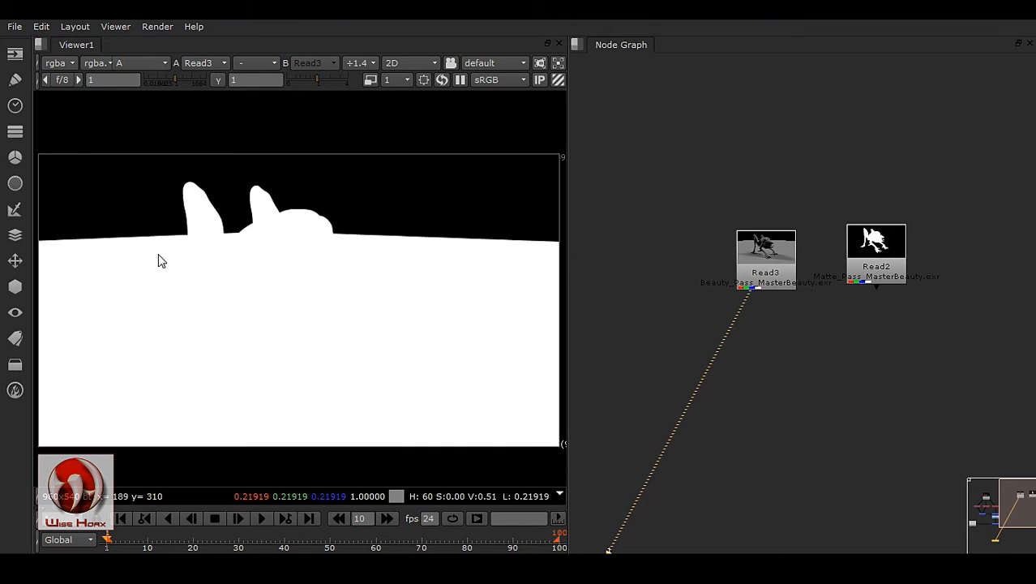
pyautogui.click(147, 63)
pyautogui.click(154, 109)
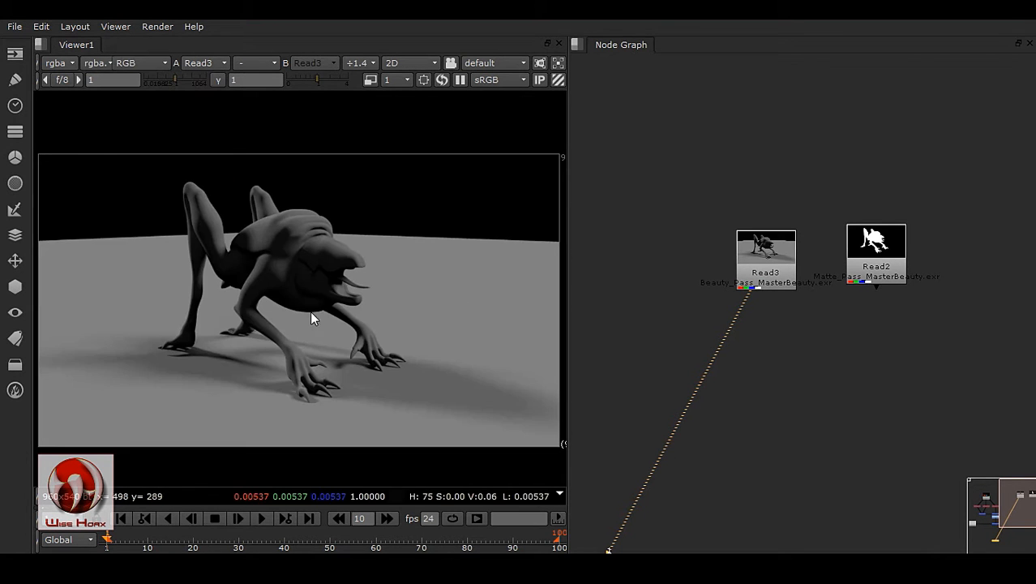
pyautogui.moveTo(361, 364); pyautogui.dragTo(339, 367, button='middle')
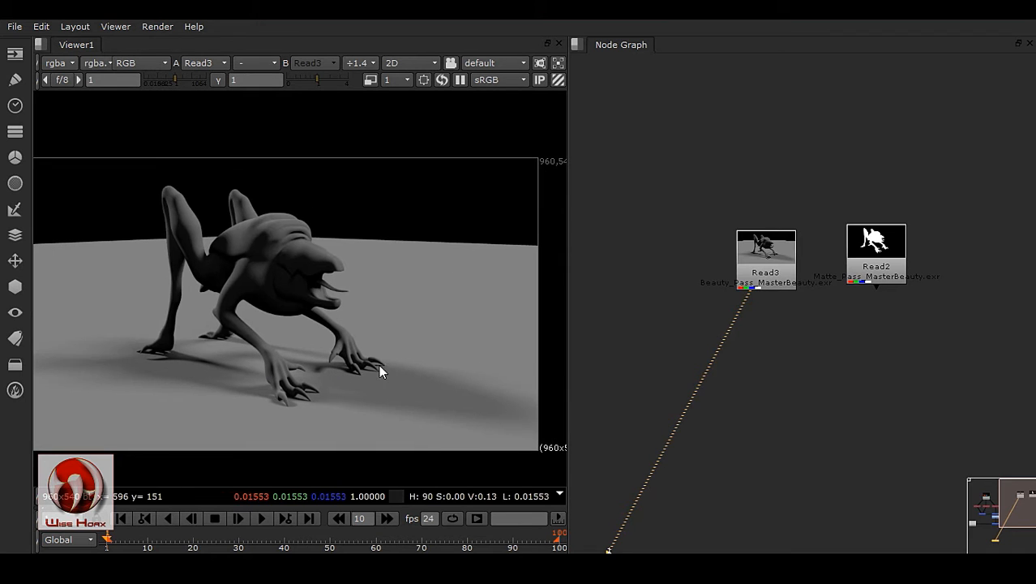
# - Show the matte pass in the viewer, compare its RGB image with its alpha channel, and return to RGB
pyautogui.moveTo(813, 271); pyautogui.dragTo(784, 302, button='middle')
pyautogui.scroll(2, 785, 303)
pyautogui.click(869, 307)
pyautogui.moveTo(729, 347); pyautogui.dragTo(889, 314)
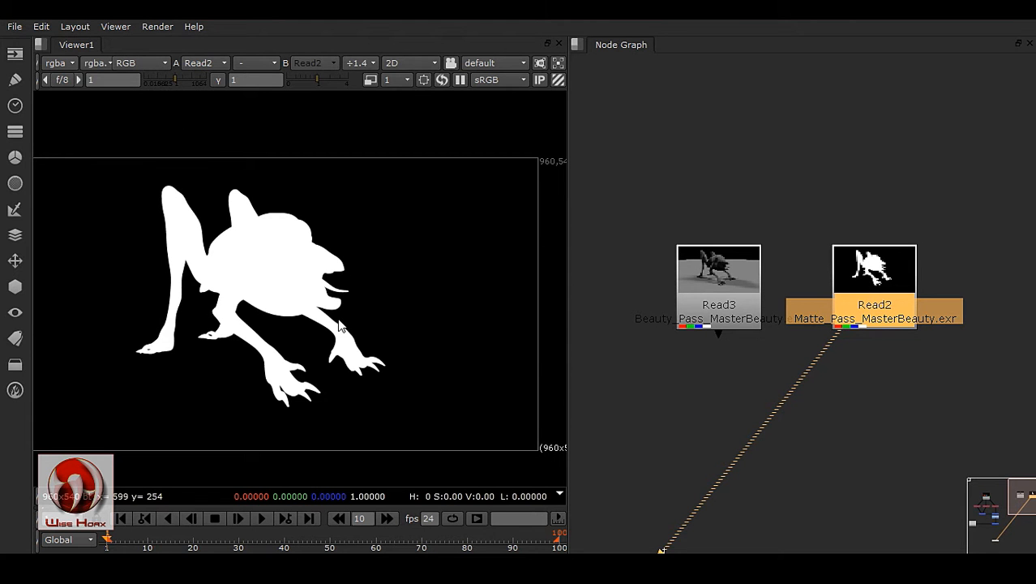
pyautogui.moveTo(358, 339)
pyautogui.mouseDown(button='middle')
pyautogui.moveTo(389, 332)
pyautogui.moveTo(363, 334)
pyautogui.mouseUp(button='middle')
pyautogui.moveTo(854, 411); pyautogui.dragTo(853, 394, button='middle')
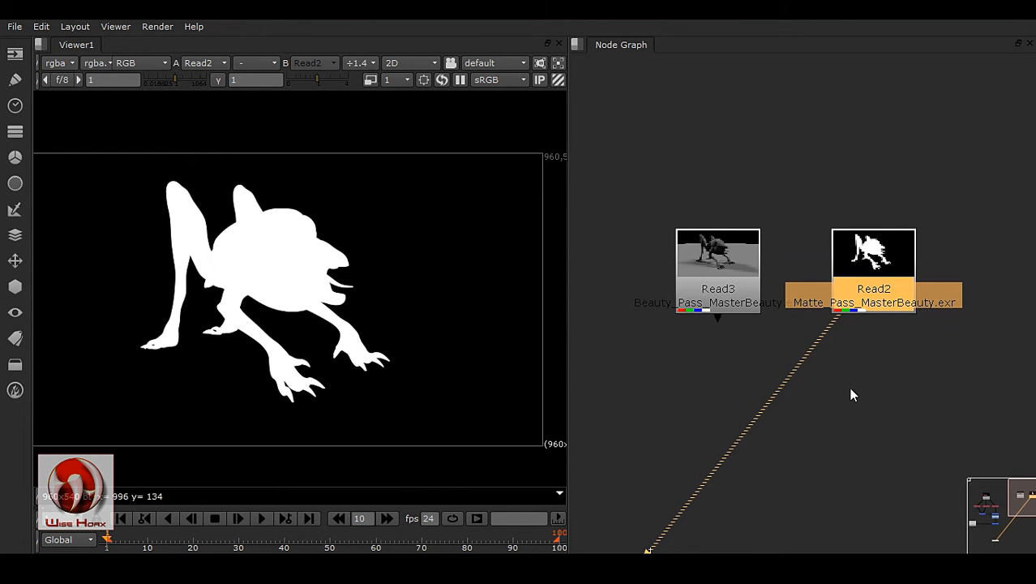
pyautogui.moveTo(883, 291); pyautogui.dragTo(883, 288)
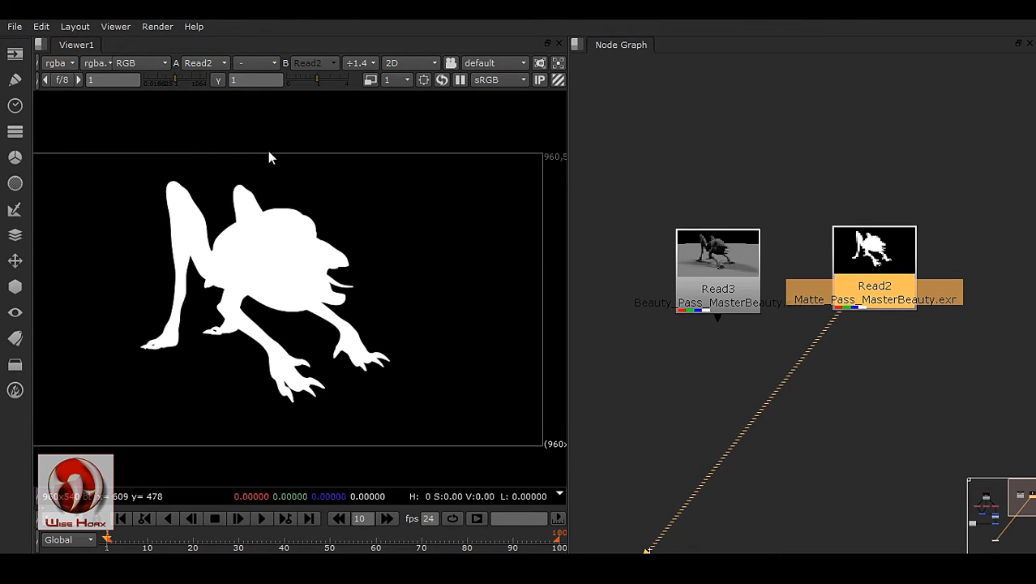
pyautogui.click(153, 68)
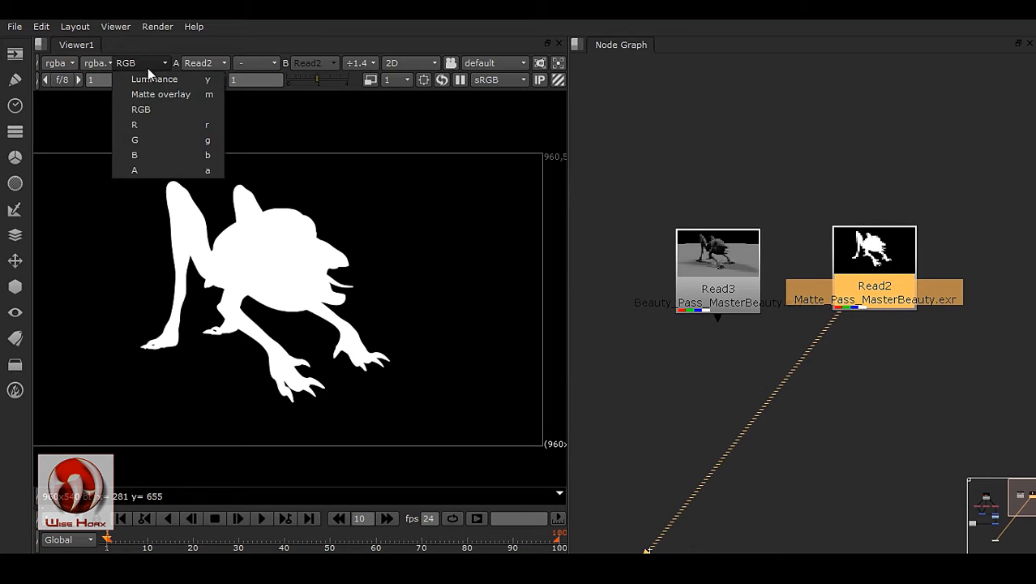
pyautogui.click(145, 167)
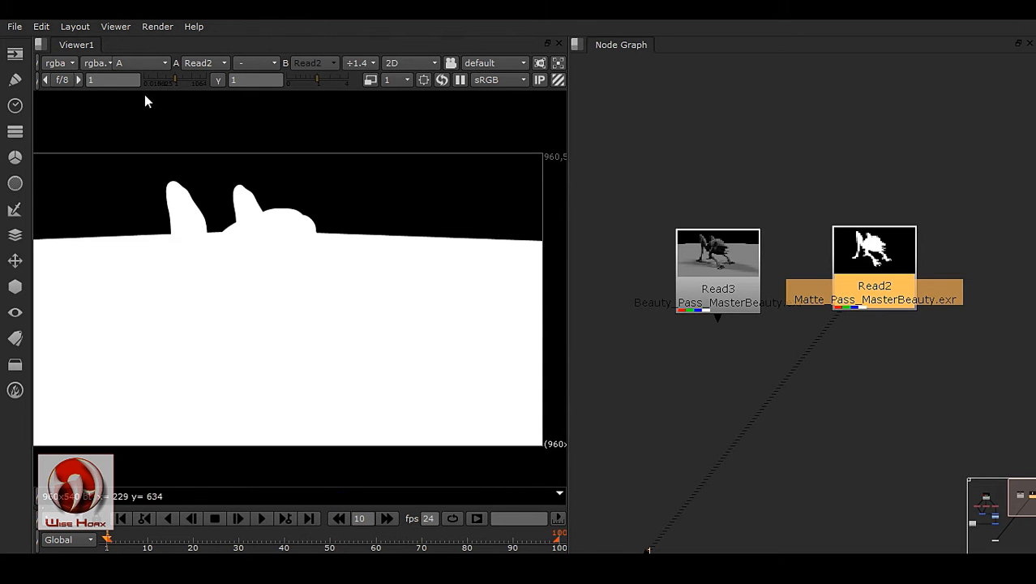
pyautogui.click(157, 65)
pyautogui.click(132, 106)
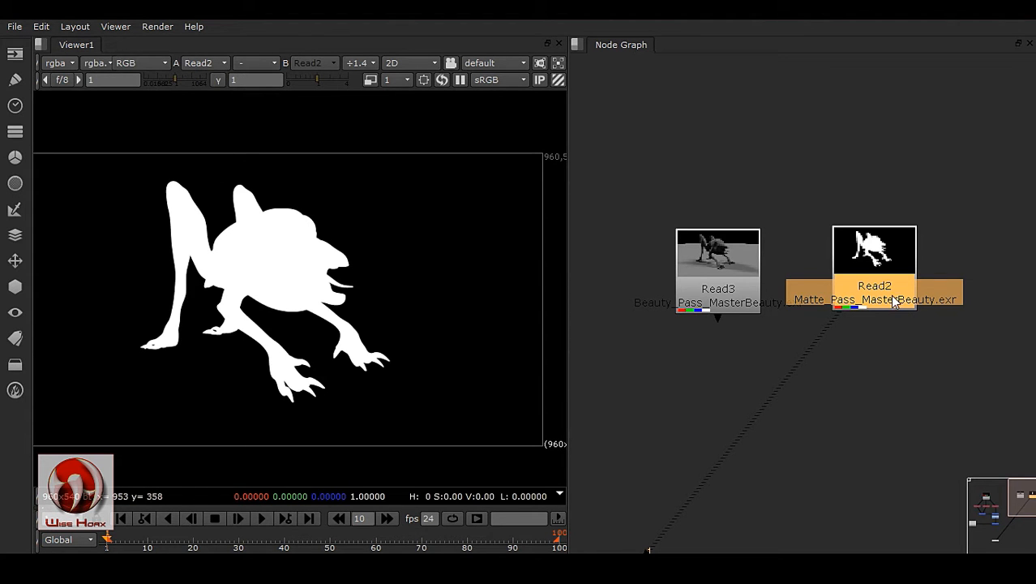
# - Add a Shuffle node after the matte pass Read node and route its red channel into alpha
pyautogui.press('Tab')
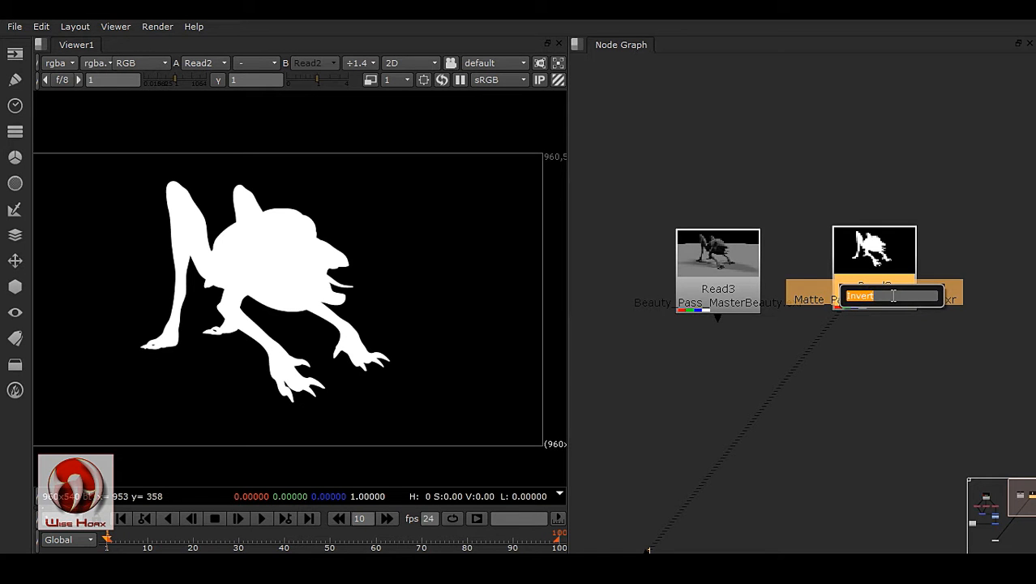
pyautogui.write('shuf')
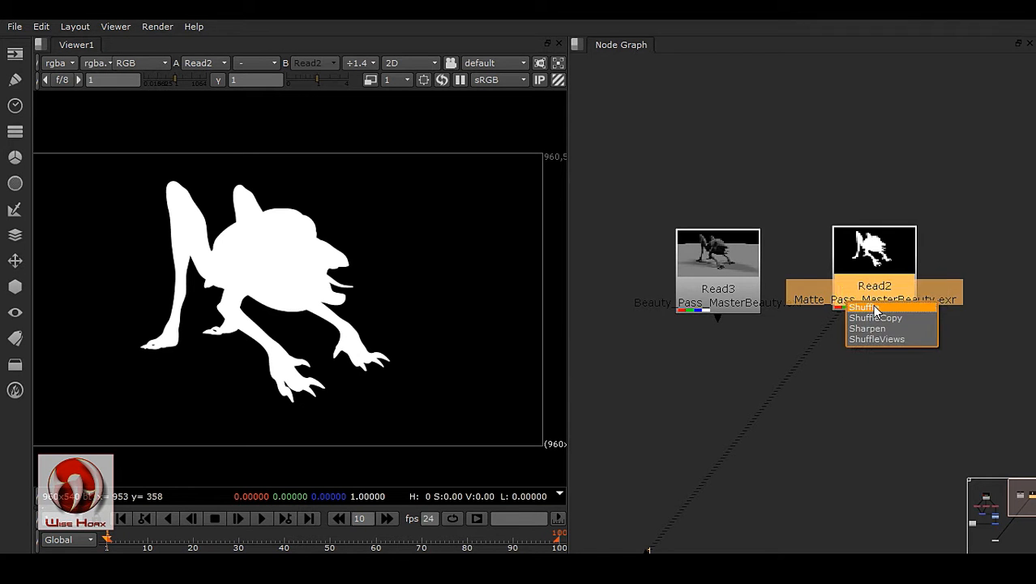
pyautogui.press('Return')
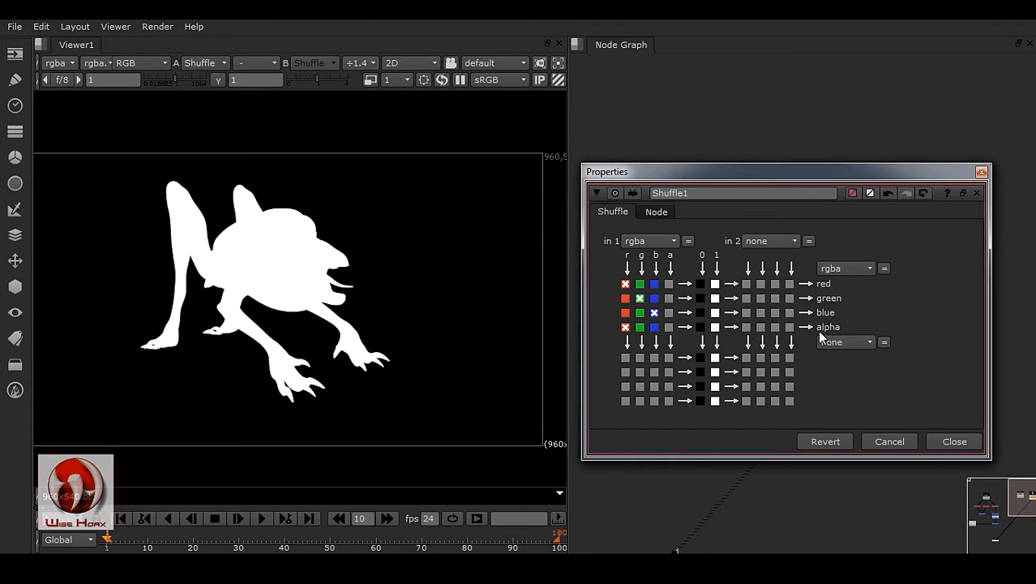
# - Check the shuffled matte's R, G, B and A channels one by one in the viewer and return to RGB
pyautogui.click(150, 62)
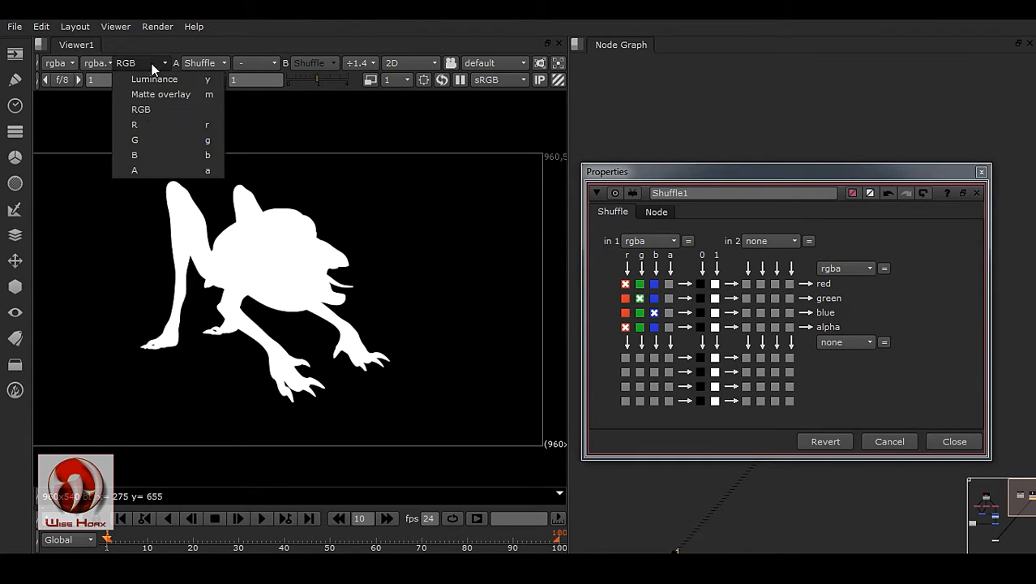
pyautogui.click(159, 124)
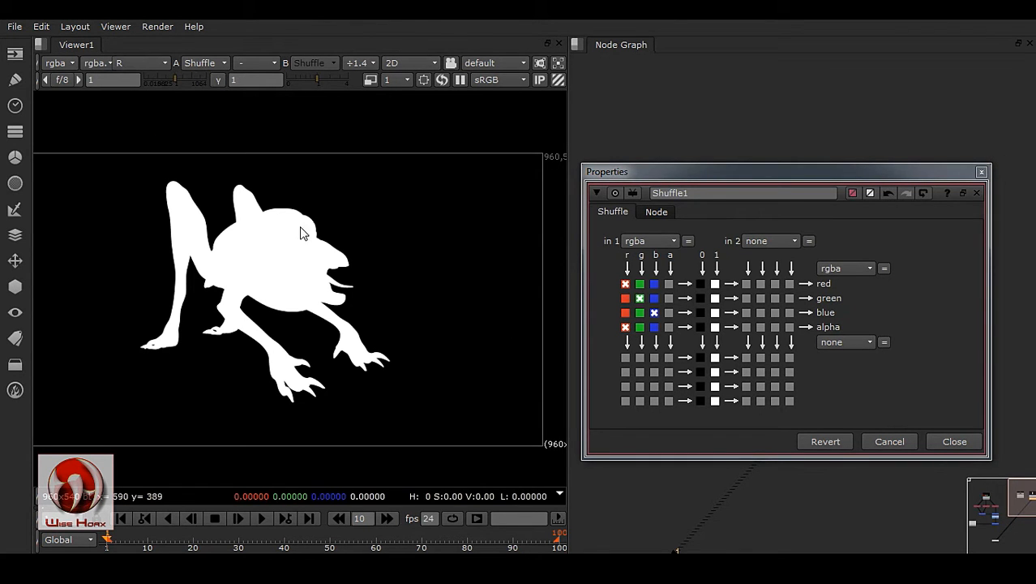
pyautogui.click(151, 65)
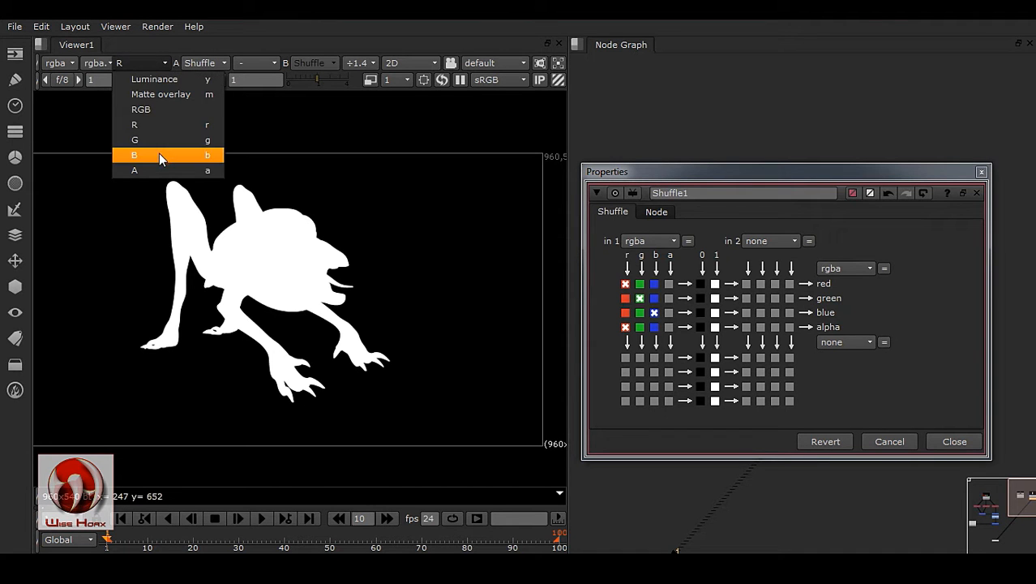
pyautogui.click(157, 138)
pyautogui.click(149, 61)
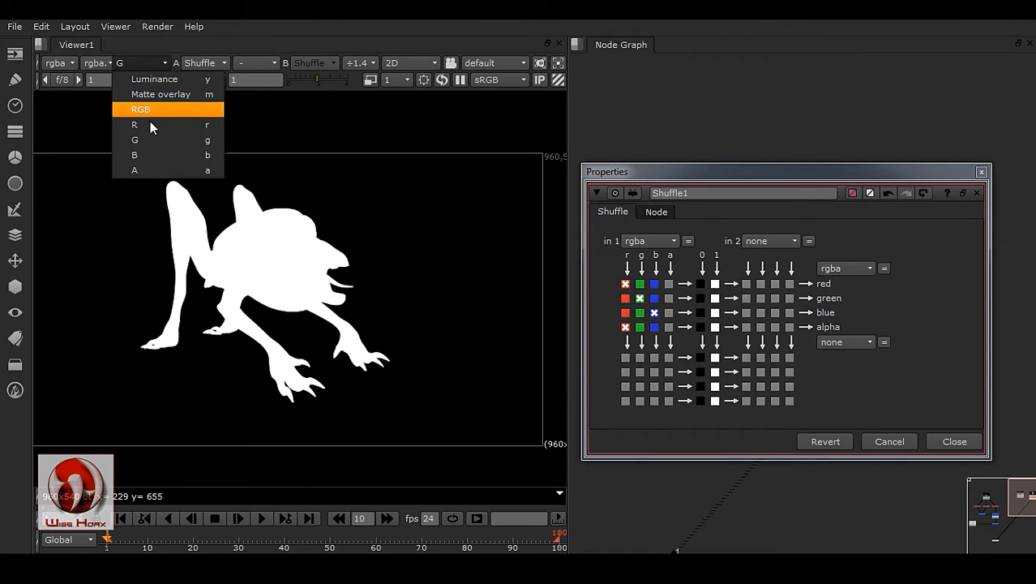
pyautogui.click(150, 152)
pyautogui.click(151, 61)
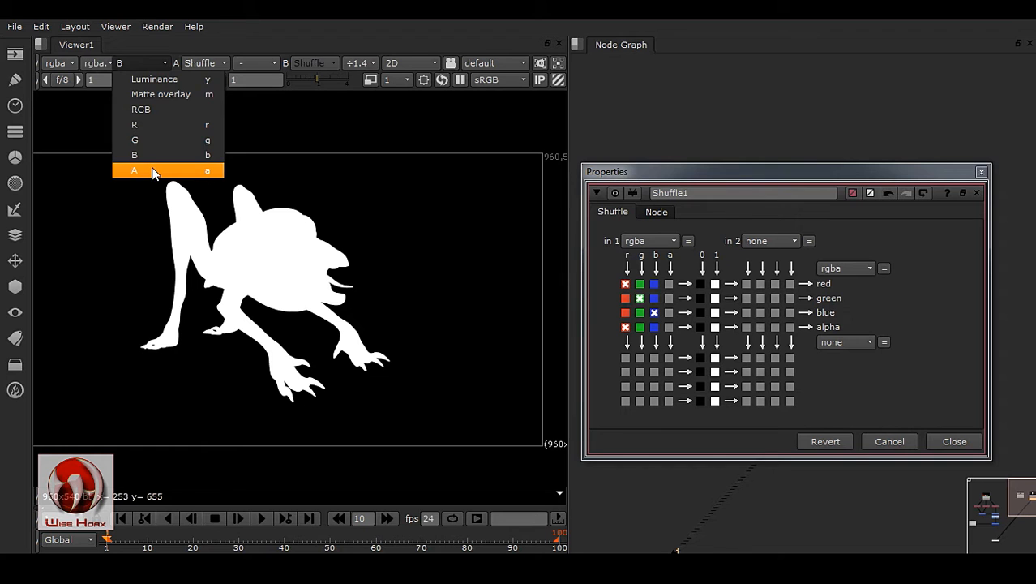
pyautogui.click(153, 169)
pyautogui.click(142, 62)
pyautogui.click(146, 109)
# - Close the Shuffle node's properties and space the node slightly below the matte pass Read node
pyautogui.click(951, 439)
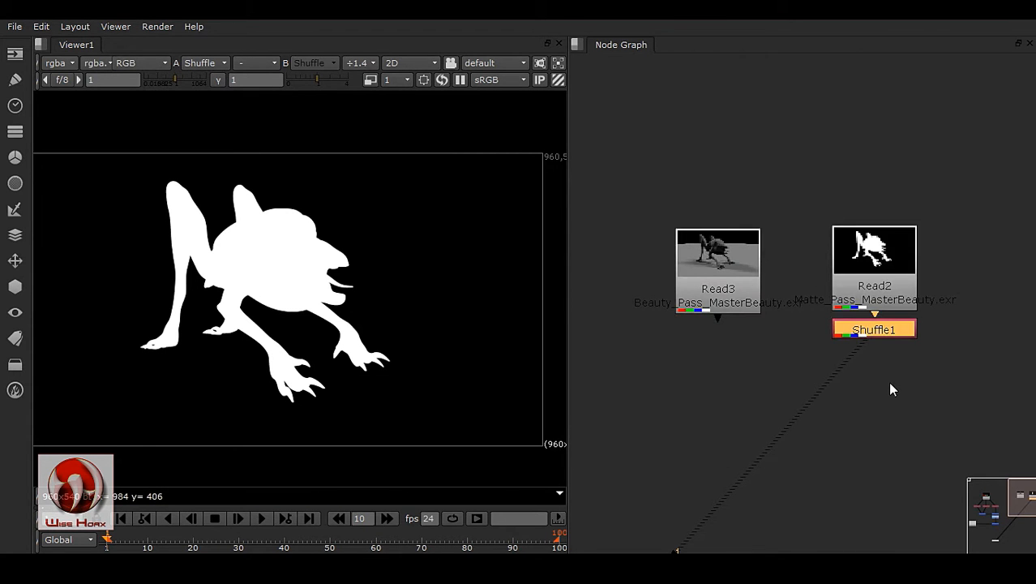
pyautogui.moveTo(899, 384); pyautogui.dragTo(926, 354, button='middle')
pyautogui.moveTo(917, 302); pyautogui.dragTo(920, 328)
pyautogui.click(923, 369)
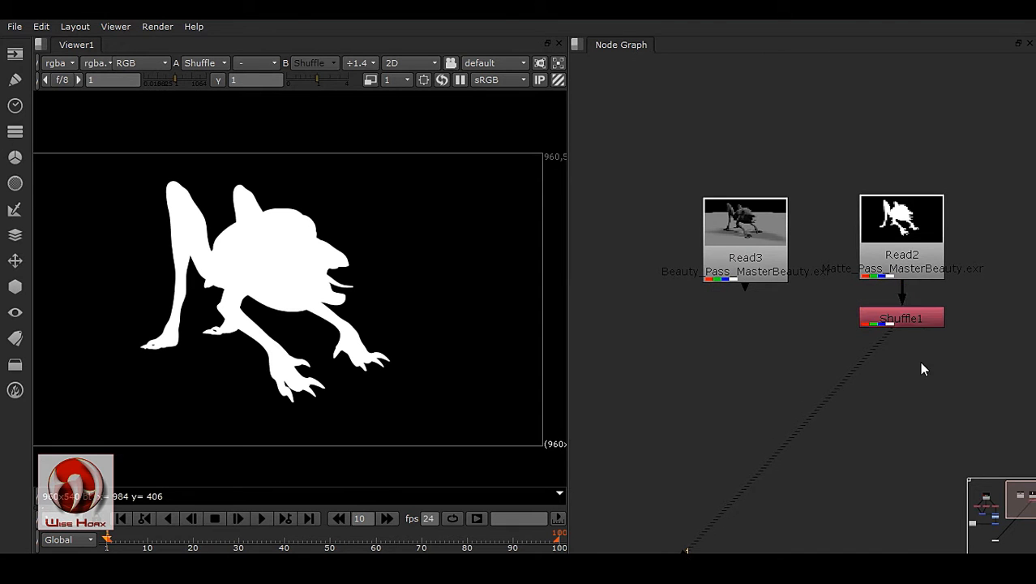
# - Add an unconnected Copy node below the beauty pass Read node, copying rgba.alpha to rgba.alpha
pyautogui.click(917, 316)
pyautogui.click(789, 357)
pyautogui.press('k')
pyautogui.moveTo(659, 282); pyautogui.dragTo(581, 279)
pyautogui.click(873, 448)
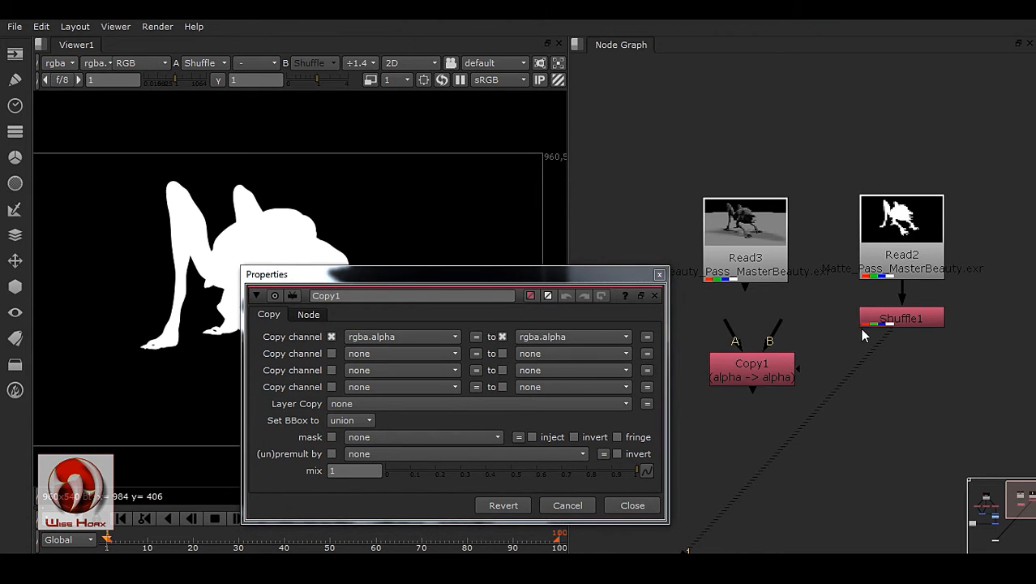
# - Connect the Copy node's A input to the matte's Shuffle node and its B input to the beauty pass Read node
pyautogui.scroll(3, 793, 356)
pyautogui.moveTo(820, 294); pyautogui.dragTo(784, 317)
pyautogui.moveTo(688, 234); pyautogui.dragTo(975, 224)
pyautogui.click(714, 274)
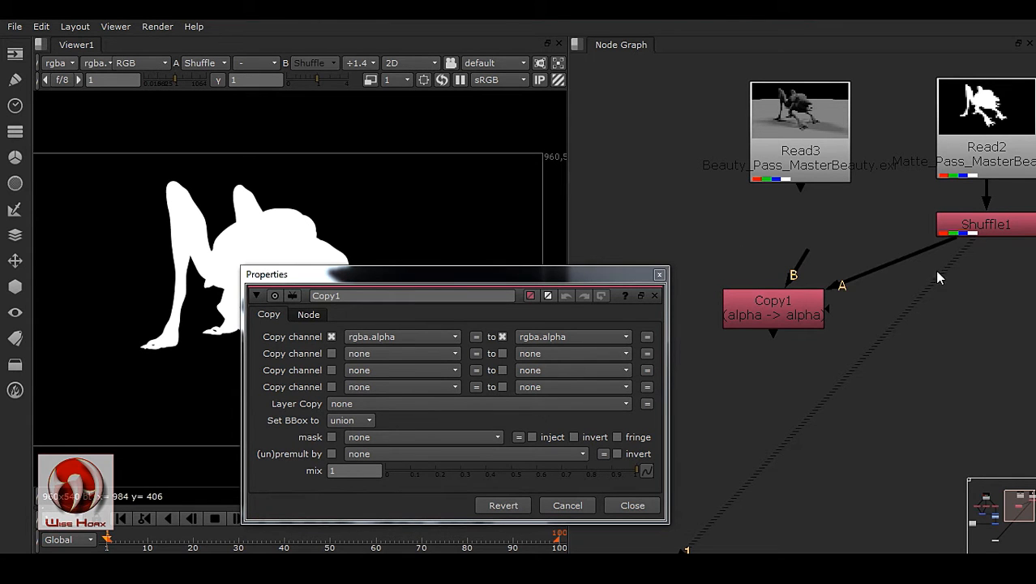
pyautogui.moveTo(798, 243); pyautogui.dragTo(797, 166)
pyautogui.moveTo(838, 321); pyautogui.dragTo(785, 365, button='middle')
# - Align the Copy node beneath the Shuffle with the beauty pass Read node beside it, and close the Copy properties
pyautogui.moveTo(756, 359); pyautogui.dragTo(947, 401)
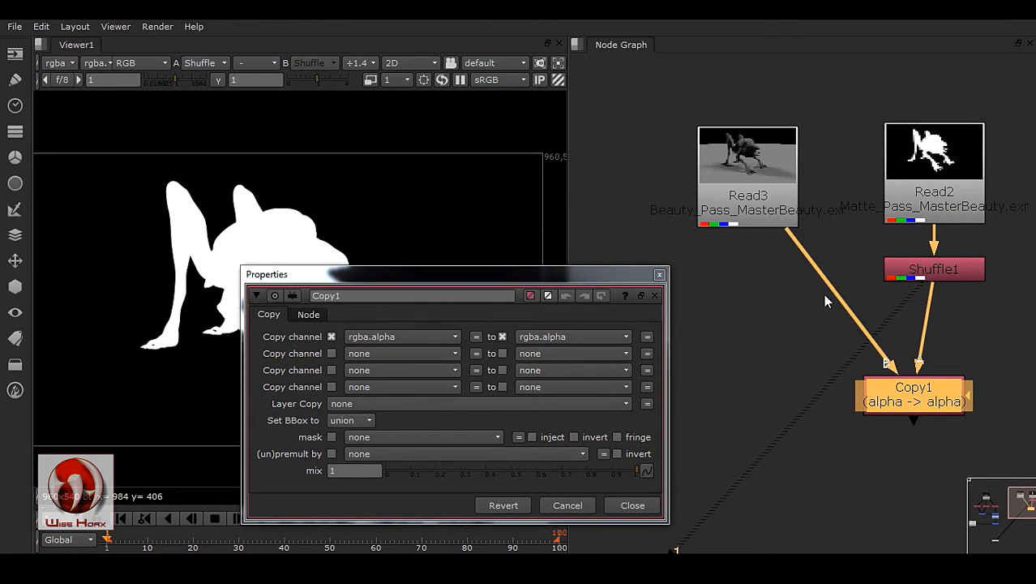
pyautogui.moveTo(751, 228); pyautogui.dragTo(725, 446)
pyautogui.moveTo(946, 412); pyautogui.dragTo(962, 402)
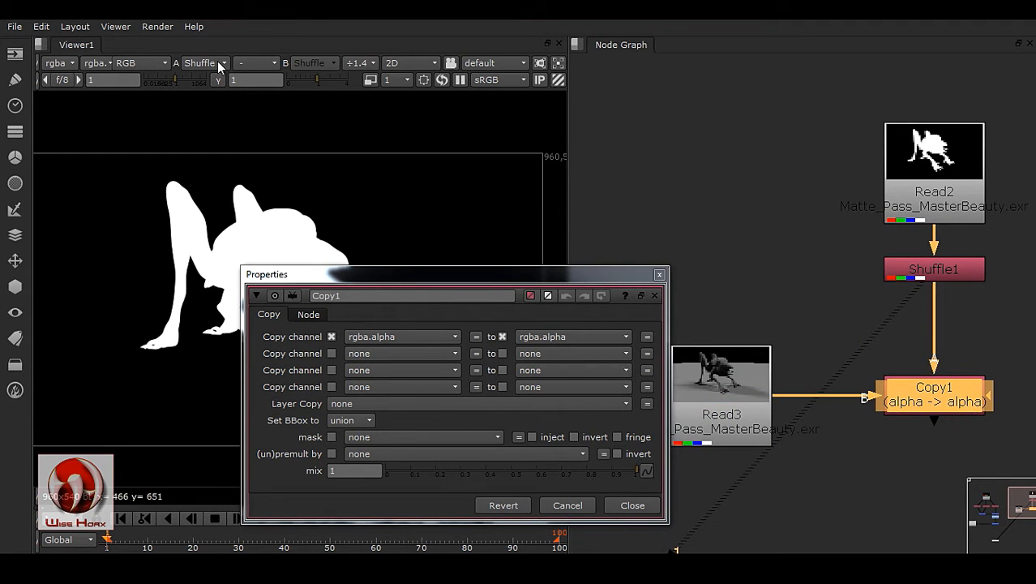
pyautogui.click(659, 274)
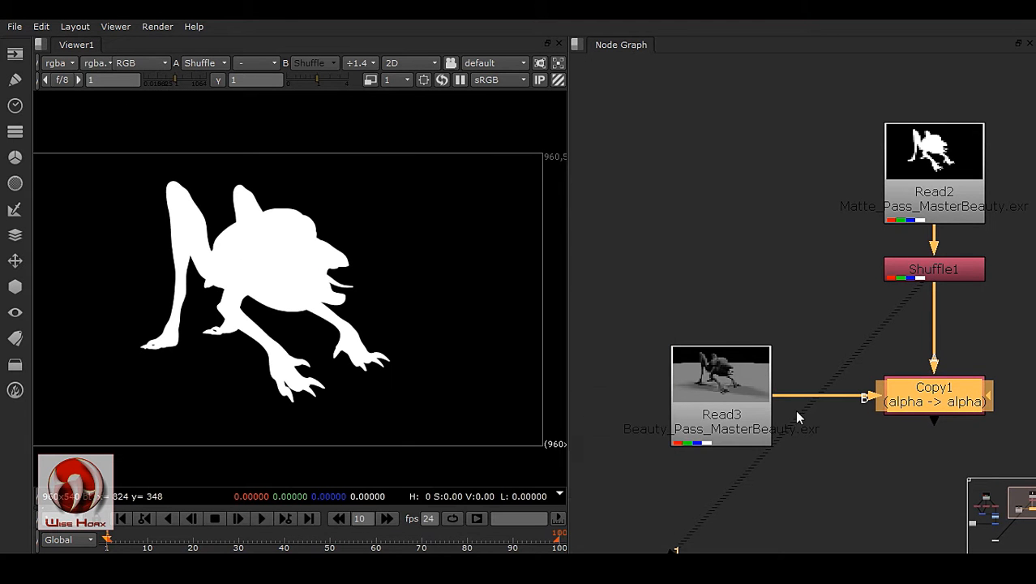
# - View the Copy node's output as its alpha channel and shift the beauty pass Read node slightly away from it
pyautogui.moveTo(923, 306); pyautogui.dragTo(926, 406)
pyautogui.moveTo(887, 454); pyautogui.dragTo(879, 429, button='middle')
pyautogui.click(142, 63)
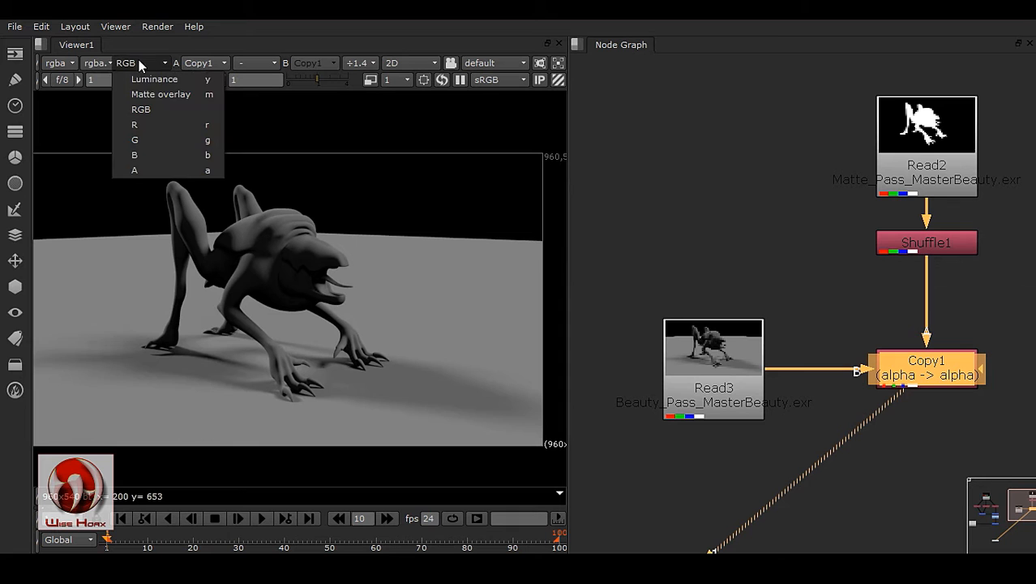
pyautogui.click(155, 174)
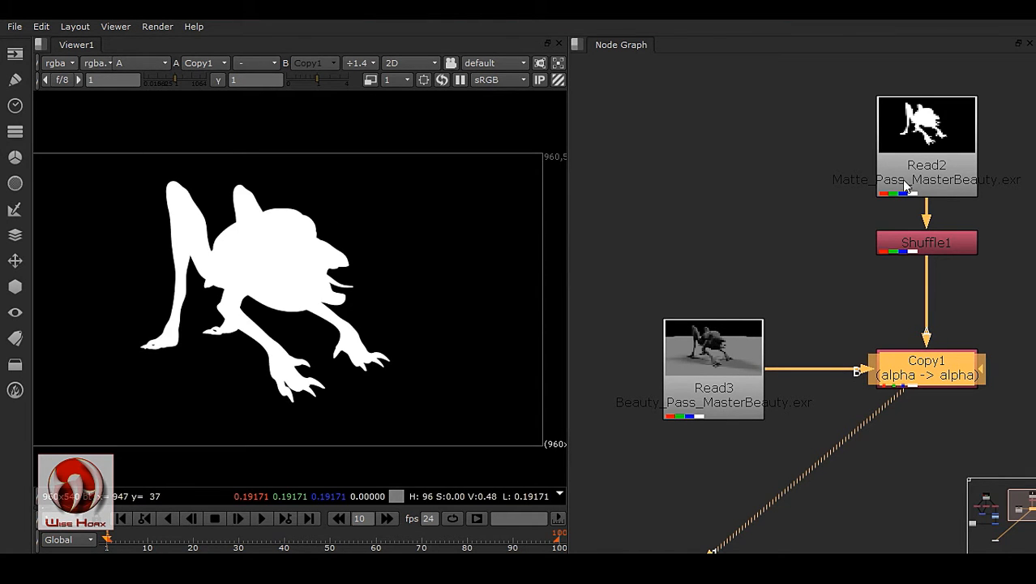
pyautogui.moveTo(726, 389); pyautogui.dragTo(690, 389)
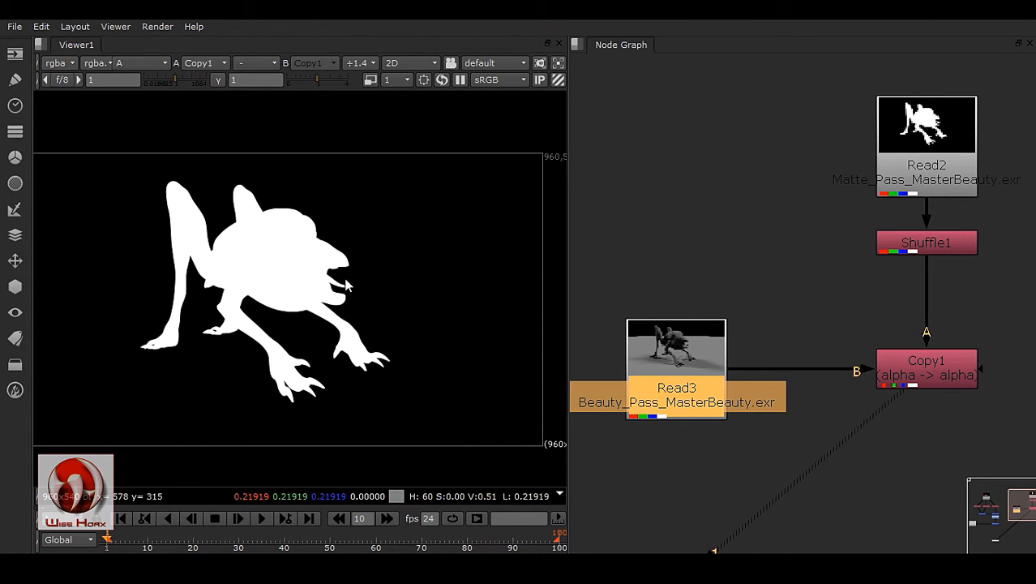
# - Return the viewer to RGB and examine the creature and the surrounding ground in the Copy node's output
pyautogui.click(151, 63)
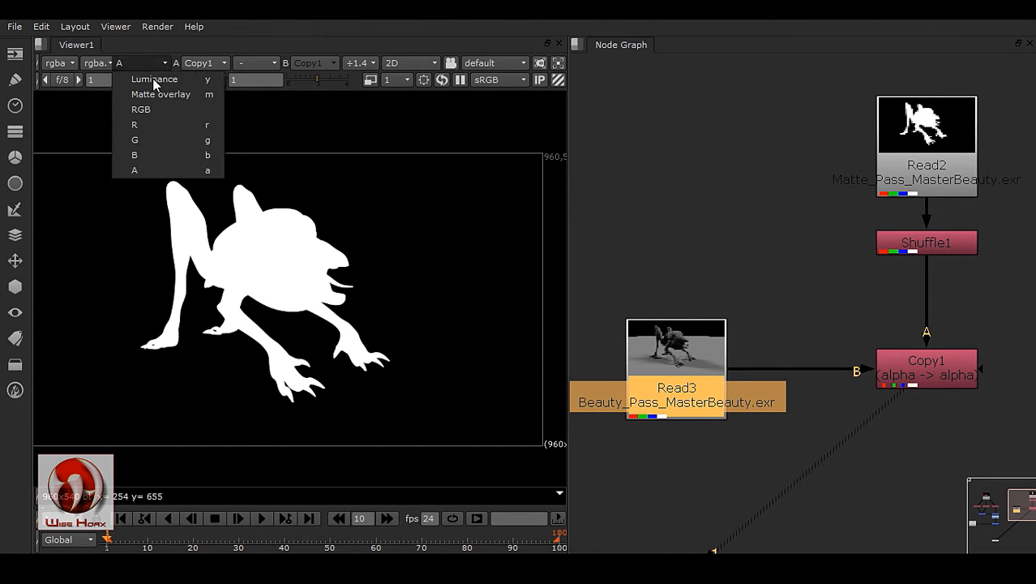
pyautogui.click(153, 109)
pyautogui.moveTo(997, 446); pyautogui.dragTo(988, 367, button='middle')
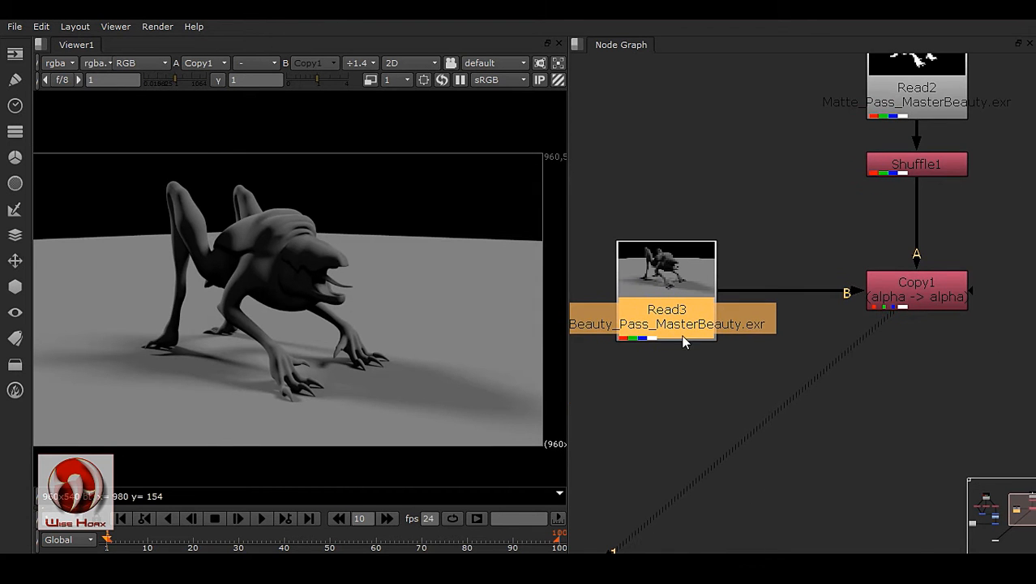
pyautogui.scroll(5, 451, 330)
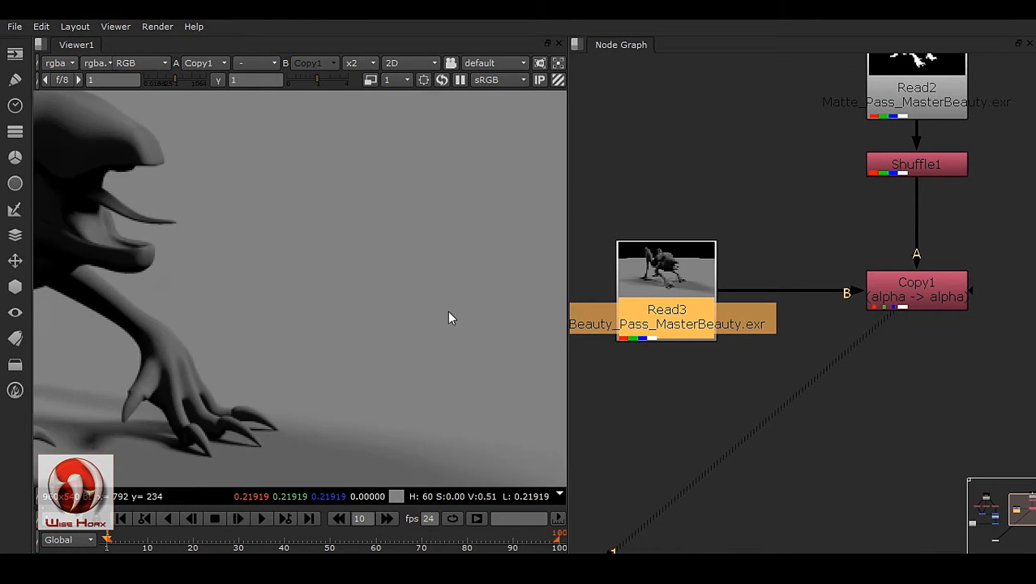
pyautogui.scroll(-4, 435, 261)
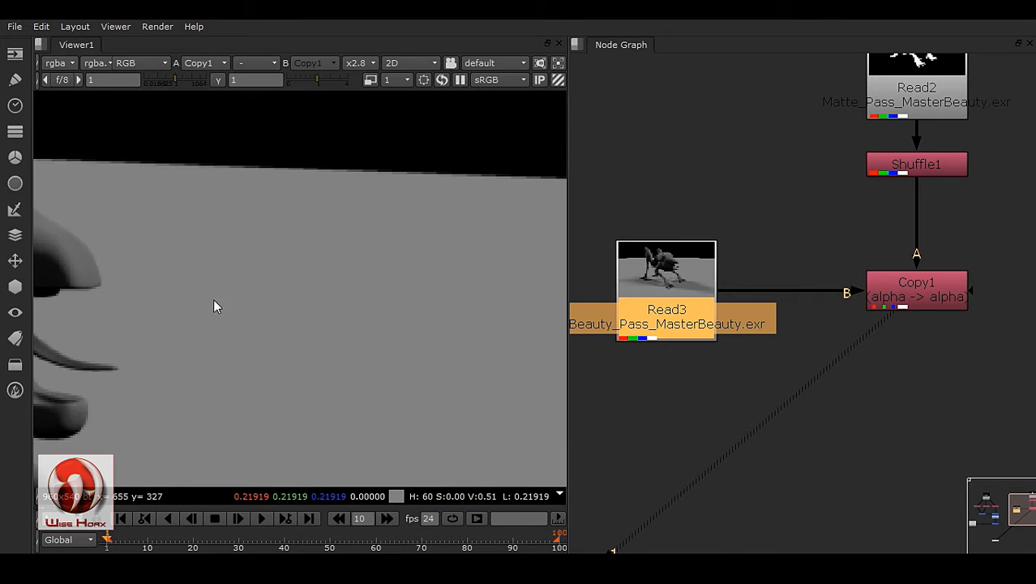
pyautogui.moveTo(247, 391); pyautogui.dragTo(423, 284, button='middle')
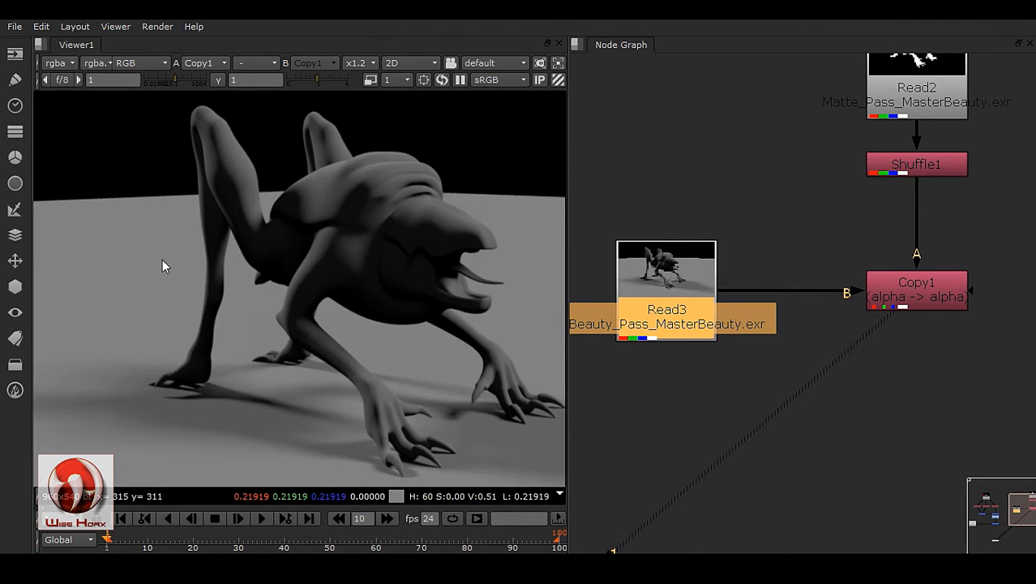
pyautogui.moveTo(321, 399); pyautogui.dragTo(132, 360, button='middle')
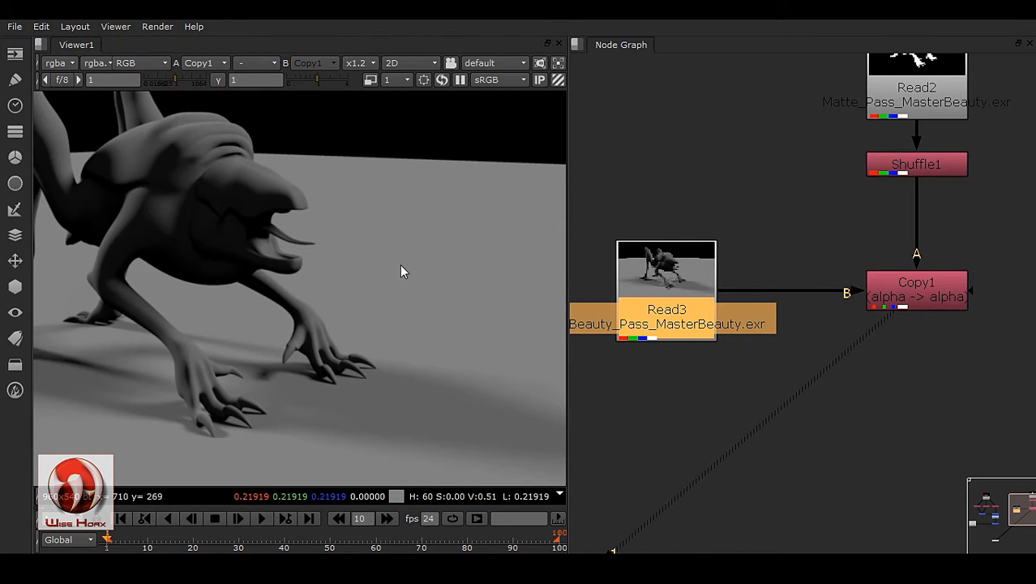
# - Add a Premult node after the Copy node, close its properties and space it further below
pyautogui.click(943, 280)
pyautogui.scroll(3, 901, 341)
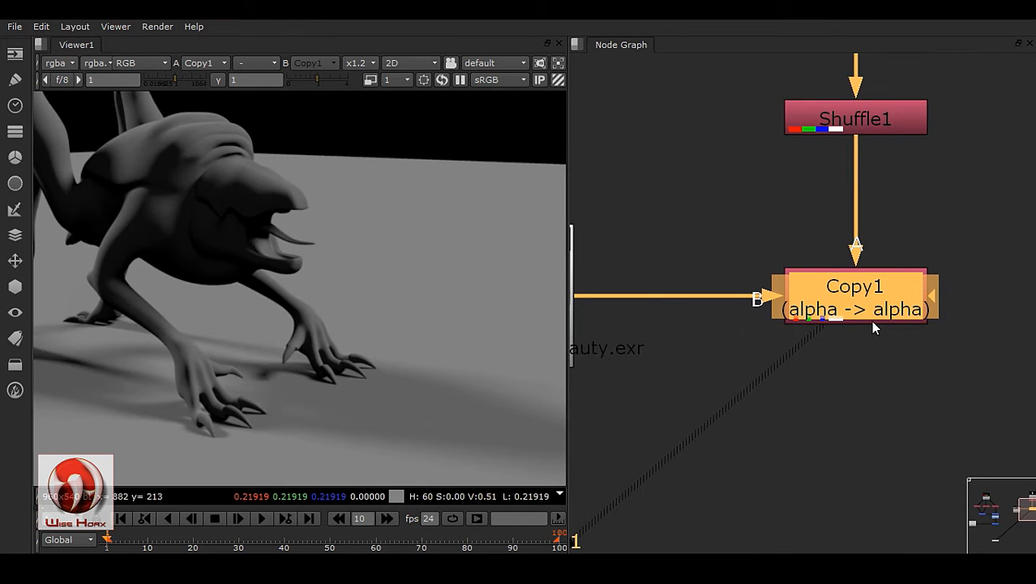
pyautogui.press('Tab')
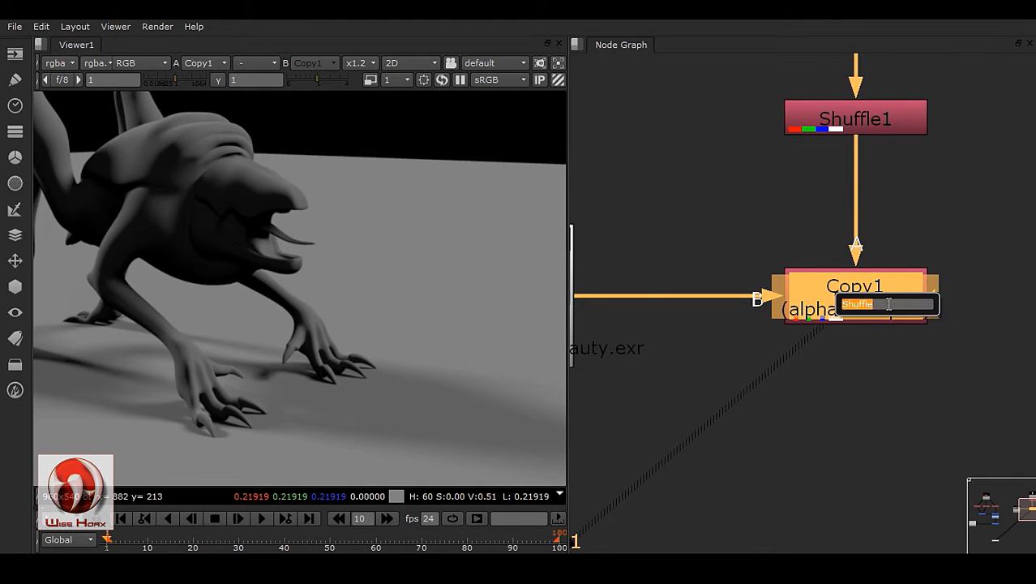
pyautogui.write('Premult')
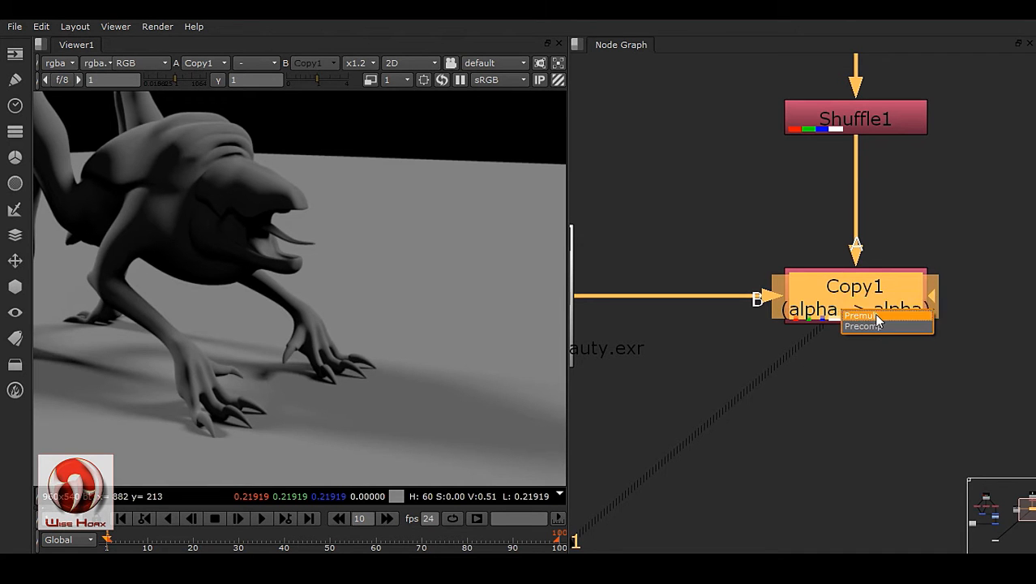
pyautogui.press('Return')
pyautogui.click(753, 455)
pyautogui.moveTo(900, 362); pyautogui.dragTo(900, 455)
pyautogui.click(934, 356)
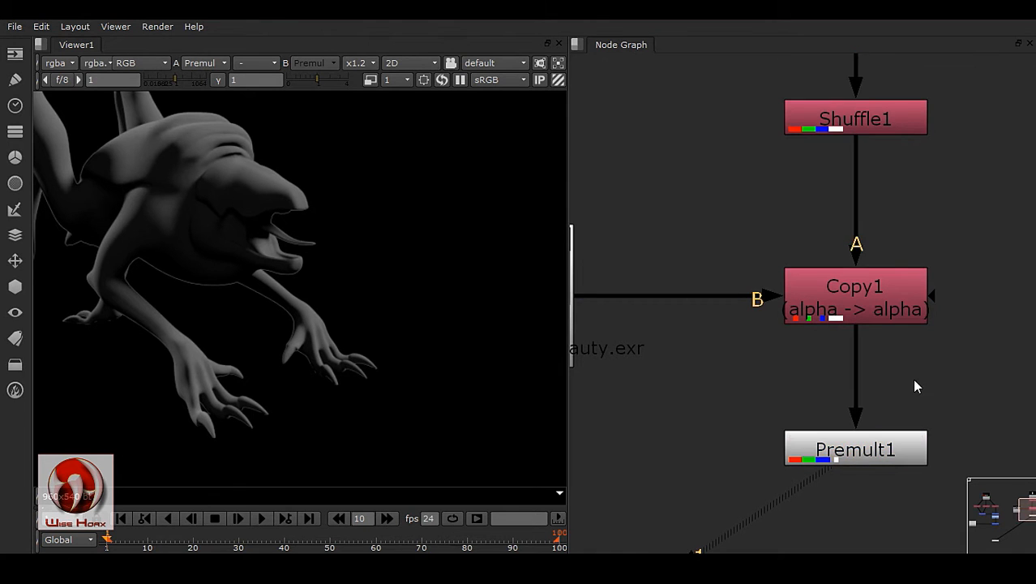
pyautogui.moveTo(917, 398); pyautogui.dragTo(947, 313, button='middle')
pyautogui.moveTo(922, 377); pyautogui.dragTo(921, 383)
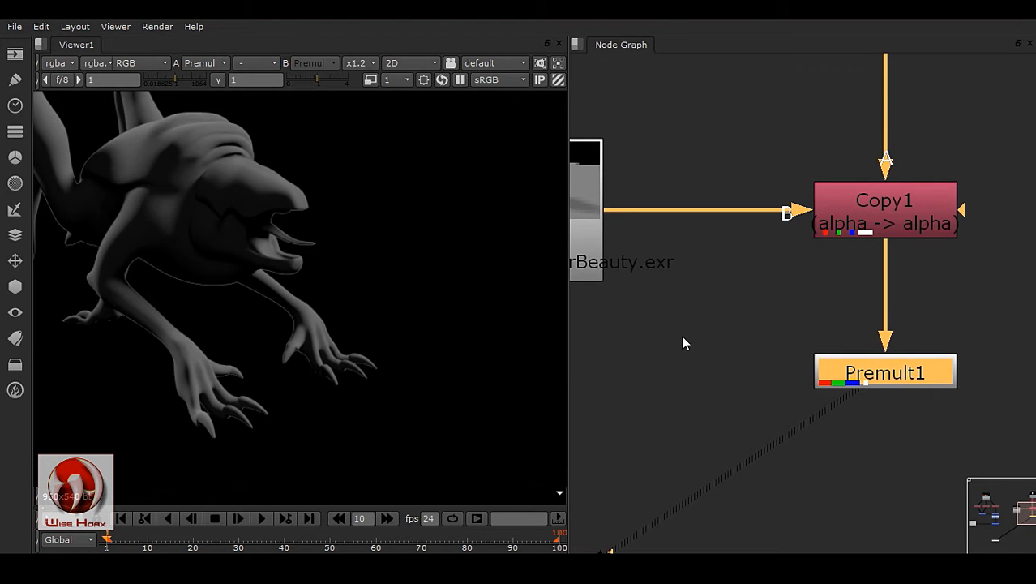
# - Examine the premultiplied creature's outline up close along the body, mouth, arms and legs
pyautogui.moveTo(124, 307); pyautogui.dragTo(419, 284, button='middle')
pyautogui.scroll(4, 419, 284)
pyautogui.scroll(4, 446, 316)
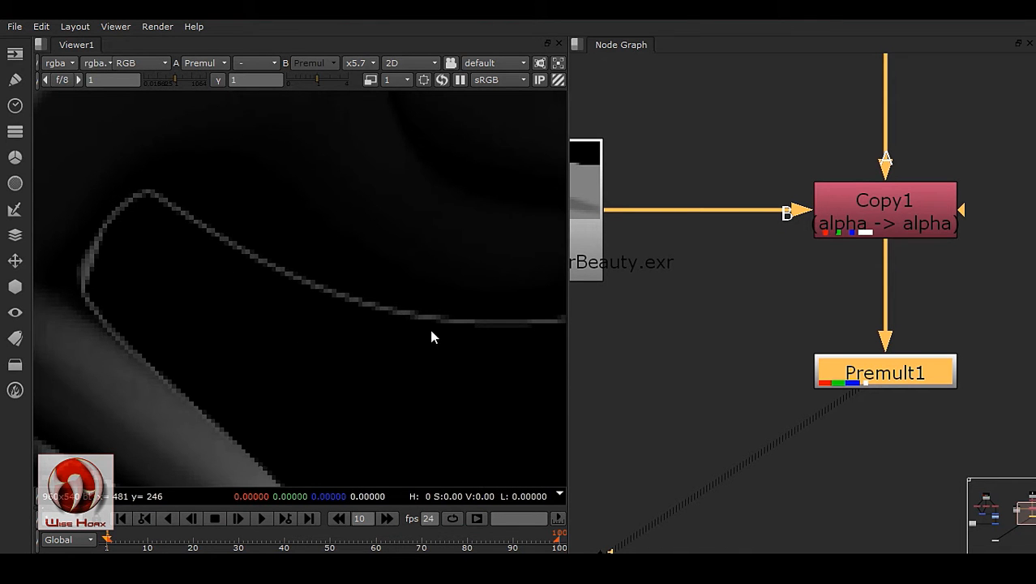
pyautogui.moveTo(430, 334); pyautogui.dragTo(312, 331, button='middle')
pyautogui.moveTo(483, 349); pyautogui.dragTo(208, 307, button='middle')
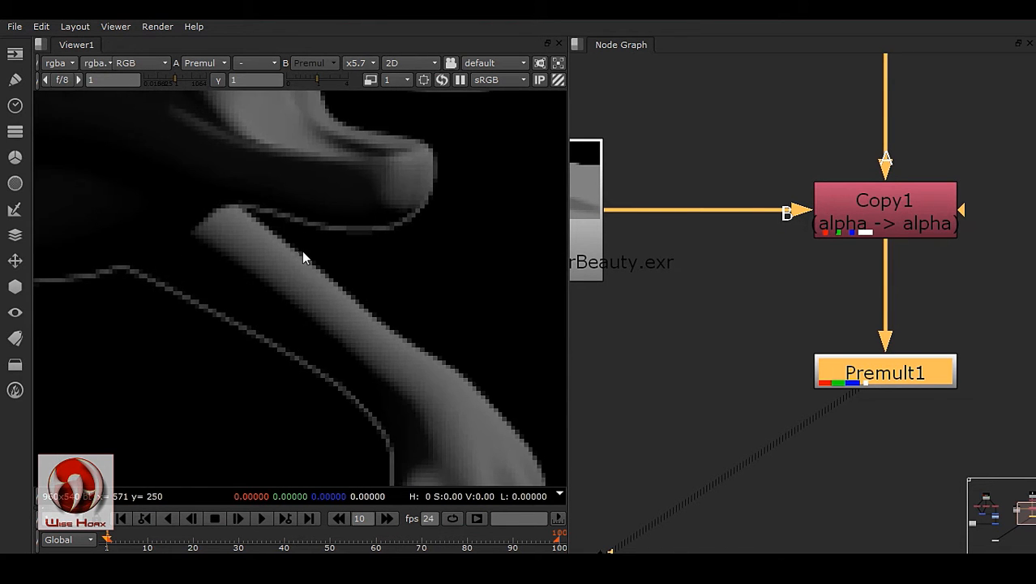
pyautogui.scroll(-5, 335, 259)
pyautogui.moveTo(319, 174); pyautogui.dragTo(305, 310, button='middle')
pyautogui.scroll(2, 290, 296)
pyautogui.scroll(1, 412, 195)
pyautogui.scroll(3, 370, 232)
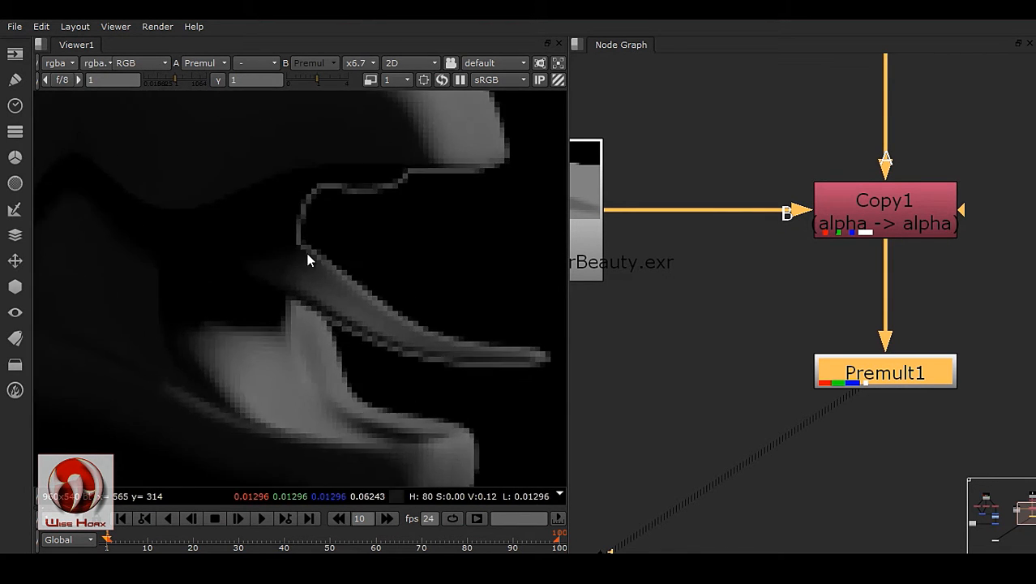
pyautogui.scroll(-6, 333, 240)
pyautogui.moveTo(201, 317); pyautogui.dragTo(720, 311, button='middle')
pyautogui.moveTo(454, 241); pyautogui.dragTo(167, 350, button='middle')
pyautogui.moveTo(293, 328); pyautogui.dragTo(232, 239, button='middle')
pyautogui.moveTo(289, 338); pyautogui.dragTo(284, 217, button='middle')
pyautogui.moveTo(146, 417); pyautogui.dragTo(349, 396, button='middle')
pyautogui.moveTo(526, 264); pyautogui.dragTo(279, 353, button='middle')
# - Lower the Premult node slightly and insert an Erode (filter) node between it and the Copy node, closing the new node's properties
pyautogui.moveTo(922, 372); pyautogui.dragTo(910, 382)
pyautogui.click(919, 221)
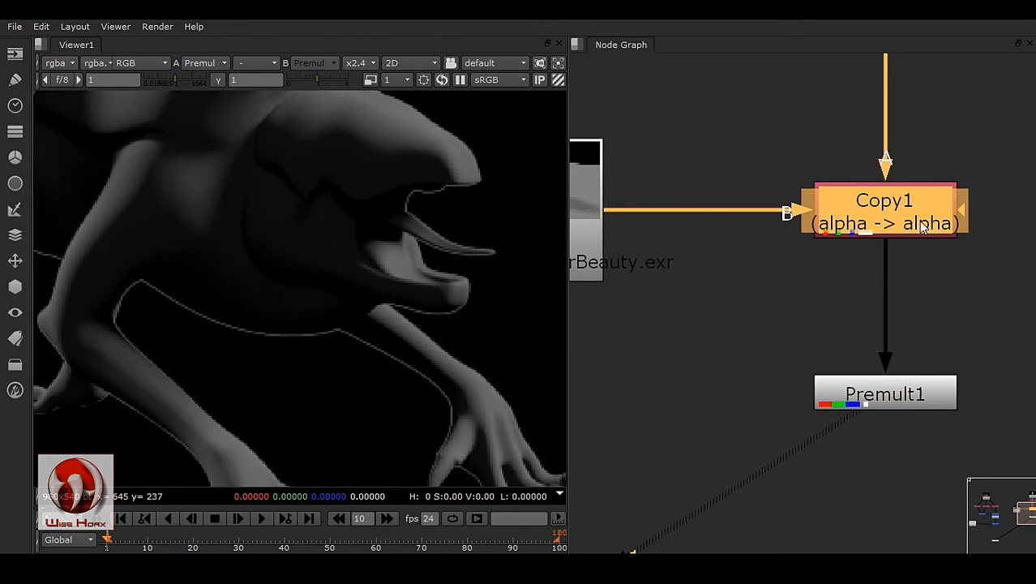
pyautogui.press('Tab')
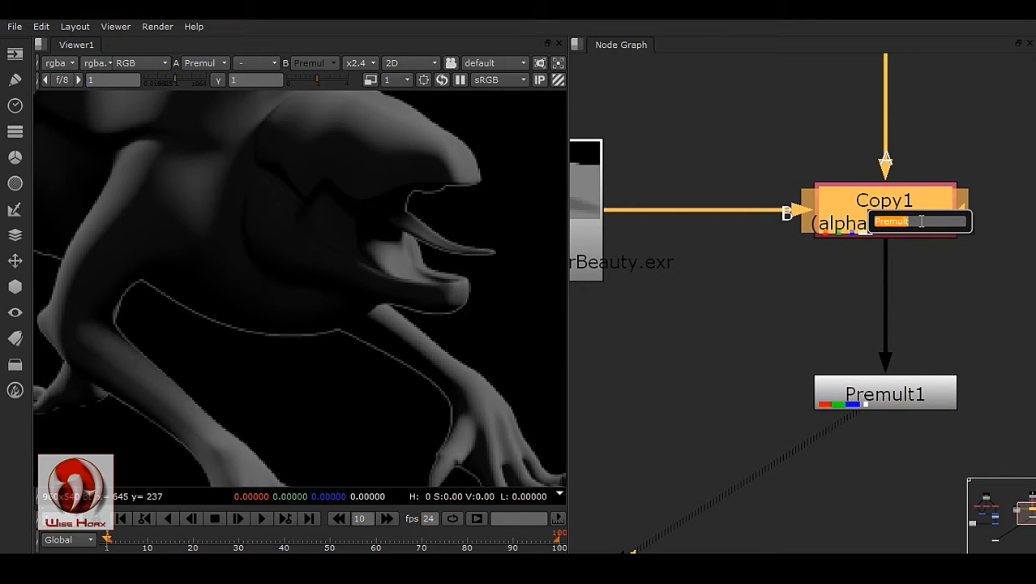
pyautogui.write('er')
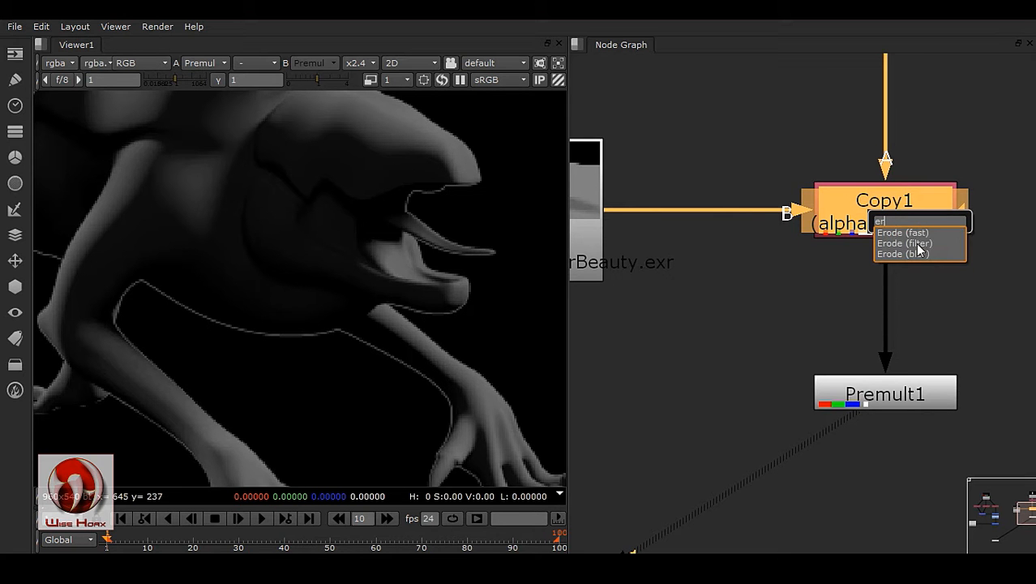
pyautogui.click(923, 243)
pyautogui.click(777, 376)
# - Check the FilterErode node's settings and inspect the creature's eroded edges around the head, body and legs
pyautogui.scroll(3, 428, 354)
pyautogui.scroll(-3, 302, 359)
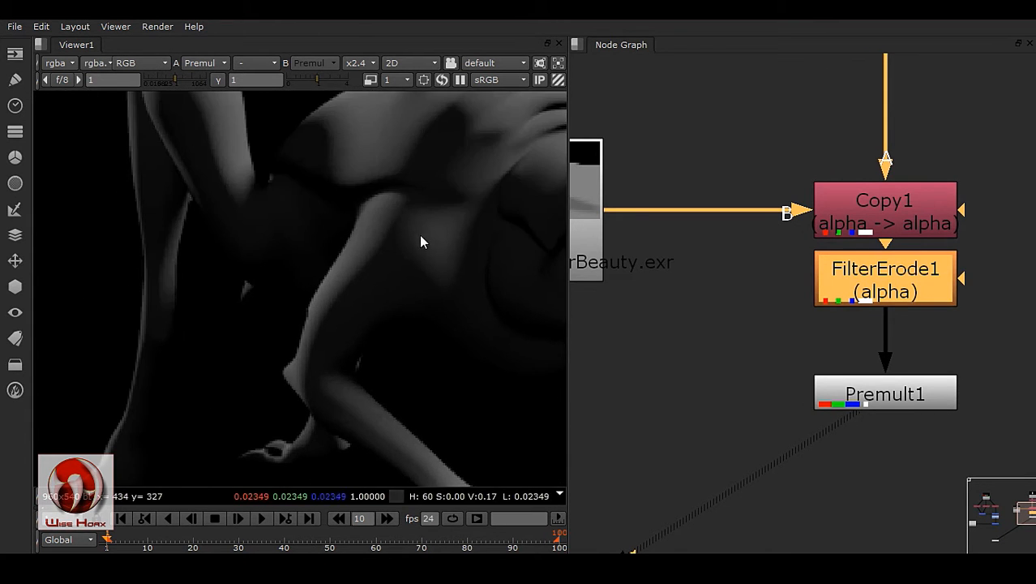
pyautogui.doubleClick(923, 301)
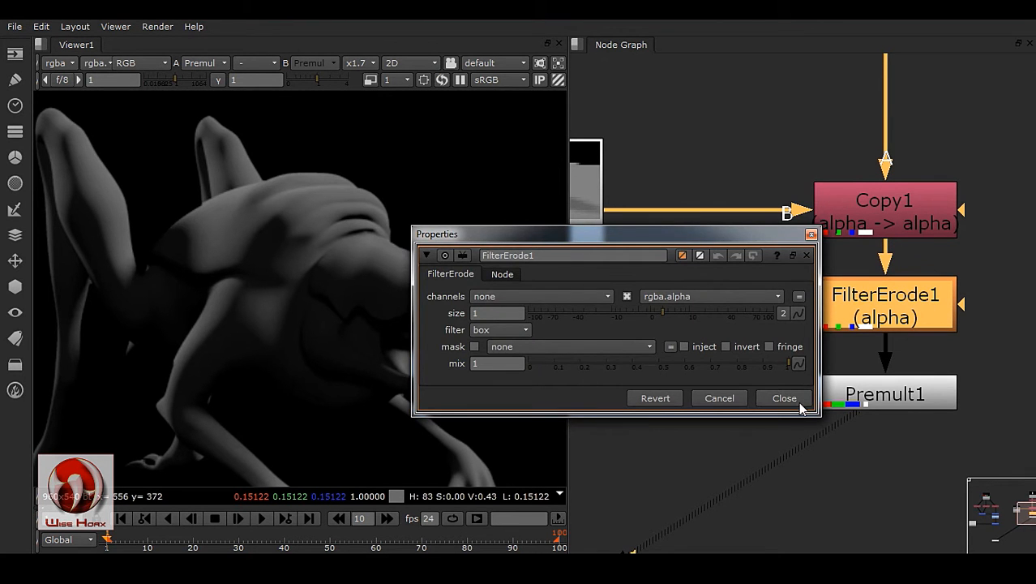
pyautogui.click(800, 404)
pyautogui.scroll(3, 363, 322)
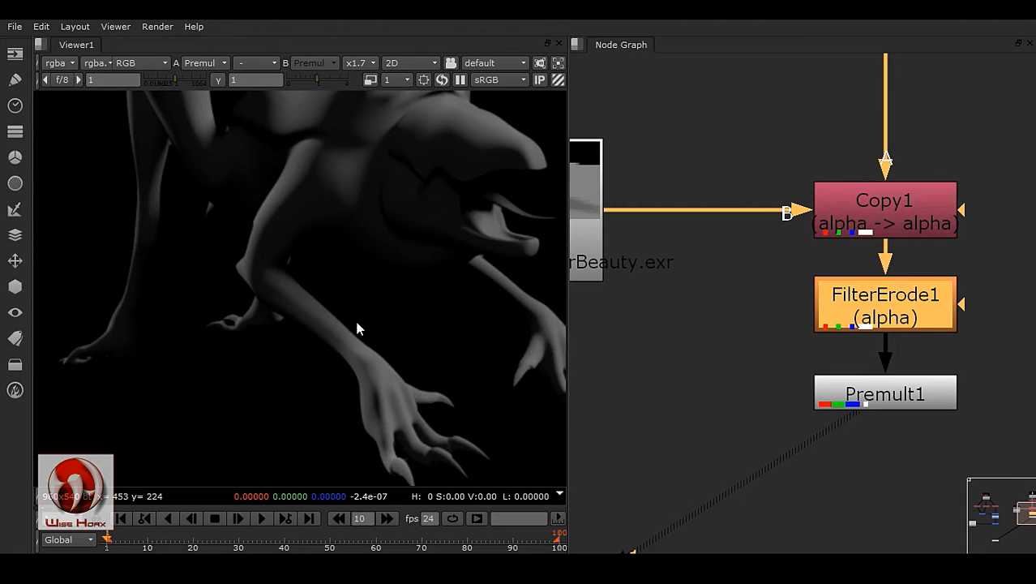
pyautogui.moveTo(378, 389); pyautogui.dragTo(262, 317, button='middle')
pyautogui.moveTo(267, 246); pyautogui.dragTo(352, 384, button='middle')
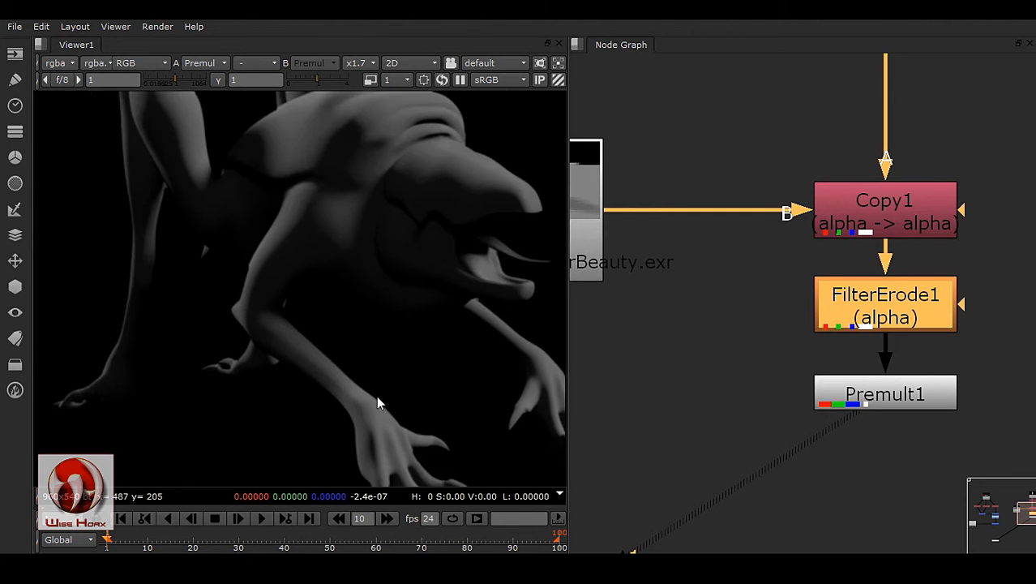
pyautogui.scroll(-2, 829, 288)
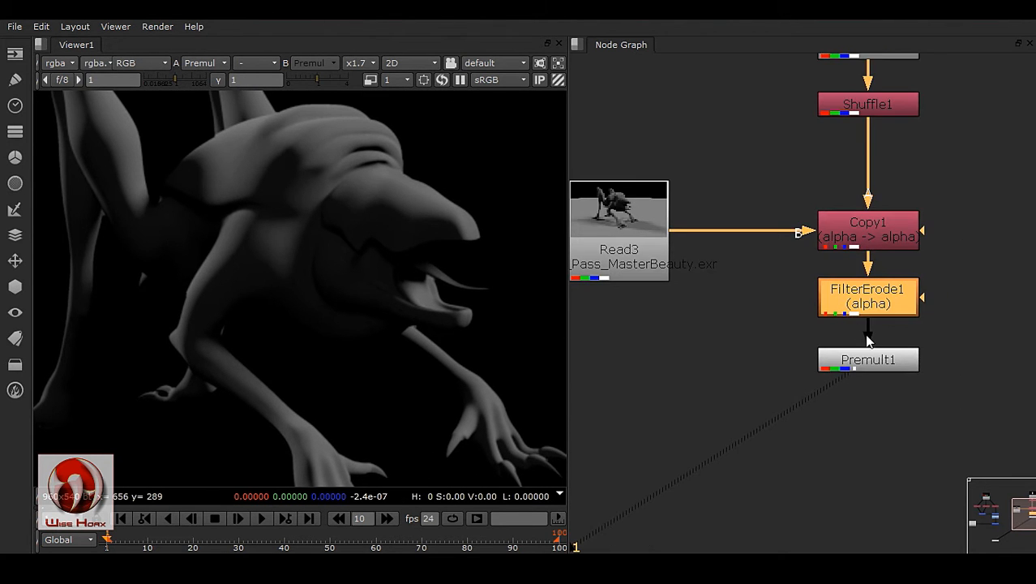
# - Review the creature's node branch from the matte and beauty Read nodes down to Premult, along with the full-frame result
pyautogui.moveTo(789, 255); pyautogui.dragTo(802, 375, button='middle')
pyautogui.scroll(-1, 802, 376)
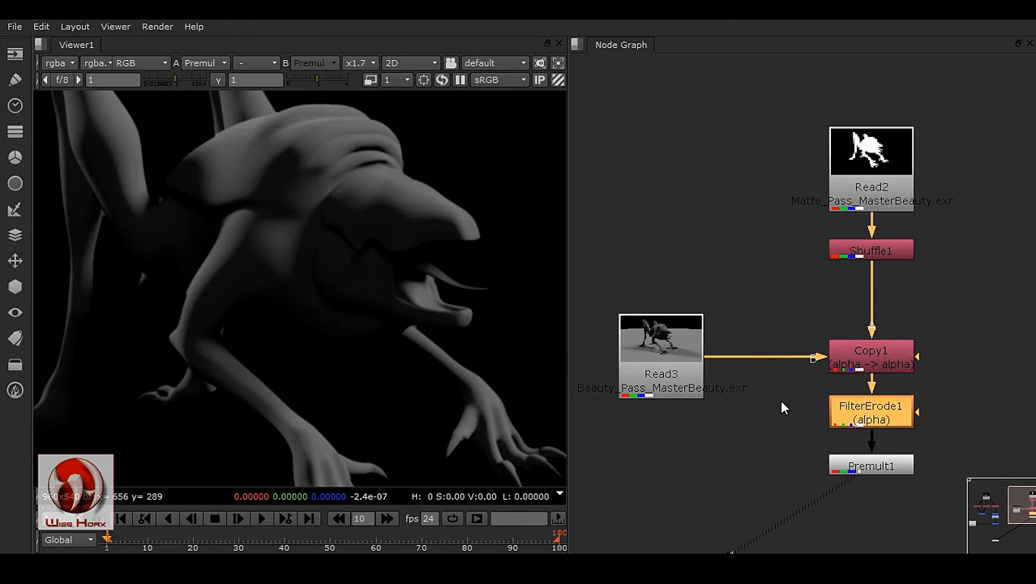
pyautogui.middleClick(779, 400)
pyautogui.moveTo(933, 286); pyautogui.dragTo(779, 302, button='middle')
pyautogui.moveTo(685, 101); pyautogui.dragTo(961, 405)
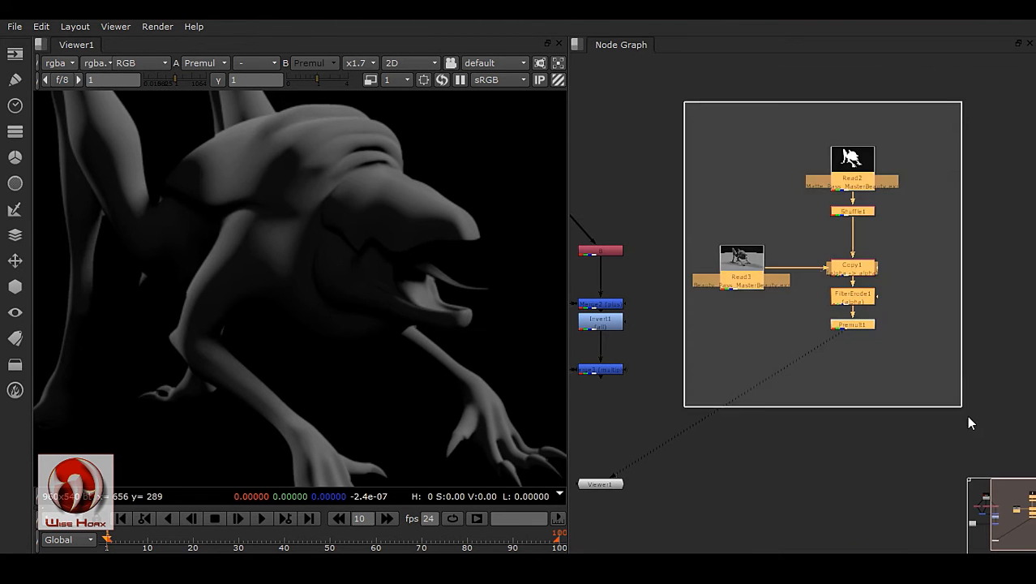
pyautogui.click(916, 343)
pyautogui.scroll(-5, 418, 331)
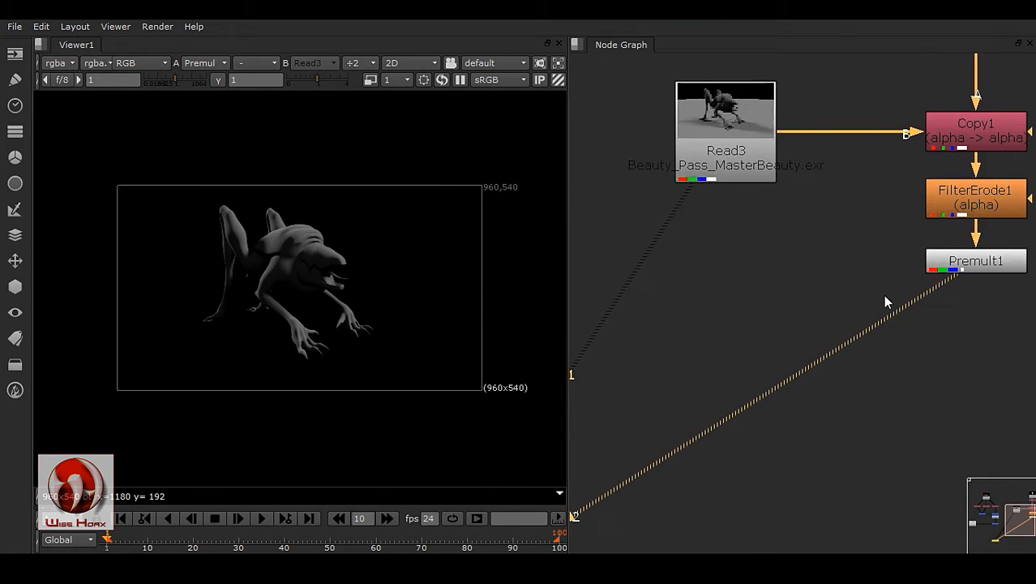
# - Disconnect the viewer from the Premult and beauty Read nodes and connect it to the multiply Merge node
pyautogui.moveTo(886, 296); pyautogui.dragTo(905, 282, button='middle')
pyautogui.scroll(-3, 972, 320)
pyautogui.moveTo(811, 286); pyautogui.dragTo(885, 252, button='middle')
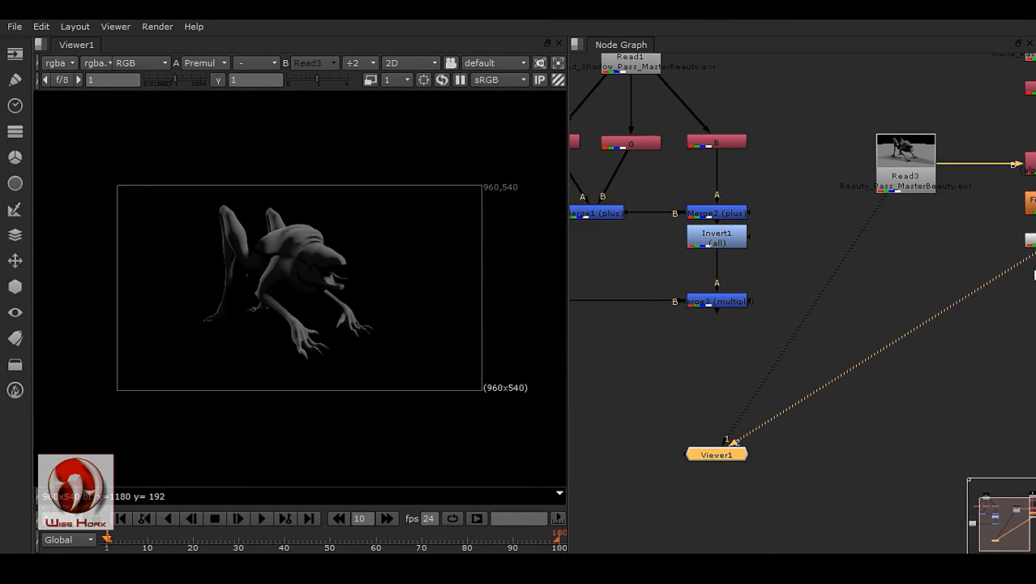
pyautogui.moveTo(1019, 264); pyautogui.dragTo(945, 239)
pyautogui.moveTo(872, 233); pyautogui.dragTo(811, 271)
pyautogui.scroll(-2, 707, 284)
pyautogui.moveTo(695, 251); pyautogui.dragTo(732, 296, button='middle')
pyautogui.click(758, 356)
pyautogui.press('1')
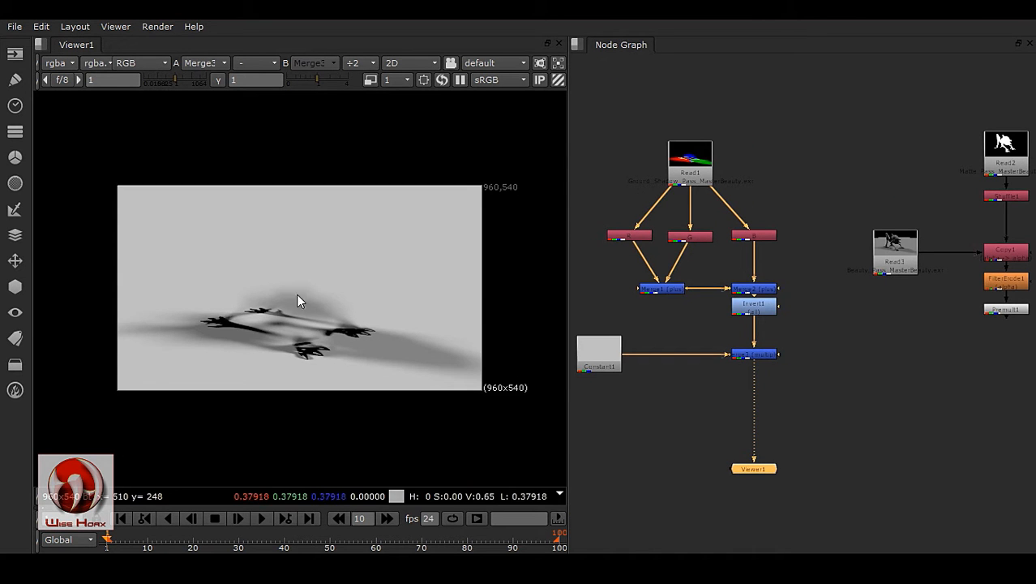
# - Compare the background tone of the shadow multiply result with the ground in the beauty pass Read node
pyautogui.scroll(3, 332, 316)
pyautogui.scroll(-3, 350, 340)
pyautogui.scroll(6, 706, 382)
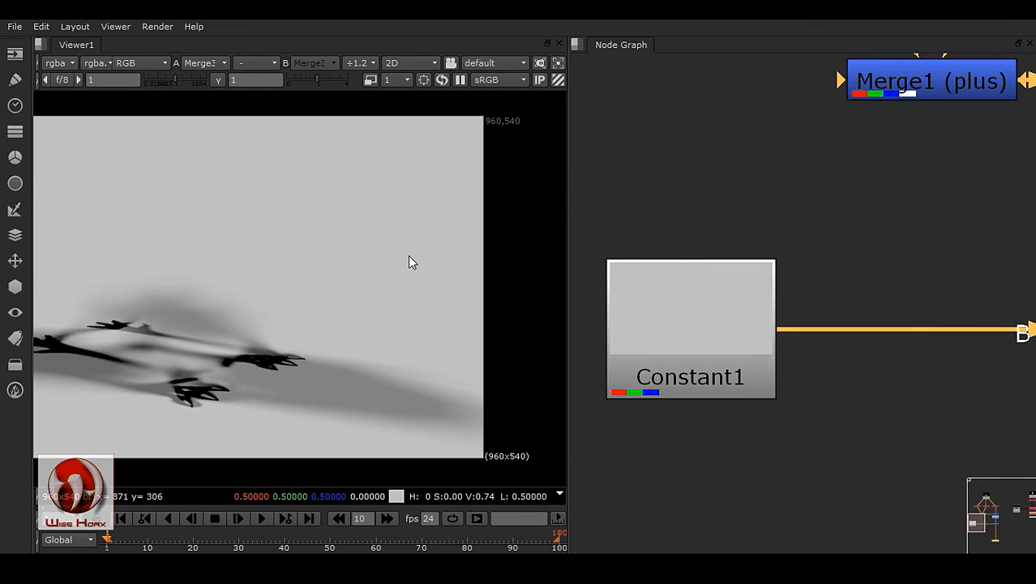
pyautogui.scroll(-6, 949, 345)
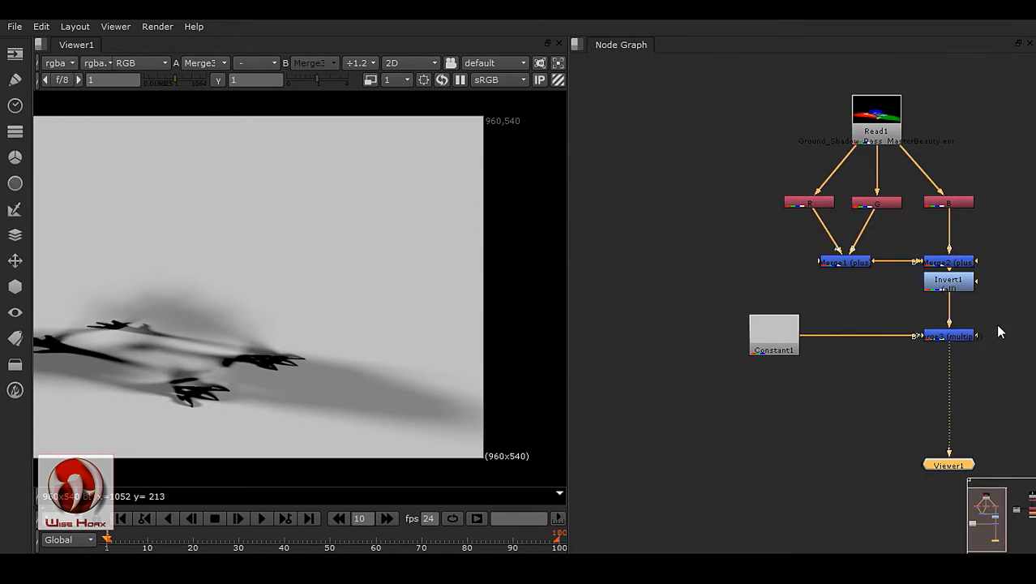
pyautogui.moveTo(958, 340); pyautogui.dragTo(716, 363, button='middle')
pyautogui.scroll(2, 882, 312)
pyautogui.click(853, 239)
pyautogui.press('1')
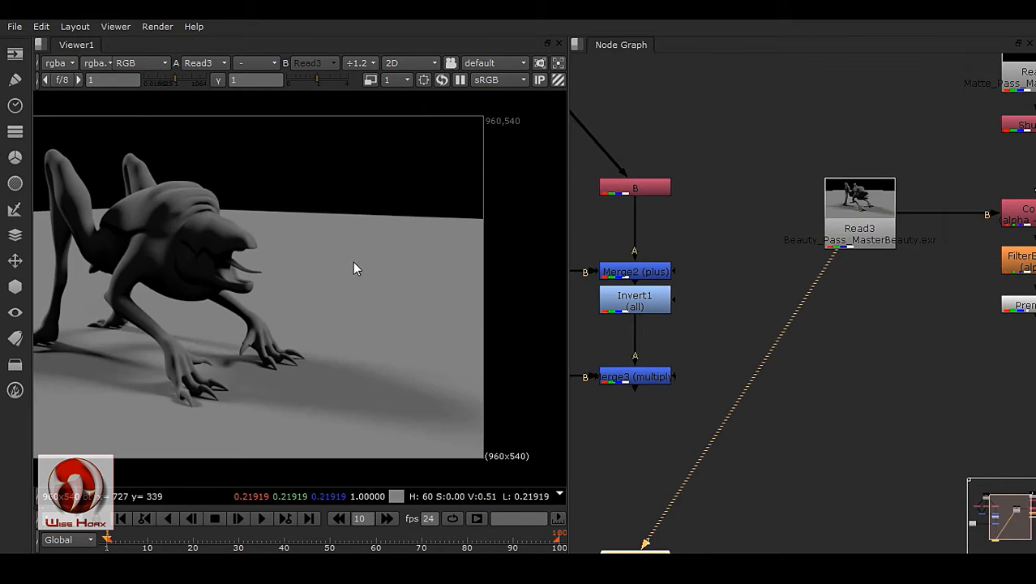
# - Match the Constant node's color to the ground by sampling it from the beauty pass
pyautogui.moveTo(712, 399); pyautogui.dragTo(835, 376, button='middle')
pyautogui.moveTo(856, 341); pyautogui.dragTo(670, 327, button='middle')
pyautogui.doubleClick(672, 321)
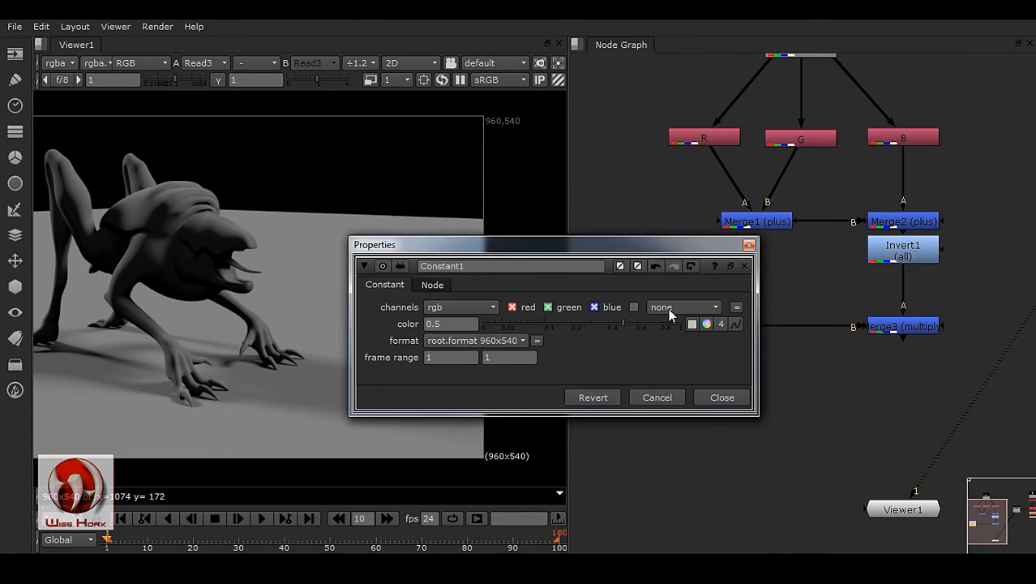
pyautogui.moveTo(649, 246); pyautogui.dragTo(808, 233)
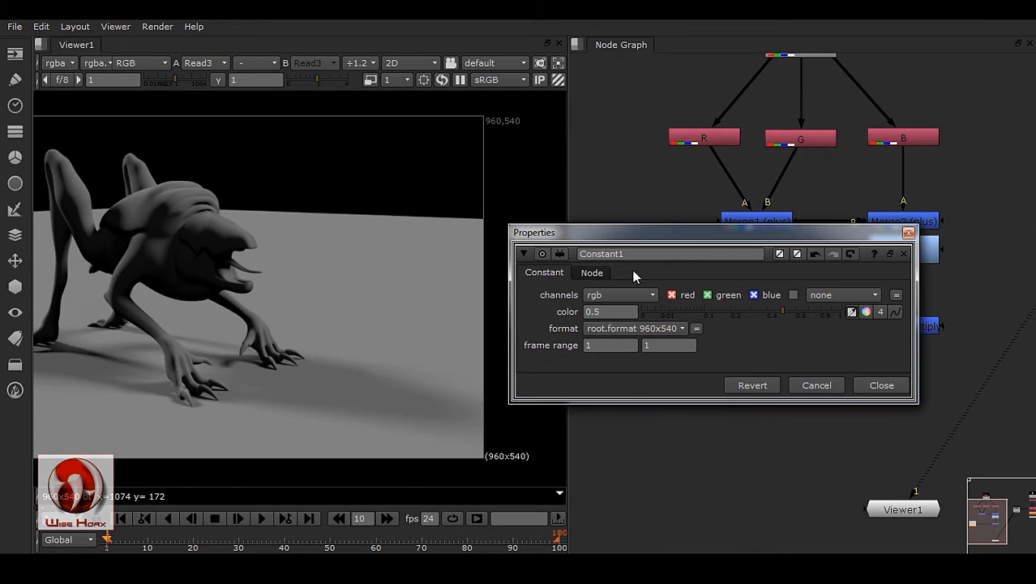
pyautogui.scroll(3, 459, 283)
pyautogui.keyDown('ctrl'); pyautogui.click(379, 298); pyautogui.keyUp('ctrl')
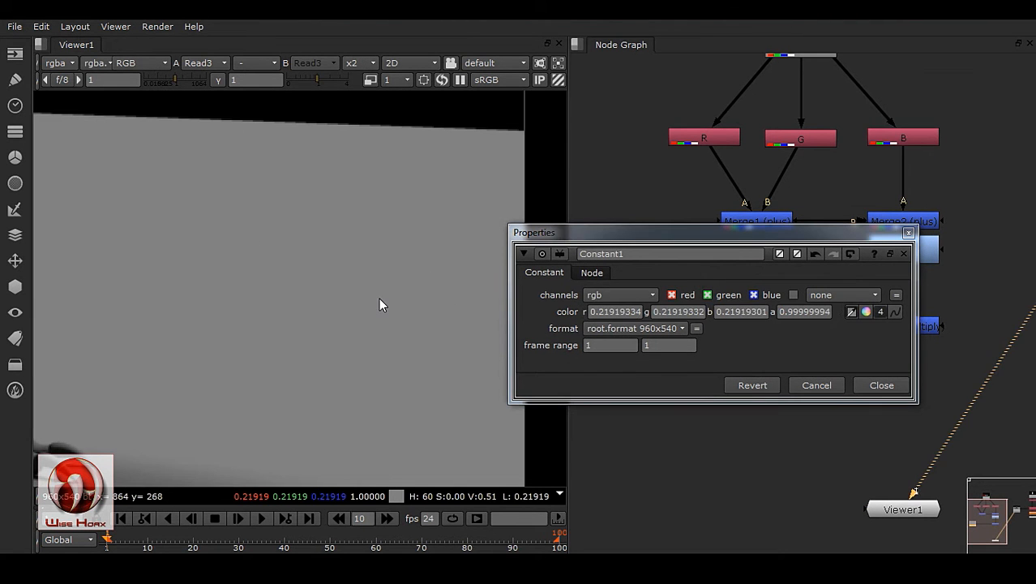
pyautogui.click(882, 387)
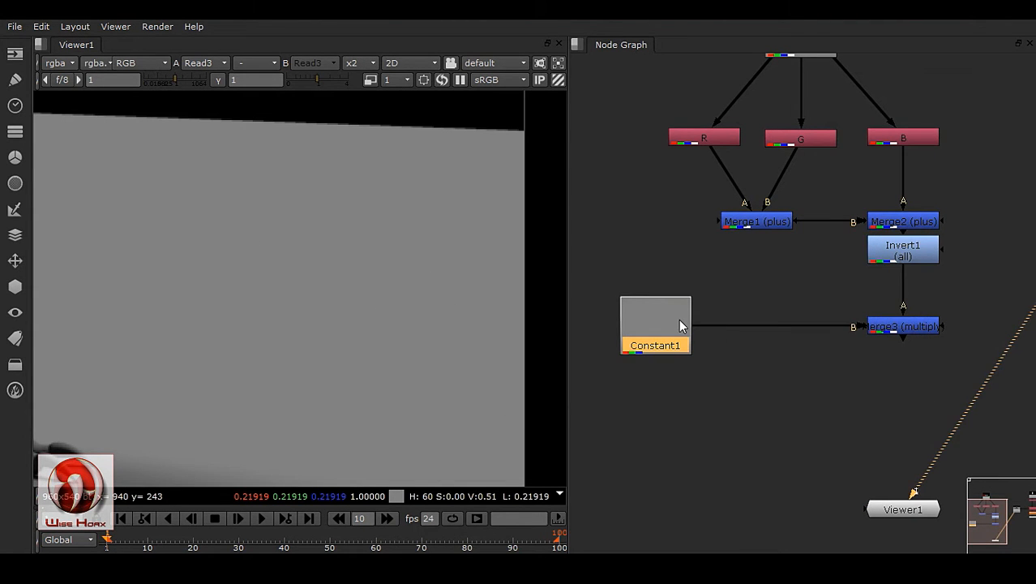
# - View the recolored Constant node, and examine the ground shadows over it through the multiply Merge node
pyautogui.scroll(-4, 367, 344)
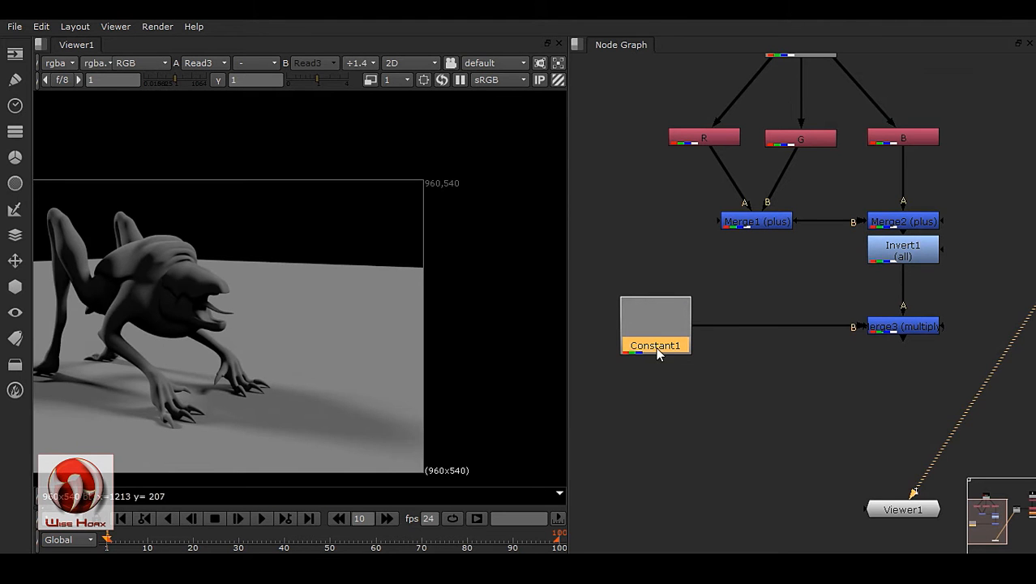
pyautogui.press('1')
pyautogui.scroll(-3, 336, 346)
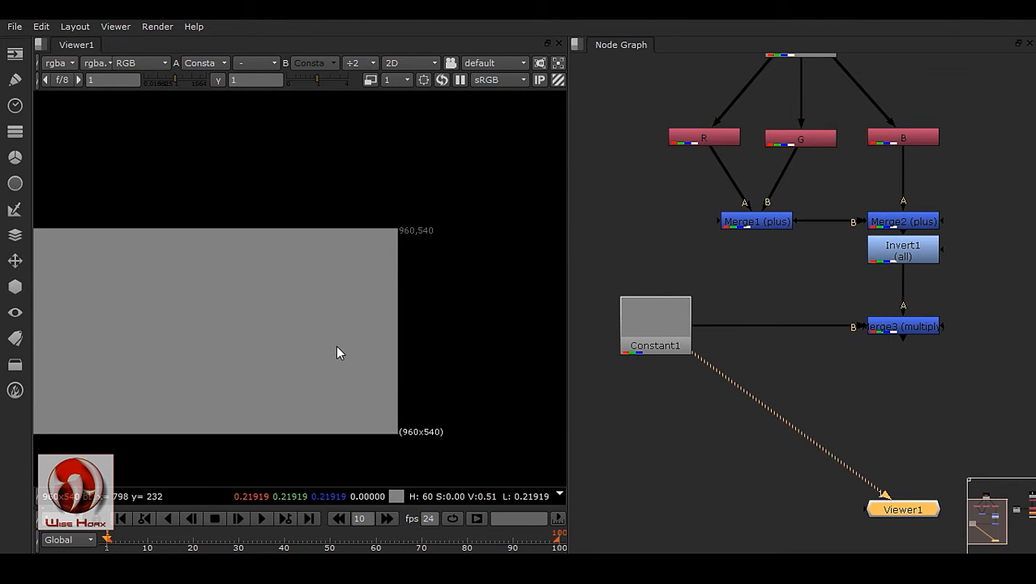
pyautogui.moveTo(357, 365); pyautogui.dragTo(380, 363, button='middle')
pyautogui.moveTo(1011, 331); pyautogui.dragTo(800, 336, button='middle')
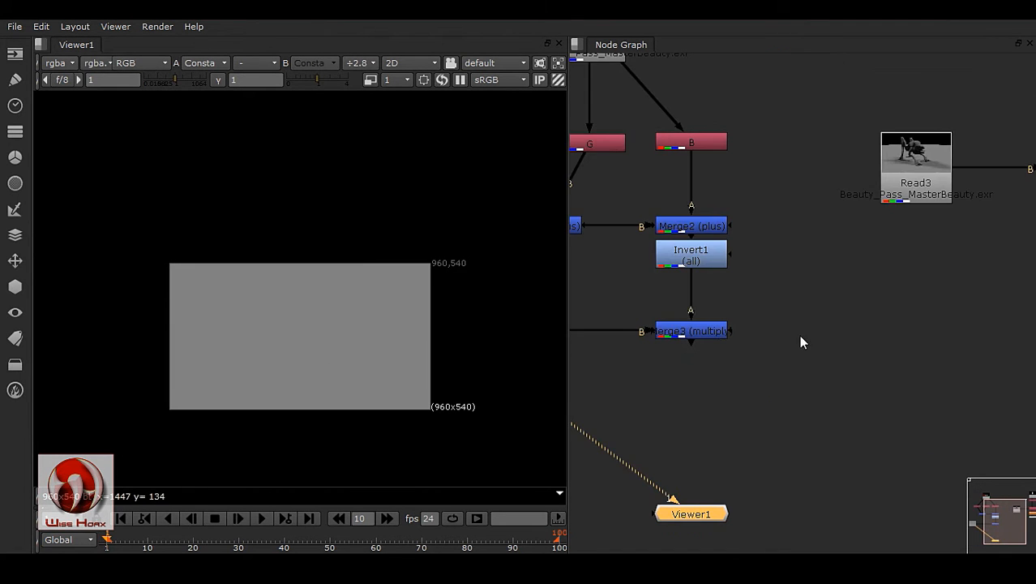
pyautogui.click(720, 336)
pyautogui.press('1')
# - Add an over Merge with Premult as A and the multiply Merge as B, view it, and align it under Premult
pyautogui.moveTo(895, 359); pyautogui.dragTo(679, 323, button='middle')
pyautogui.moveTo(821, 327); pyautogui.dragTo(874, 308, button='middle')
pyautogui.click(875, 320)
pyautogui.press('m')
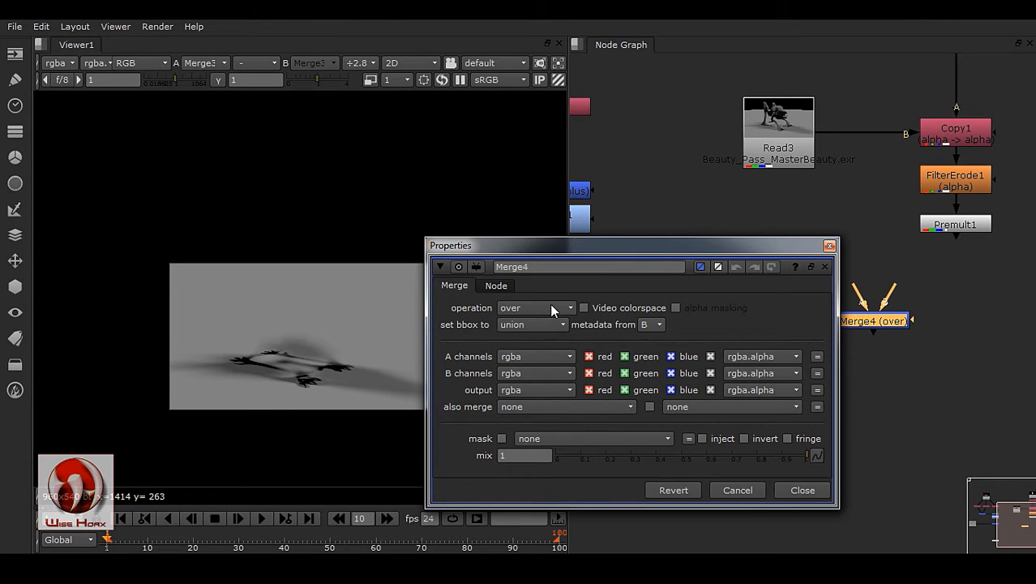
pyautogui.click(803, 490)
pyautogui.moveTo(857, 294); pyautogui.dragTo(971, 236)
pyautogui.moveTo(892, 319); pyautogui.dragTo(970, 308, button='middle')
pyautogui.moveTo(919, 309); pyautogui.dragTo(637, 288)
pyautogui.press('1')
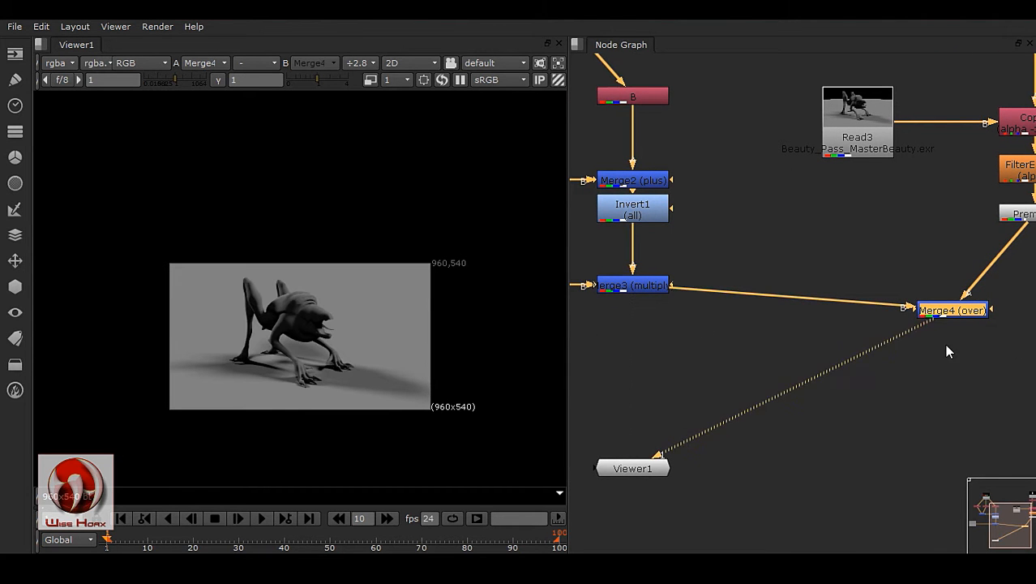
pyautogui.moveTo(952, 340); pyautogui.dragTo(798, 356, button='middle')
pyautogui.moveTo(841, 331); pyautogui.dragTo(905, 308)
pyautogui.moveTo(911, 320); pyautogui.dragTo(876, 342, button='middle')
# - Delete the Premult node between FilterErode and the over Merge
pyautogui.scroll(3, 876, 340)
pyautogui.click(863, 276)
pyautogui.press('Delete')
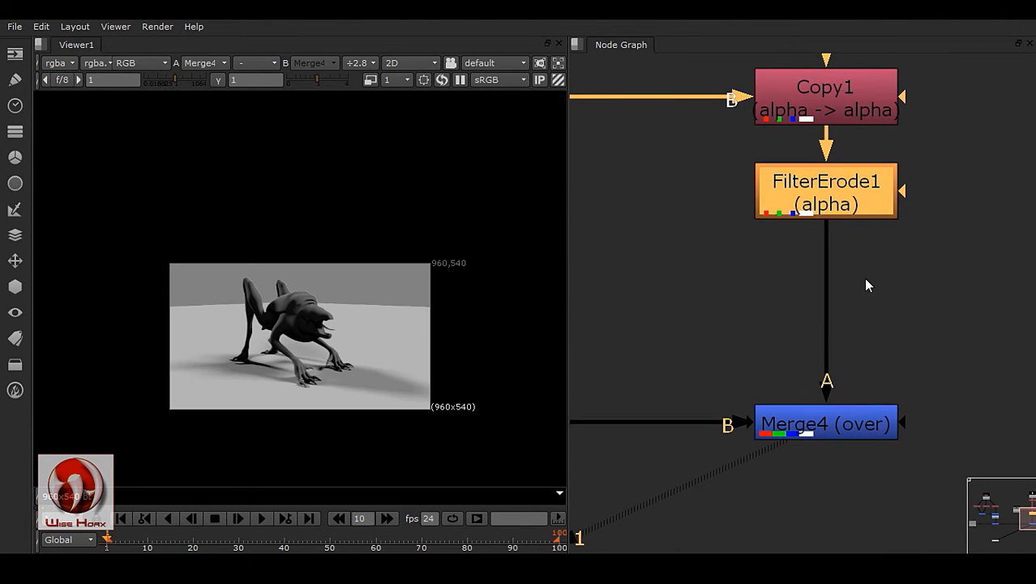
# - Set the creature Merge's operation to matte and inspect the composite around the head and feet
pyautogui.moveTo(853, 427); pyautogui.dragTo(857, 416)
pyautogui.doubleClick(857, 416)
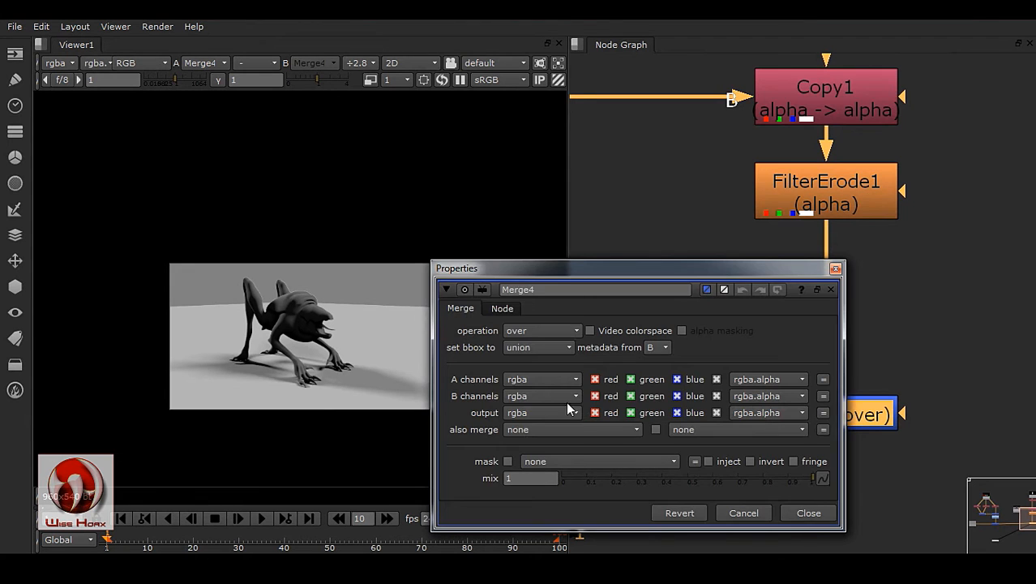
pyautogui.click(547, 330)
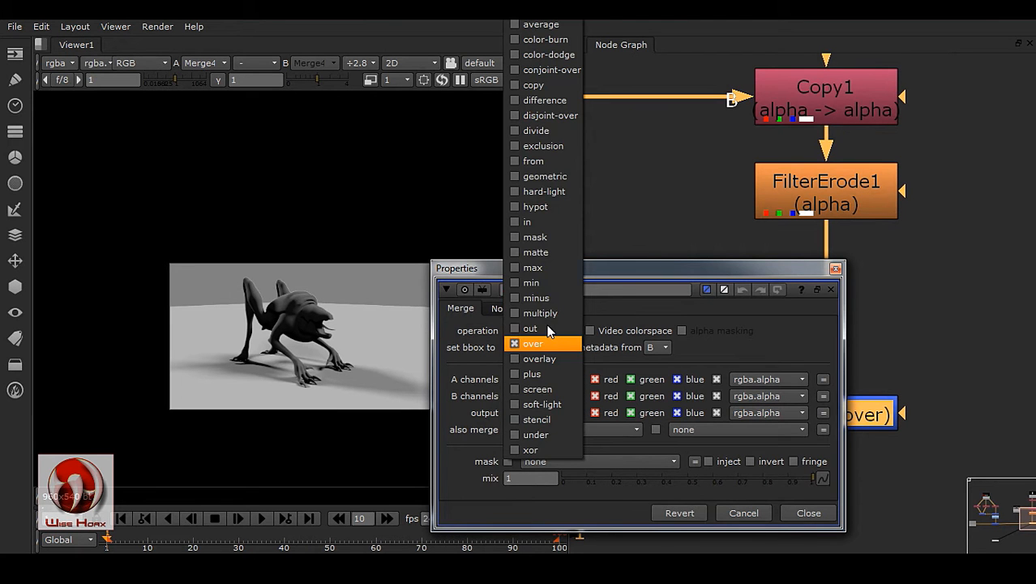
pyautogui.click(543, 252)
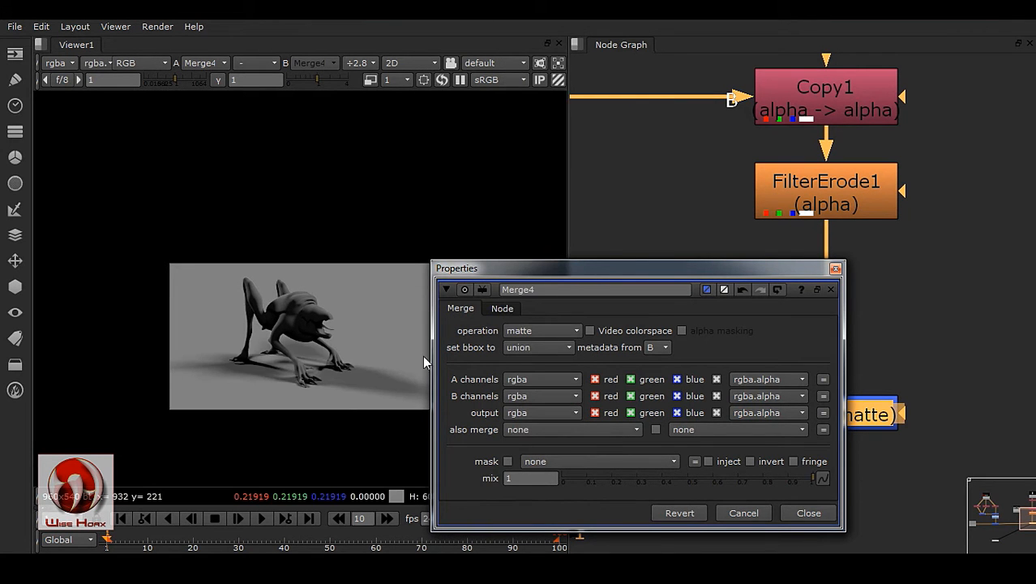
pyautogui.scroll(5, 317, 364)
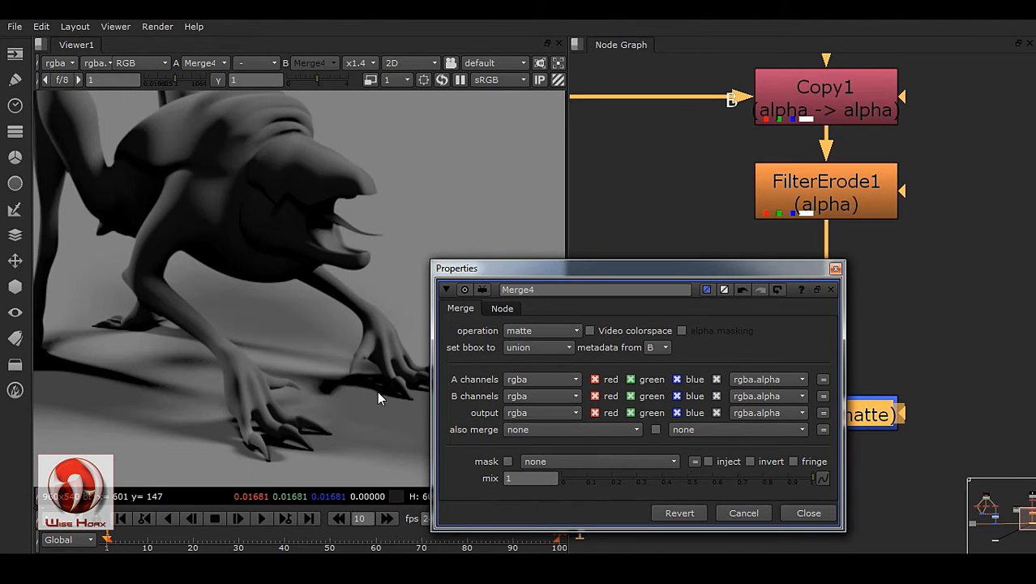
pyautogui.moveTo(377, 387); pyautogui.dragTo(348, 351, button='middle')
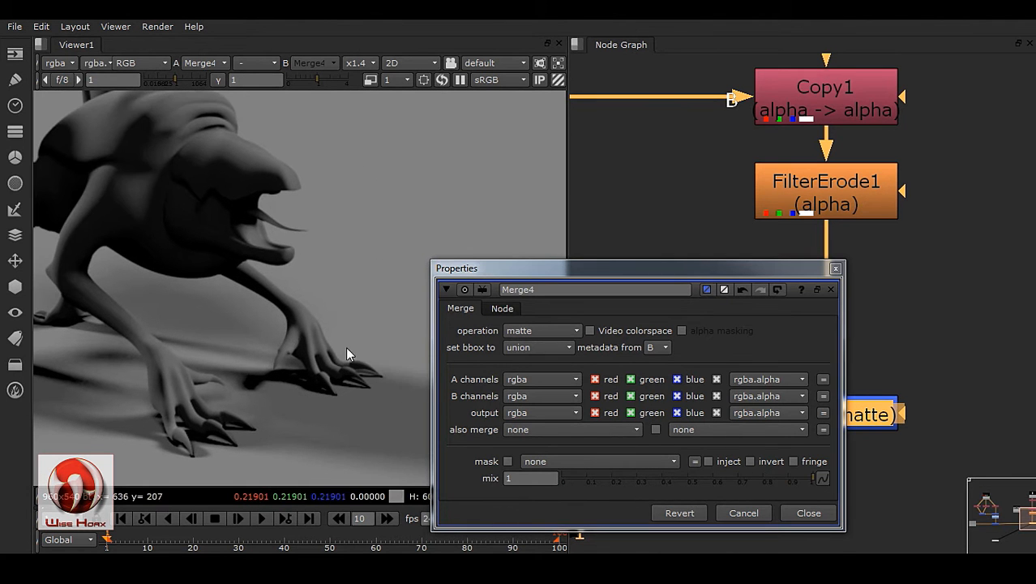
# - Switch the creature Merge's operation back to over and inspect the edge pixels around the head
pyautogui.click(540, 334)
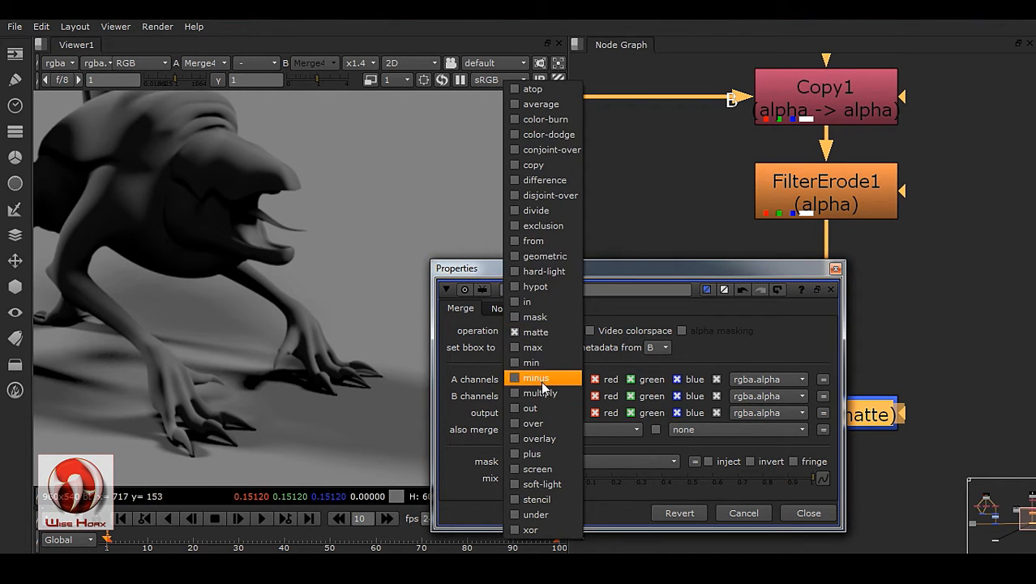
pyautogui.click(540, 424)
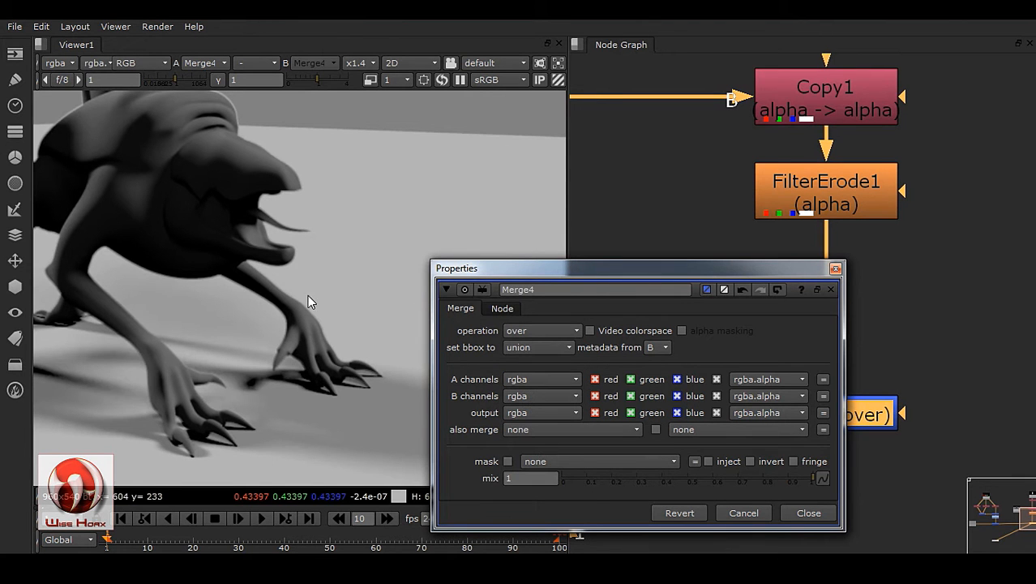
pyautogui.scroll(8, 308, 243)
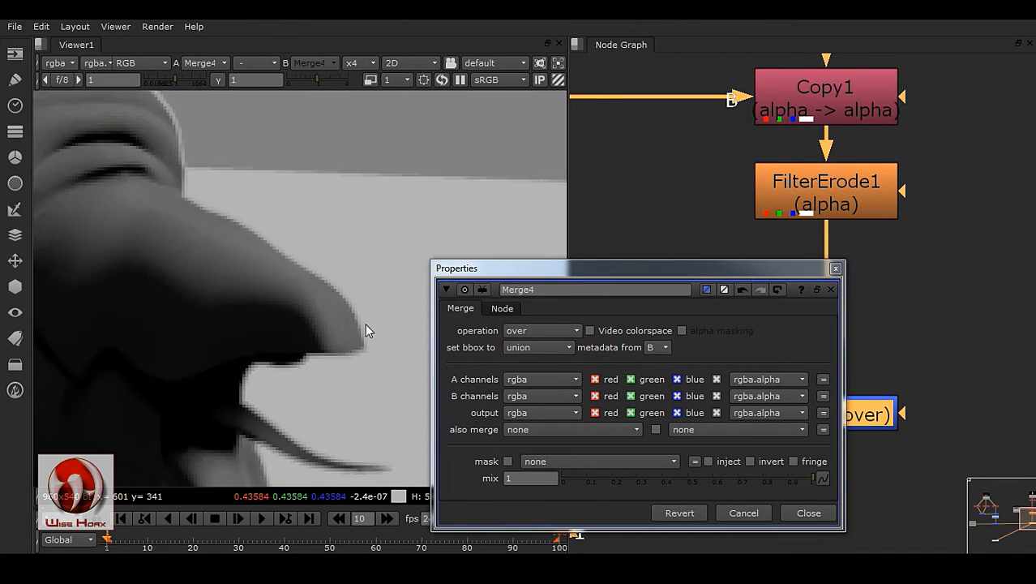
pyautogui.moveTo(355, 389); pyautogui.dragTo(350, 358, button='middle')
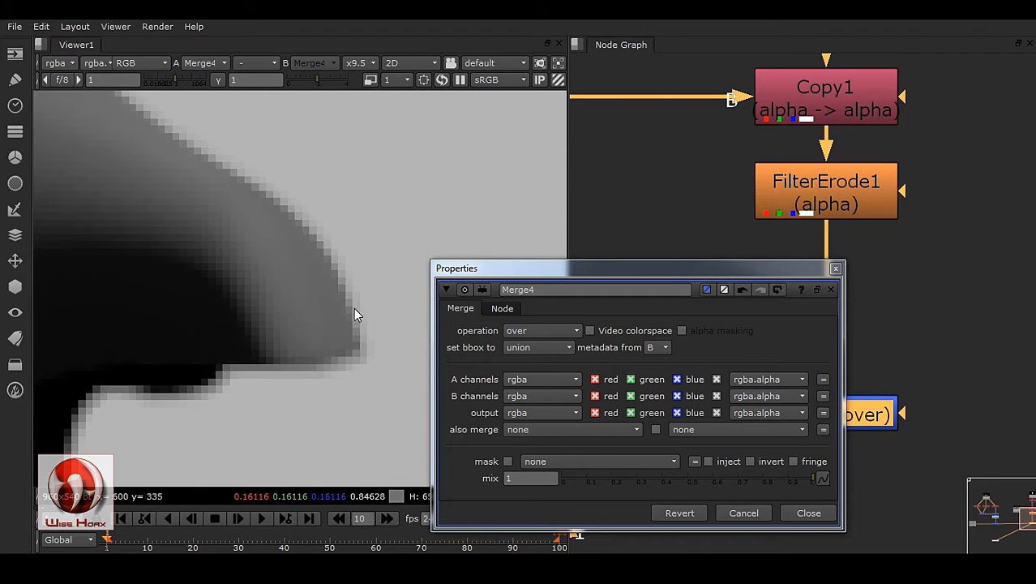
pyautogui.moveTo(259, 170); pyautogui.dragTo(295, 252, button='middle')
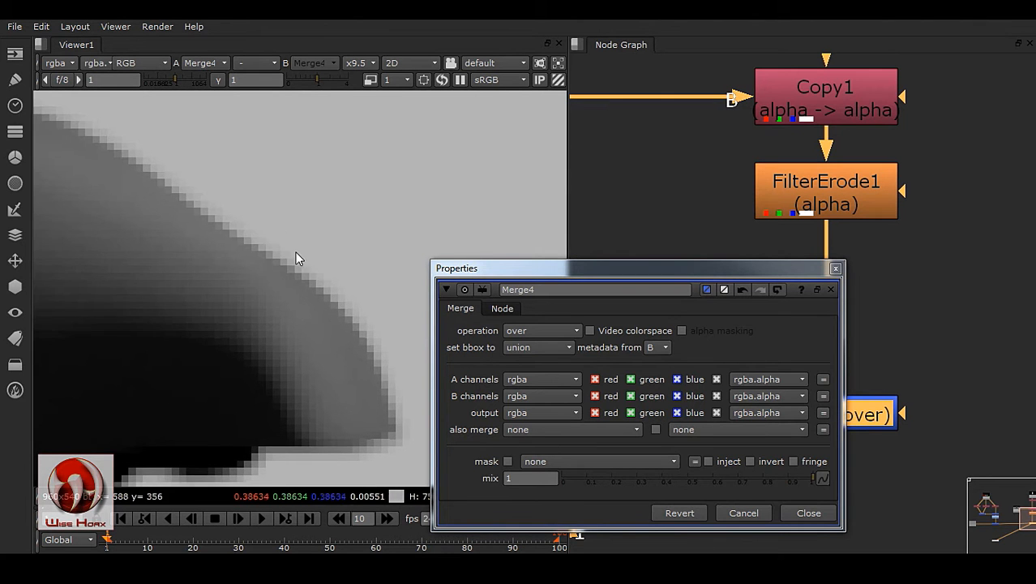
# - Insert a Premult node after FilterErode and check the full composite
pyautogui.click(820, 518)
pyautogui.click(843, 208)
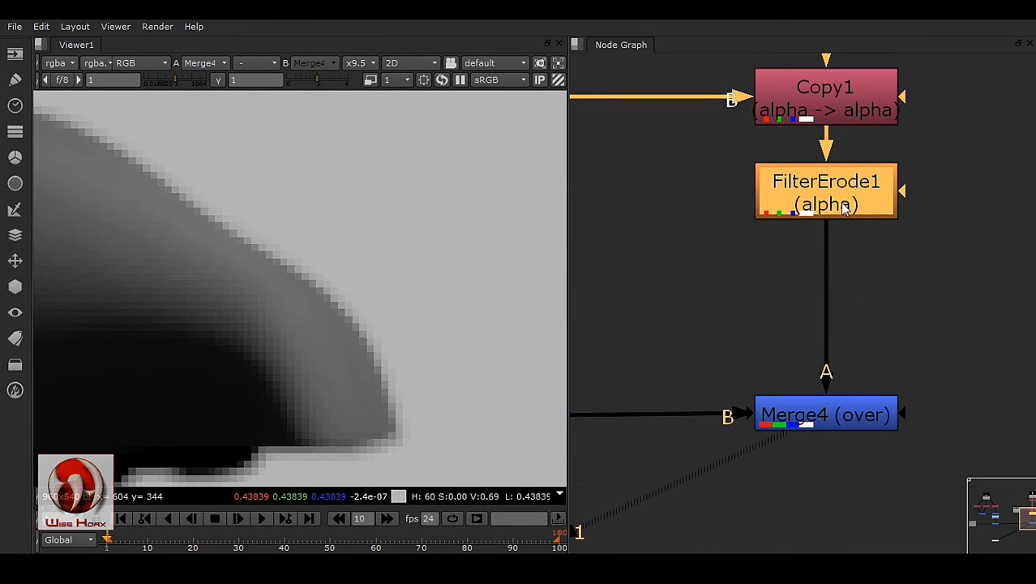
pyautogui.write('premult')
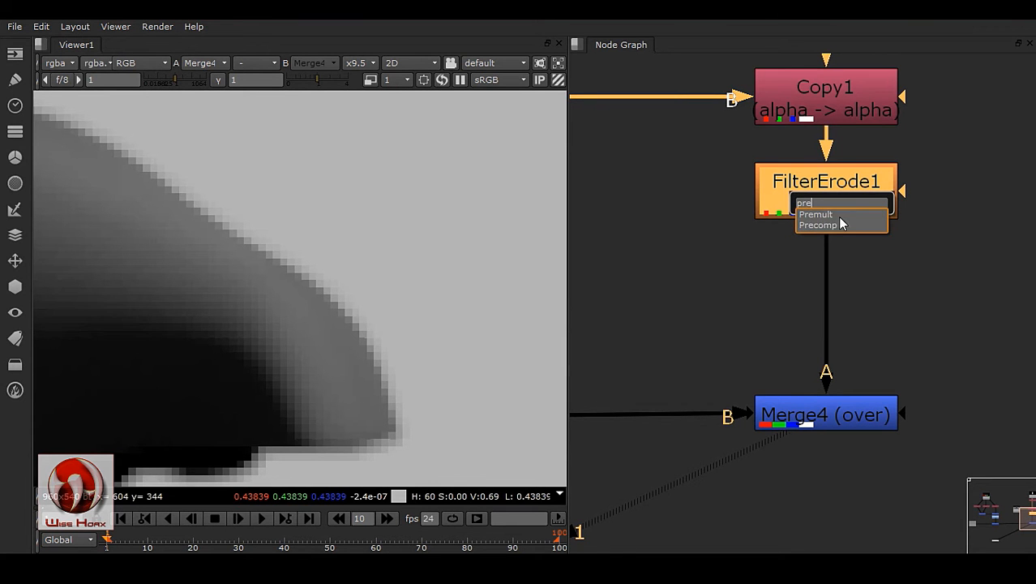
pyautogui.press('Return')
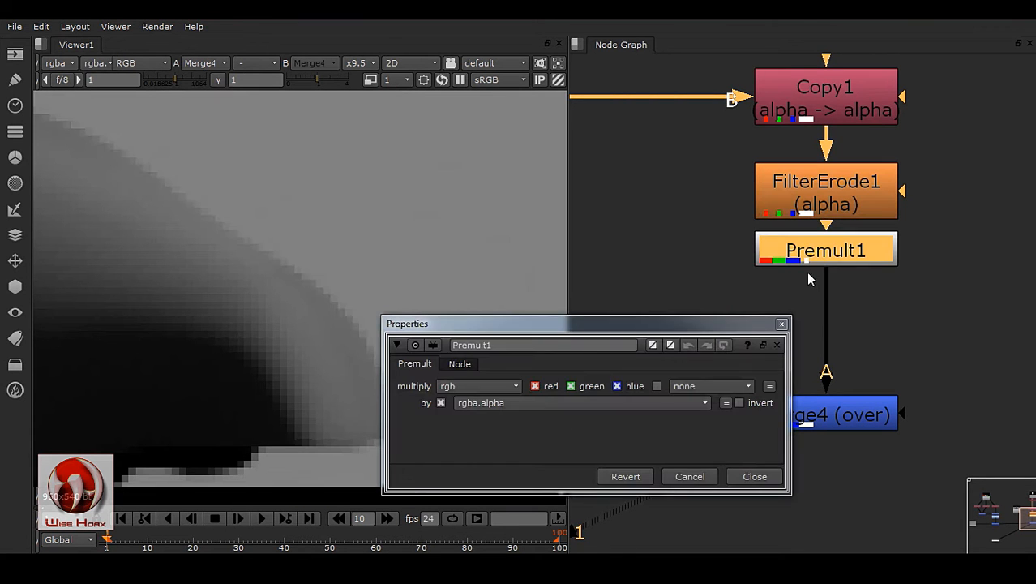
pyautogui.click(761, 485)
pyautogui.scroll(-10, 402, 307)
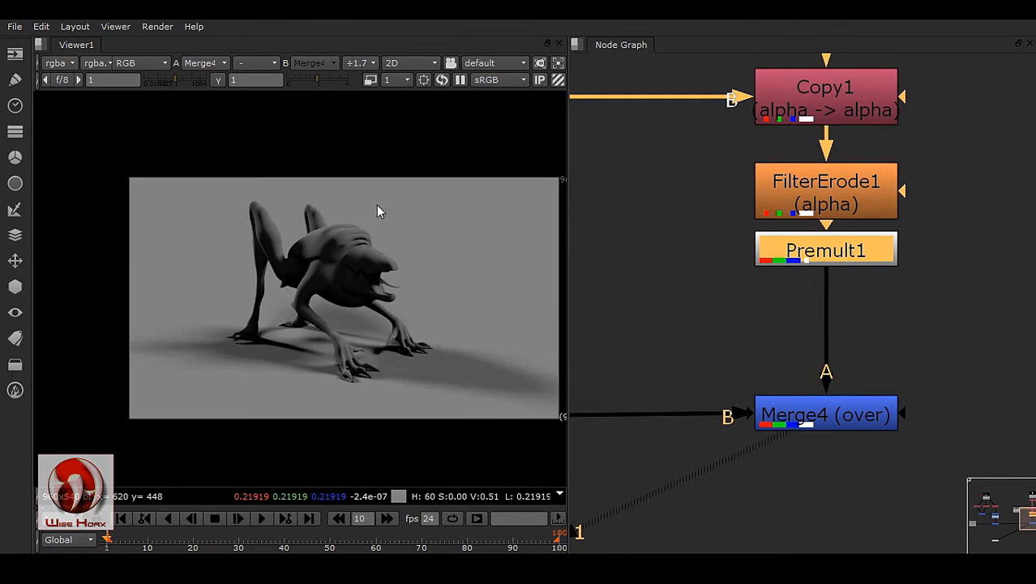
pyautogui.moveTo(391, 369); pyautogui.dragTo(333, 367, button='middle')
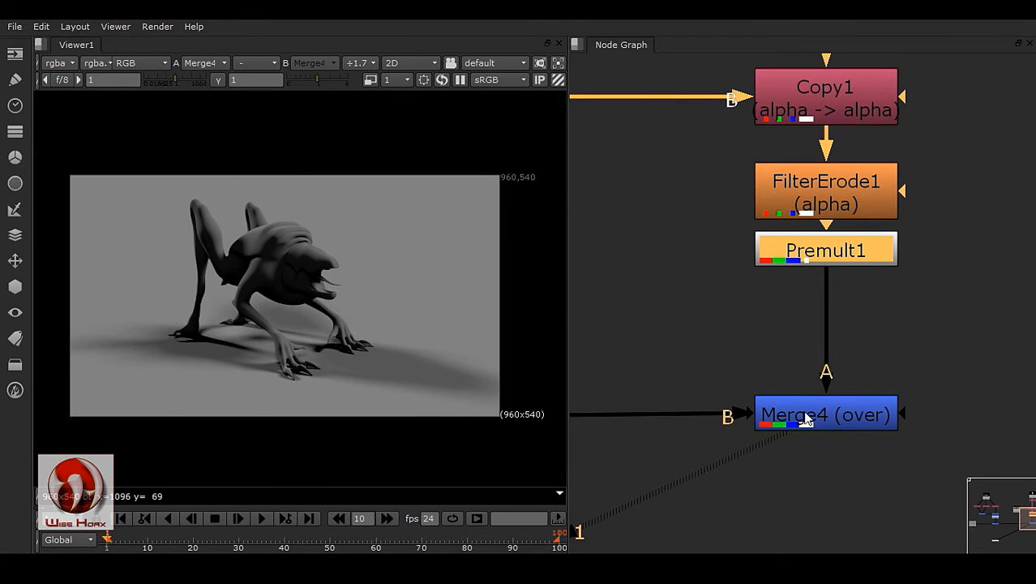
# - Review the creature matte and beauty branch and the ground shadow branch feeding the over Merge
pyautogui.scroll(-5, 784, 423)
pyautogui.moveTo(693, 134); pyautogui.dragTo(933, 359)
pyautogui.moveTo(696, 356); pyautogui.dragTo(861, 340, button='middle')
pyautogui.moveTo(609, 135); pyautogui.dragTo(828, 414)
pyautogui.click(813, 214)
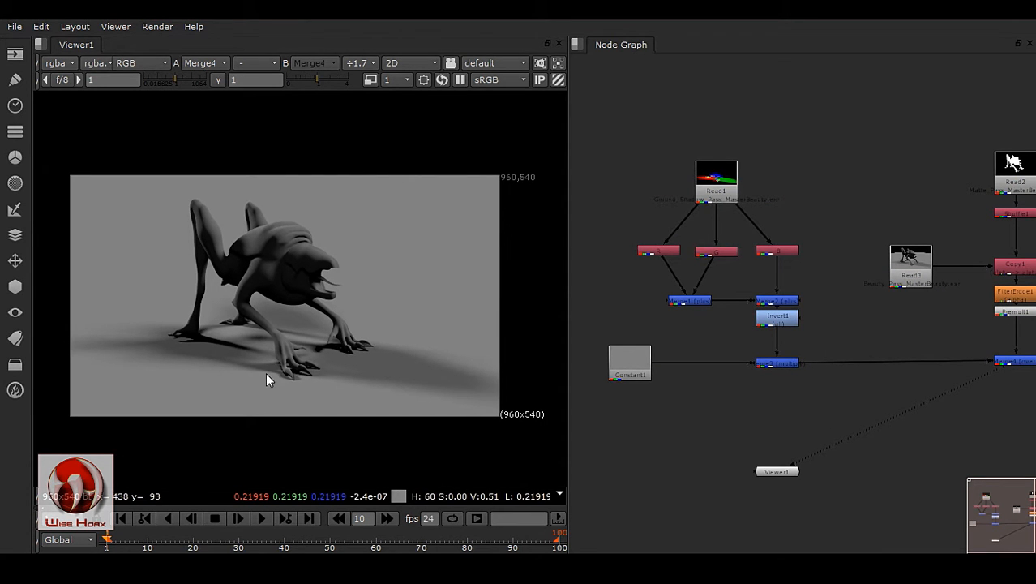
# - Compare the rear foot's ground shadow in the over composite with the one in the beauty pass
pyautogui.scroll(8, 225, 380)
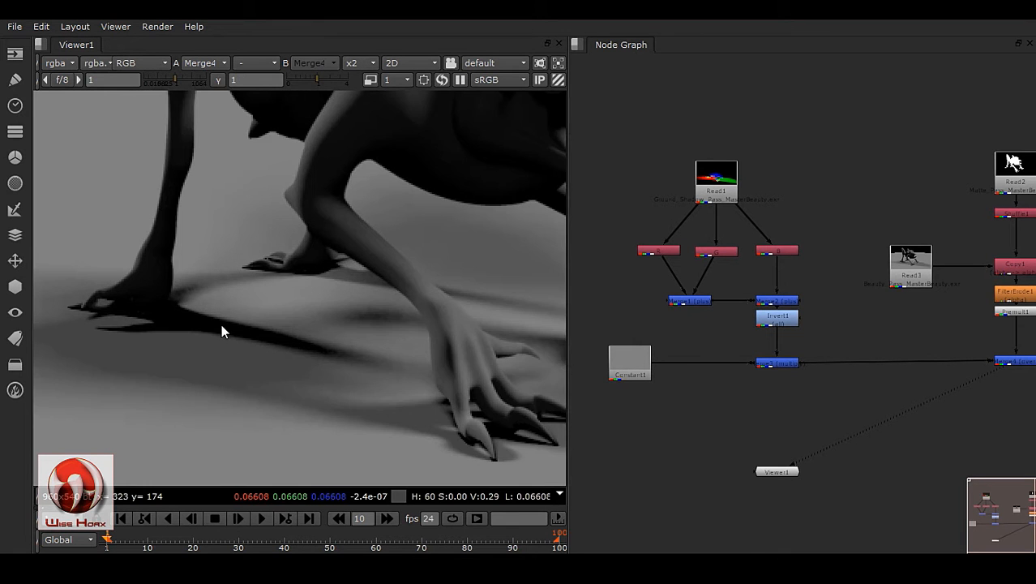
pyautogui.scroll(3, 838, 317)
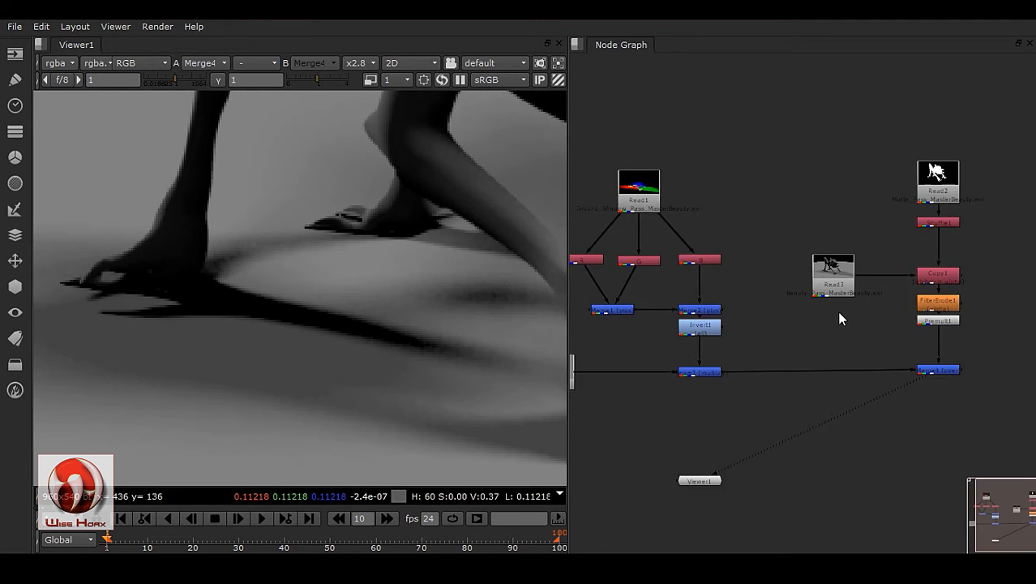
pyautogui.click(840, 276)
pyautogui.press('1')
pyautogui.click(772, 296)
pyautogui.scroll(3, 279, 289)
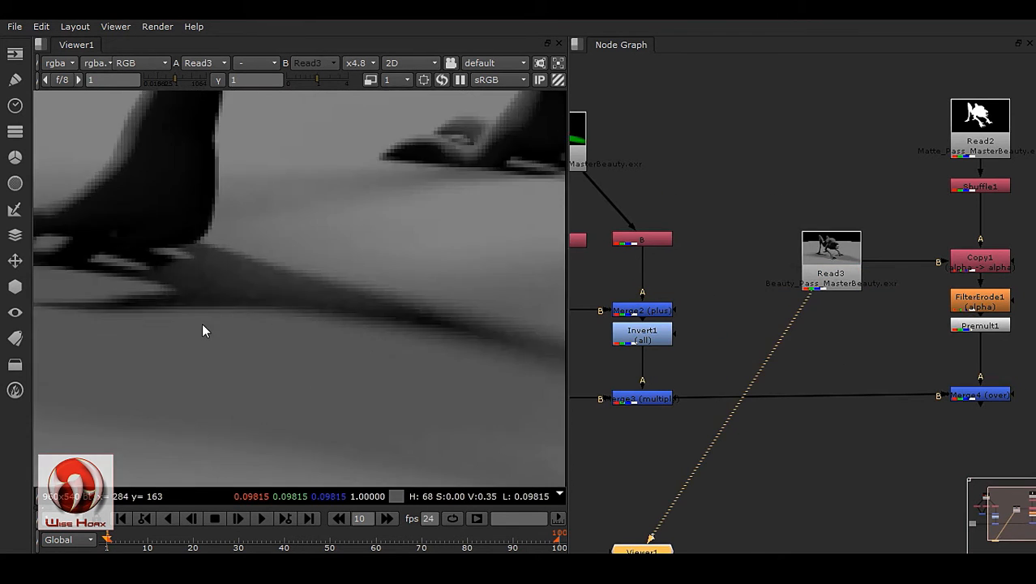
# - View the multiply Merge node and examine the dark overlapping shadows around the feet
pyautogui.moveTo(666, 404); pyautogui.dragTo(783, 348, button='middle')
pyautogui.click(772, 344)
pyautogui.press('1')
pyautogui.moveTo(850, 301); pyautogui.dragTo(824, 325, button='middle')
pyautogui.scroll(-4, 315, 343)
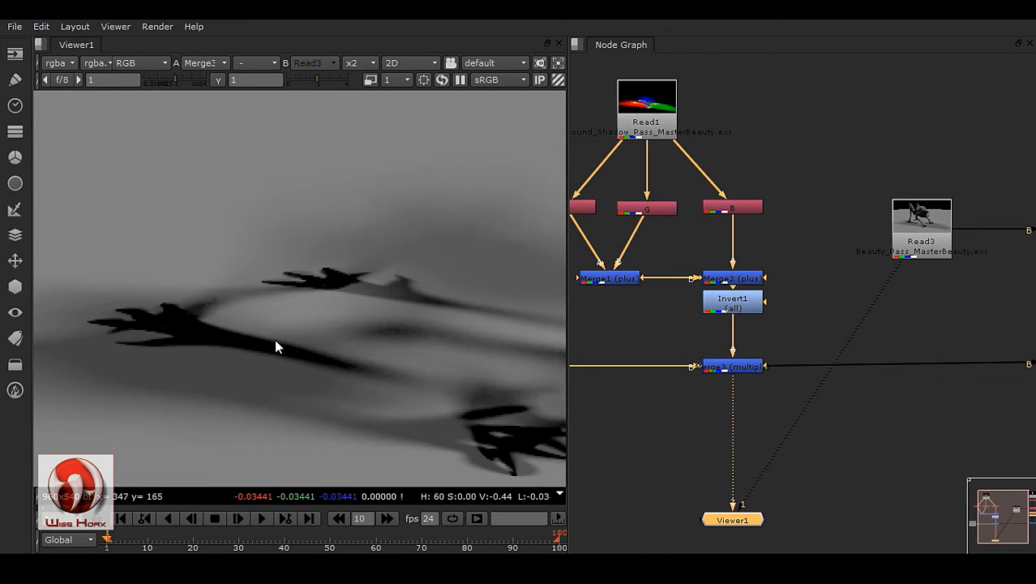
pyautogui.moveTo(252, 376); pyautogui.dragTo(222, 370, button='middle')
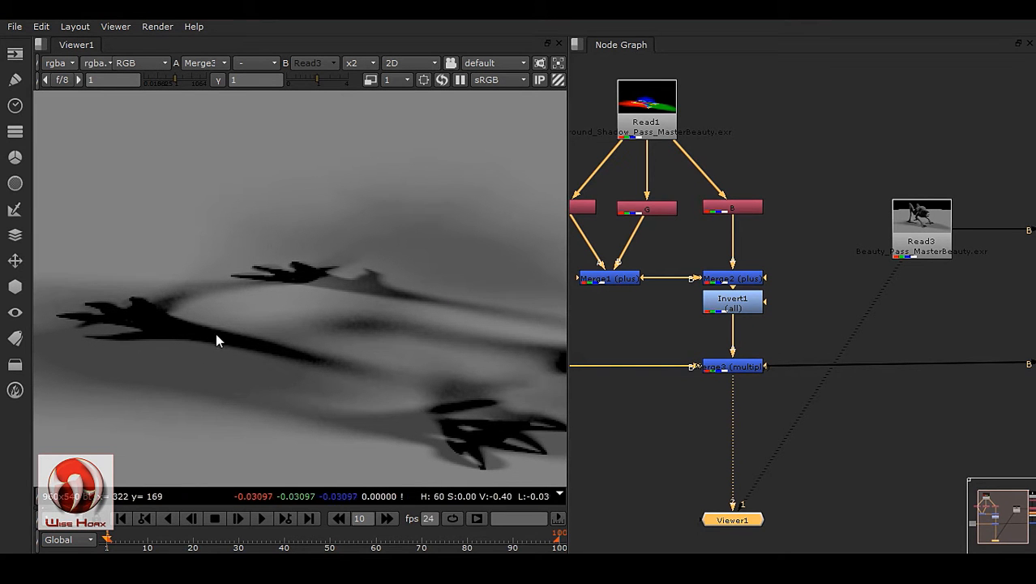
# - Insert a Grade node after each of the R, G and B nodes of the ground shadow pass
pyautogui.moveTo(733, 351); pyautogui.dragTo(815, 315, button='middle')
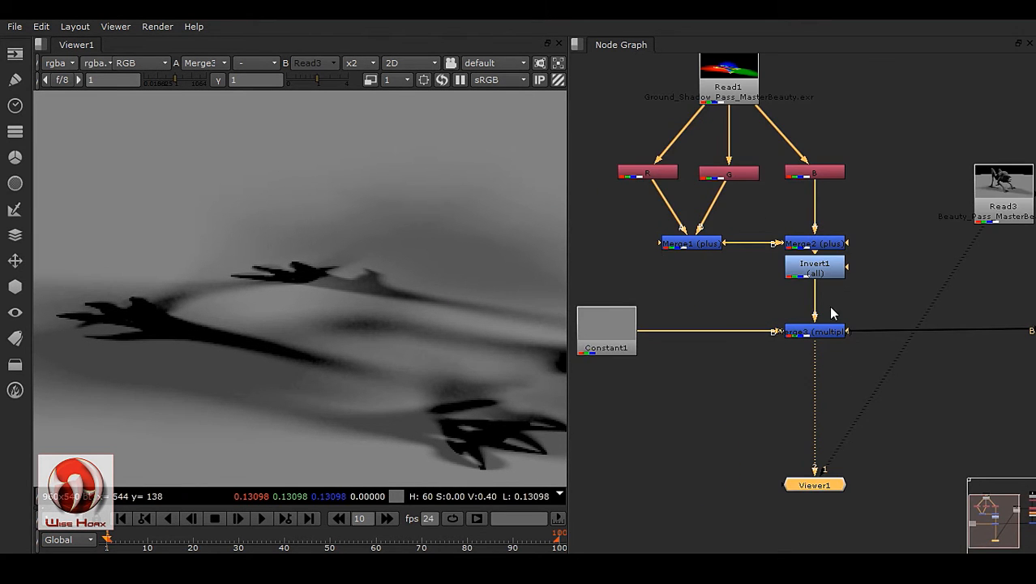
pyautogui.scroll(6, 800, 336)
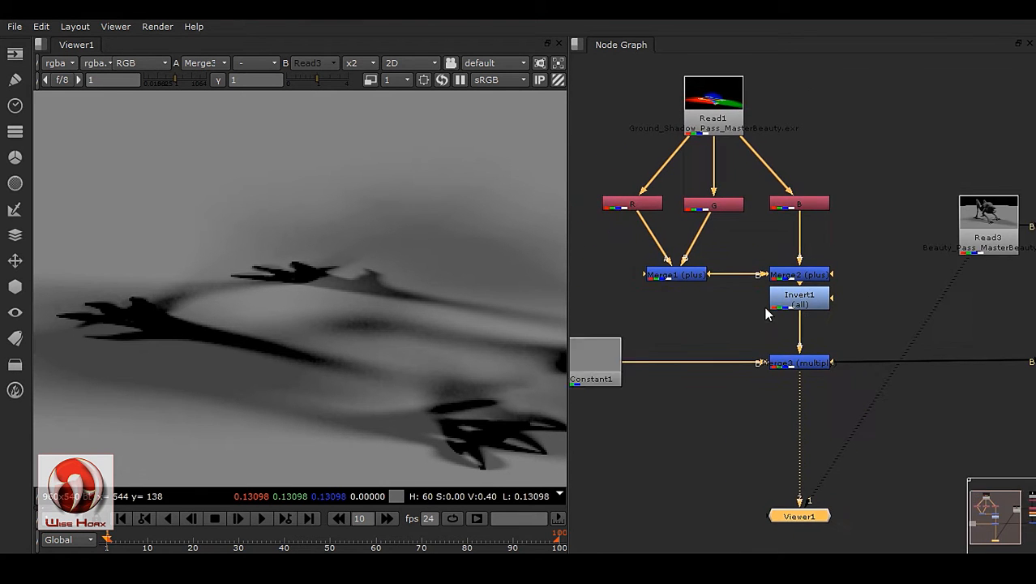
pyautogui.click(662, 144)
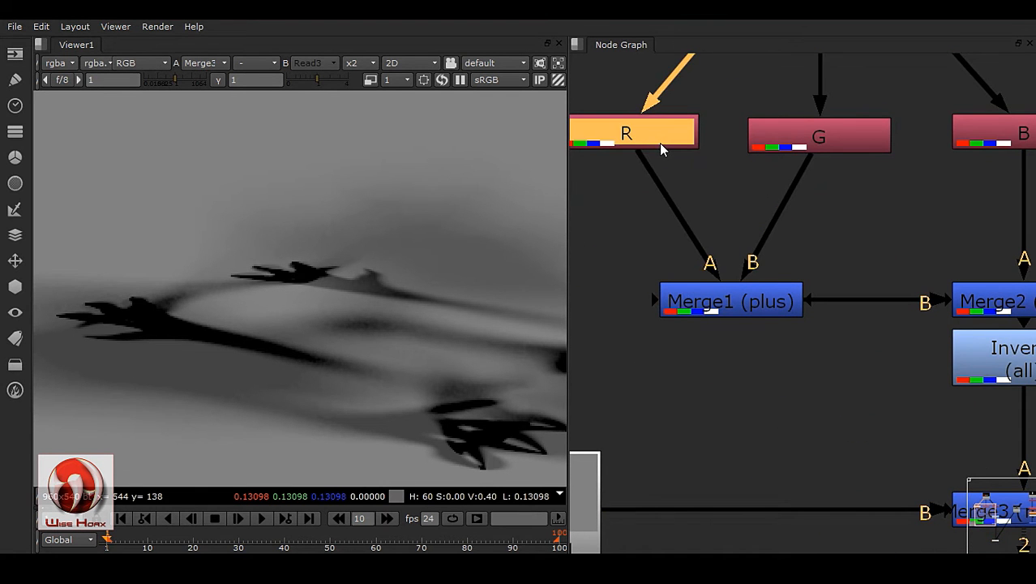
pyautogui.press('g')
pyautogui.click(843, 146)
pyautogui.press('g')
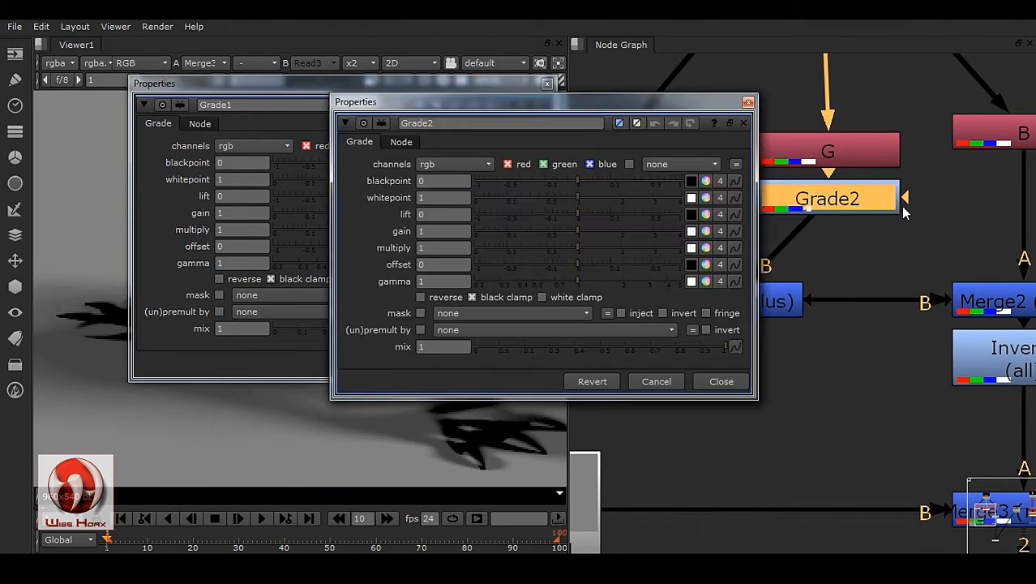
pyautogui.click(936, 151)
pyautogui.press('g')
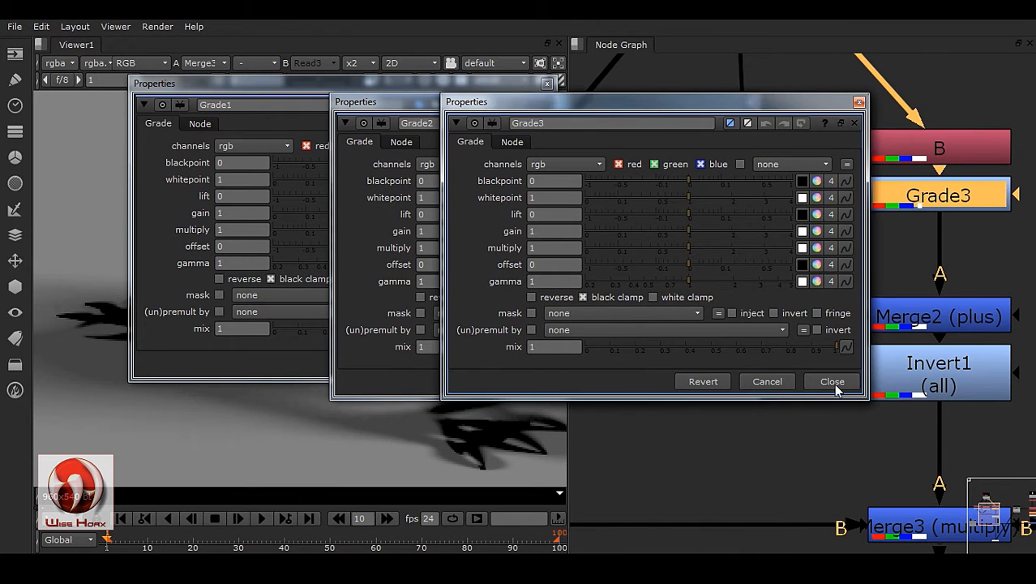
pyautogui.click(831, 383)
pyautogui.click(722, 383)
pyautogui.click(519, 361)
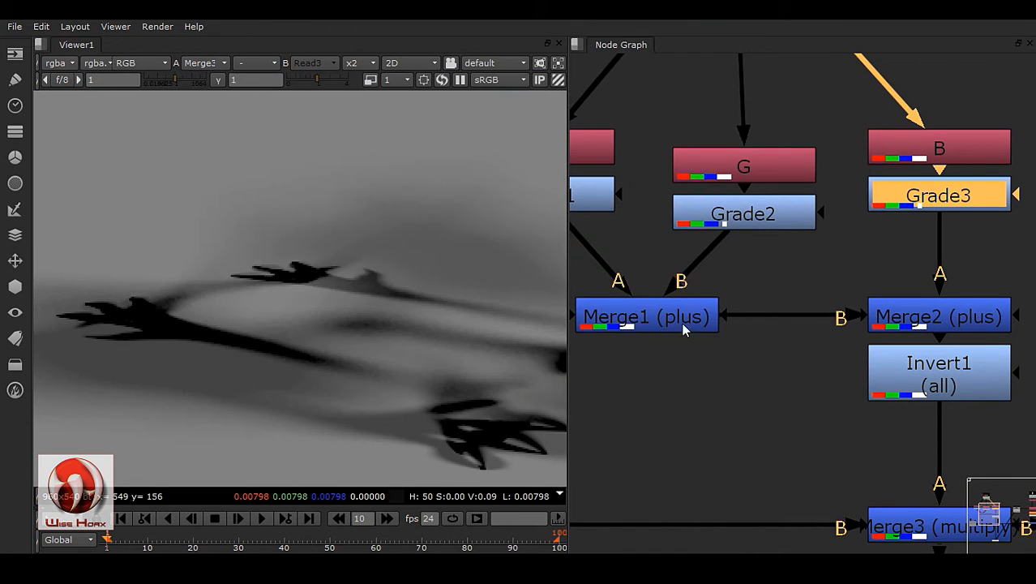
# - Line up the G node with R and B, and arrange the three Grade nodes in a level row beneath them
pyautogui.scroll(-3, 817, 315)
pyautogui.moveTo(856, 201); pyautogui.dragTo(882, 189)
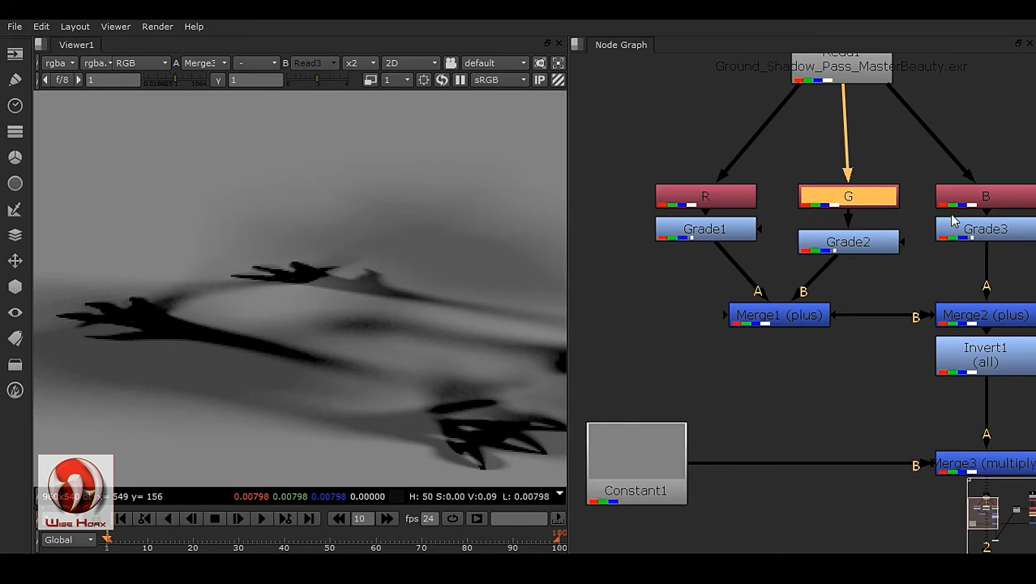
pyautogui.moveTo(816, 274); pyautogui.dragTo(745, 253, button='middle')
pyautogui.scroll(-1, 747, 257)
pyautogui.moveTo(672, 219); pyautogui.dragTo(672, 231)
pyautogui.click(785, 233)
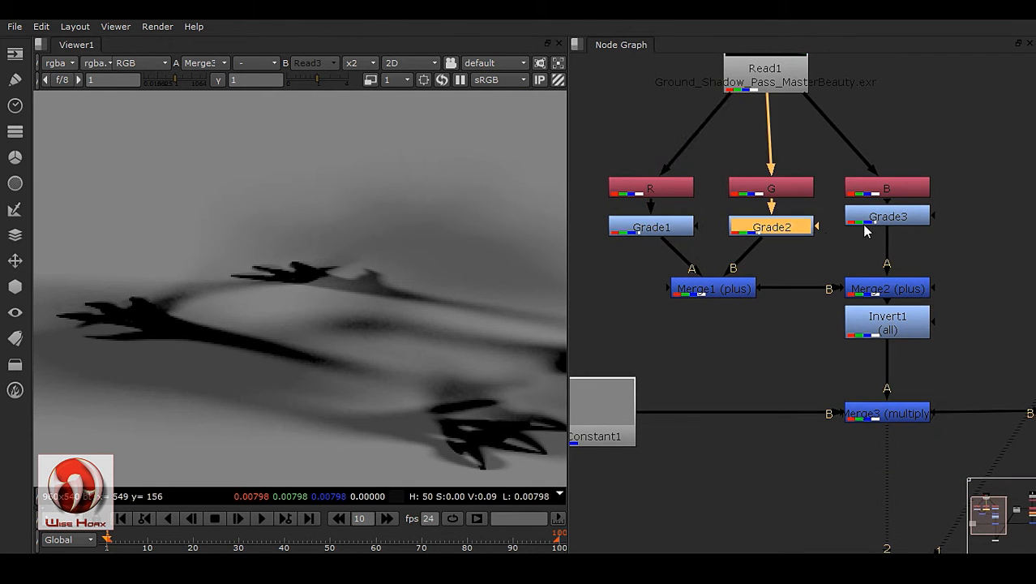
pyautogui.moveTo(892, 219); pyautogui.dragTo(894, 230)
pyautogui.moveTo(695, 276); pyautogui.dragTo(765, 231, button='middle')
# - Rename the Grade nodes under R, G and B as RR, GG and BB
pyautogui.click(769, 230)
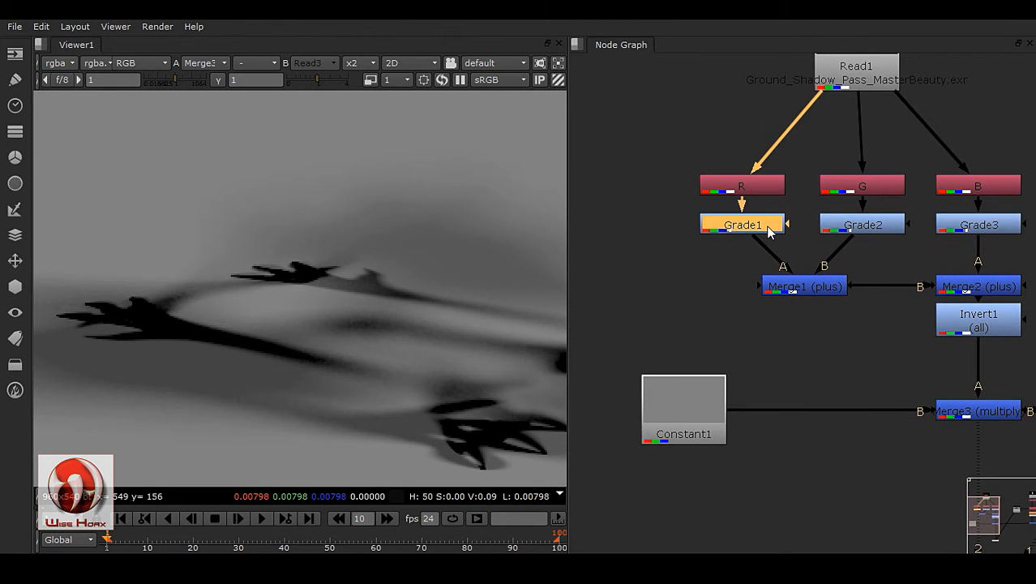
pyautogui.press('n')
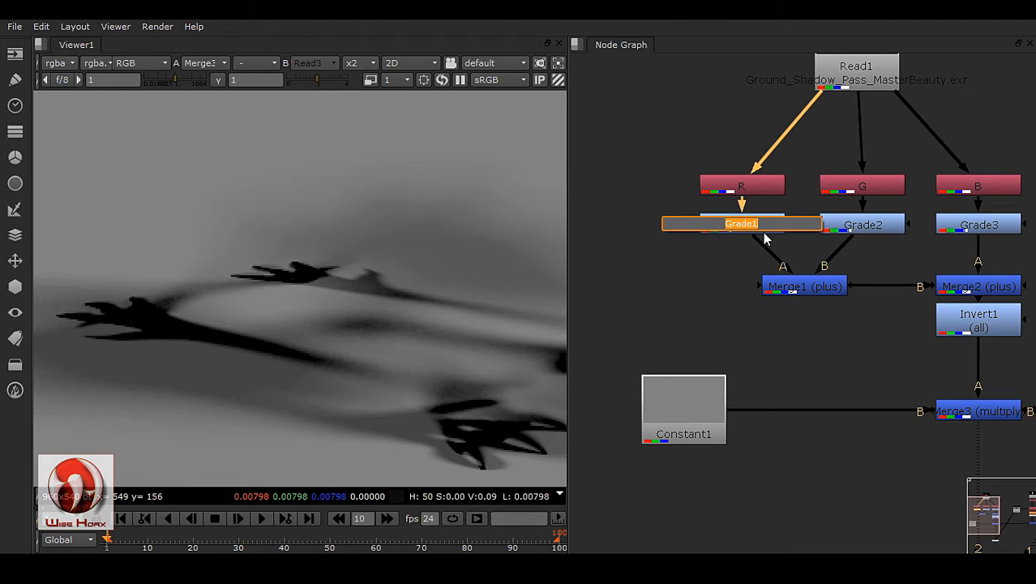
pyautogui.write('RR')
pyautogui.press('Return')
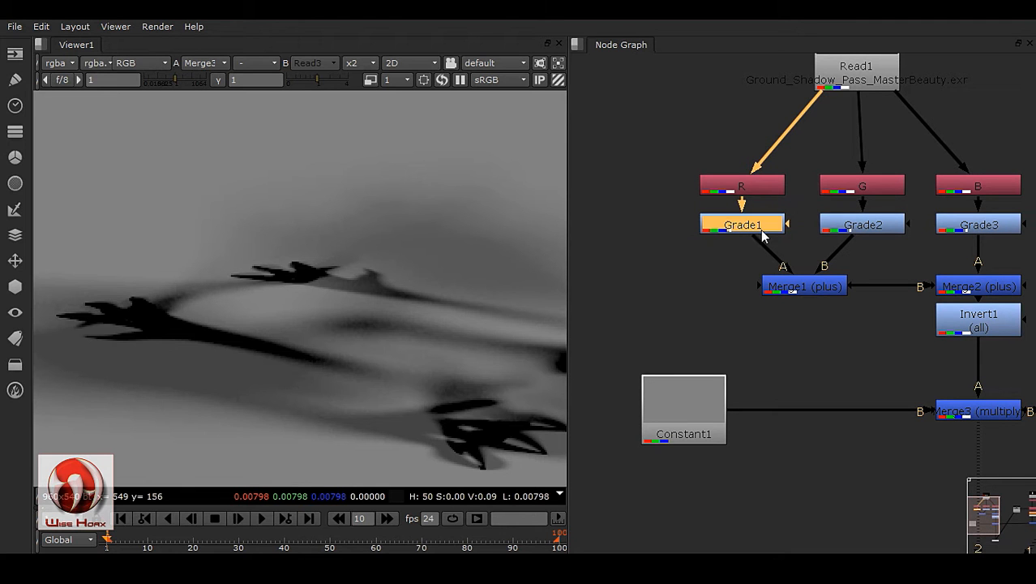
pyautogui.click(879, 227)
pyautogui.write('n')
pyautogui.write('GG')
pyautogui.press('Return')
pyautogui.click(970, 231)
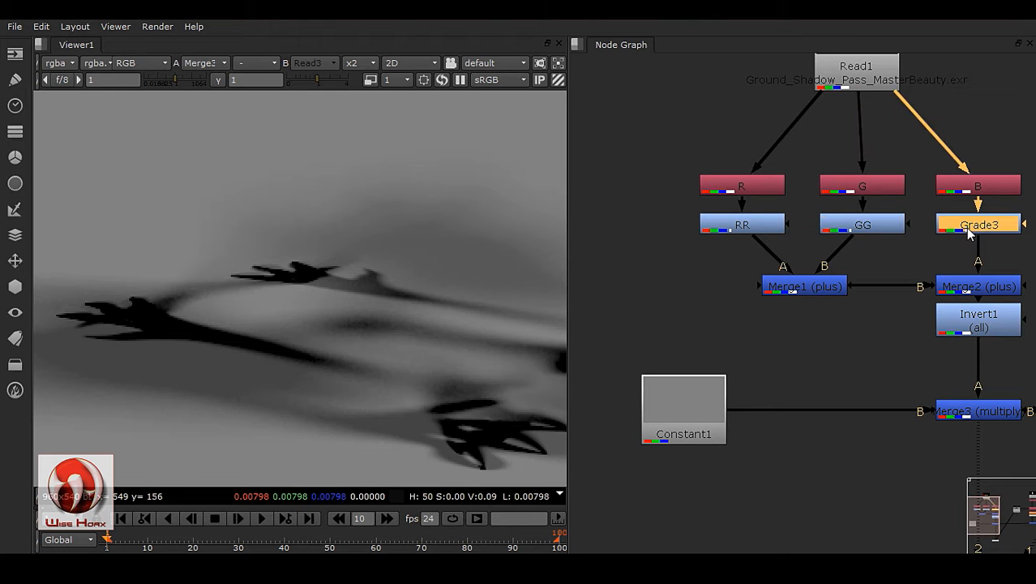
pyautogui.write('n')
pyautogui.write('BB')
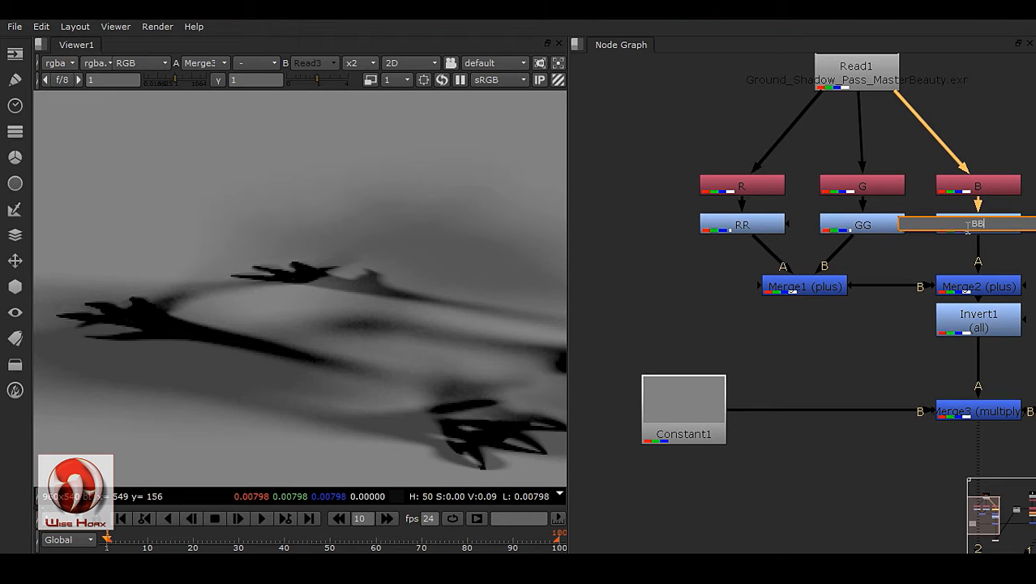
pyautogui.press('Return')
# - Move the Viewer node sideways so it sits below the beauty pass Read node, clear of the multiply Merge
pyautogui.click(876, 302)
pyautogui.moveTo(876, 302); pyautogui.dragTo(648, 208, button='middle')
pyautogui.scroll(-3, 650, 227)
pyautogui.moveTo(800, 269); pyautogui.dragTo(755, 275, button='middle')
pyautogui.scroll(2, 793, 410)
pyautogui.moveTo(728, 451); pyautogui.dragTo(881, 455)
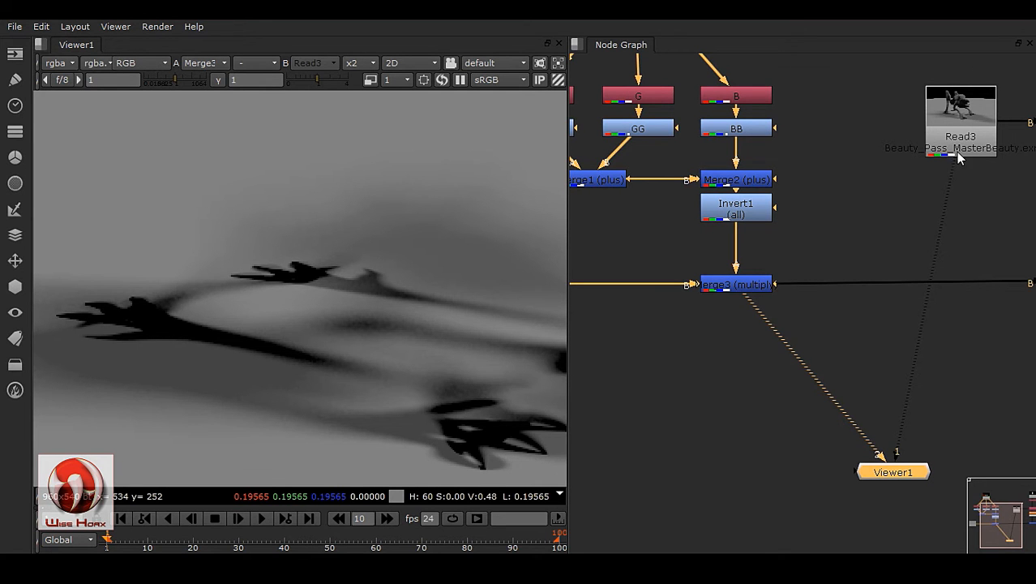
# - Compare the multiply Merge with the beauty pass using a viewer wipe placed across the rear foot's ground shadow
pyautogui.click(244, 64)
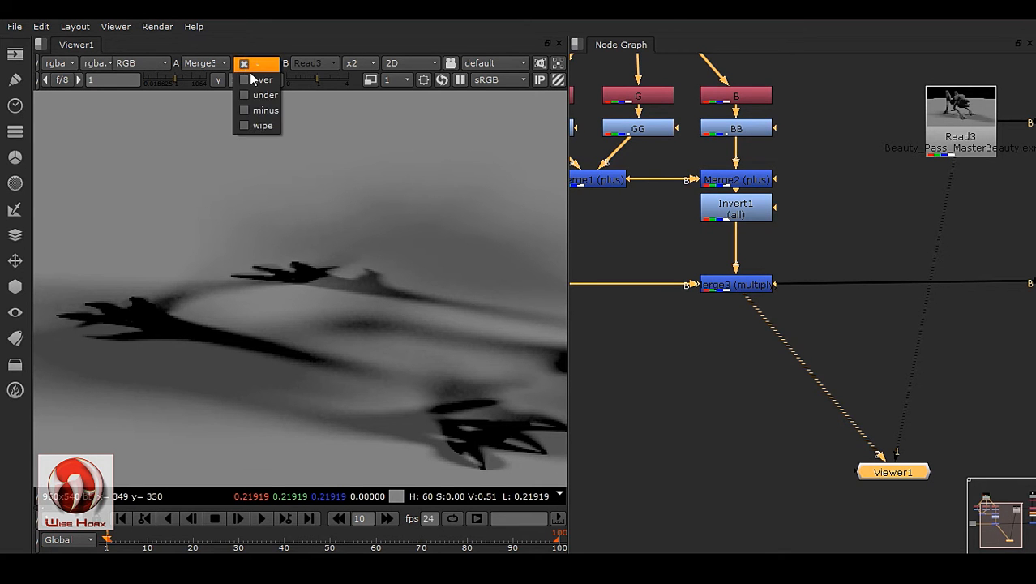
pyautogui.click(257, 127)
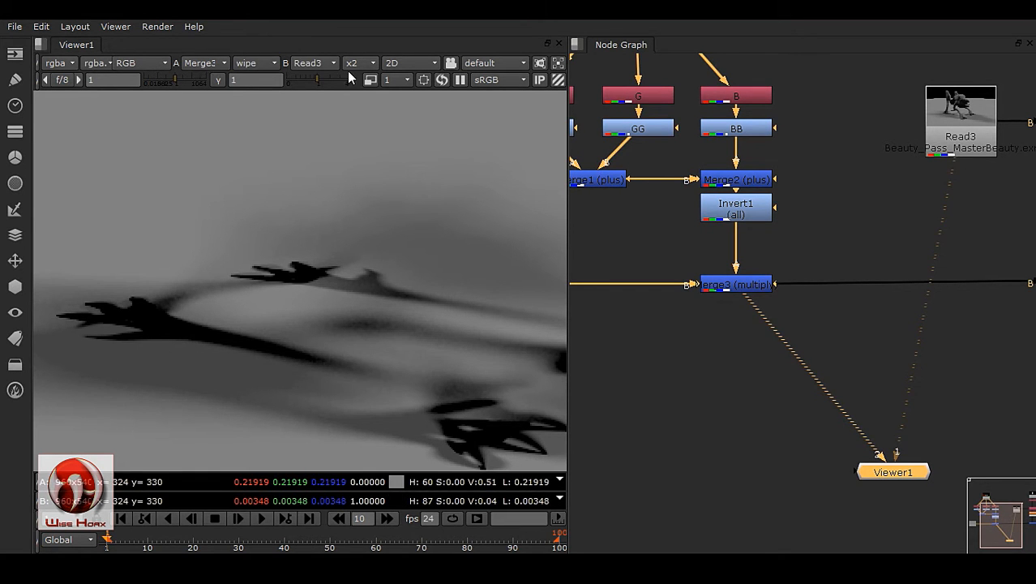
pyautogui.scroll(-5, 324, 340)
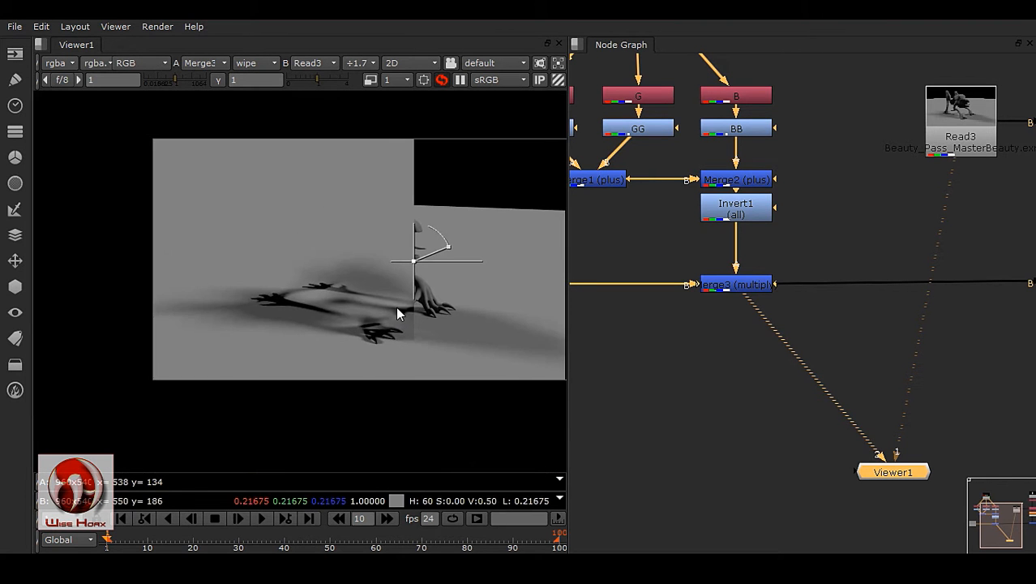
pyautogui.scroll(5, 321, 296)
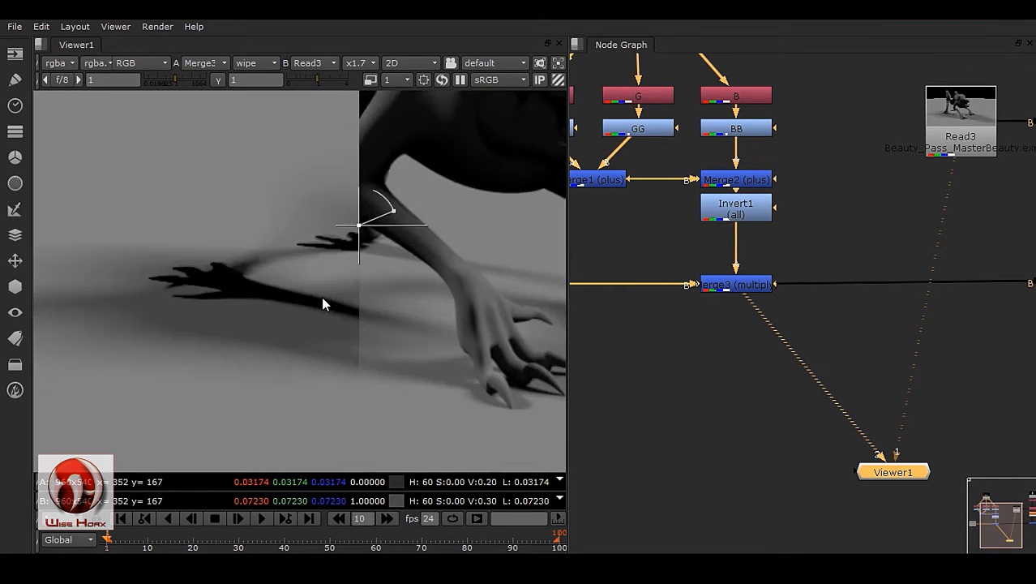
pyautogui.scroll(3, 321, 296)
pyautogui.moveTo(370, 199); pyautogui.dragTo(261, 198)
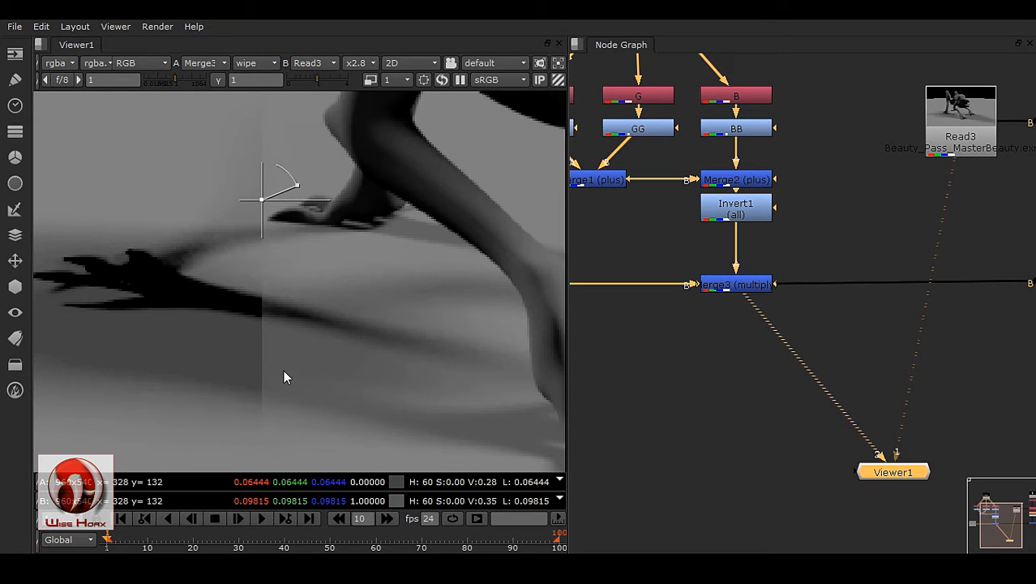
pyautogui.scroll(4, 354, 268)
pyautogui.moveTo(347, 350); pyautogui.dragTo(250, 339, button='middle')
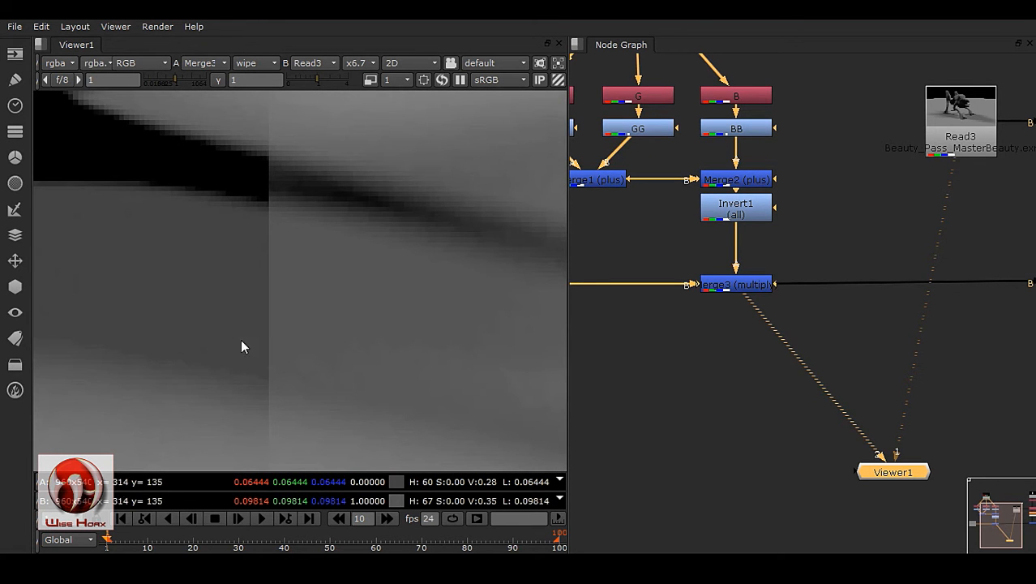
# - Set the RR Grade's multiply to 0.78 to match the soft shadow area beside the wipe line to the beauty pass
pyautogui.moveTo(577, 207); pyautogui.dragTo(806, 374, button='middle')
pyautogui.scroll(3, 771, 310)
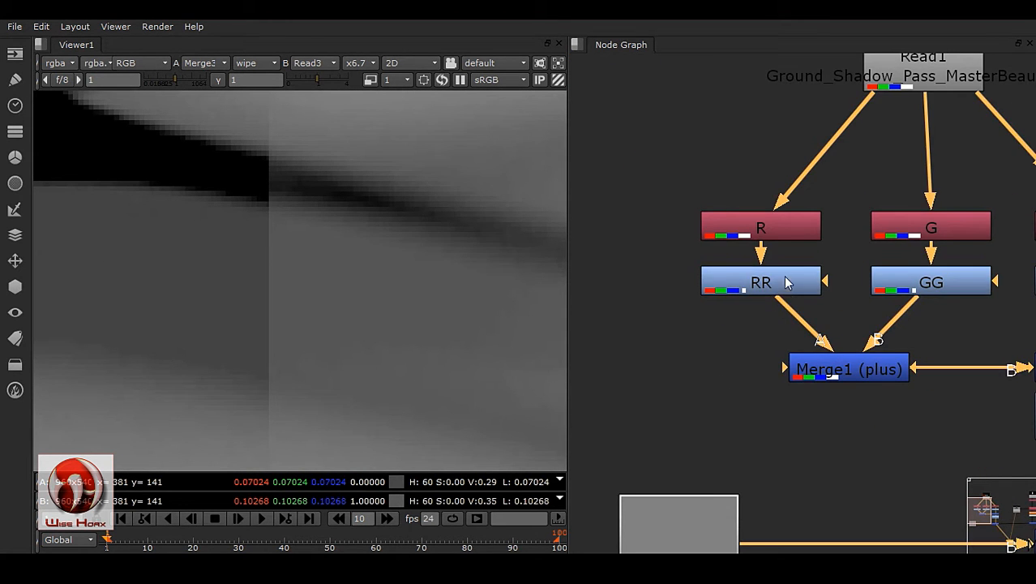
pyautogui.doubleClick(781, 282)
pyautogui.moveTo(546, 196); pyautogui.dragTo(794, 120)
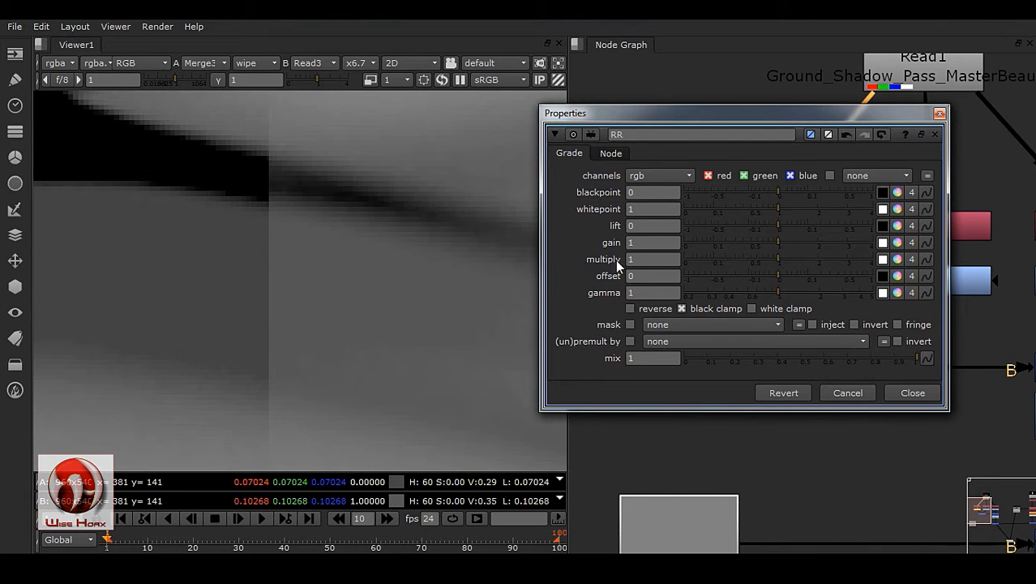
pyautogui.moveTo(777, 260)
pyautogui.mouseDown()
pyautogui.moveTo(719, 260)
pyautogui.moveTo(774, 262)
pyautogui.moveTo(765, 263)
pyautogui.mouseUp()
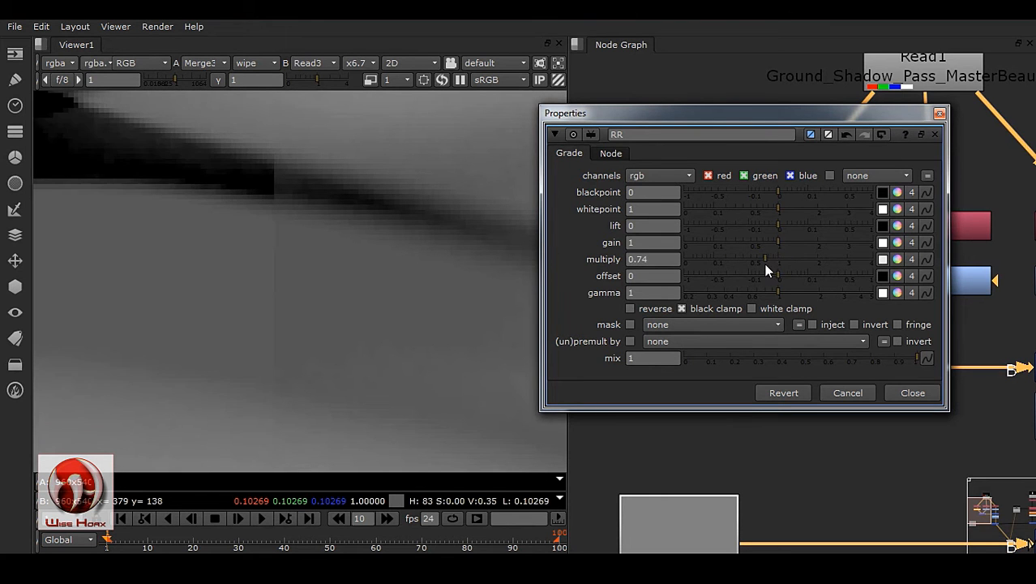
pyautogui.scroll(4, 302, 331)
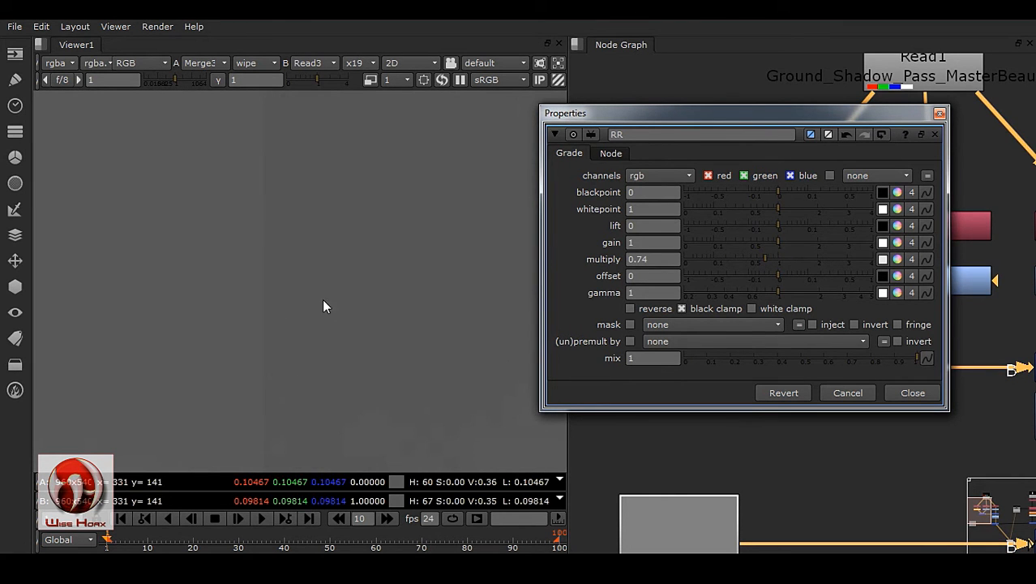
pyautogui.scroll(-2, 332, 304)
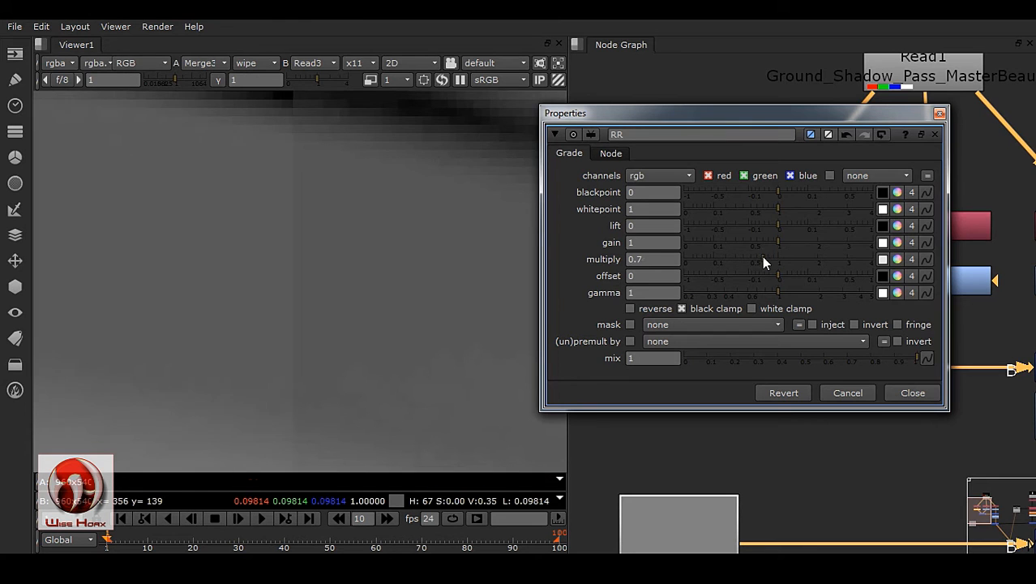
pyautogui.moveTo(765, 259); pyautogui.dragTo(767, 259)
pyautogui.scroll(-3, 337, 313)
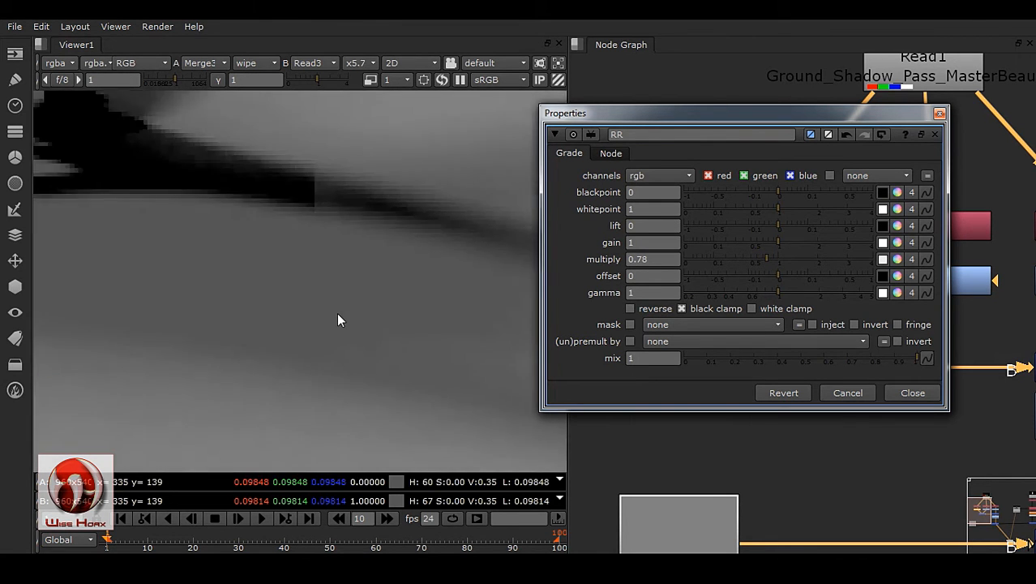
pyautogui.click(913, 392)
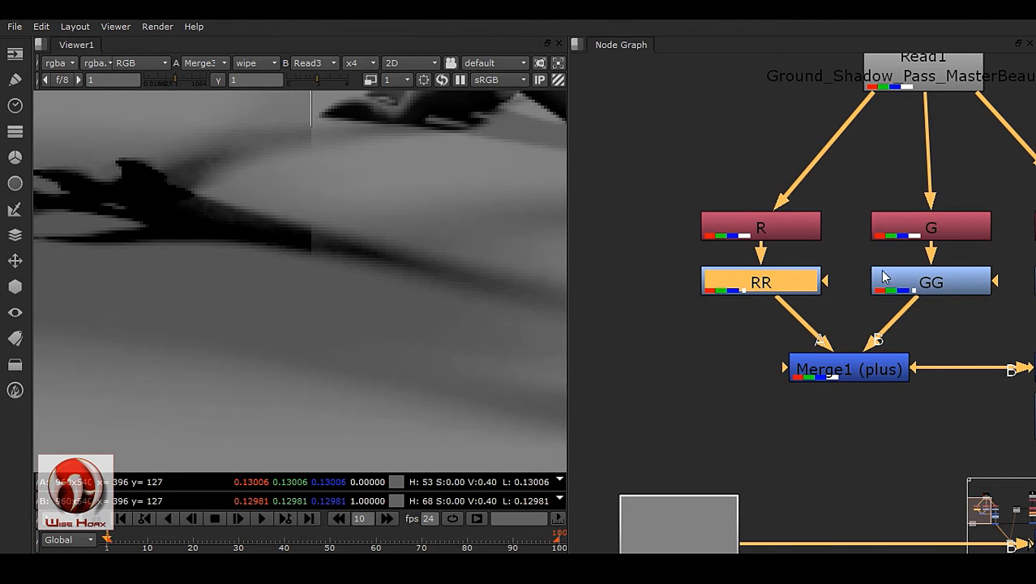
# - Set the GG Grade's multiply to 0.82 to match the dark foot shadow to the beauty pass
pyautogui.moveTo(938, 325); pyautogui.dragTo(836, 341, button='middle')
pyautogui.doubleClick(850, 304)
pyautogui.scroll(5, 299, 281)
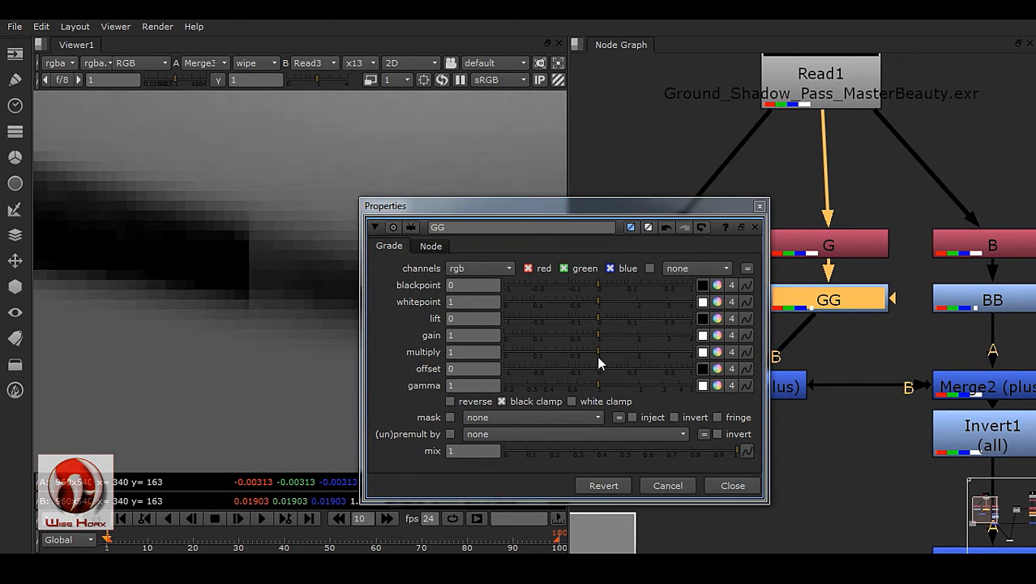
pyautogui.moveTo(598, 357); pyautogui.dragTo(591, 356)
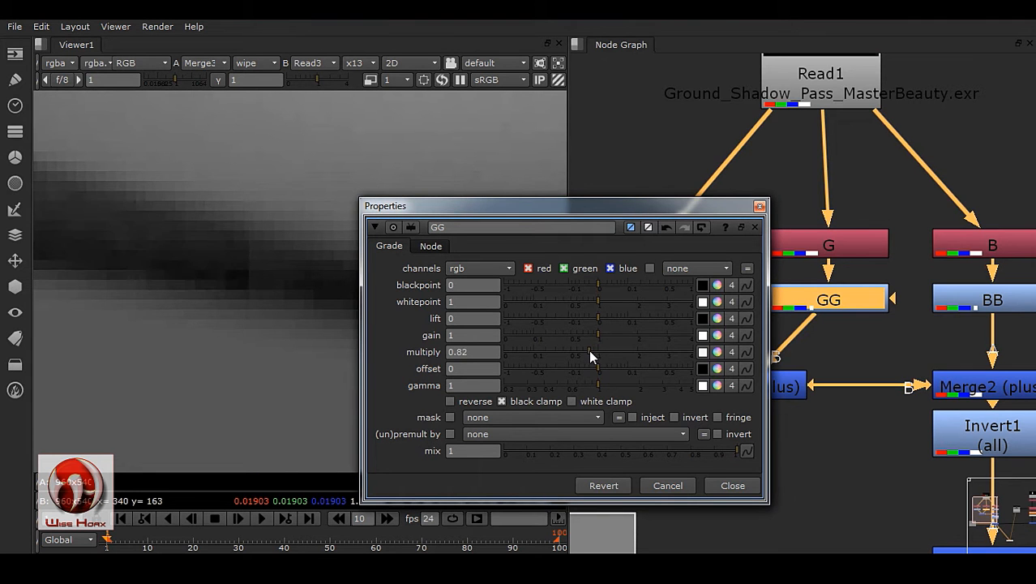
pyautogui.click(753, 486)
# - Set the BB Grade's multiply to 0.11 to match the faint shadow near the far foot, and check the whole frame
pyautogui.moveTo(973, 335); pyautogui.dragTo(805, 361, button='middle')
pyautogui.scroll(-3, 263, 248)
pyautogui.scroll(-2, 263, 247)
pyautogui.moveTo(286, 208); pyautogui.dragTo(314, 335, button='middle')
pyautogui.scroll(4, 298, 264)
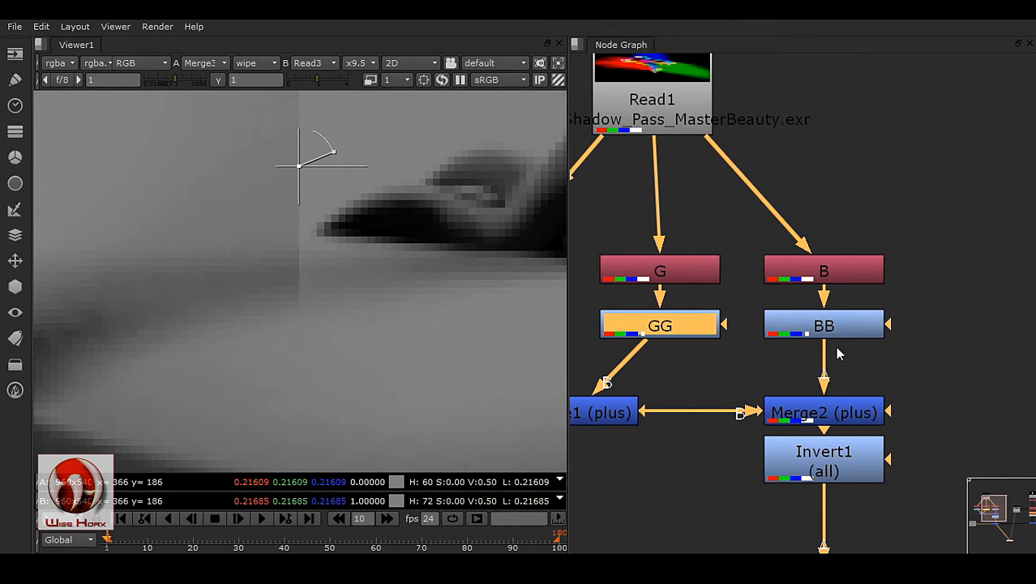
pyautogui.doubleClick(824, 325)
pyautogui.moveTo(574, 235); pyautogui.dragTo(709, 233)
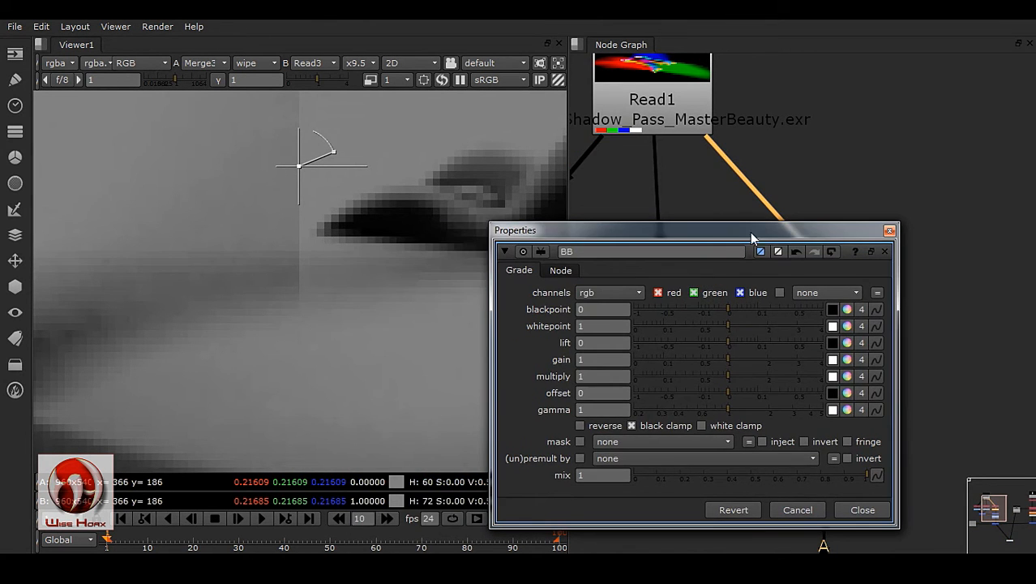
pyautogui.scroll(2, 304, 299)
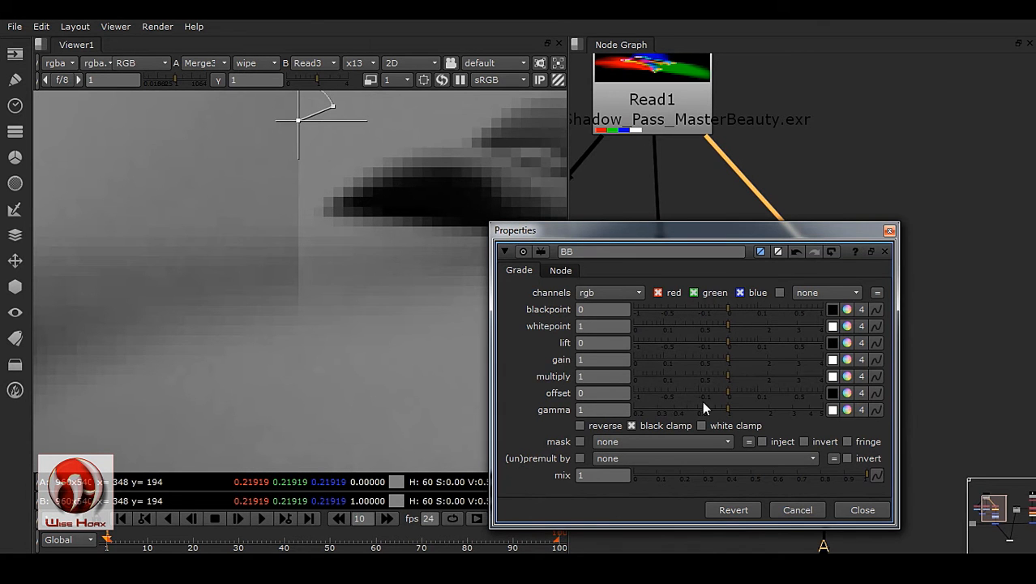
pyautogui.moveTo(729, 376); pyautogui.dragTo(674, 378)
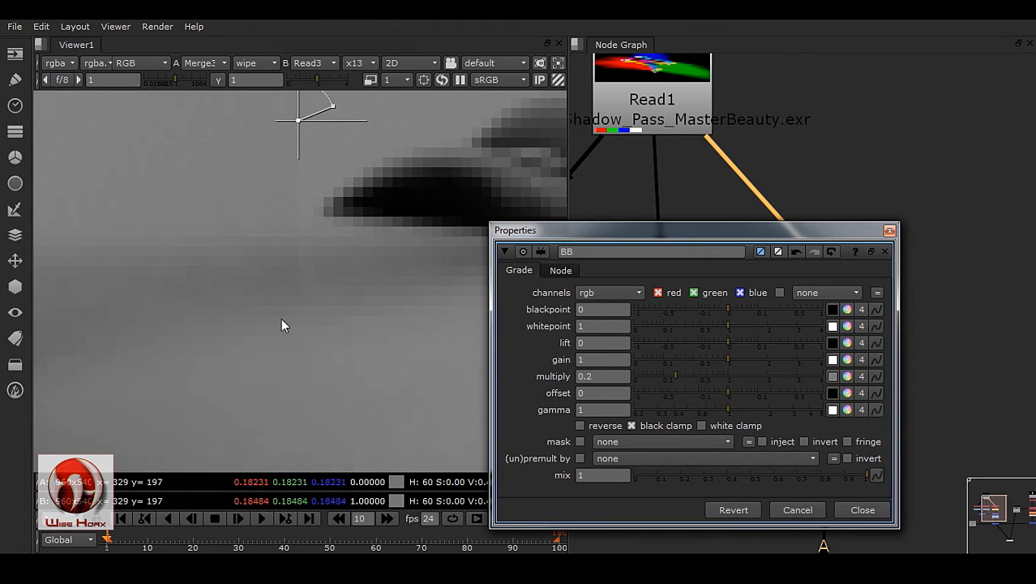
pyautogui.scroll(3, 281, 300)
pyautogui.scroll(-3, 315, 276)
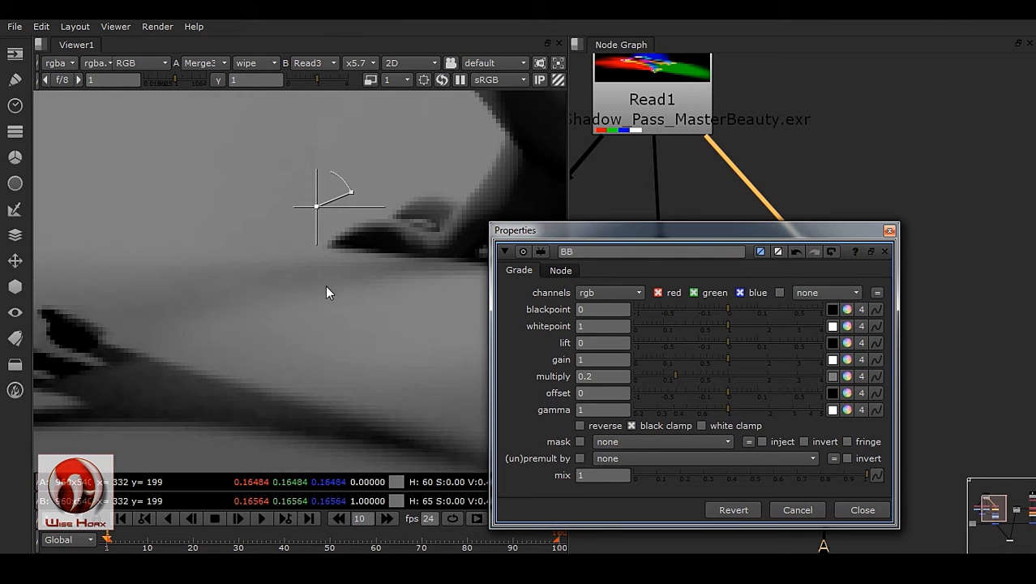
pyautogui.scroll(3, 321, 286)
pyautogui.moveTo(673, 376); pyautogui.dragTo(665, 378)
pyautogui.press('f')
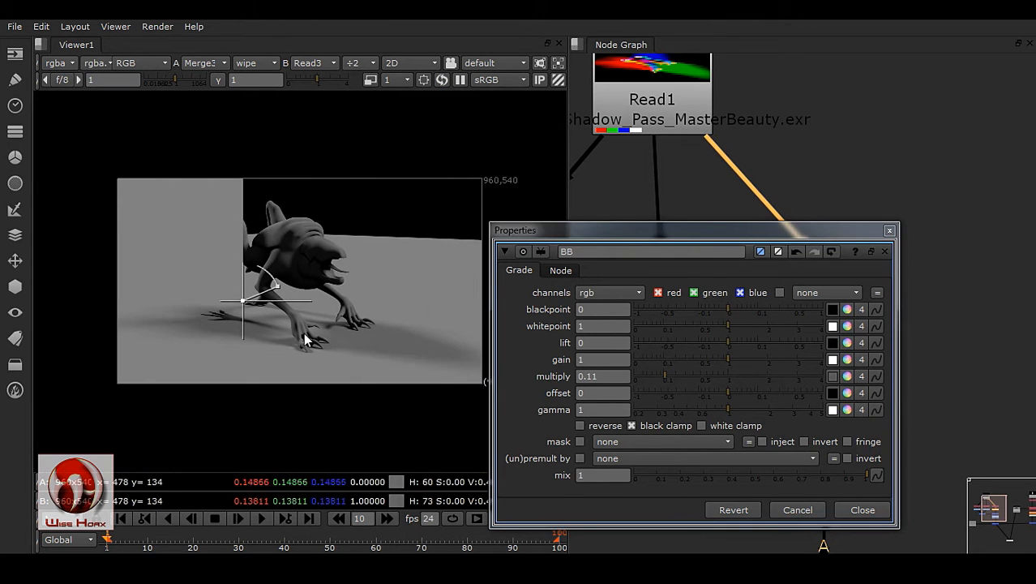
# - Compare the graded shadow with the beauty pass along the wipe line around the creature's front foot
pyautogui.scroll(3, 239, 288)
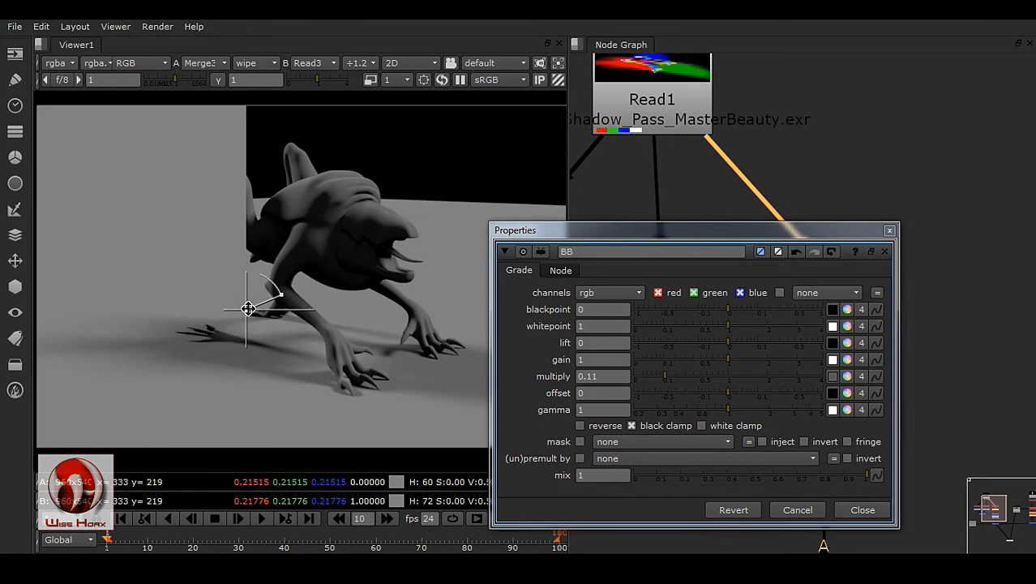
pyautogui.moveTo(390, 326); pyautogui.dragTo(348, 378)
pyautogui.moveTo(268, 372); pyautogui.dragTo(362, 388)
pyautogui.scroll(4, 362, 389)
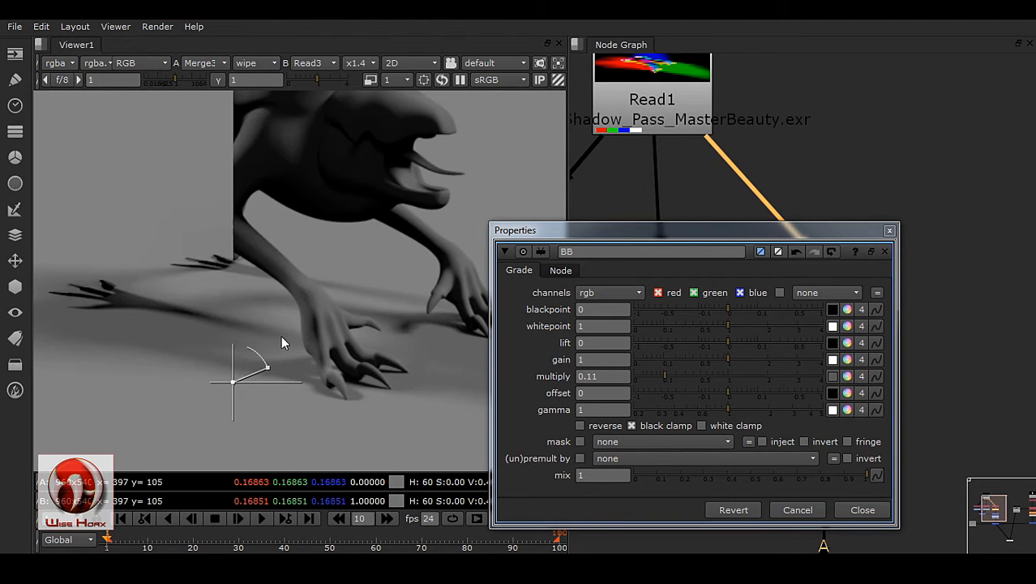
pyautogui.moveTo(374, 387); pyautogui.dragTo(433, 331, button='middle')
pyautogui.moveTo(354, 263); pyautogui.dragTo(313, 310, button='middle')
pyautogui.moveTo(130, 333); pyautogui.dragTo(194, 307, button='middle')
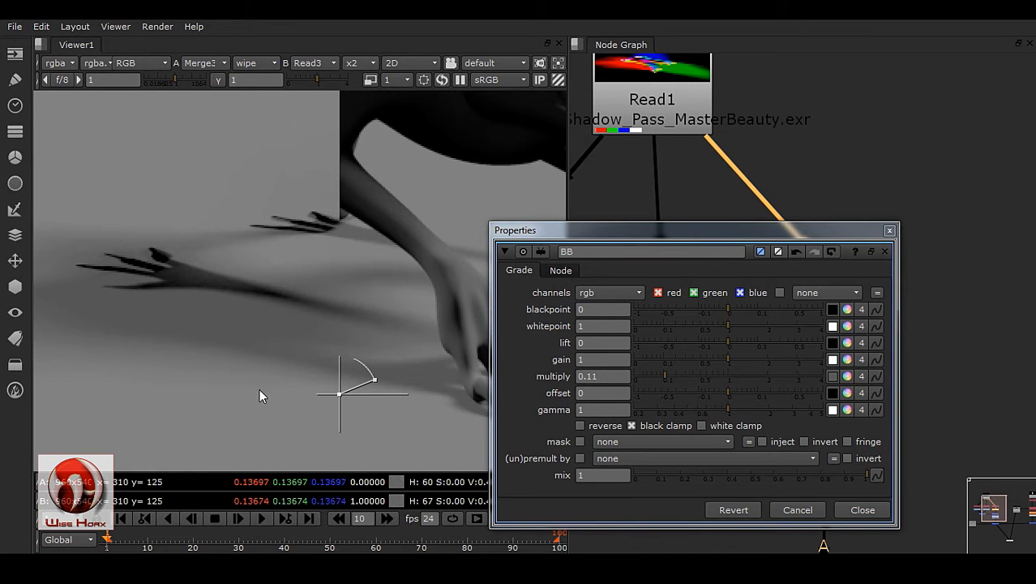
# - Shift the wipe line across the rear and front foot shadows to check the match, and close the BB Grade's settings
pyautogui.moveTo(340, 394); pyautogui.dragTo(110, 376)
pyautogui.moveTo(145, 374); pyautogui.dragTo(247, 361, button='middle')
pyautogui.scroll(-1, 317, 363)
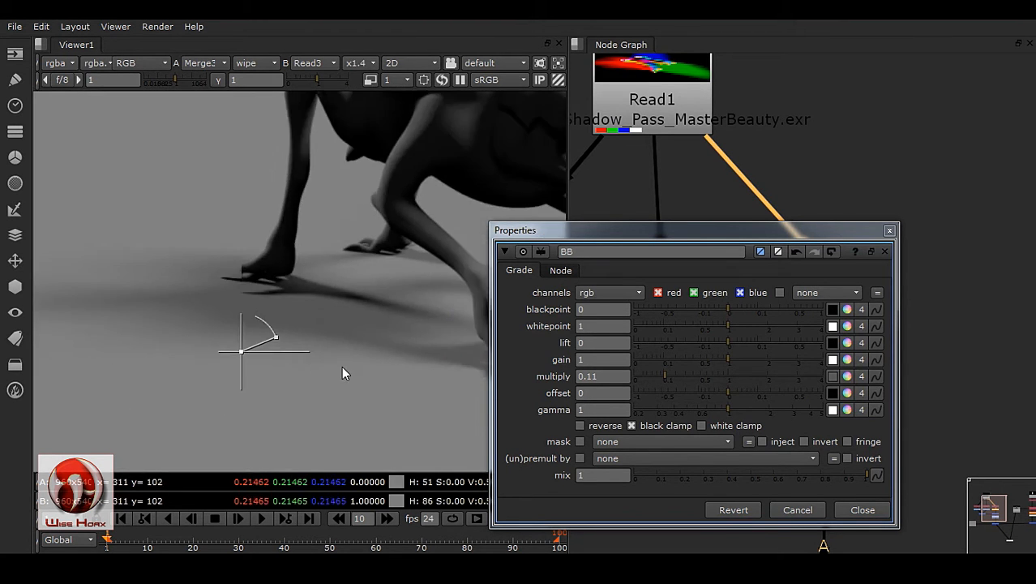
pyautogui.moveTo(269, 261); pyautogui.dragTo(522, 298, button='middle')
pyautogui.click(862, 510)
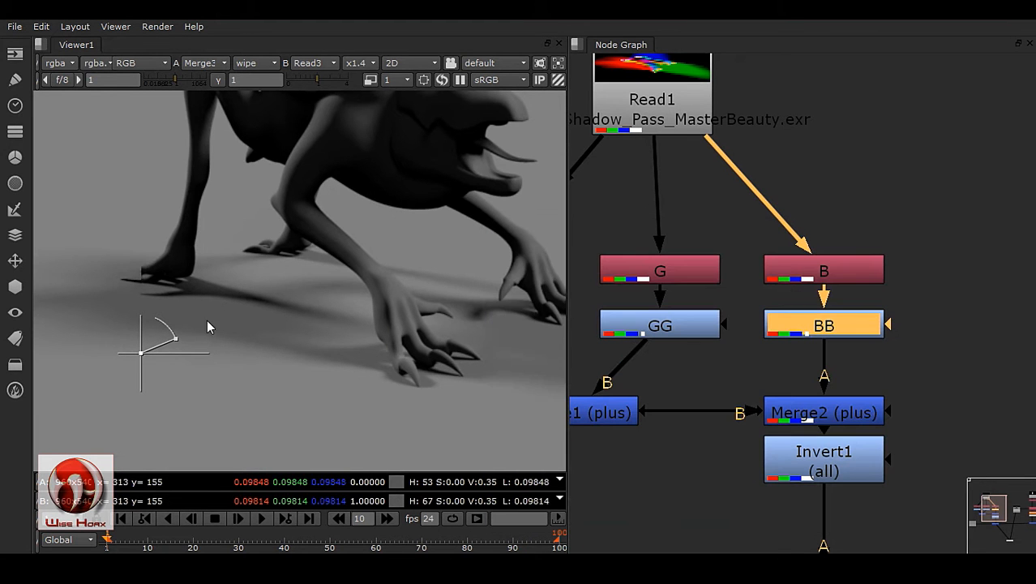
pyautogui.scroll(-1, 176, 308)
pyautogui.moveTo(152, 306); pyautogui.dragTo(316, 295)
pyautogui.moveTo(396, 317); pyautogui.dragTo(259, 350, button='middle')
# - Disconnect the Viewer from both Merge3 and Read3, and turn off the wipe comparison
pyautogui.moveTo(810, 340); pyautogui.dragTo(657, 364, button='middle')
pyautogui.scroll(-1, 745, 345)
pyautogui.scroll(-1, 793, 352)
pyautogui.moveTo(858, 384); pyautogui.dragTo(777, 305, button='middle')
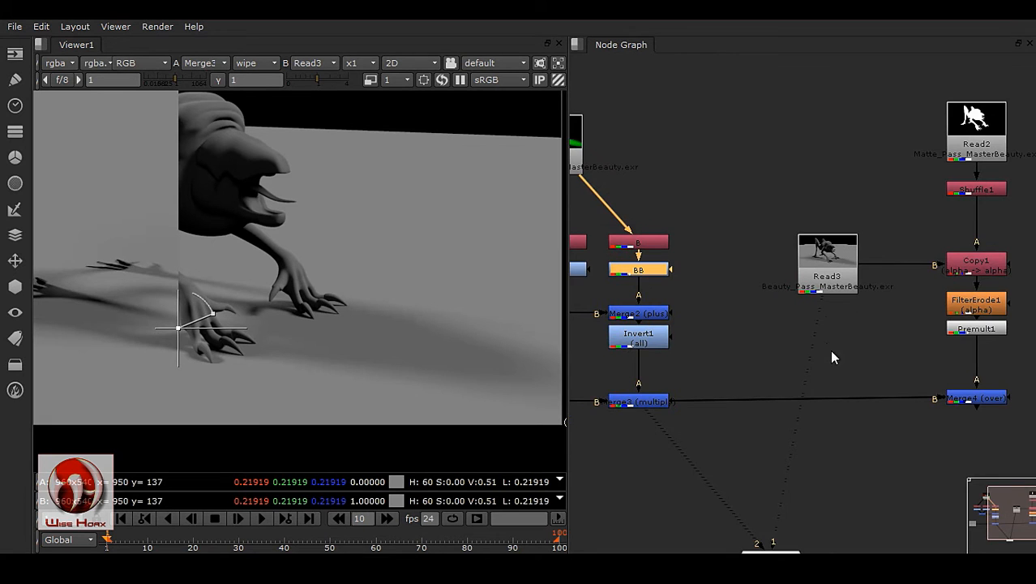
pyautogui.moveTo(839, 298); pyautogui.dragTo(847, 243, button='middle')
pyautogui.moveTo(816, 346); pyautogui.dragTo(797, 290, button='middle')
pyautogui.moveTo(650, 312); pyautogui.dragTo(709, 357)
pyautogui.moveTo(813, 204); pyautogui.dragTo(802, 403)
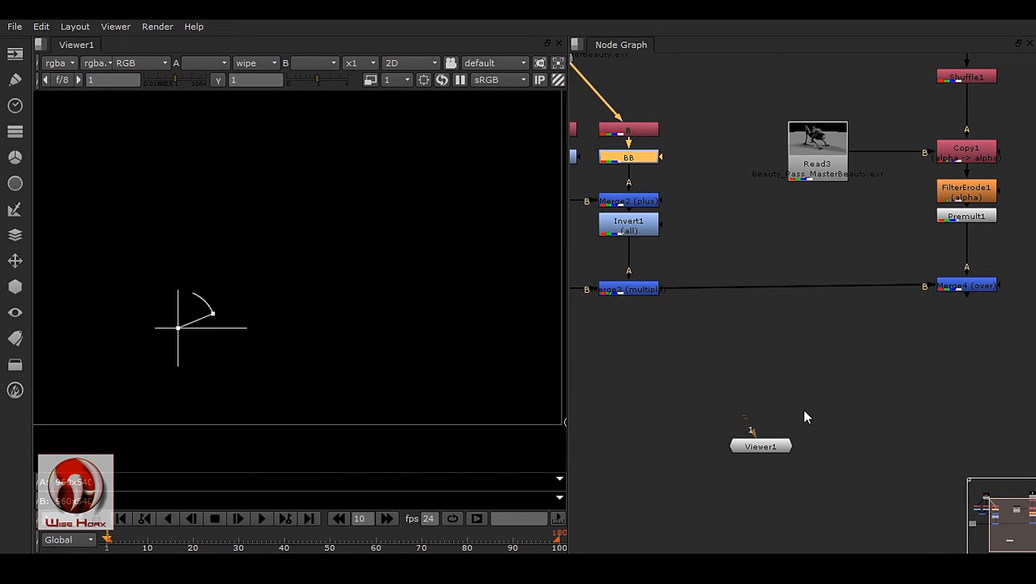
pyautogui.moveTo(801, 407); pyautogui.dragTo(818, 383, button='middle')
pyautogui.click(256, 62)
pyautogui.click(264, 24)
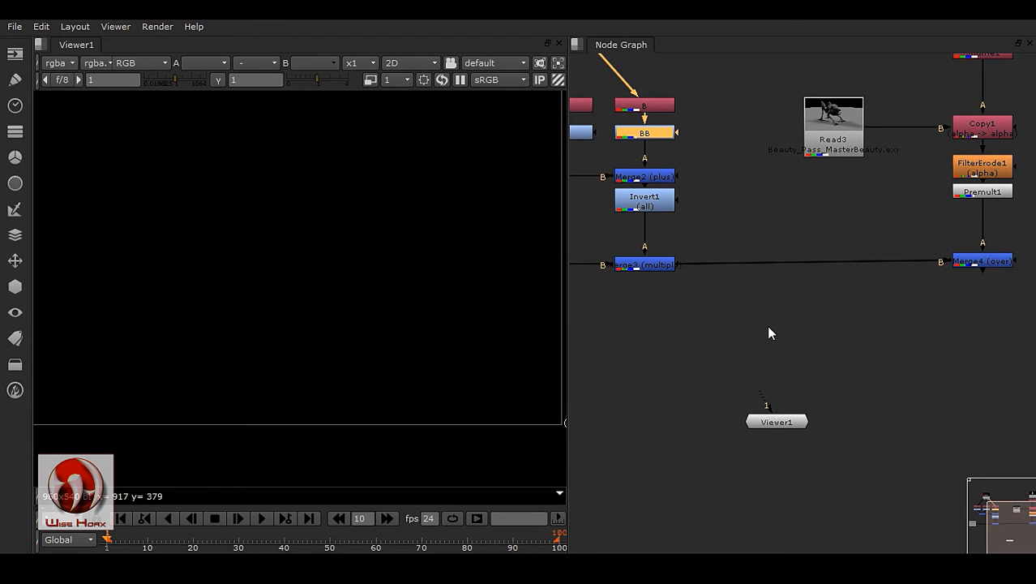
# - Connect Viewer input 1 to Merge4 (over) and display it as the Viewer's A image, framed in full
pyautogui.moveTo(755, 396); pyautogui.dragTo(754, 399, button='middle')
pyautogui.moveTo(769, 404); pyautogui.dragTo(991, 263)
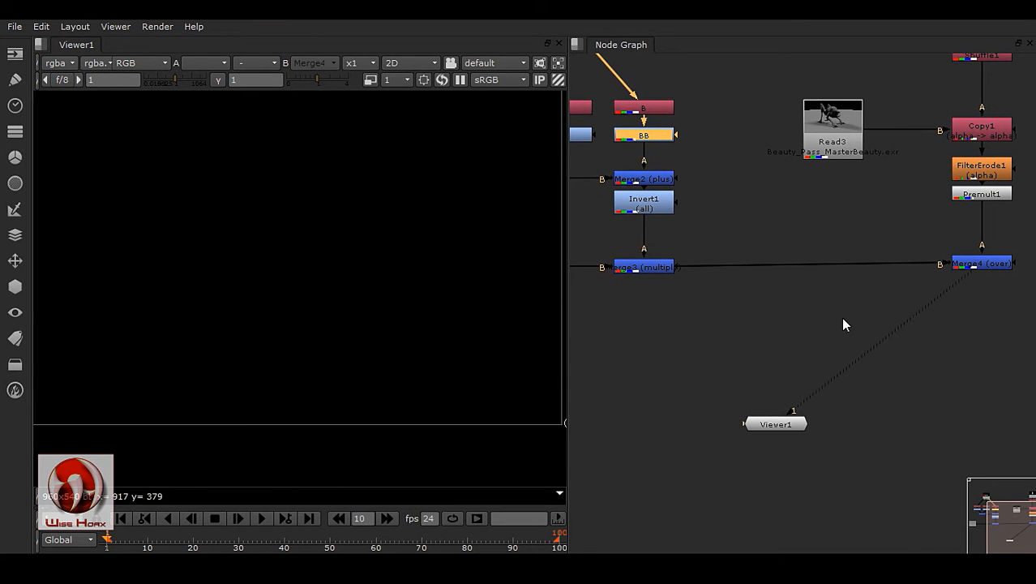
pyautogui.moveTo(833, 299); pyautogui.dragTo(854, 334, button='middle')
pyautogui.press('f')
pyautogui.click(202, 63)
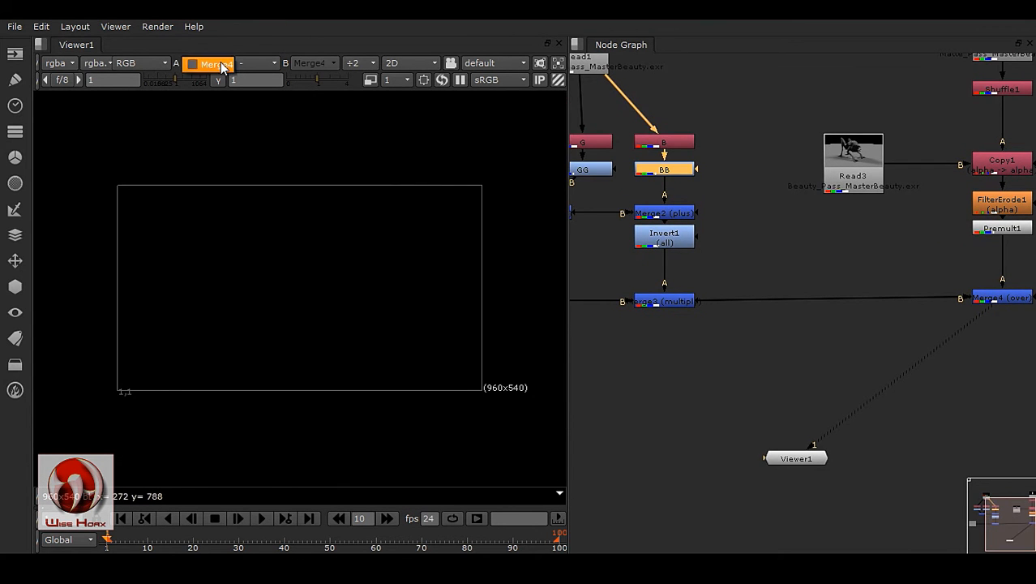
pyautogui.scroll(2, 408, 295)
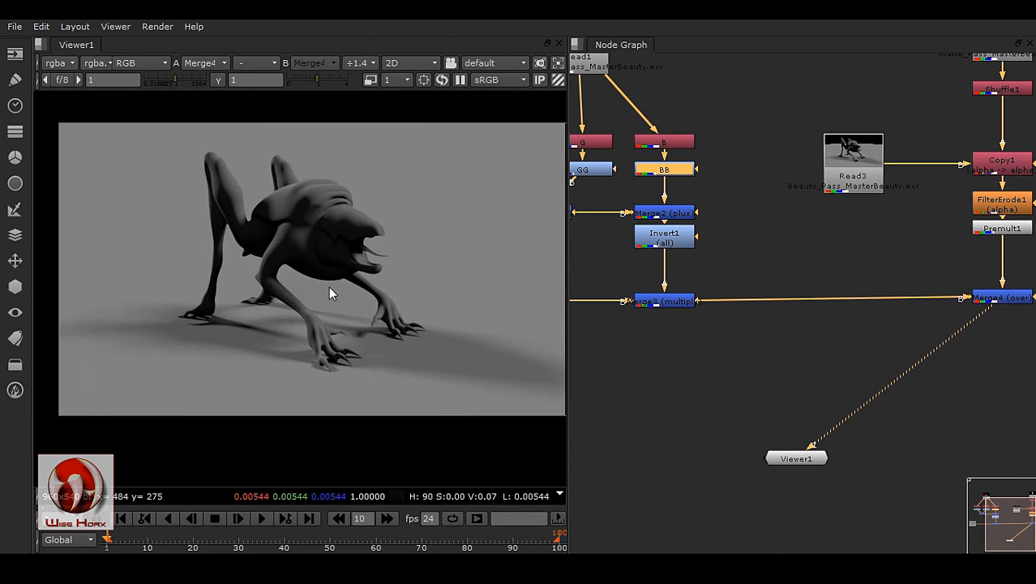
# - View the Read1 ground shadow pass and examine how its channels feed the shadow branch
pyautogui.moveTo(933, 299); pyautogui.dragTo(899, 332, button='middle')
pyautogui.scroll(-2, 902, 335)
pyautogui.moveTo(794, 85); pyautogui.dragTo(1020, 348)
pyautogui.click(659, 154)
pyautogui.press('1')
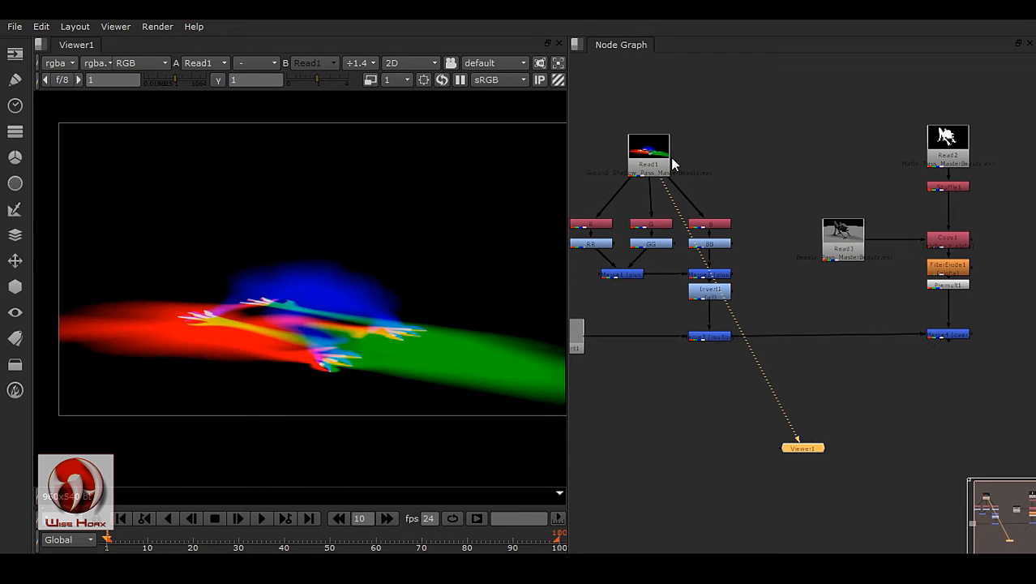
pyautogui.moveTo(365, 347); pyautogui.dragTo(338, 344, button='middle')
pyautogui.moveTo(744, 321); pyautogui.dragTo(815, 287, button='middle')
pyautogui.moveTo(921, 327); pyautogui.dragTo(867, 324, button='middle')
# - View the Merge4 (over) composite again and bring the shadow branch of the node graph into focus
pyautogui.click(969, 295)
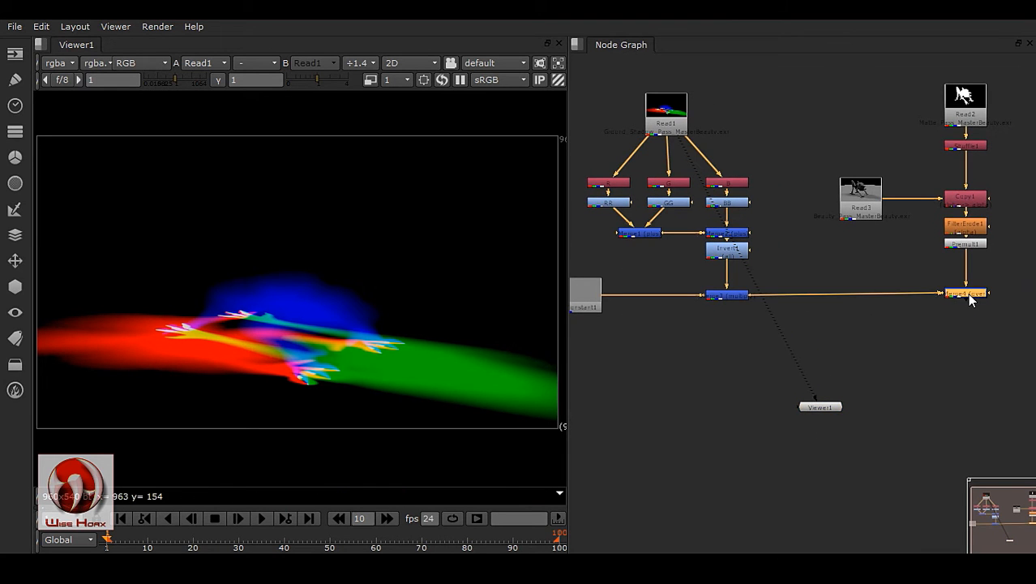
pyautogui.press('1')
pyautogui.moveTo(746, 266); pyautogui.dragTo(815, 307, button='middle')
pyautogui.scroll(2, 722, 229)
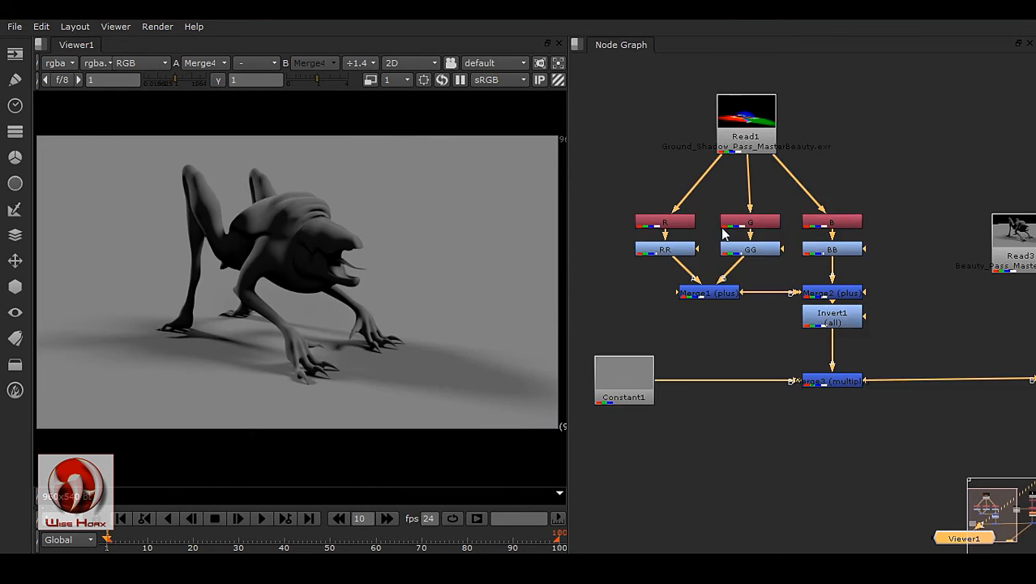
# - Move the Read1 shadow pass node further above the R, G and B Shuffle nodes
pyautogui.moveTo(603, 191); pyautogui.dragTo(887, 341)
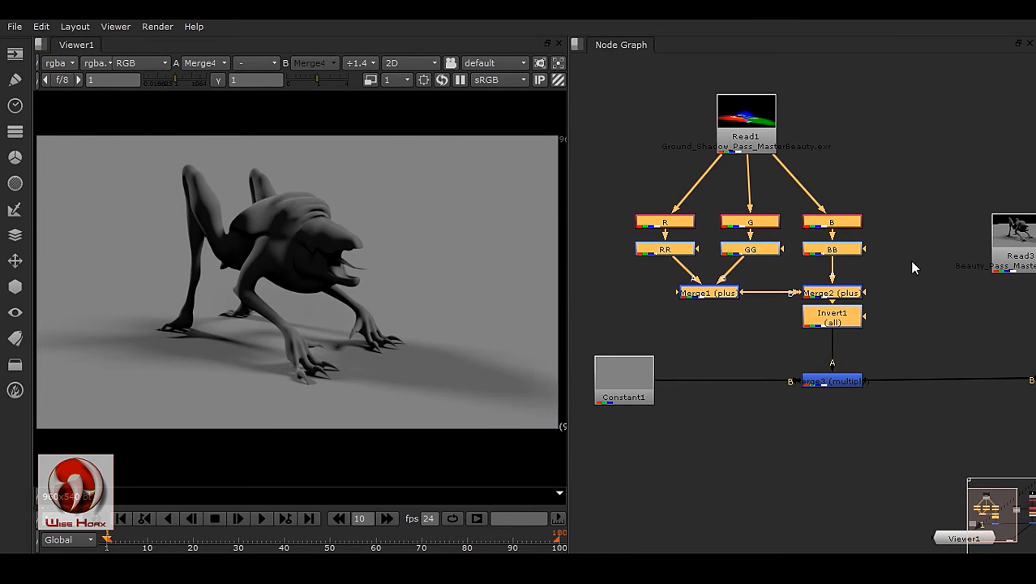
pyautogui.click(850, 128)
pyautogui.moveTo(849, 127); pyautogui.dragTo(851, 184, button='middle')
pyautogui.moveTo(783, 192); pyautogui.dragTo(787, 144)
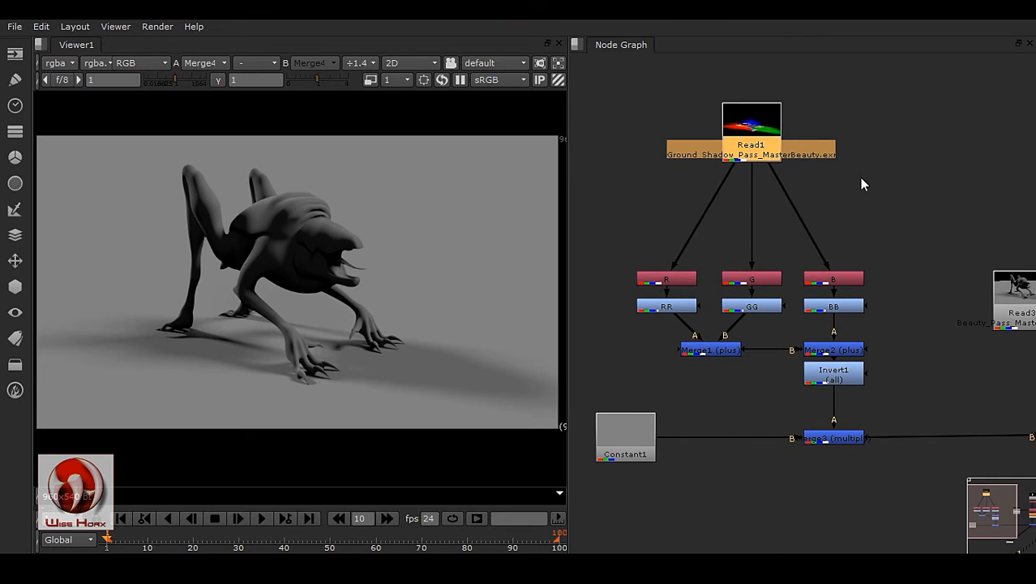
pyautogui.scroll(-2, 872, 307)
# - Group the R, G and B Shuffles, their Grades, Merge1, Merge2 and Invert1 into one Group node, and close its settings
pyautogui.click(851, 328)
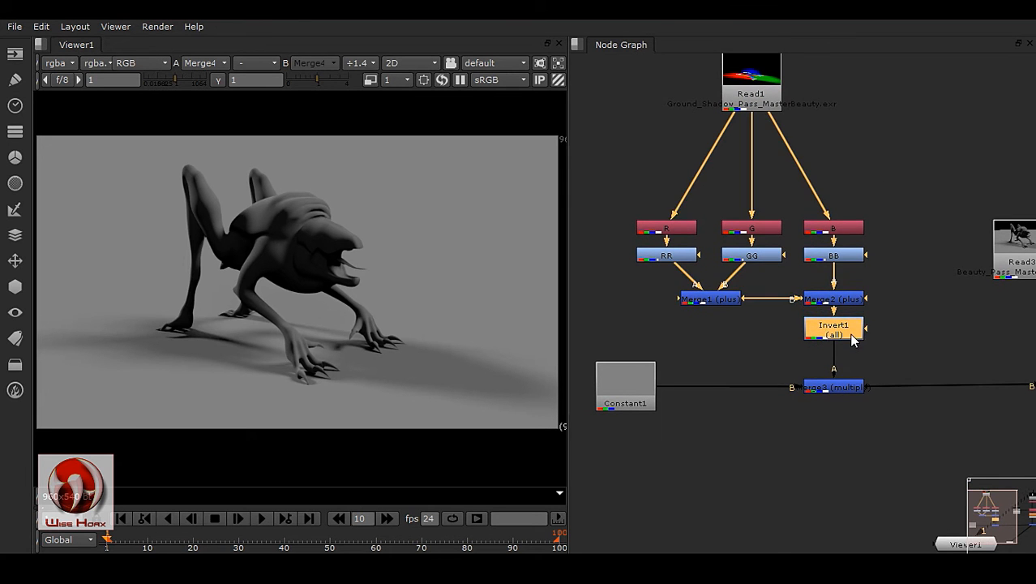
pyautogui.moveTo(611, 183); pyautogui.dragTo(891, 351)
pyautogui.press('ctrl')
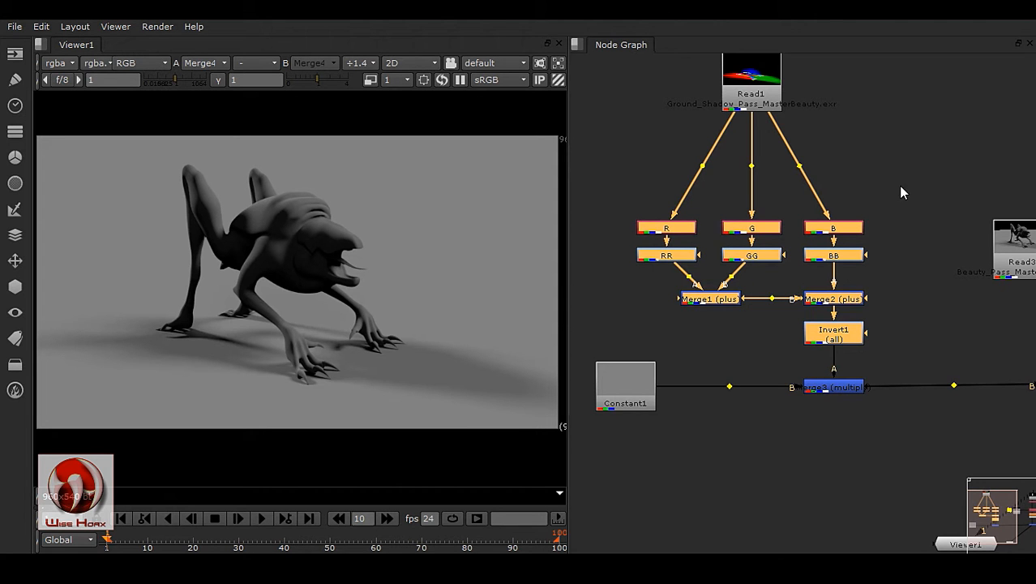
pyautogui.hotkey('ctrl', 'g')
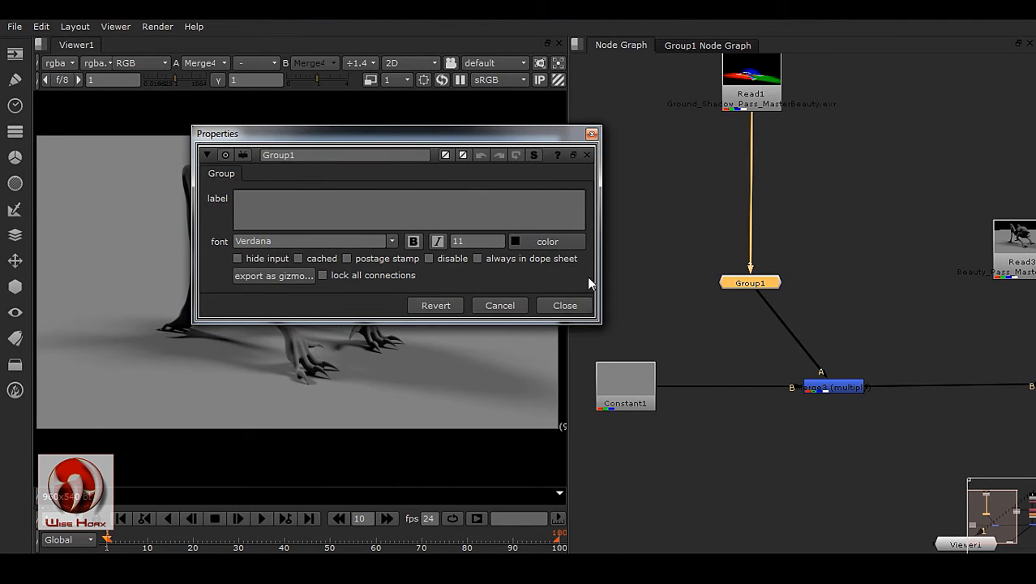
pyautogui.click(565, 305)
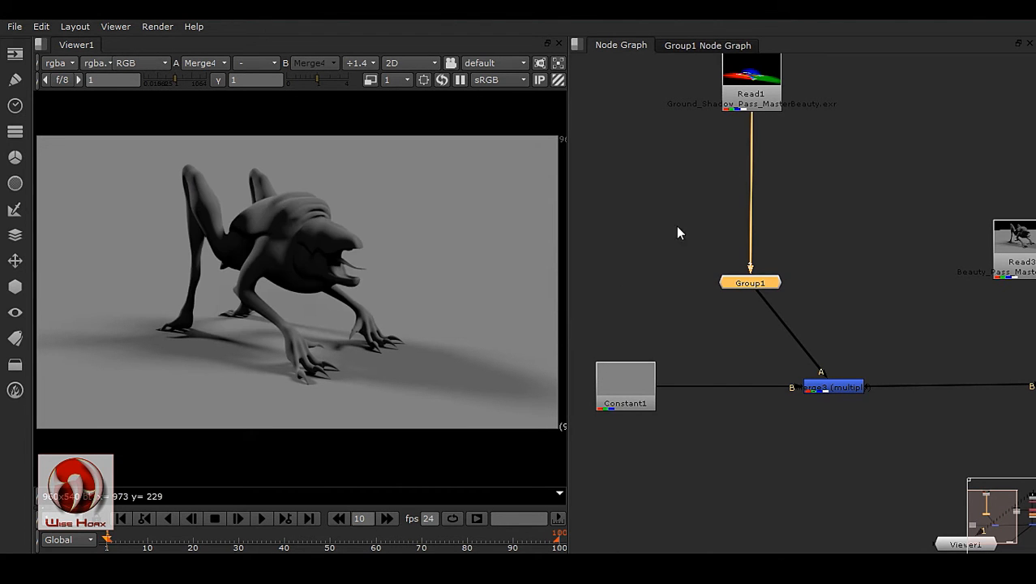
# - Open the group's internal node graph and move Input1 above the other two input nodes
pyautogui.click(701, 44)
pyautogui.scroll(1, 876, 341)
pyautogui.scroll(2, 900, 426)
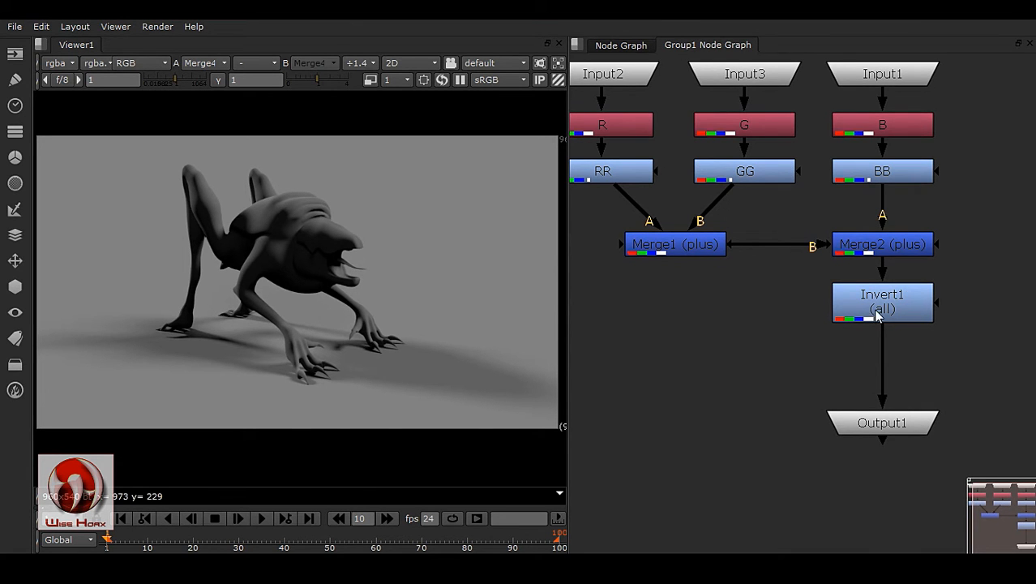
pyautogui.press('f')
pyautogui.click(661, 193)
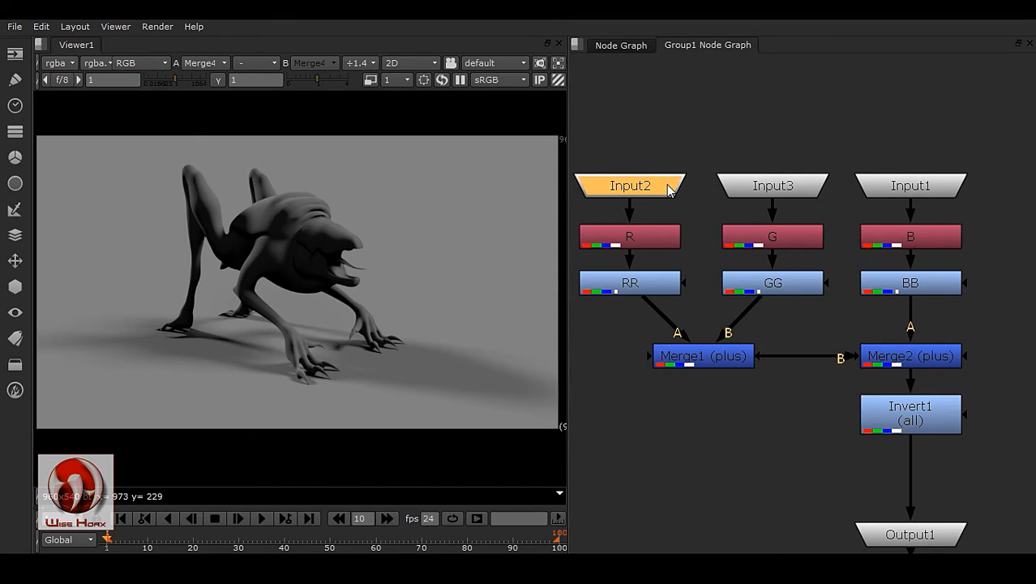
pyautogui.moveTo(786, 274); pyautogui.dragTo(812, 337, button='middle')
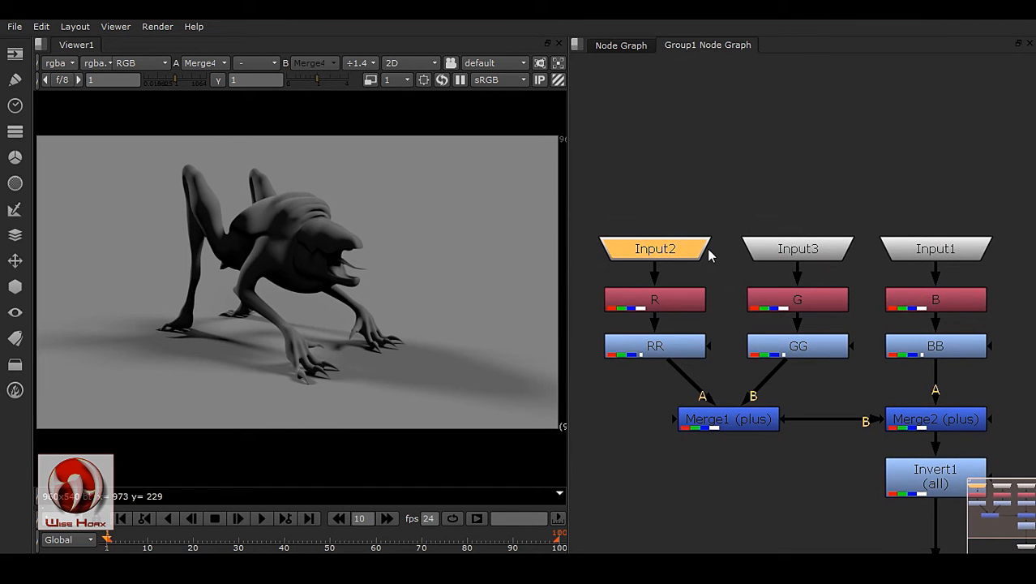
pyautogui.click(776, 199)
pyautogui.moveTo(949, 243); pyautogui.dragTo(897, 101)
# - Connect the G and R Shuffles to Input1, and delete the redundant Input2 and Input3 nodes
pyautogui.moveTo(825, 250); pyautogui.dragTo(875, 126)
pyautogui.moveTo(745, 201); pyautogui.dragTo(882, 114)
pyautogui.moveTo(678, 252); pyautogui.dragTo(658, 176)
pyautogui.moveTo(641, 217); pyautogui.dragTo(879, 110)
pyautogui.moveTo(807, 136); pyautogui.dragTo(535, 218)
pyautogui.press('Delete')
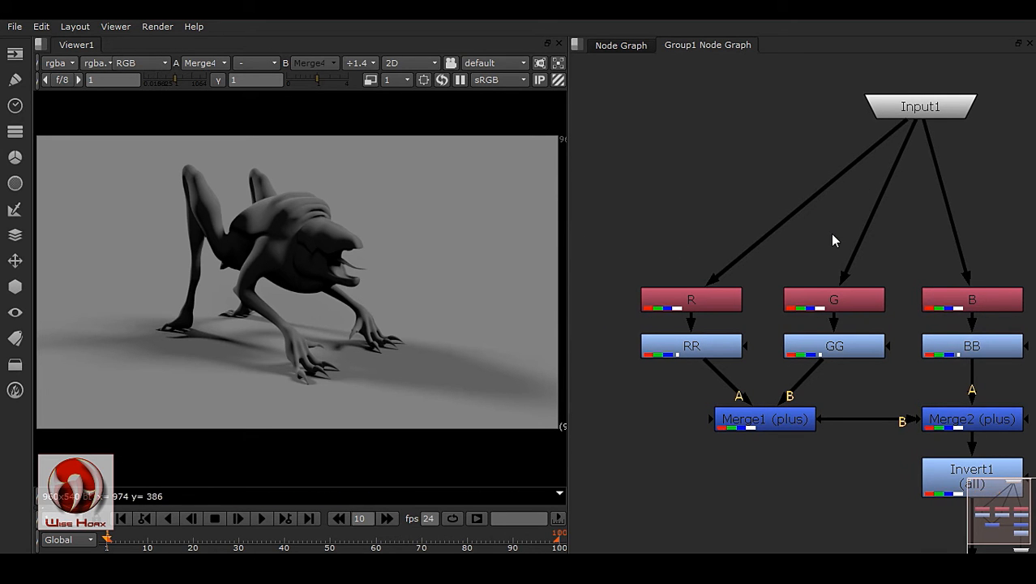
# - Center Input1 directly above the G Shuffle inside the group
pyautogui.press('f')
pyautogui.moveTo(867, 130); pyautogui.dragTo(773, 138)
pyautogui.press('f')
pyautogui.scroll(-2, 833, 262)
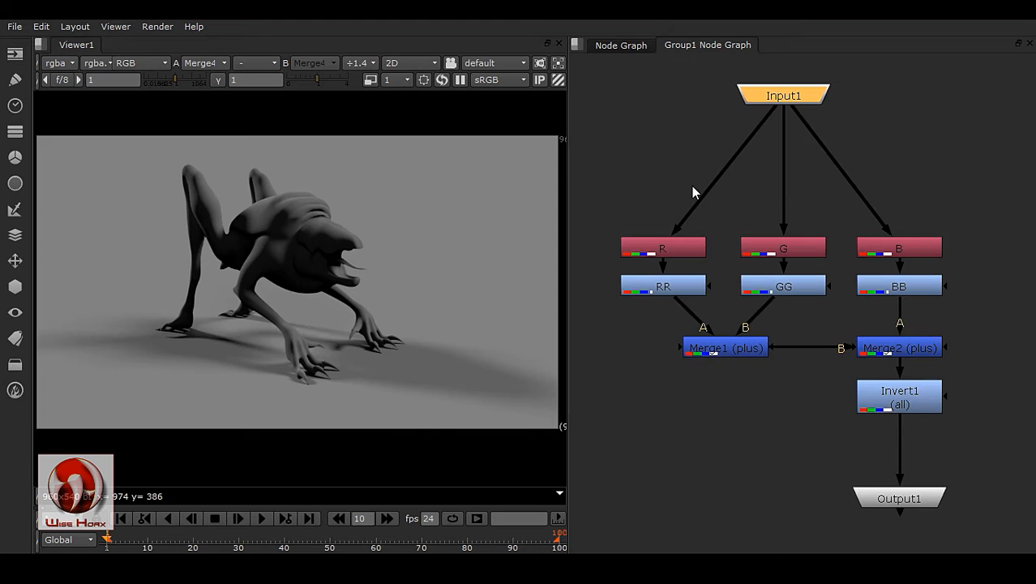
# - Return to the main node graph and open the Group1 node's properties beside the rendered image
pyautogui.click(636, 47)
pyautogui.moveTo(707, 195); pyautogui.dragTo(694, 257, button='middle')
pyautogui.click(699, 255)
pyautogui.moveTo(800, 285); pyautogui.dragTo(826, 248, button='middle')
pyautogui.scroll(1, 825, 254)
pyautogui.doubleClick(799, 290)
pyautogui.moveTo(514, 153); pyautogui.dragTo(780, 157)
# - Add the RR Grade's multiply to the group as a linked user knob
pyautogui.rightClick(478, 190)
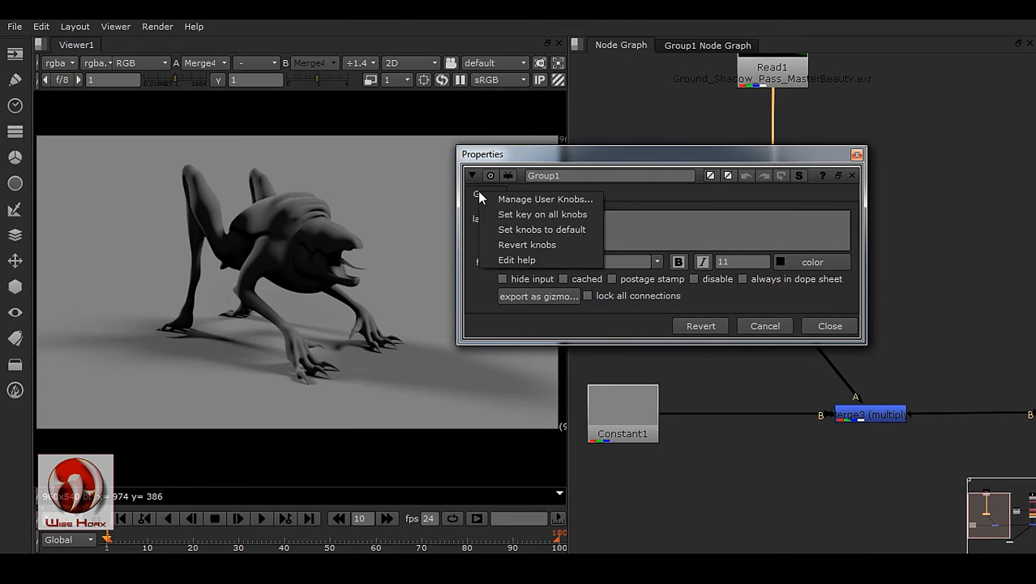
pyautogui.click(536, 200)
pyautogui.moveTo(605, 113); pyautogui.dragTo(536, 109)
pyautogui.click(569, 153)
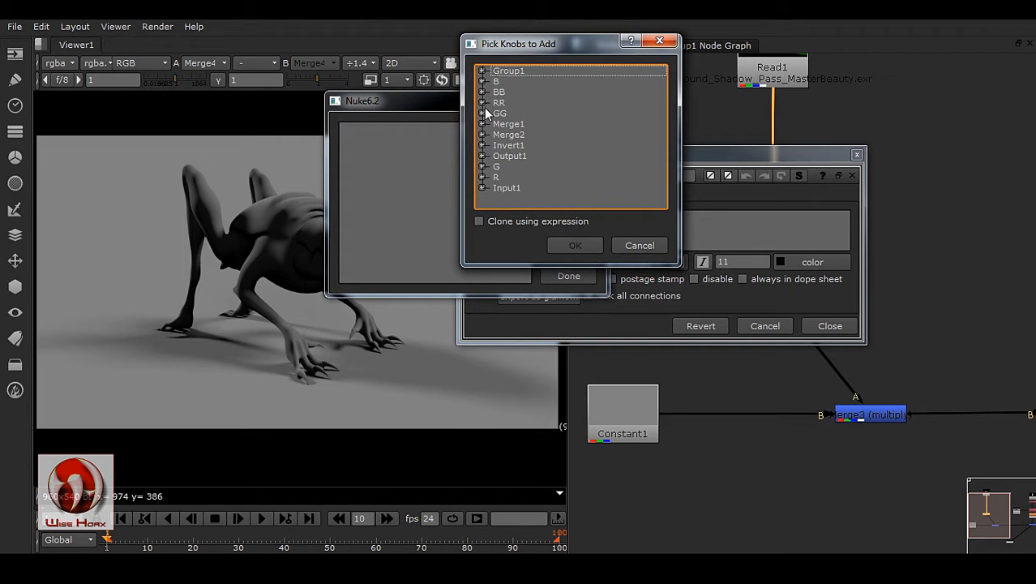
pyautogui.click(482, 102)
pyautogui.click(498, 113)
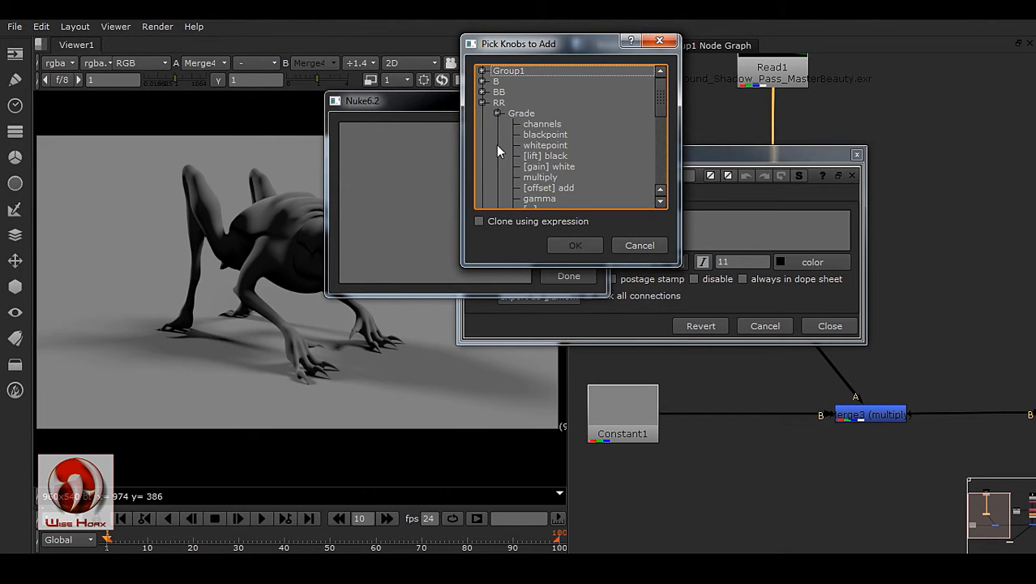
pyautogui.click(544, 177)
pyautogui.click(586, 244)
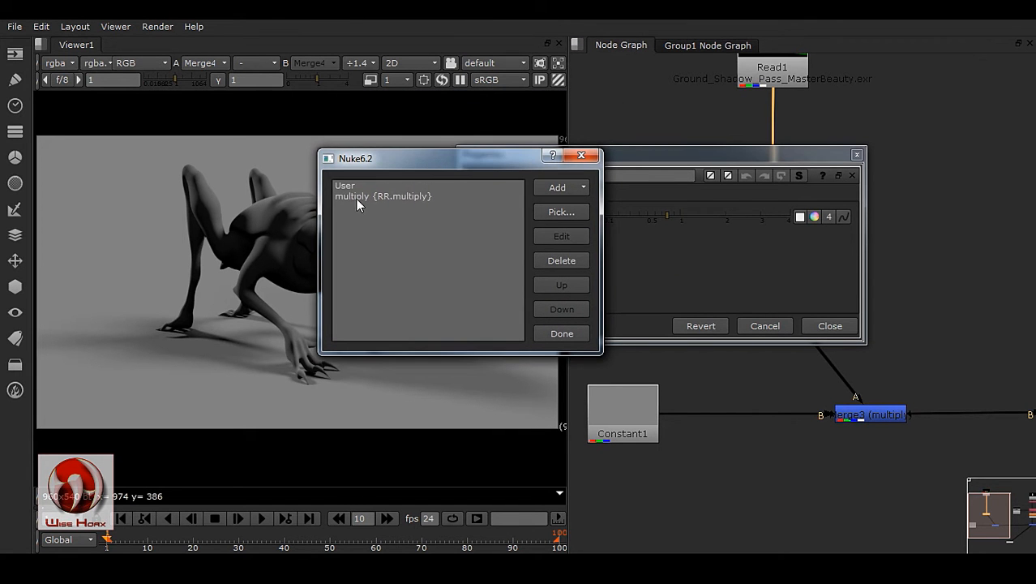
# - Label the group's RR multiply knob Red, keeping the user knob manager open
pyautogui.click(478, 198)
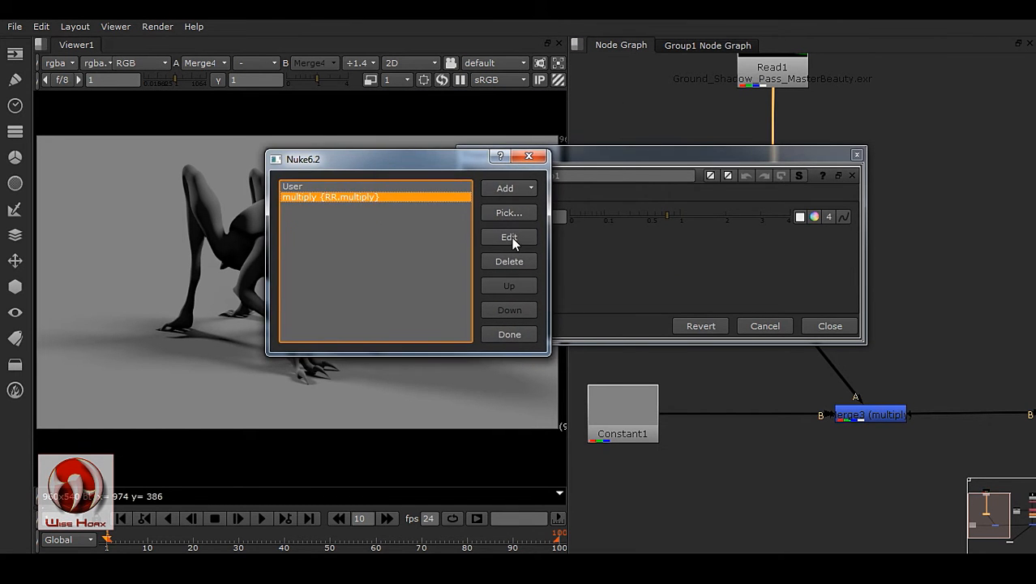
pyautogui.click(509, 237)
pyautogui.press('Tab')
pyautogui.write('Red')
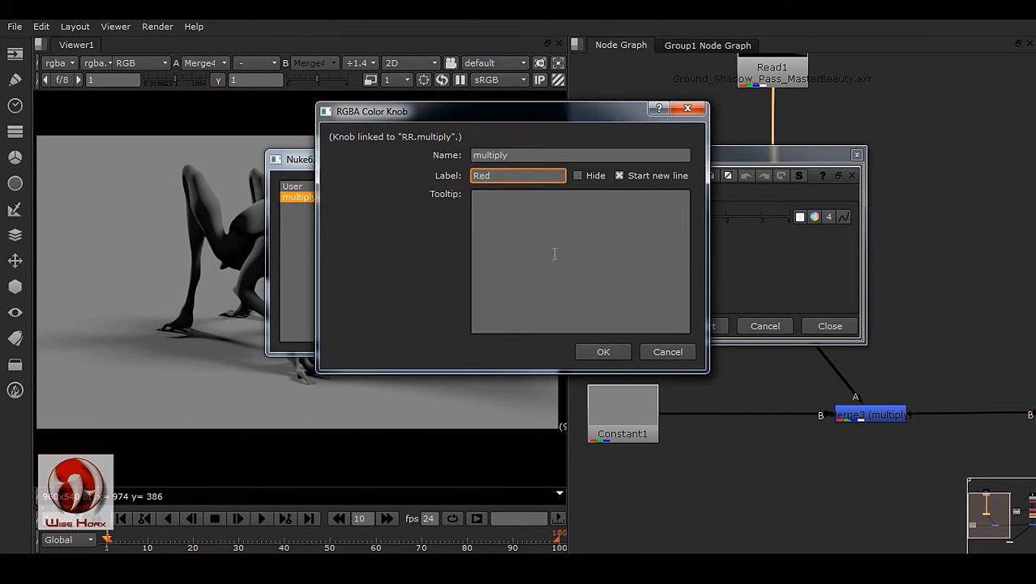
pyautogui.click(606, 352)
pyautogui.moveTo(451, 166); pyautogui.dragTo(356, 181)
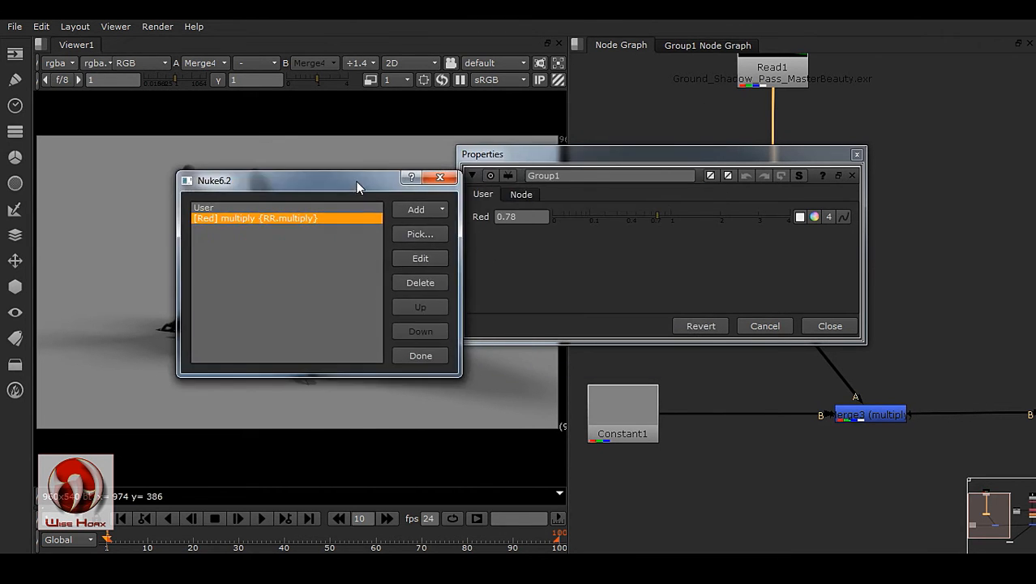
# - Add the GG Grade's multiply to the group as a linked user knob
pyautogui.click(433, 231)
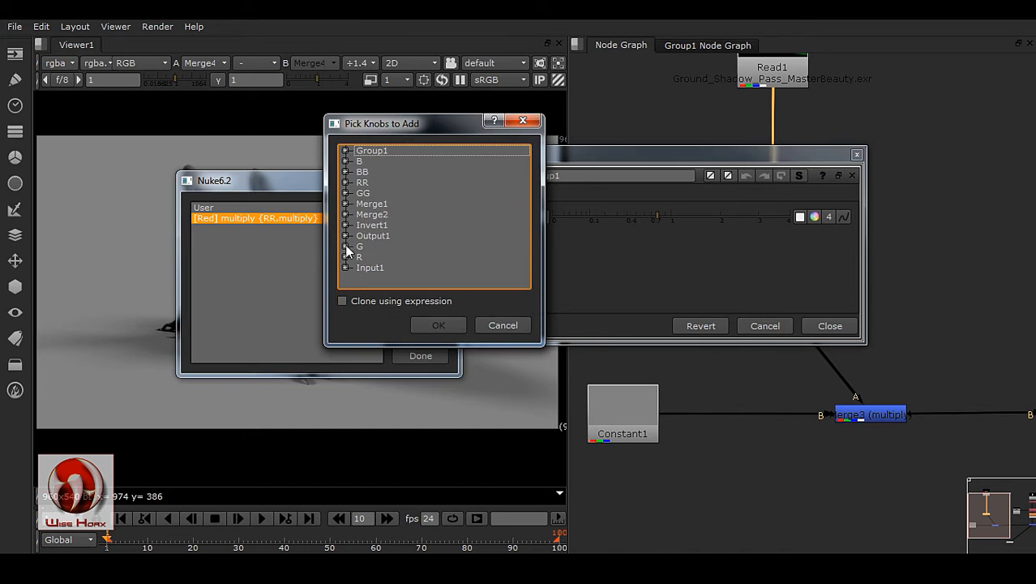
pyautogui.click(345, 193)
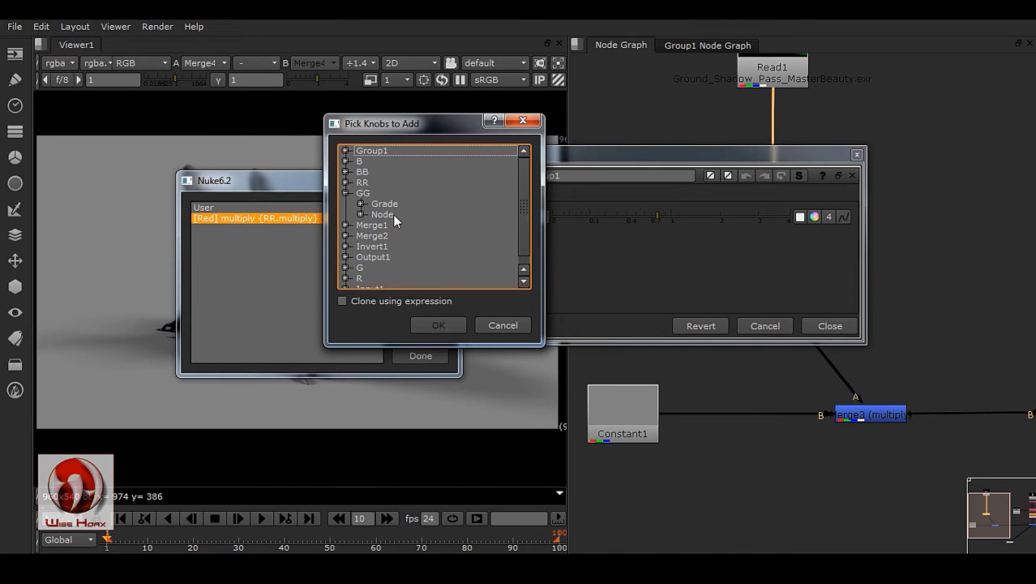
pyautogui.click(360, 204)
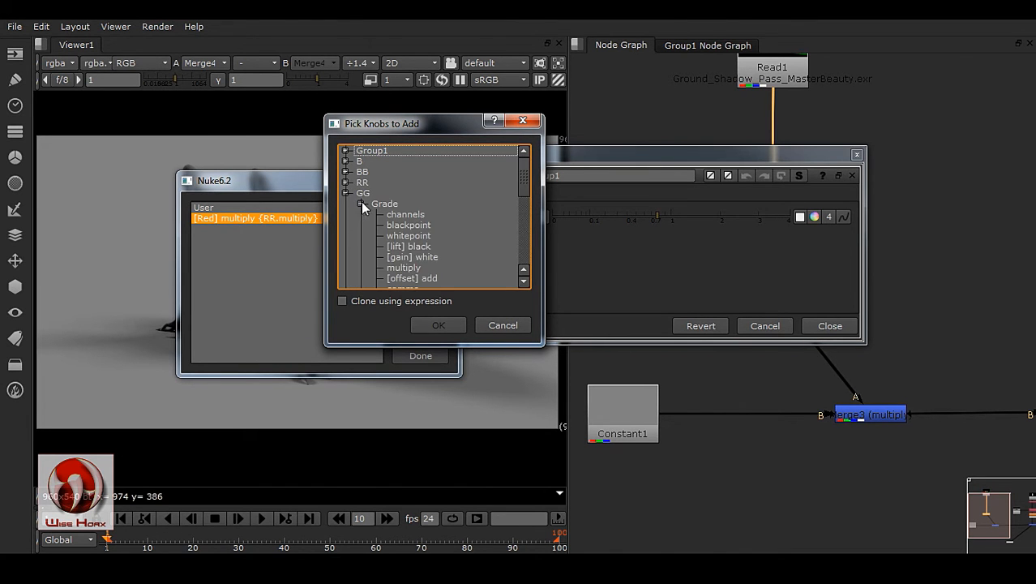
pyautogui.click(412, 268)
pyautogui.click(437, 325)
# - Label the group's GG multiply knob Green
pyautogui.click(285, 228)
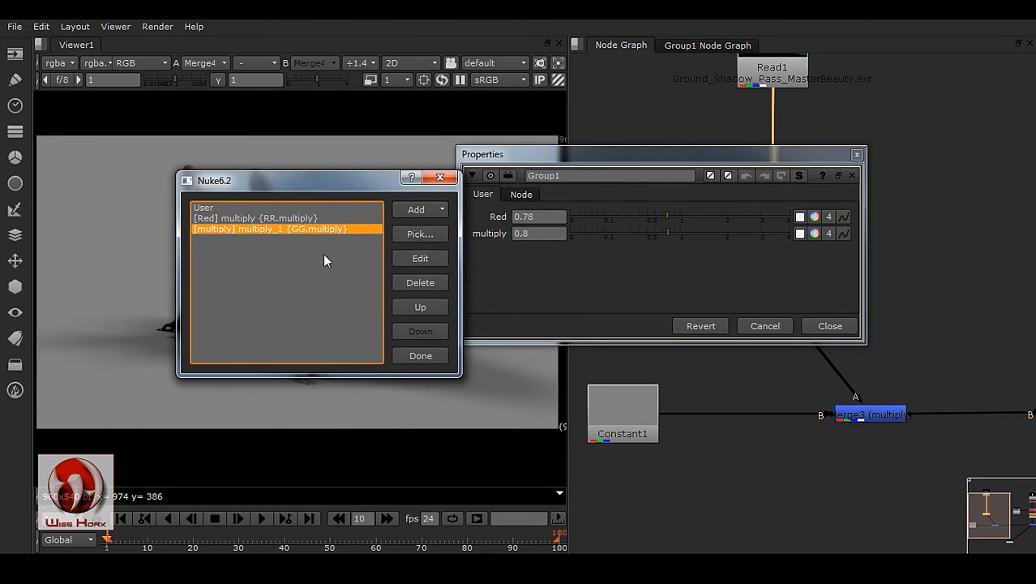
pyautogui.click(420, 258)
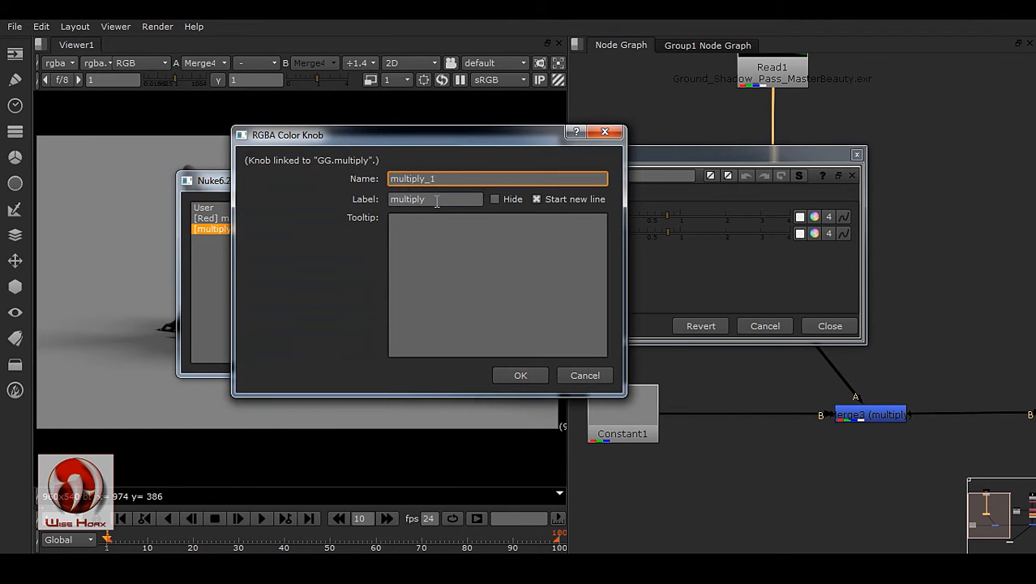
pyautogui.doubleClick(435, 200)
pyautogui.write('Green')
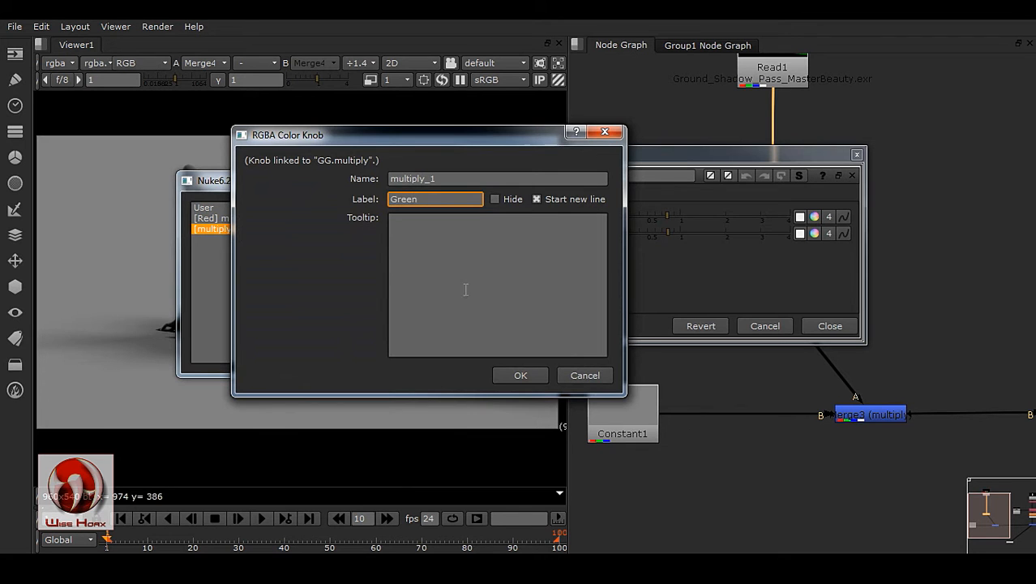
pyautogui.click(520, 375)
# - Add the BB Grade's multiply to the group as a linked user knob
pyautogui.click(422, 235)
pyautogui.click(335, 175)
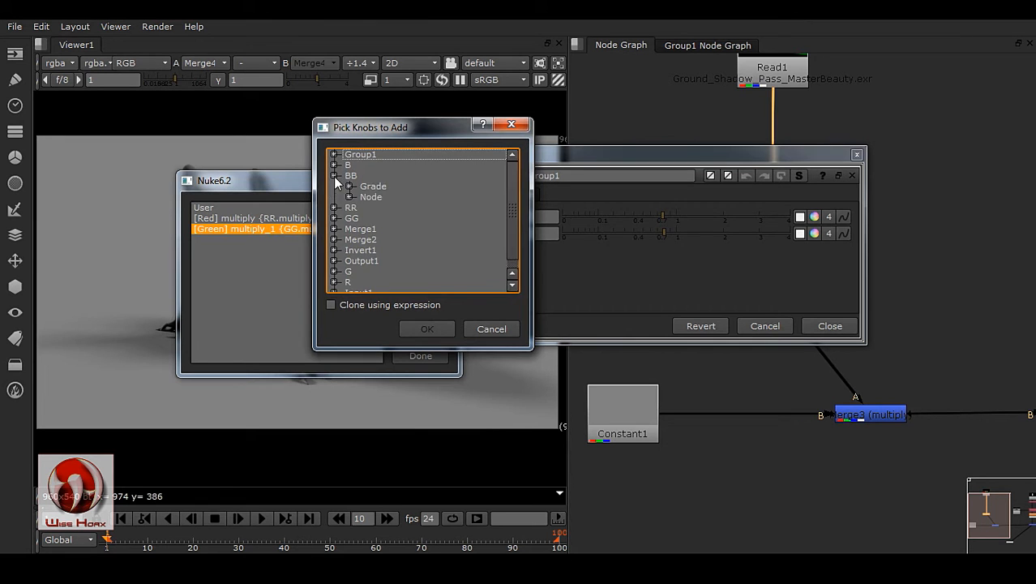
pyautogui.click(350, 187)
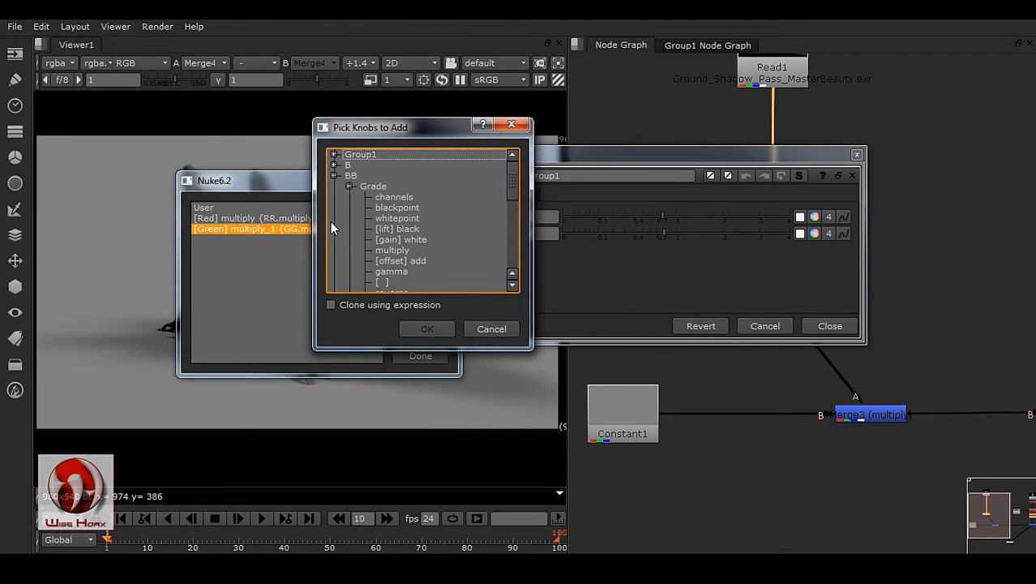
pyautogui.click(393, 251)
pyautogui.click(429, 329)
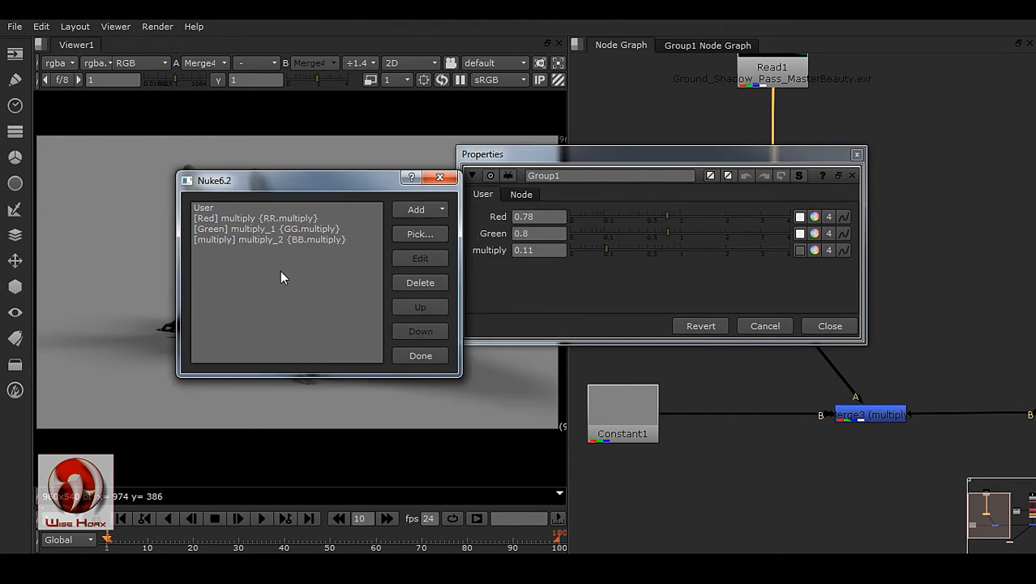
# - Label the group's BB multiply knob Blue and finish managing the user knobs
pyautogui.click(420, 258)
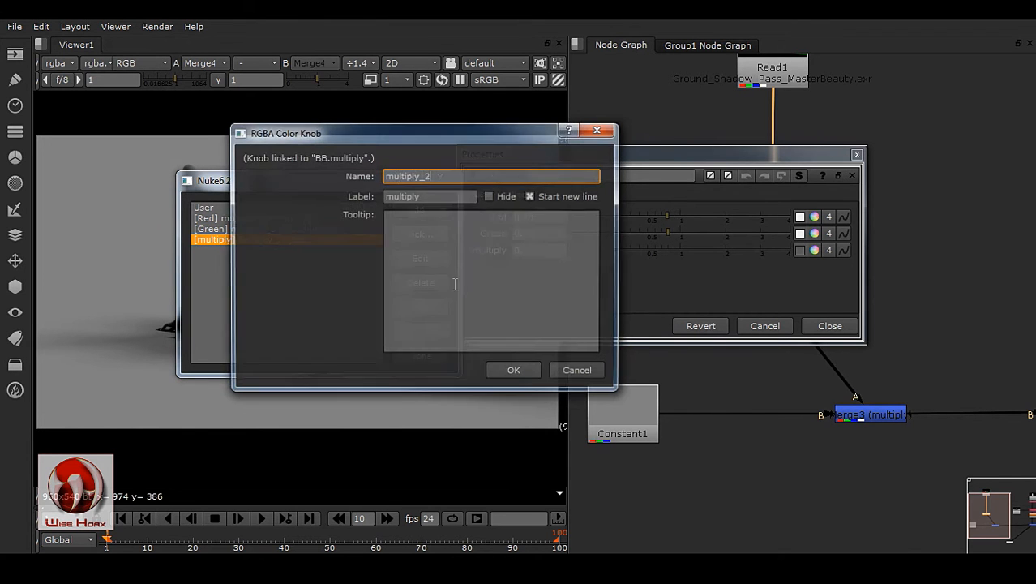
pyautogui.press('Tab')
pyautogui.write('Blue')
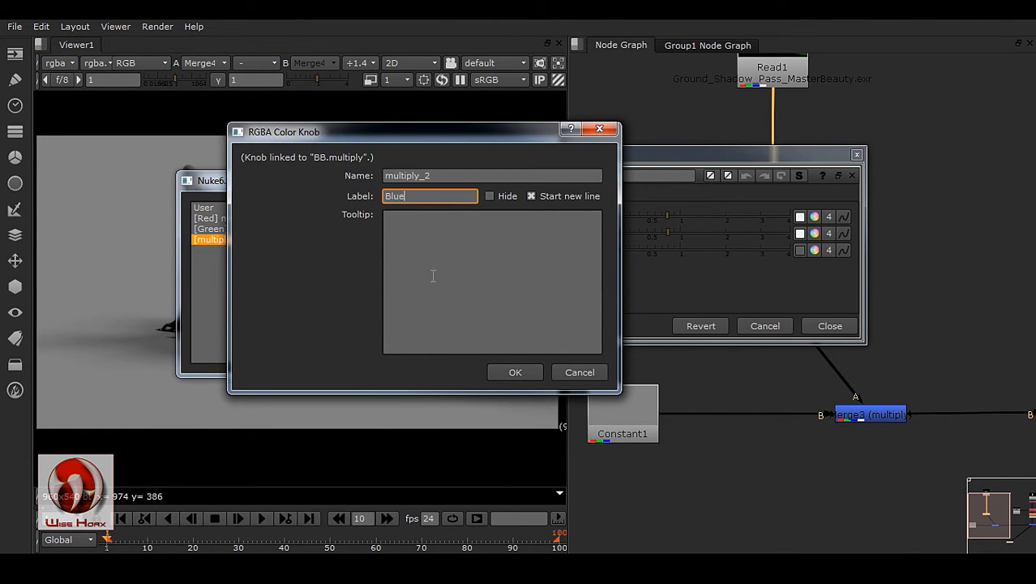
pyautogui.click(519, 372)
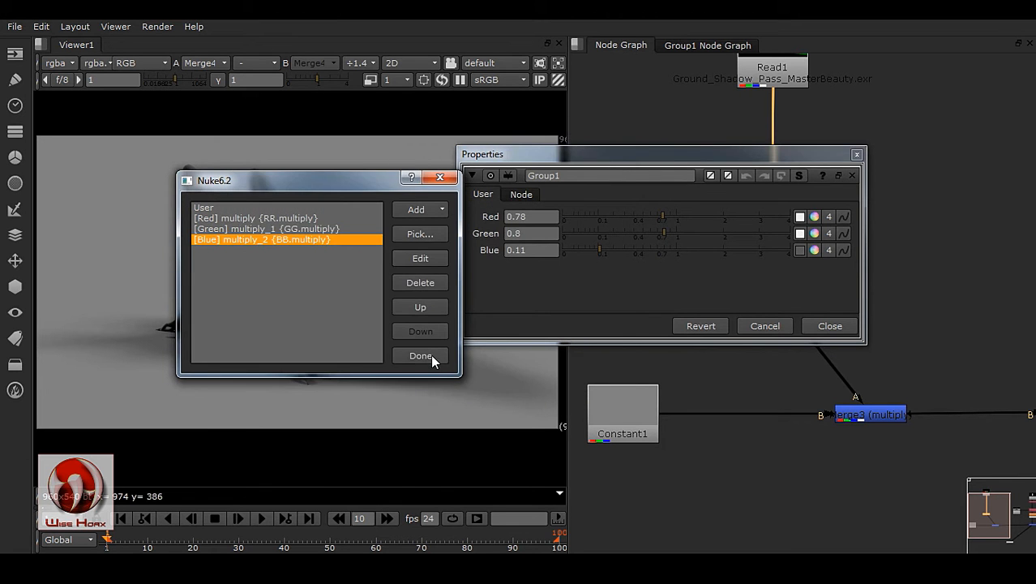
pyautogui.click(420, 356)
# - Move the group's properties clear of the rendered image and set the Blue multiply to 0.112
pyautogui.moveTo(610, 156); pyautogui.dragTo(779, 188)
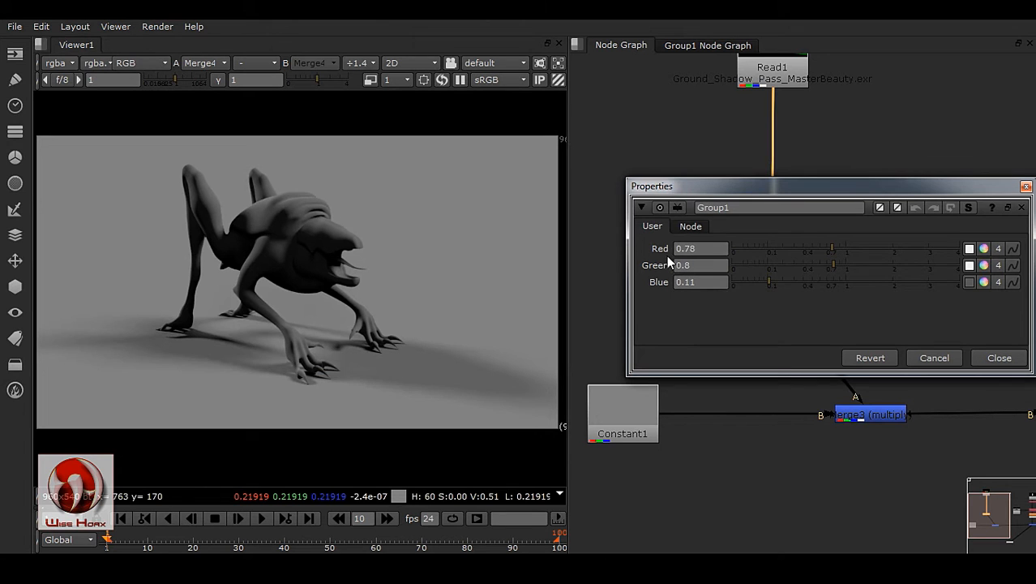
pyautogui.click(704, 251)
pyautogui.click(706, 263)
pyautogui.click(706, 283)
pyautogui.write('2')
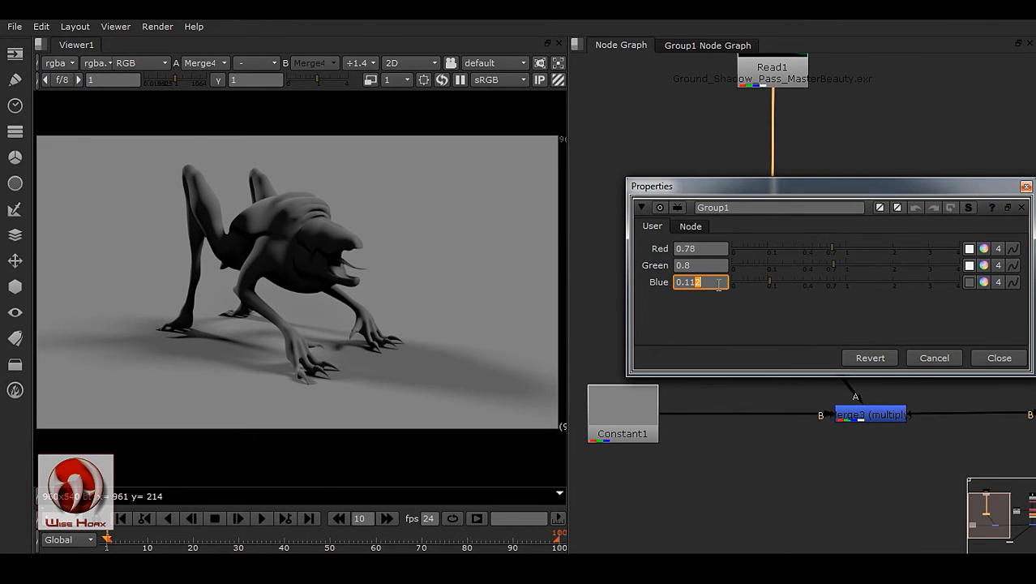
# - Rename the Group1 node as RGB_G_Shadow
pyautogui.moveTo(760, 207); pyautogui.dragTo(640, 208)
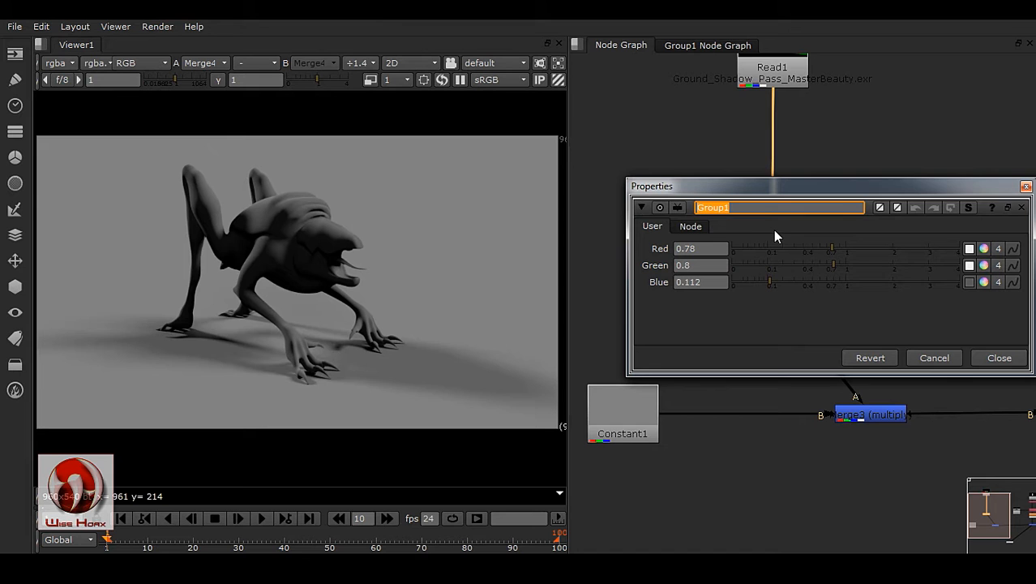
pyautogui.write('RGB_S')
pyautogui.press('BackSpace')
pyautogui.write('G_Shadow')
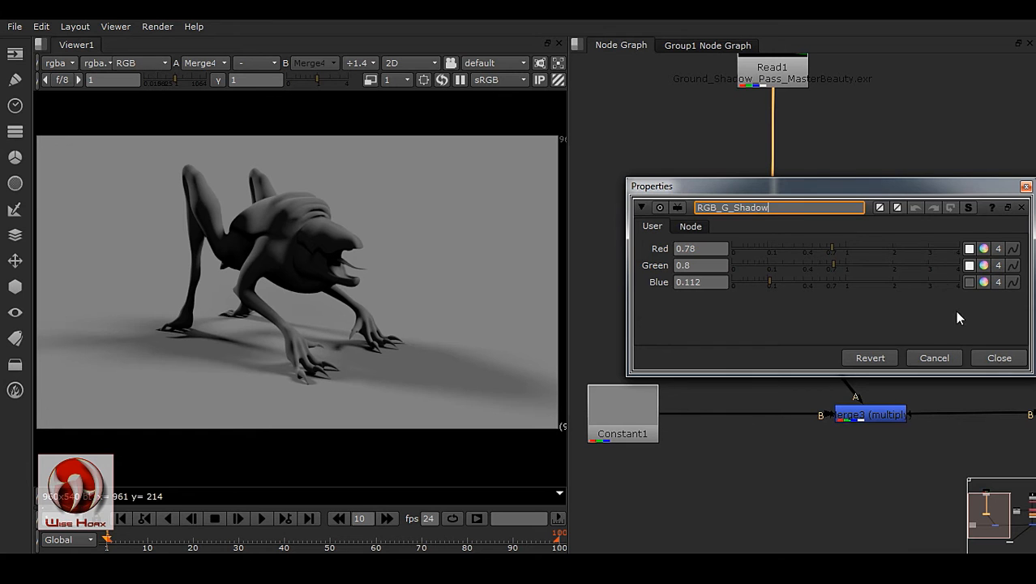
# - Set the RGB_G_Shadow group's tile color to the magenta palette swatch and close its properties
pyautogui.click(878, 206)
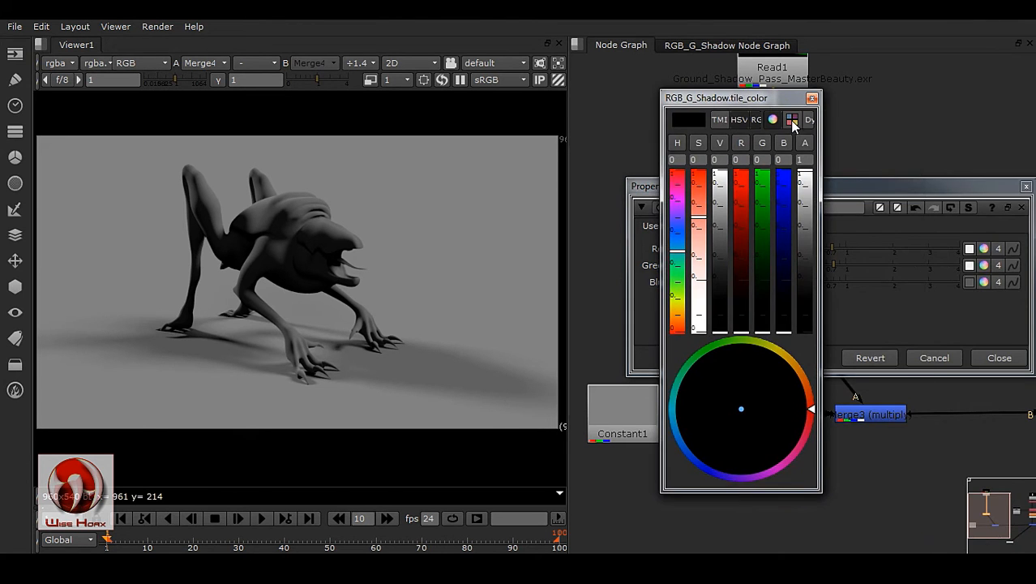
pyautogui.click(792, 120)
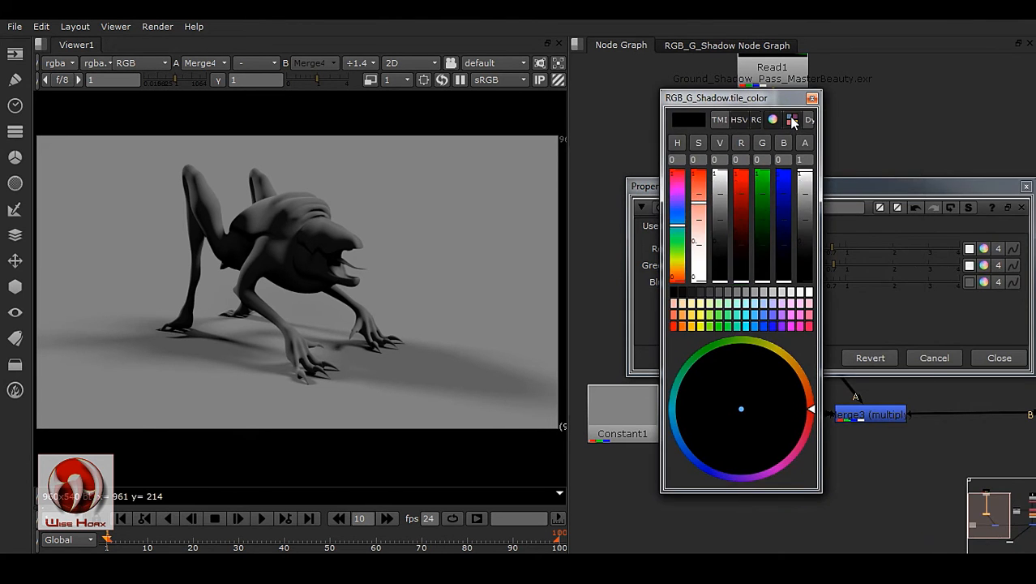
pyautogui.click(790, 326)
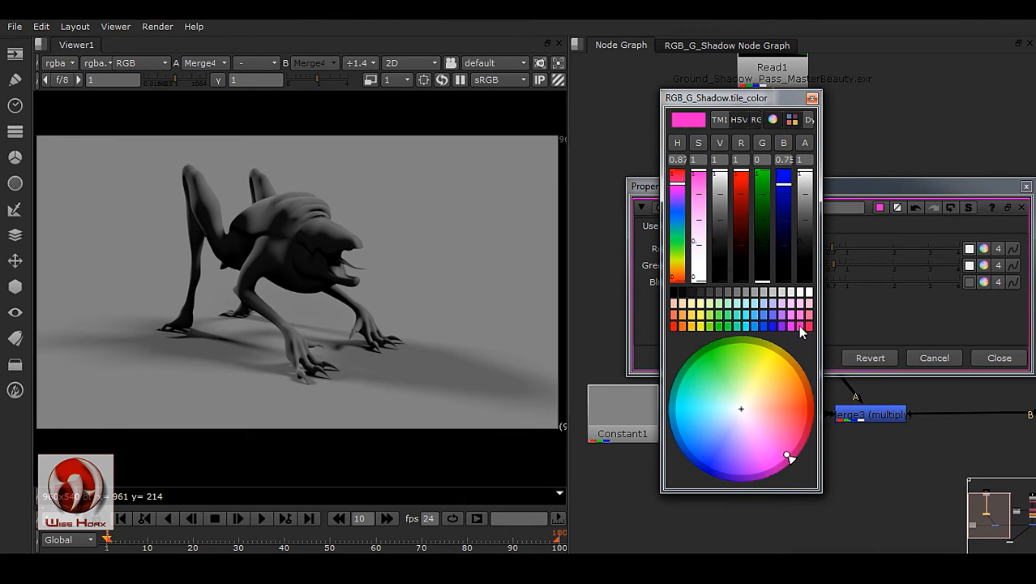
pyautogui.click(812, 98)
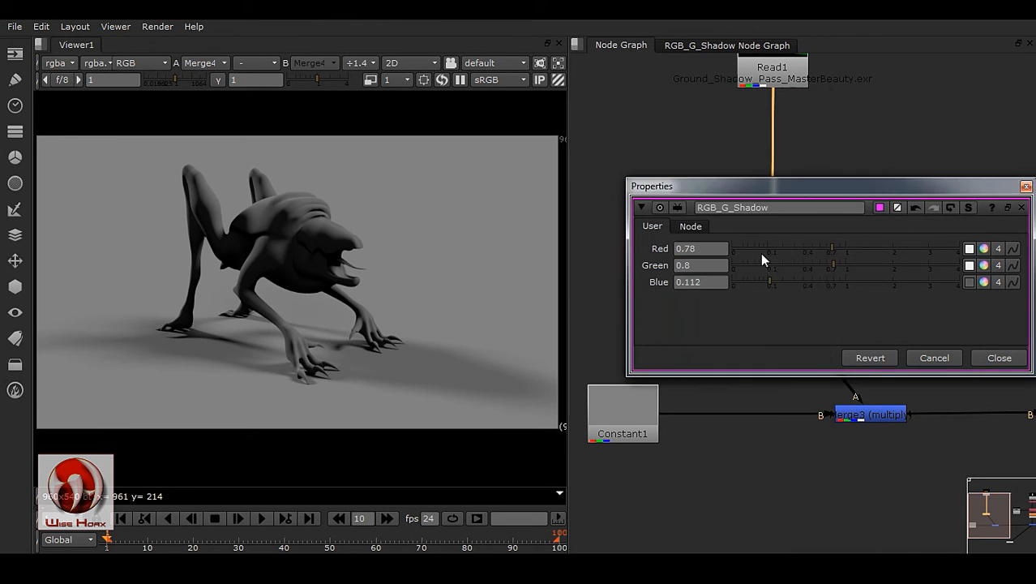
pyautogui.click(999, 358)
# - Examine the RGB_G_Shadow node's name and tile color up close in the node graph
pyautogui.click(918, 299)
pyautogui.scroll(5, 778, 300)
pyautogui.click(800, 285)
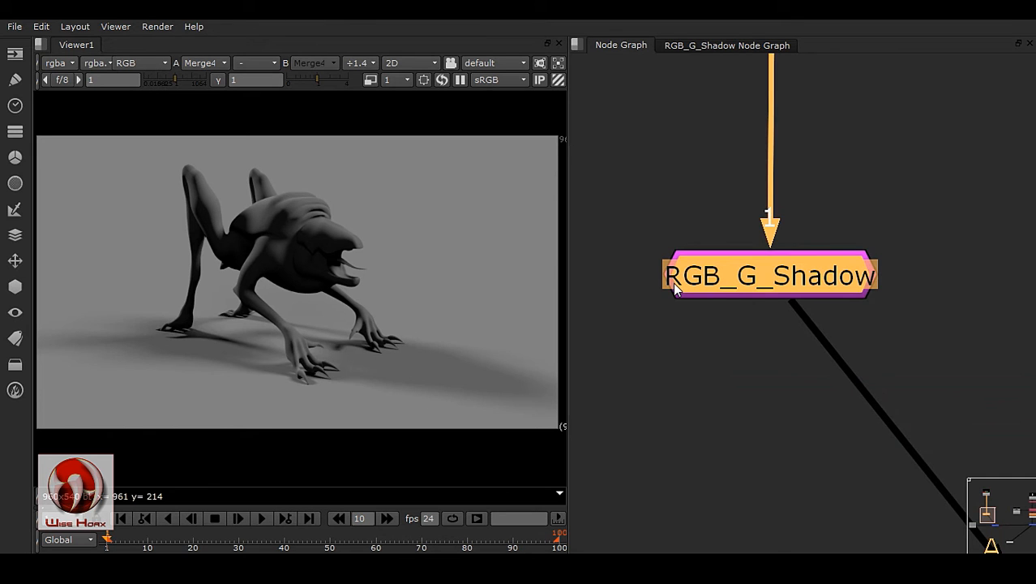
pyautogui.click(783, 332)
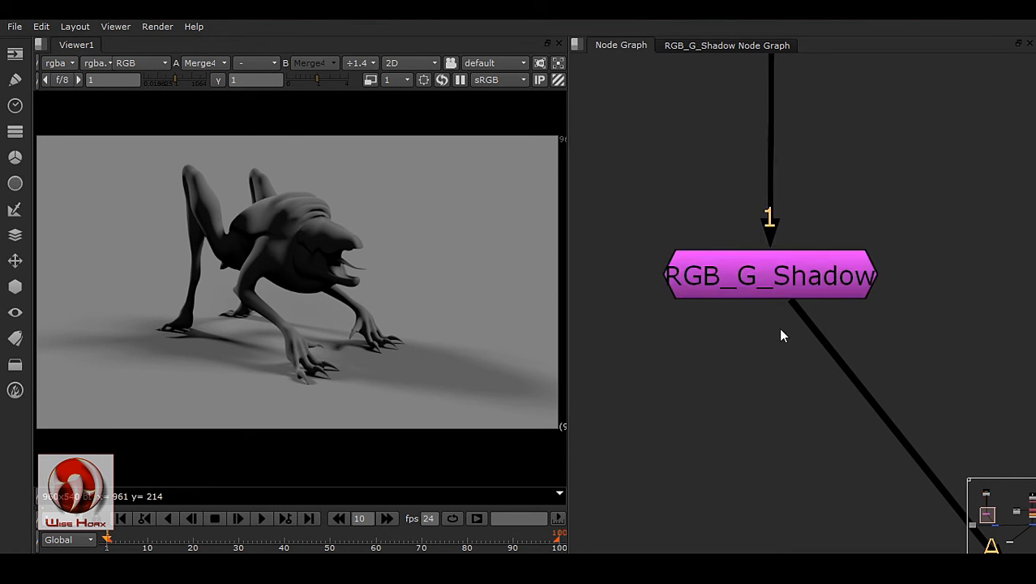
pyautogui.scroll(-3, 783, 328)
pyautogui.click(821, 300)
pyautogui.click(700, 294)
pyautogui.scroll(1, 699, 295)
pyautogui.scroll(6, 701, 300)
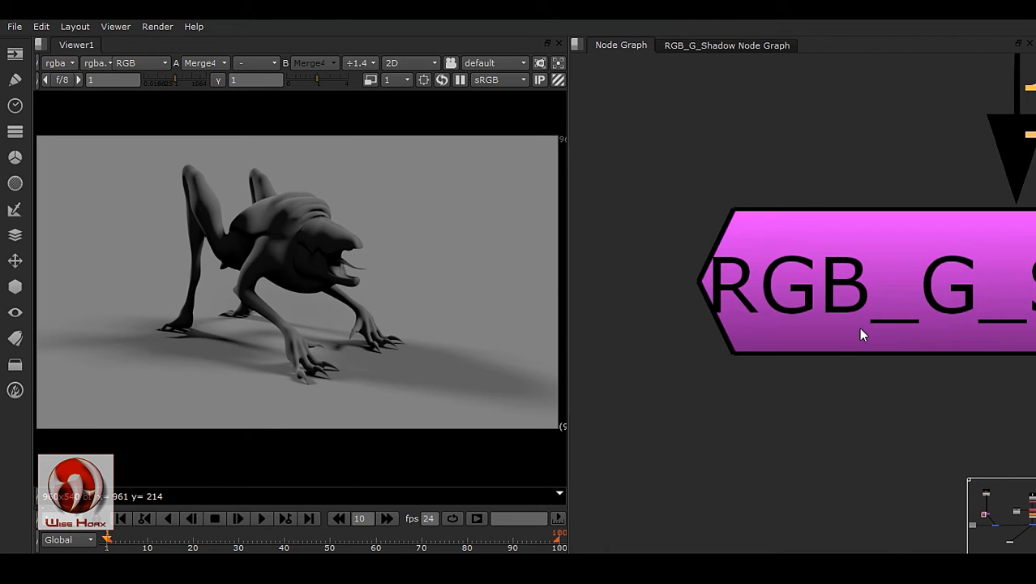
pyautogui.moveTo(891, 316); pyautogui.dragTo(811, 335, button='middle')
pyautogui.scroll(-3, 851, 367)
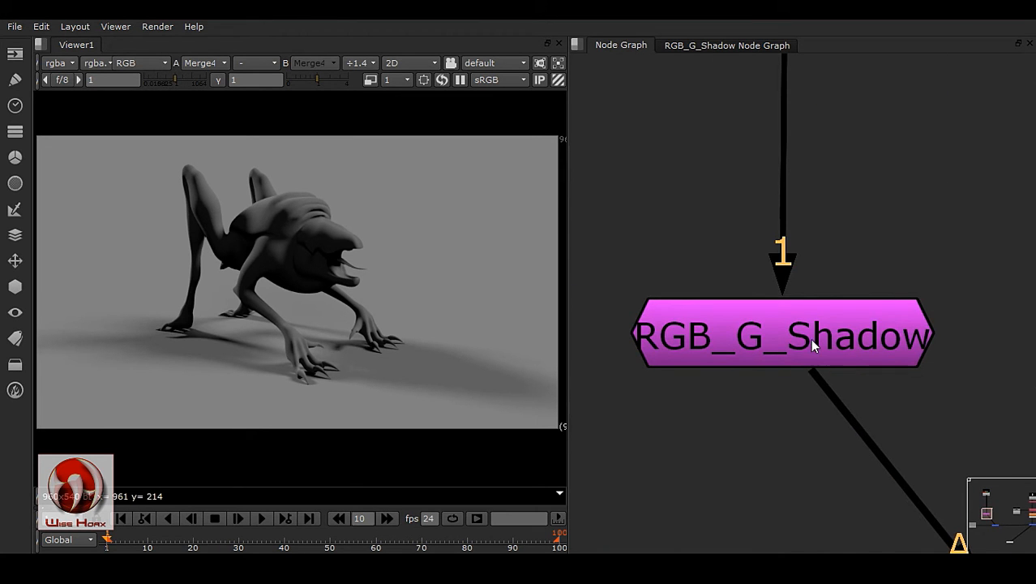
# - Export the RGB_G_Shadow group as a gizmo to the Desktop, overwriting RGB Ground Shadow.gizmo, and close its properties
pyautogui.click(823, 338)
pyautogui.doubleClick(839, 339)
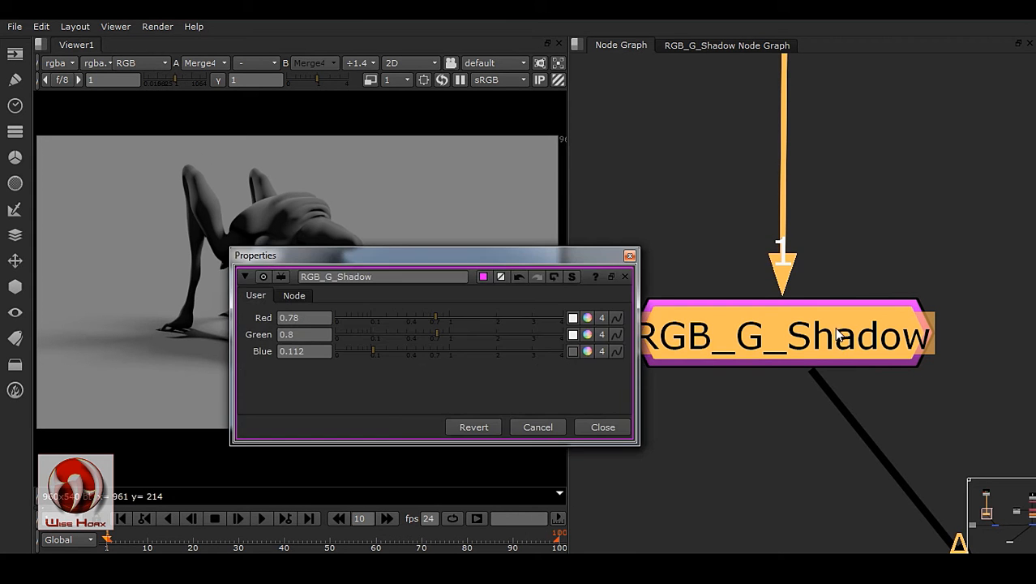
pyautogui.moveTo(497, 259); pyautogui.dragTo(753, 188)
pyautogui.click(556, 224)
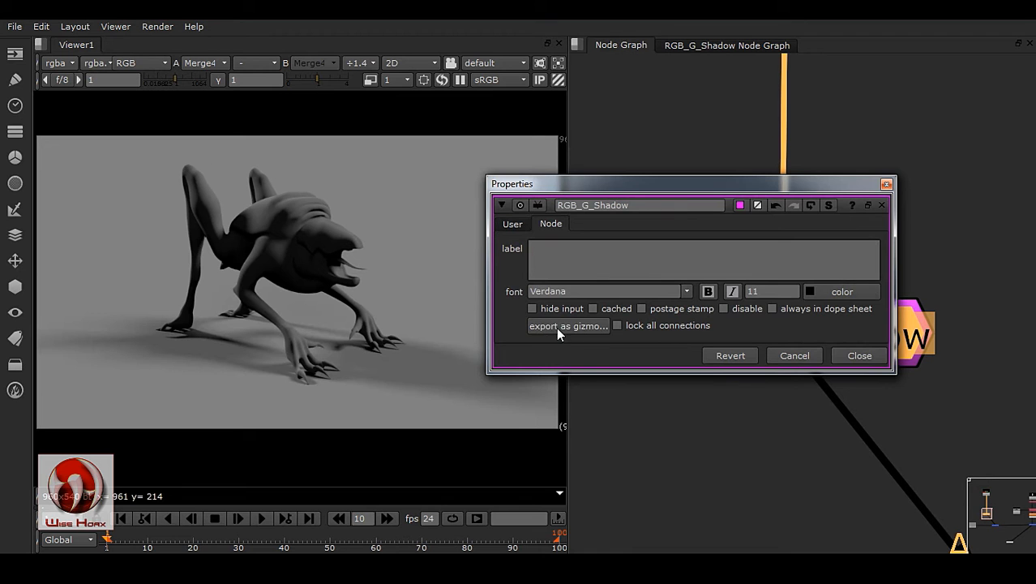
pyautogui.click(586, 328)
pyautogui.moveTo(543, 208); pyautogui.dragTo(653, 156)
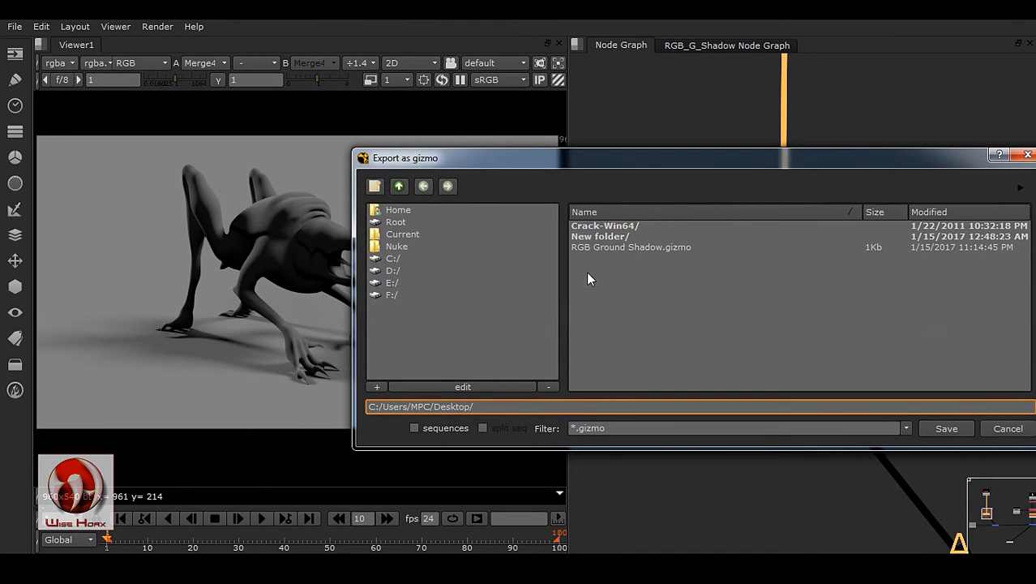
pyautogui.click(629, 248)
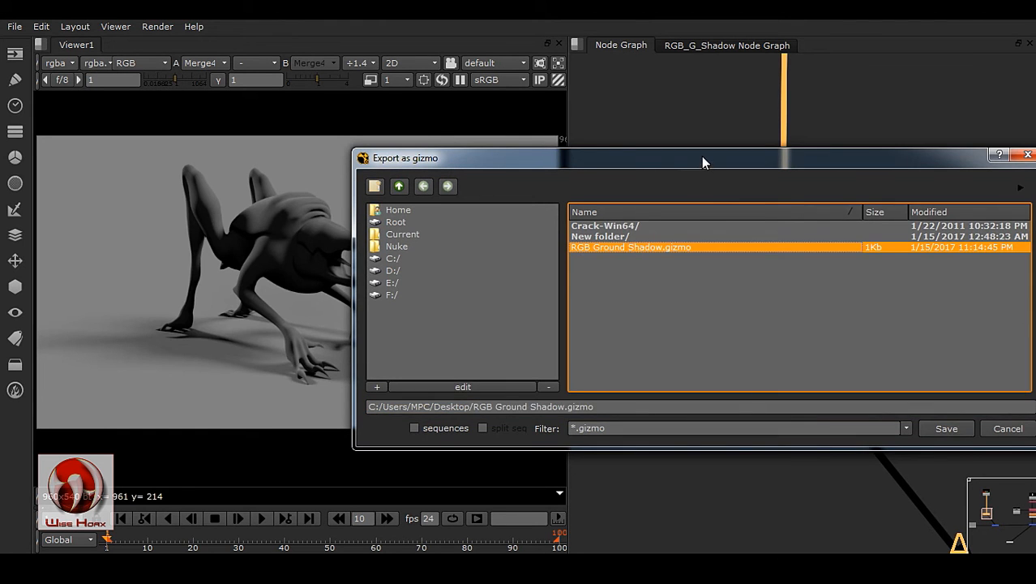
pyautogui.moveTo(702, 163); pyautogui.dragTo(543, 155)
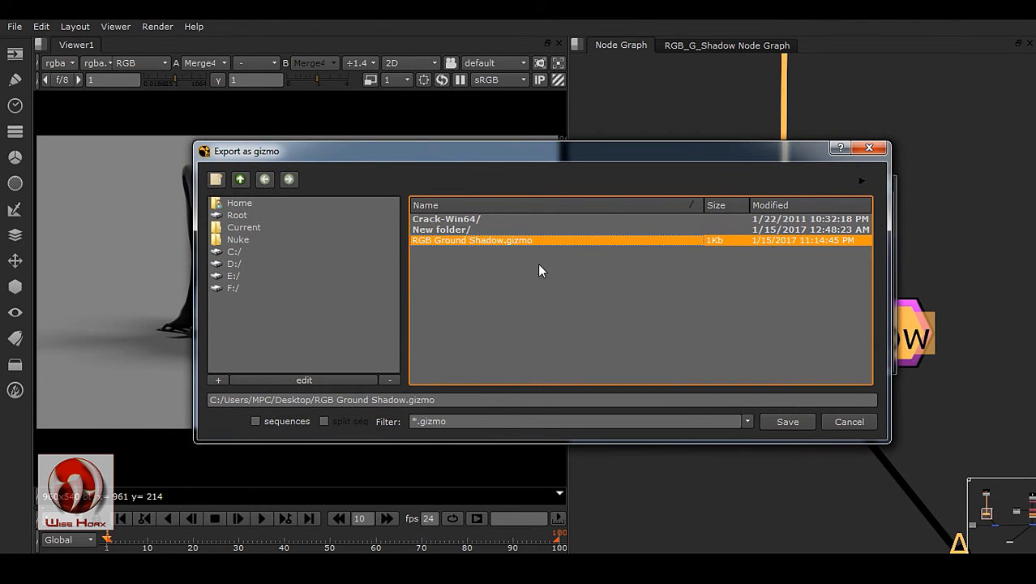
pyautogui.click(787, 421)
pyautogui.click(754, 442)
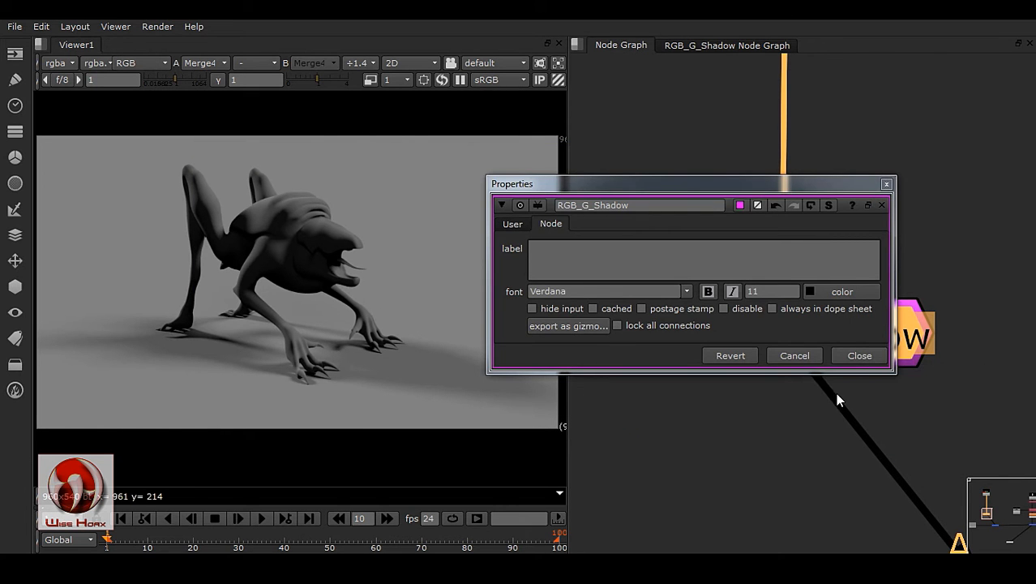
pyautogui.click(863, 358)
# - Delete the RGB_G_Shadow group node from between Read1 and the multiply Merge, with the whole node graph in view
pyautogui.click(922, 213)
pyautogui.scroll(-3, 837, 368)
pyautogui.moveTo(839, 405); pyautogui.dragTo(732, 360, button='middle')
pyautogui.click(766, 306)
pyautogui.press('Delete')
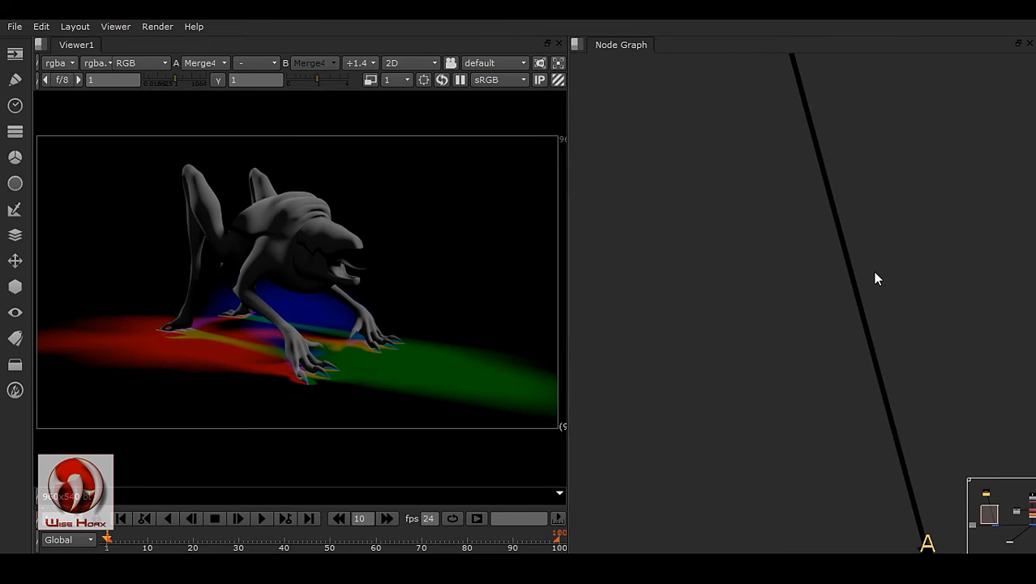
pyautogui.press('f')
pyautogui.moveTo(731, 244); pyautogui.dragTo(736, 281, button='middle')
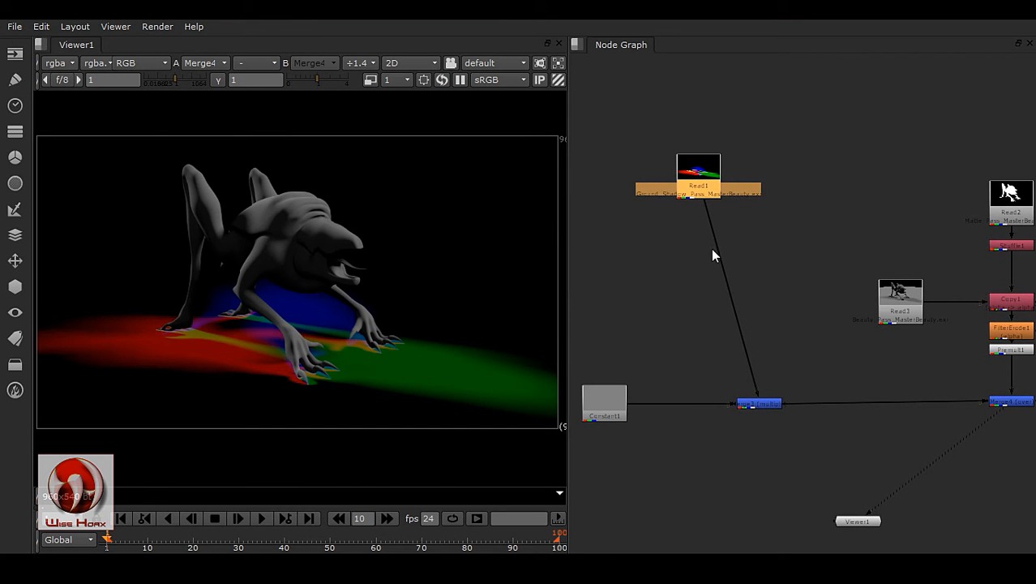
# - Import RGB Ground Shadow.gizmo from the Desktop beneath Read1 and move the gizmo node slightly down the connection
pyautogui.click(14, 26)
pyautogui.moveTo(15, 28)
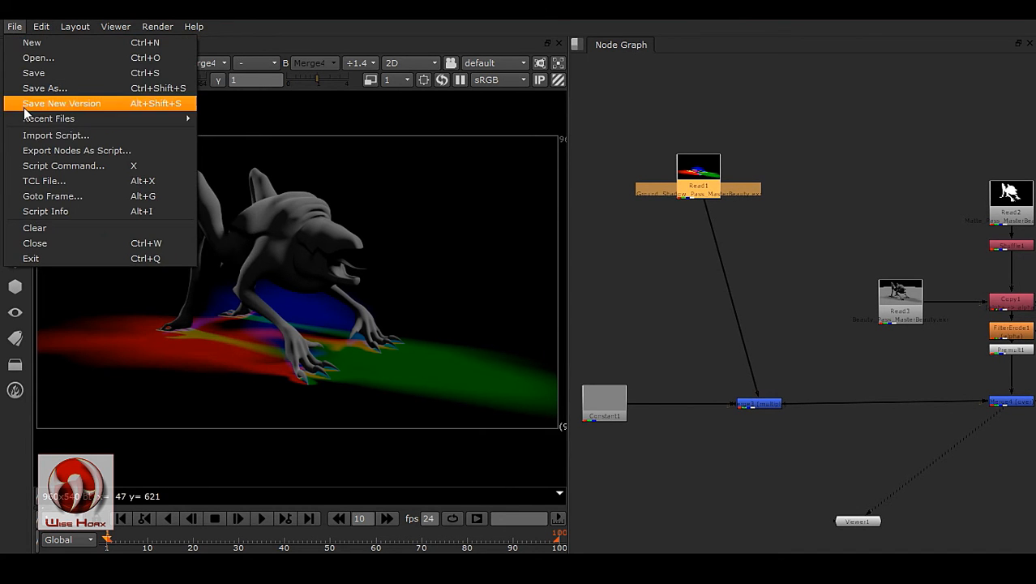
pyautogui.click(56, 135)
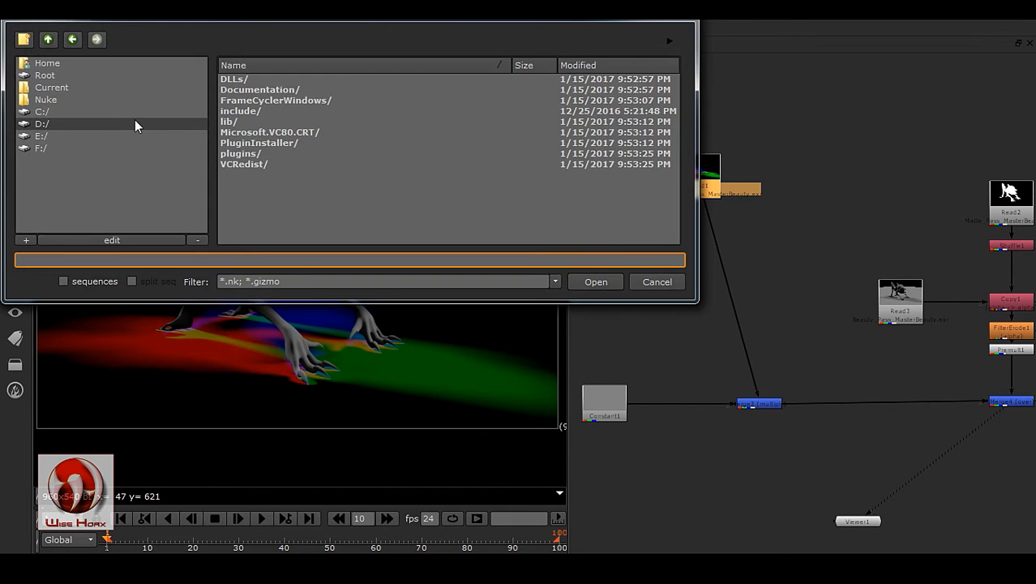
pyautogui.click(70, 64)
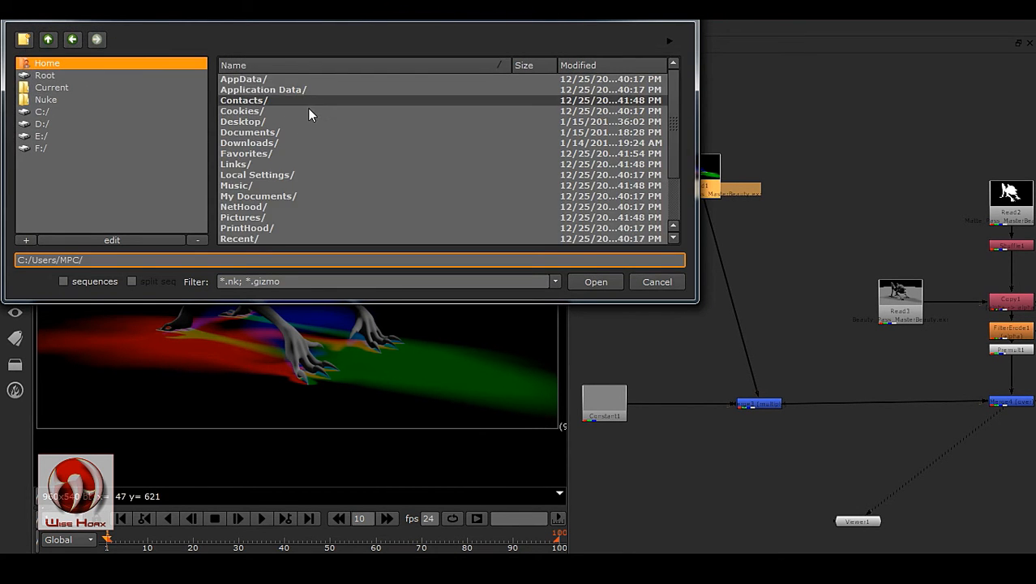
pyautogui.doubleClick(292, 122)
pyautogui.click(275, 111)
pyautogui.click(594, 282)
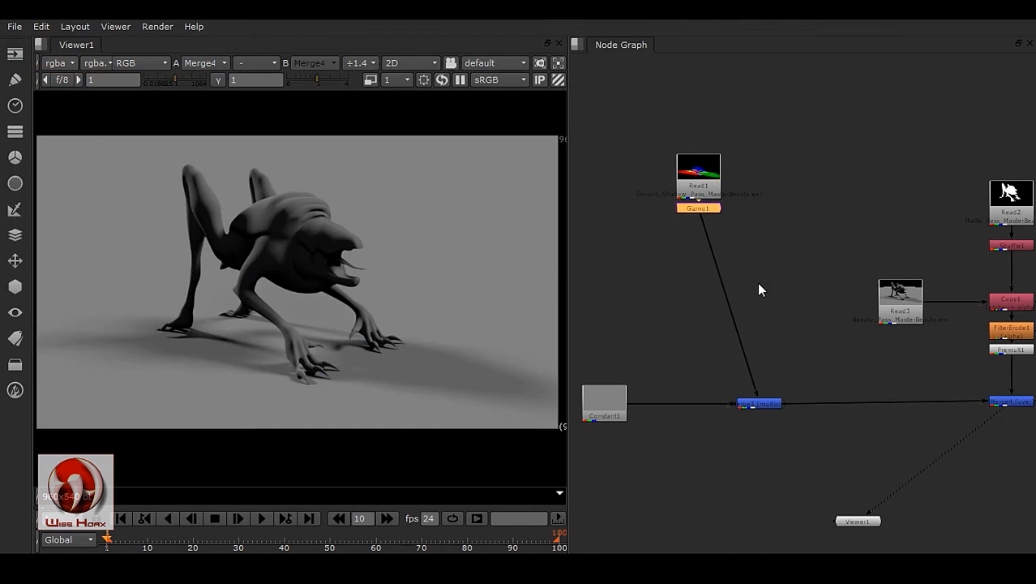
pyautogui.moveTo(705, 213); pyautogui.dragTo(705, 259)
pyautogui.click(759, 241)
# - Examine the imported gizmo's name and tile color up close, and open its properties to view the Red, Green and Blue controls
pyautogui.scroll(5, 681, 252)
pyautogui.scroll(3, 708, 294)
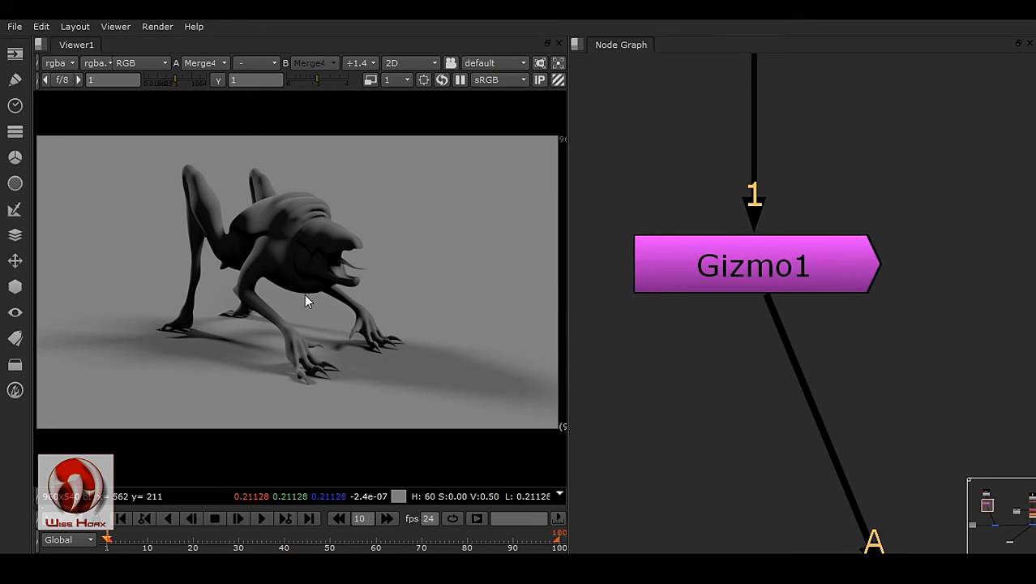
pyautogui.scroll(-2, 778, 354)
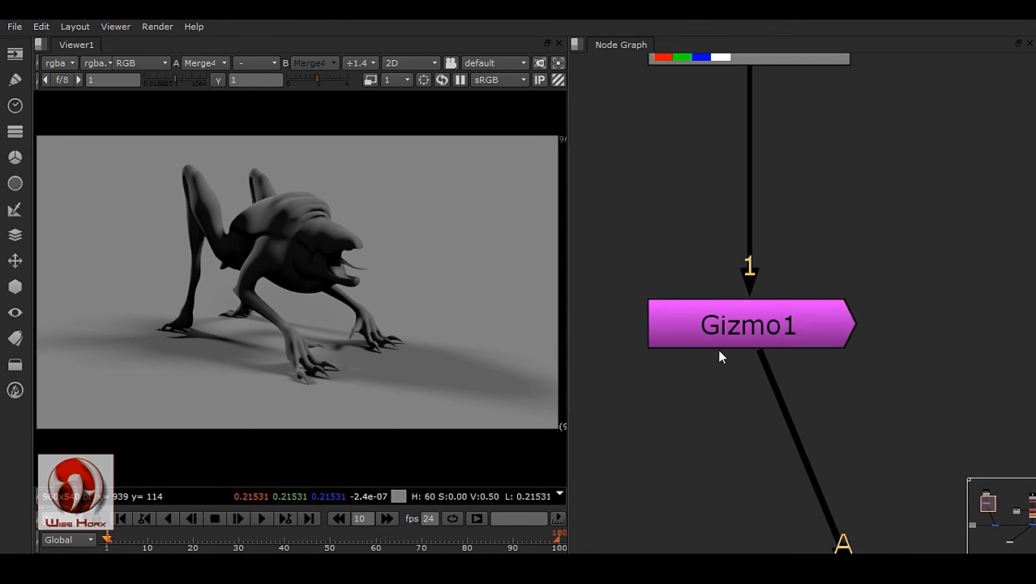
pyautogui.scroll(2, 704, 341)
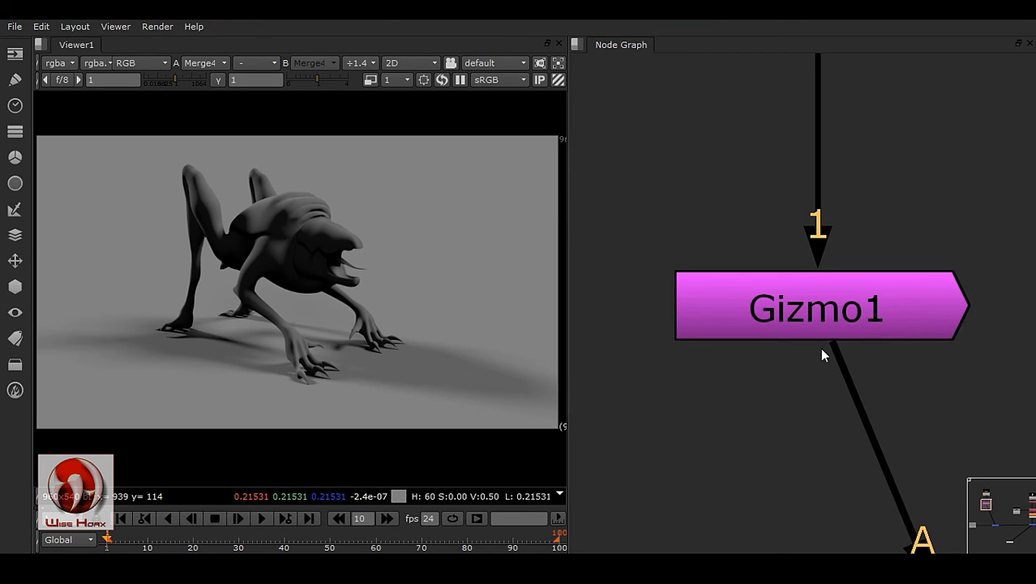
pyautogui.doubleClick(870, 302)
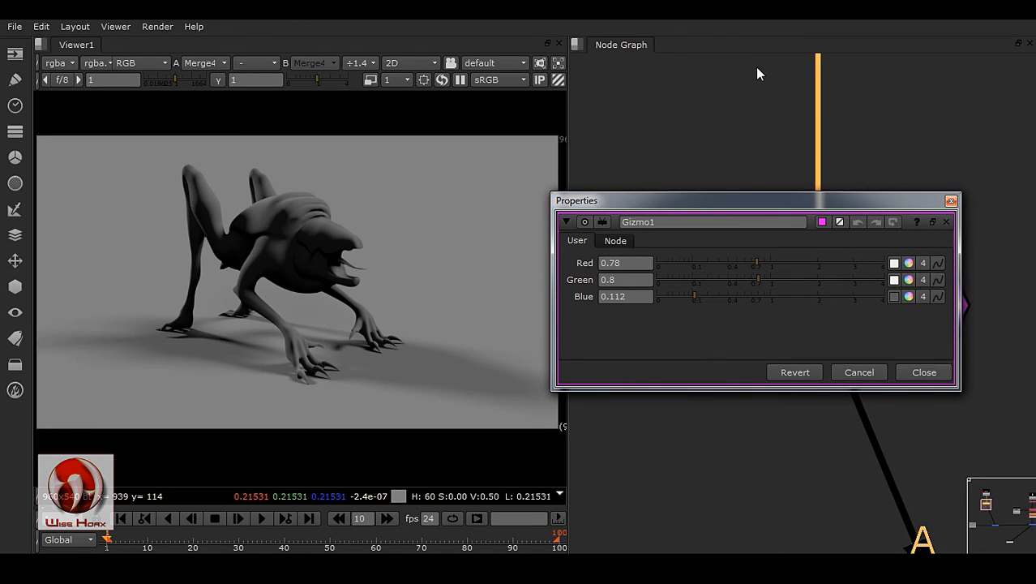
pyautogui.moveTo(824, 199); pyautogui.dragTo(840, 153)
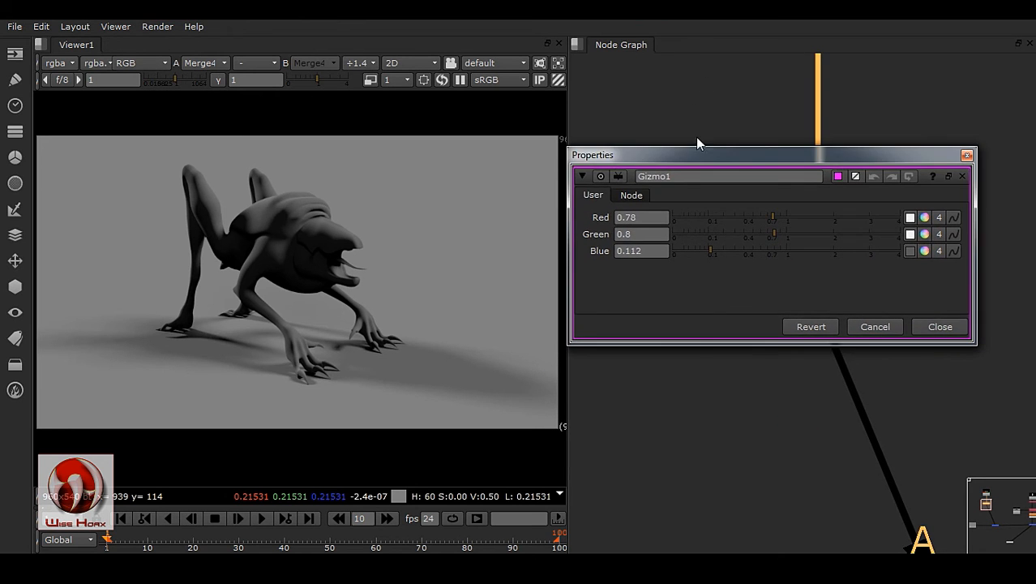
pyautogui.moveTo(704, 153)
pyautogui.mouseDown()
pyautogui.moveTo(726, 145)
pyautogui.moveTo(717, 147)
pyautogui.mouseUp()
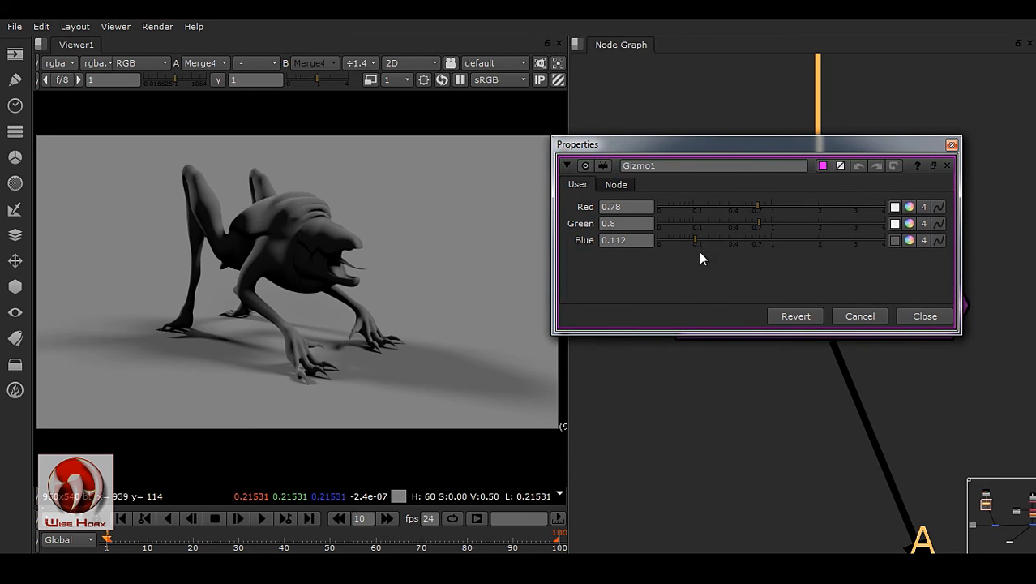
pyautogui.moveTo(721, 146); pyautogui.dragTo(667, 138)
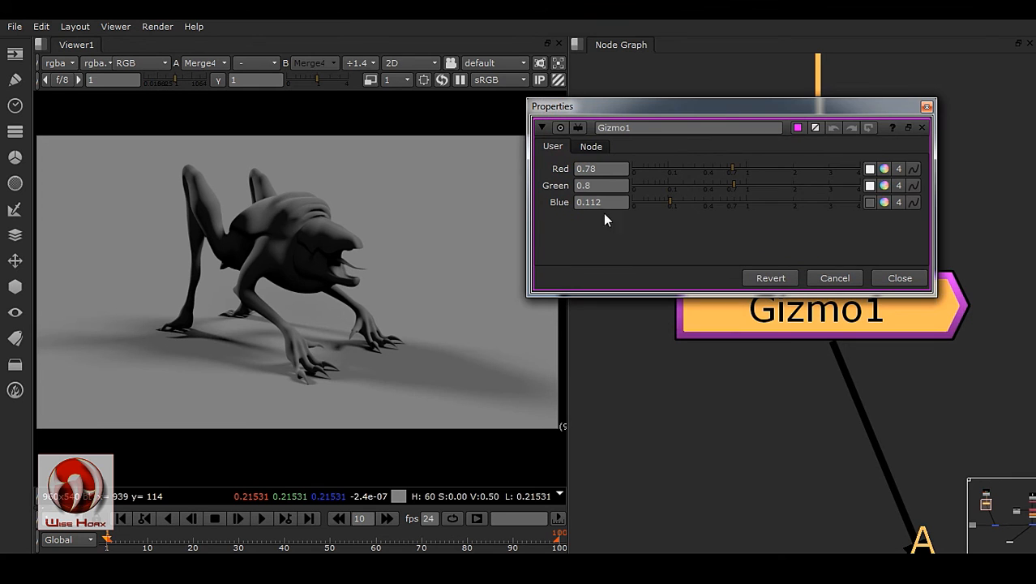
# - Try to copy Gizmo1 to a group from its node settings, and close its properties
pyautogui.click(595, 149)
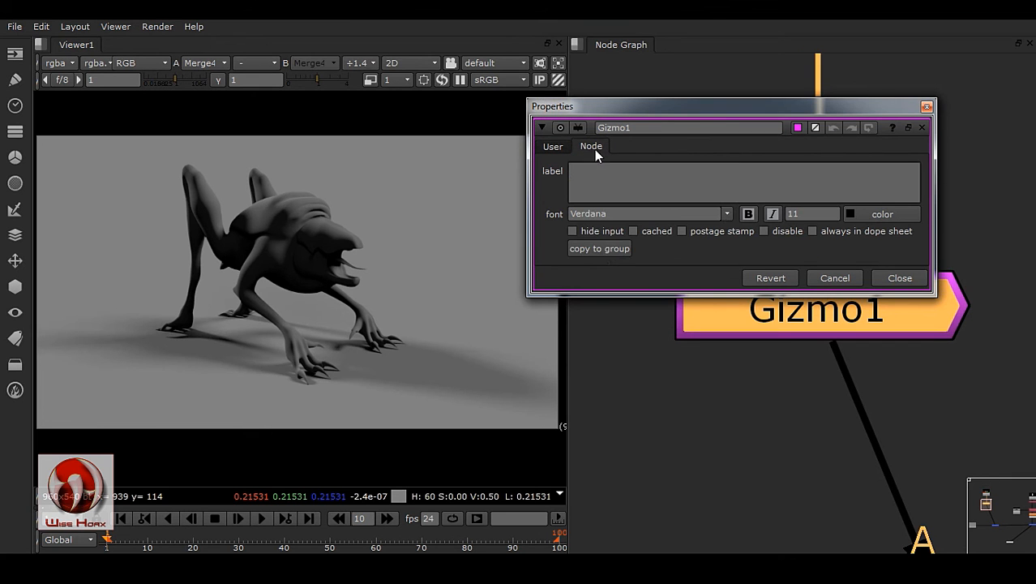
pyautogui.click(602, 249)
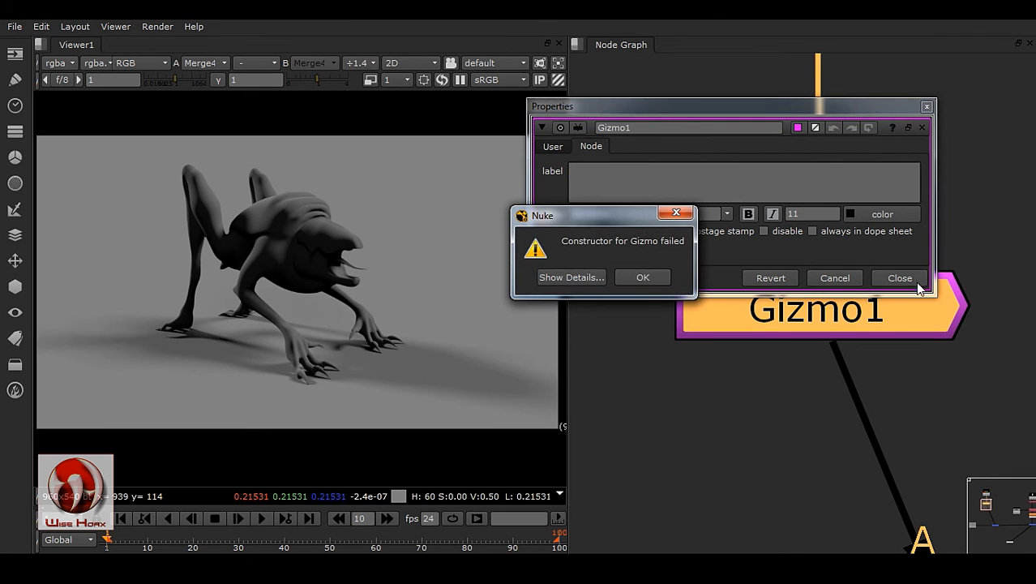
pyautogui.click(647, 276)
pyautogui.click(41, 26)
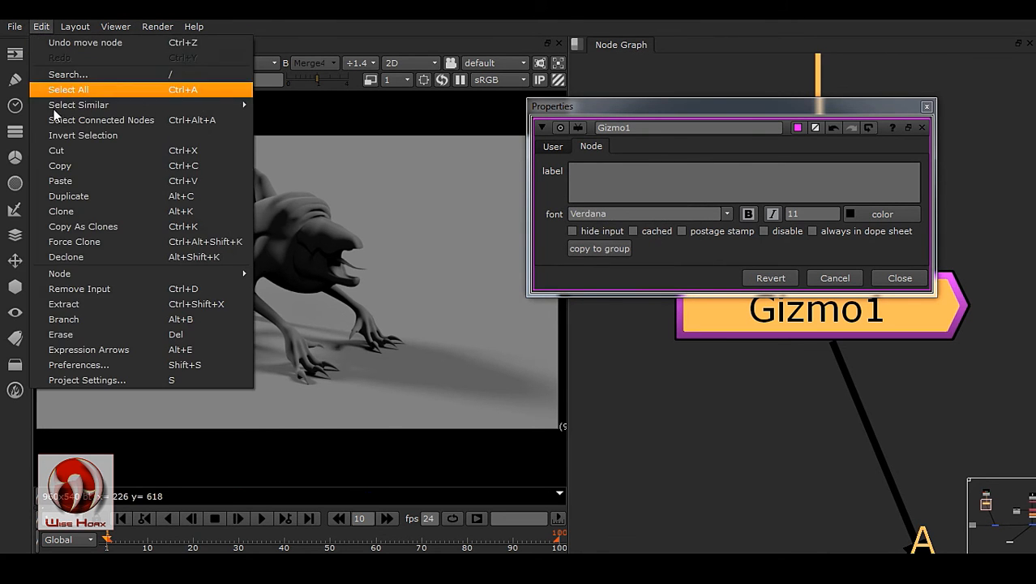
pyautogui.click(14, 26)
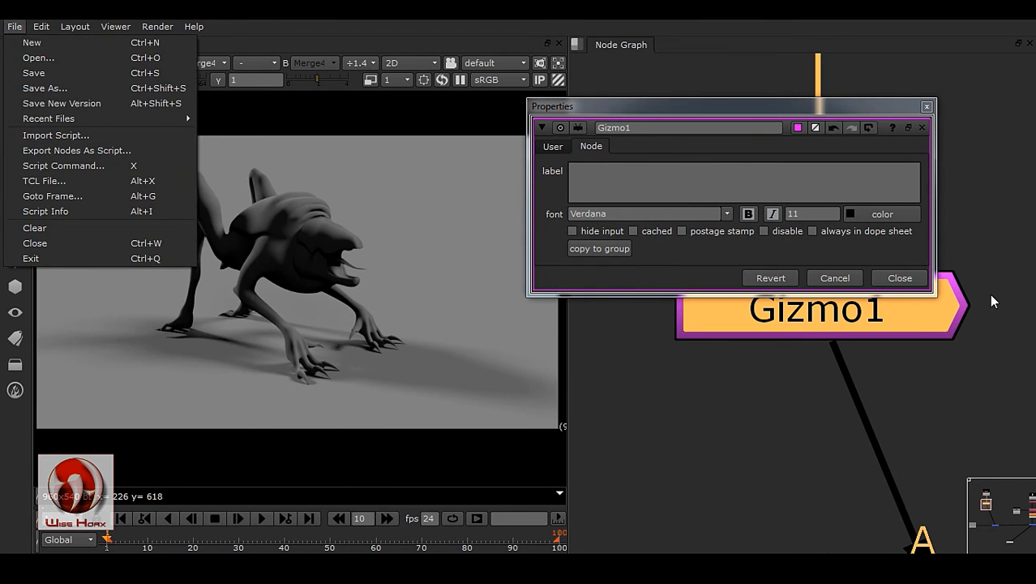
pyautogui.click(907, 282)
pyautogui.click(947, 203)
# - Delete the Gizmo1 node from between Read1 and the multiply Merge
pyautogui.scroll(-2, 901, 324)
pyautogui.moveTo(911, 336); pyautogui.dragTo(820, 404, button='middle')
pyautogui.moveTo(826, 376)
pyautogui.mouseDown()
pyautogui.moveTo(837, 350)
pyautogui.moveTo(818, 375)
pyautogui.mouseUp()
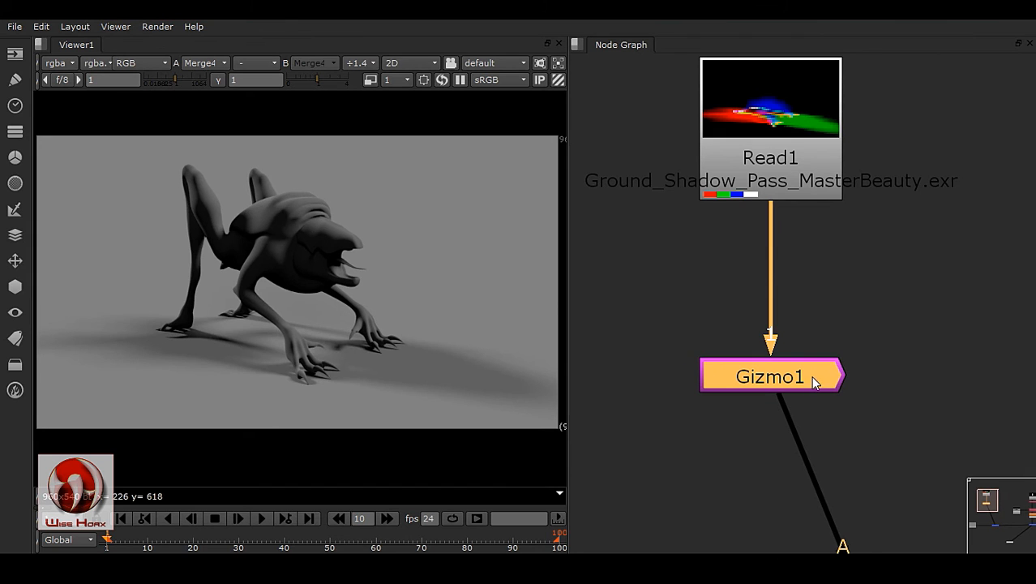
pyautogui.scroll(-1, 809, 386)
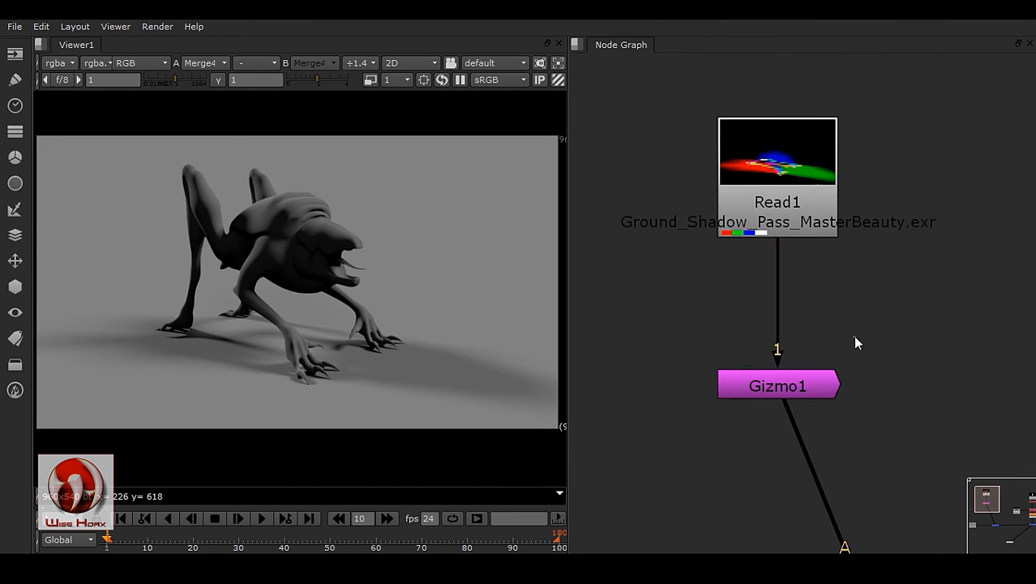
pyautogui.scroll(2, 777, 414)
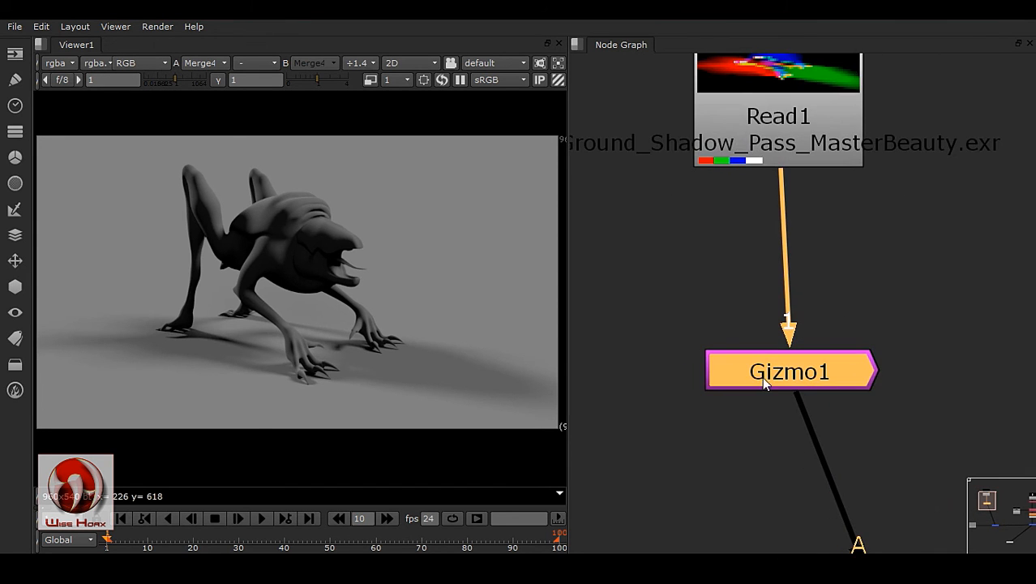
pyautogui.moveTo(822, 392); pyautogui.dragTo(810, 382)
pyautogui.click(872, 273)
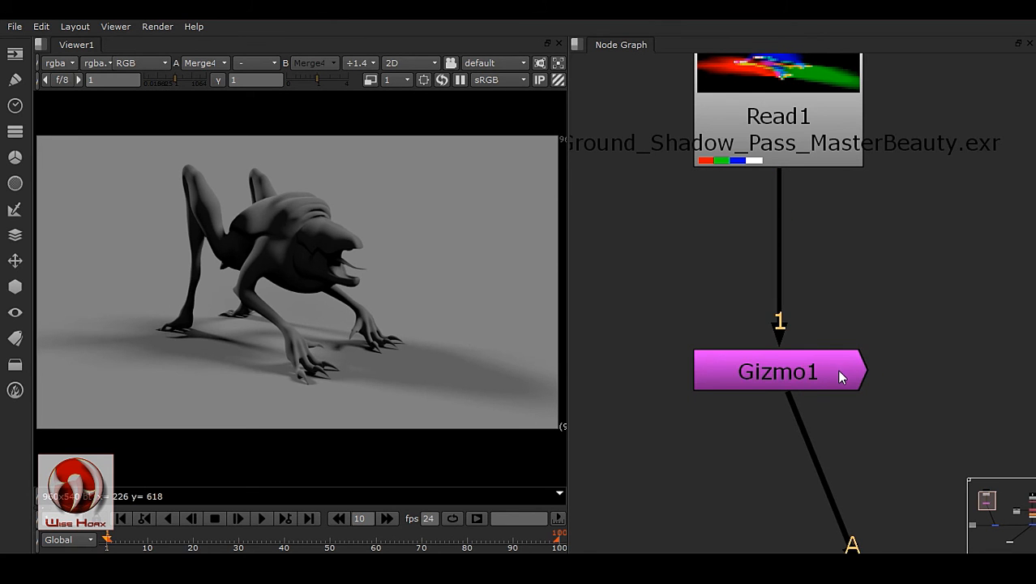
pyautogui.click(839, 374)
pyautogui.press('Delete')
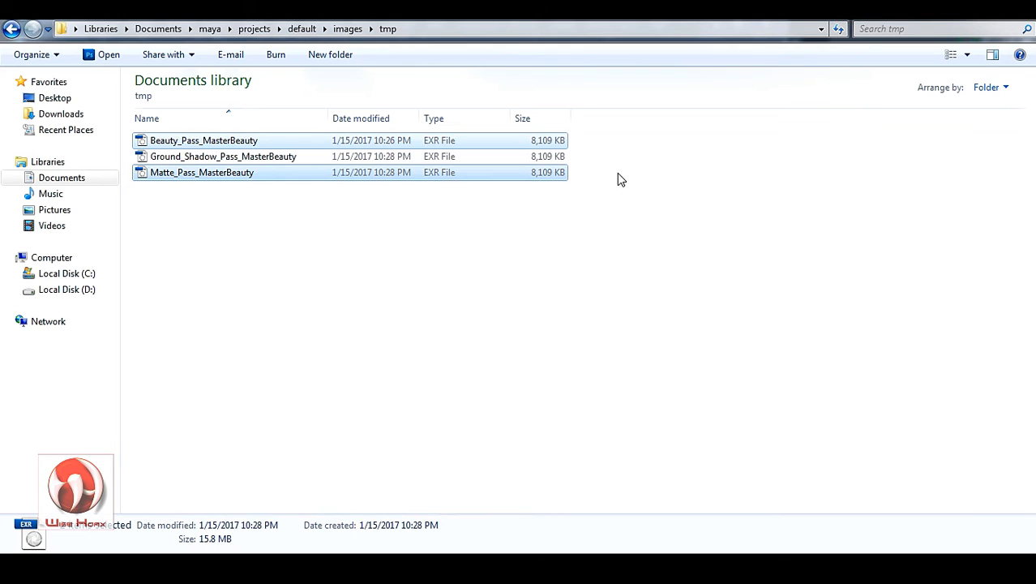
# - Switch to Windows Explorer and copy RGB Ground Shadow.gizmo from the Desktop
pyautogui.click(55, 98)
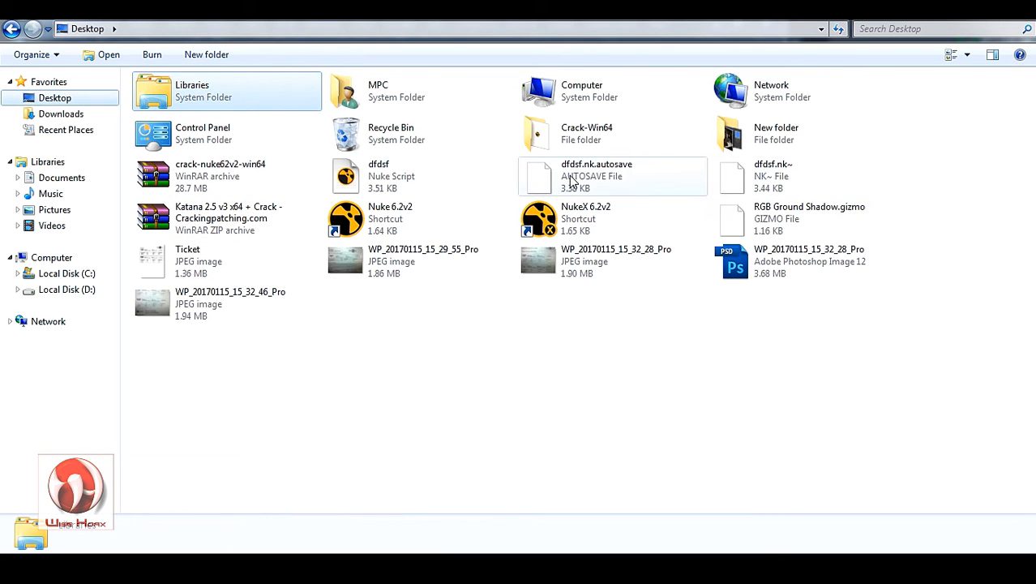
pyautogui.rightClick(766, 225)
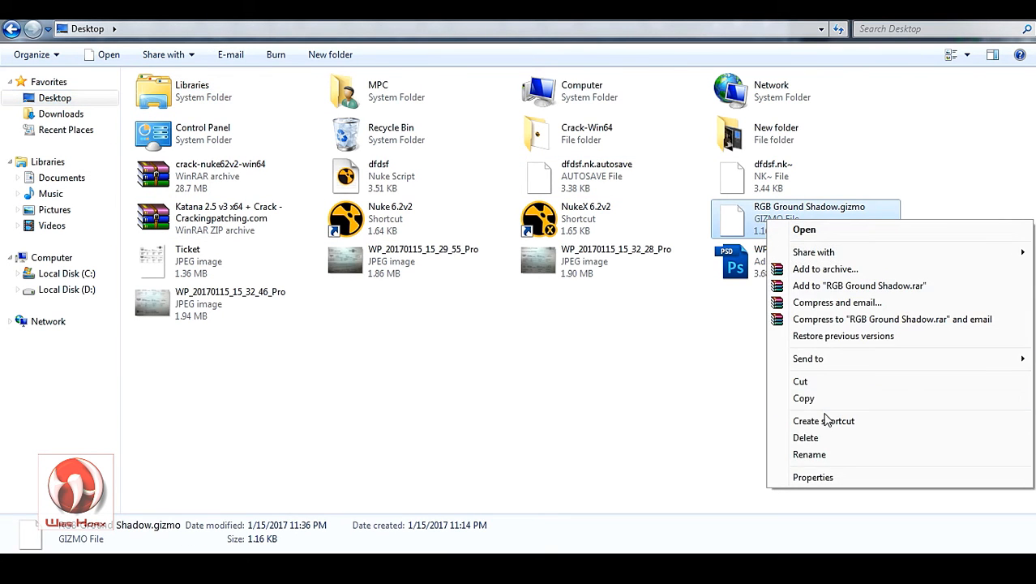
pyautogui.click(801, 398)
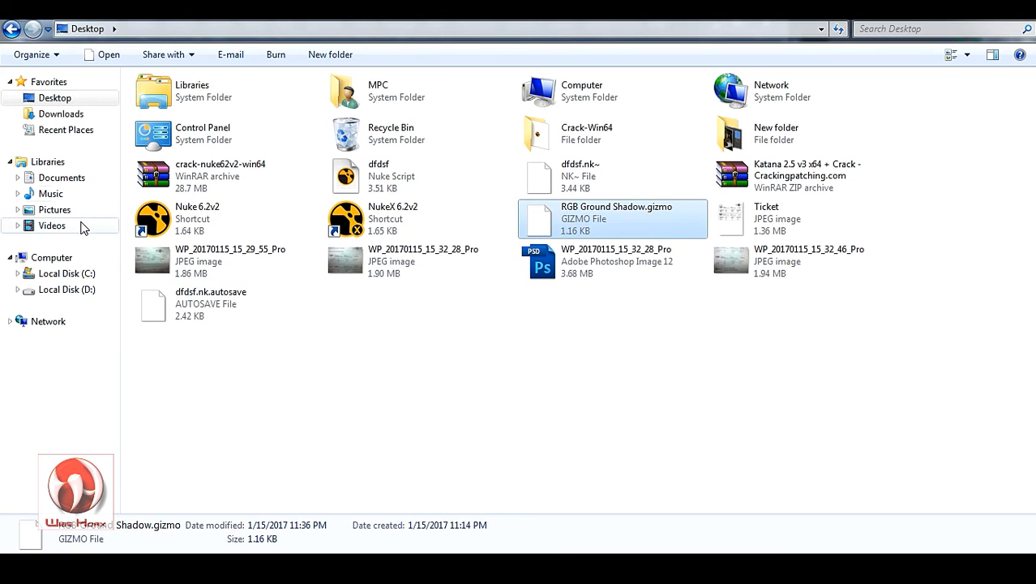
# - Paste the copied gizmo file into the .nuke folder of the user's home directory on drive C
pyautogui.click(79, 115)
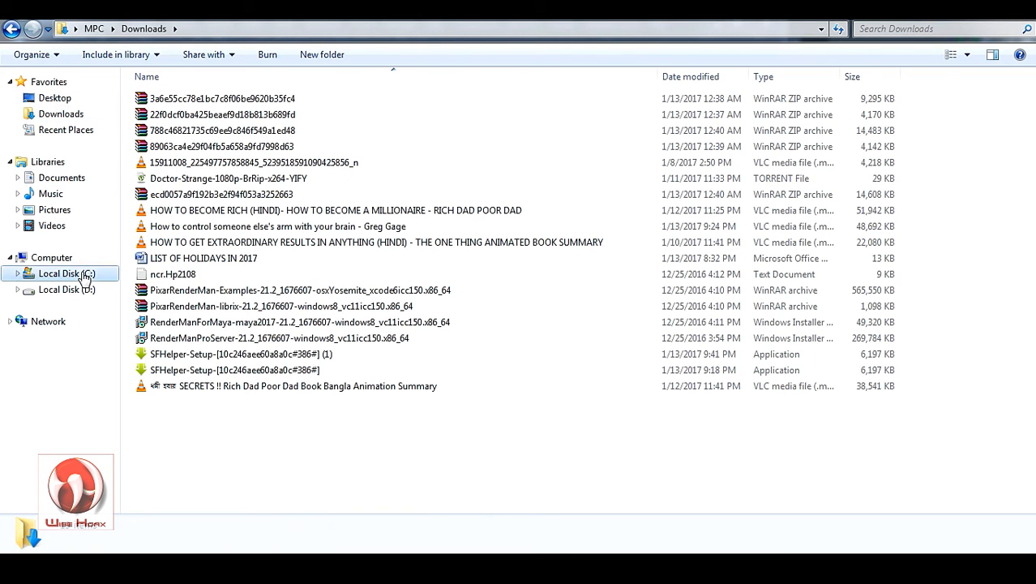
pyautogui.click(82, 274)
pyautogui.doubleClick(174, 180)
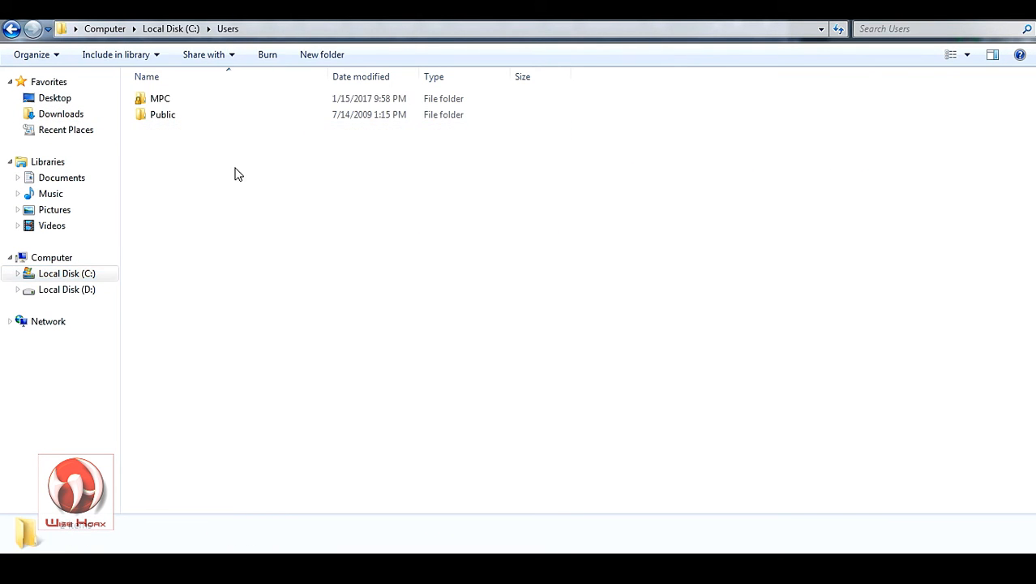
pyautogui.doubleClick(174, 101)
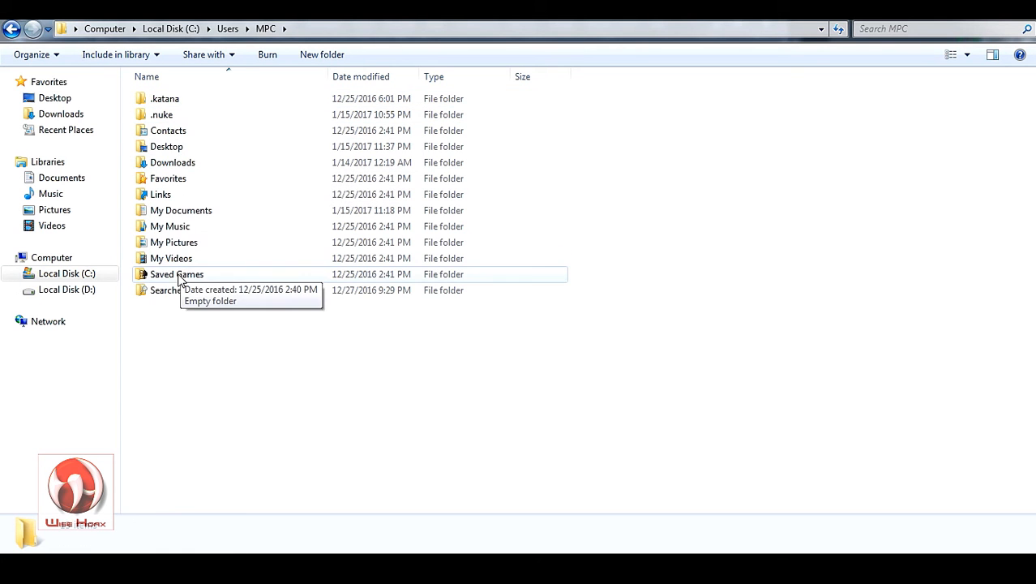
pyautogui.doubleClick(174, 114)
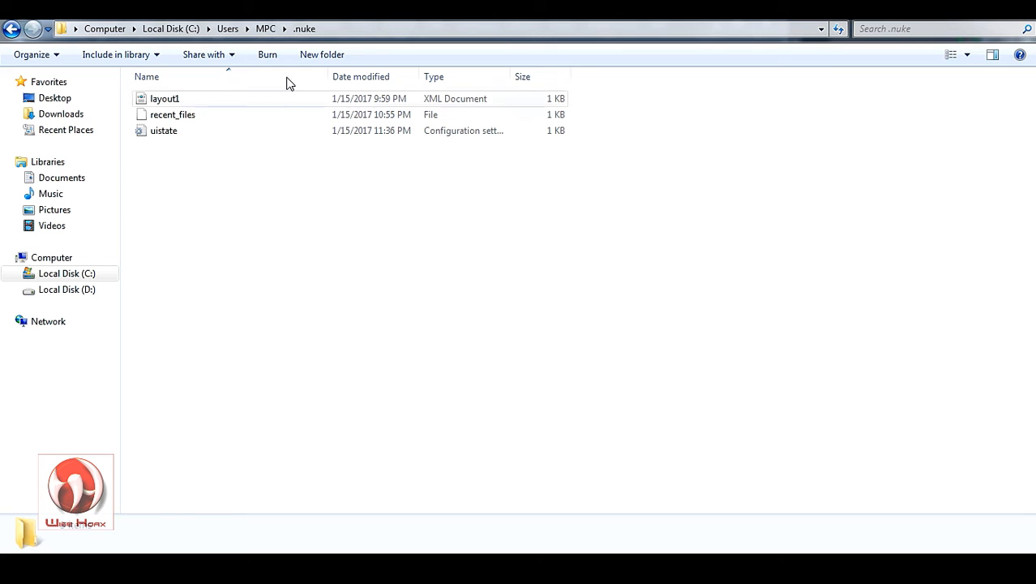
pyautogui.rightClick(236, 192)
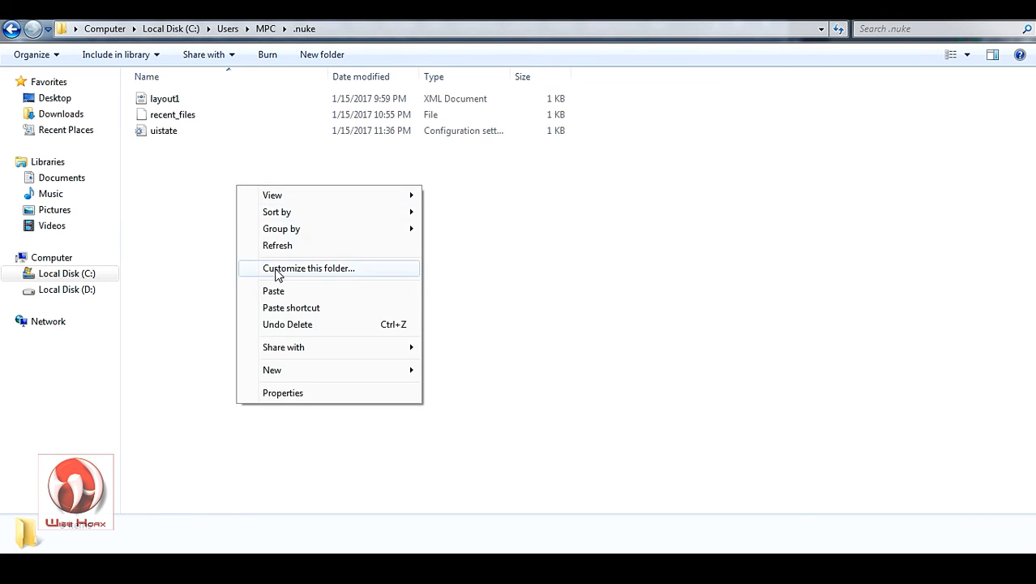
pyautogui.click(275, 292)
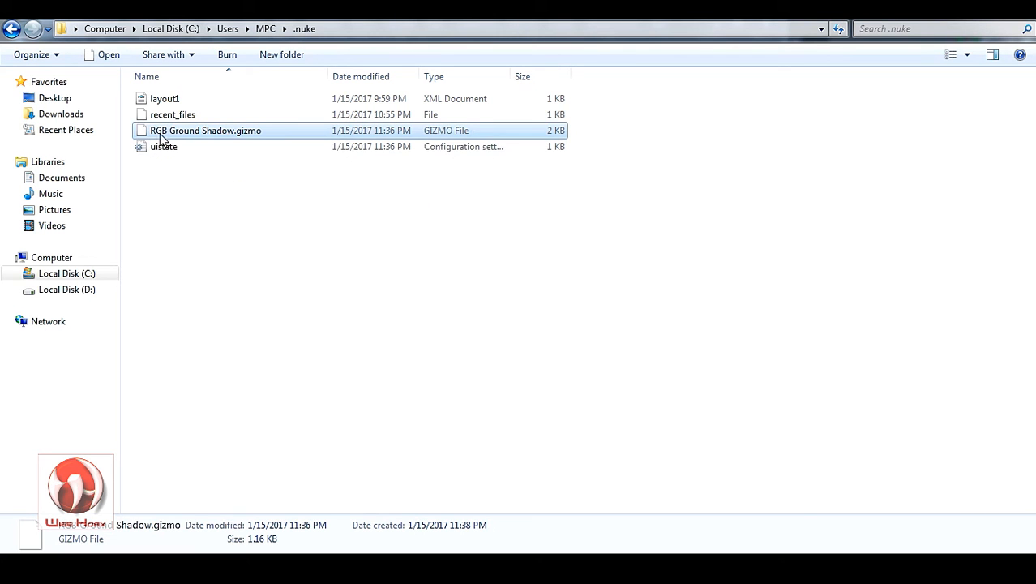
pyautogui.click(263, 300)
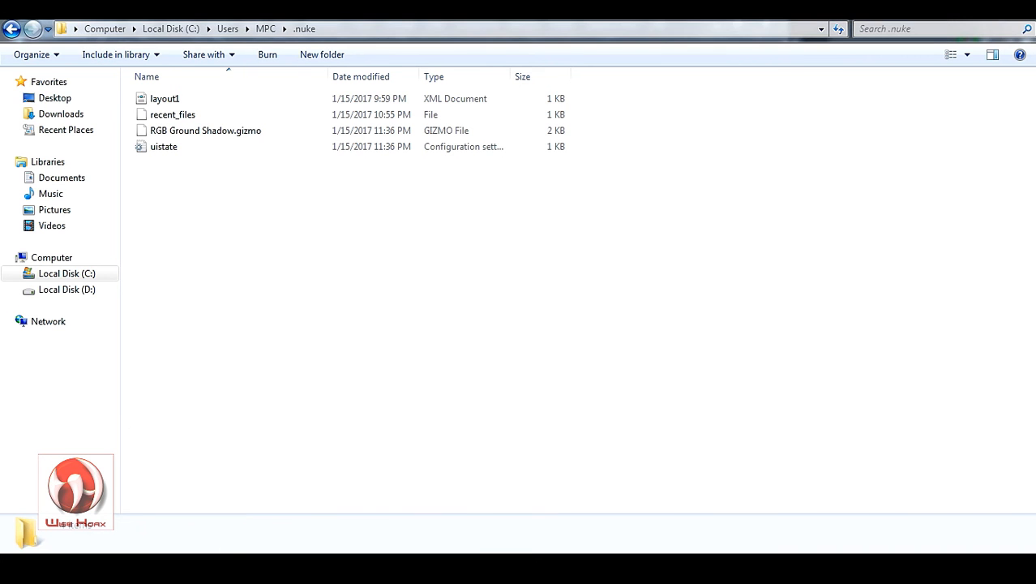
# - Switch back to NukeX and restart it, saving the changes to dfdsf.nk on closing and relaunching NukeX 6.2v2
pyautogui.moveTo(302, 535)
pyautogui.click(398, 493)
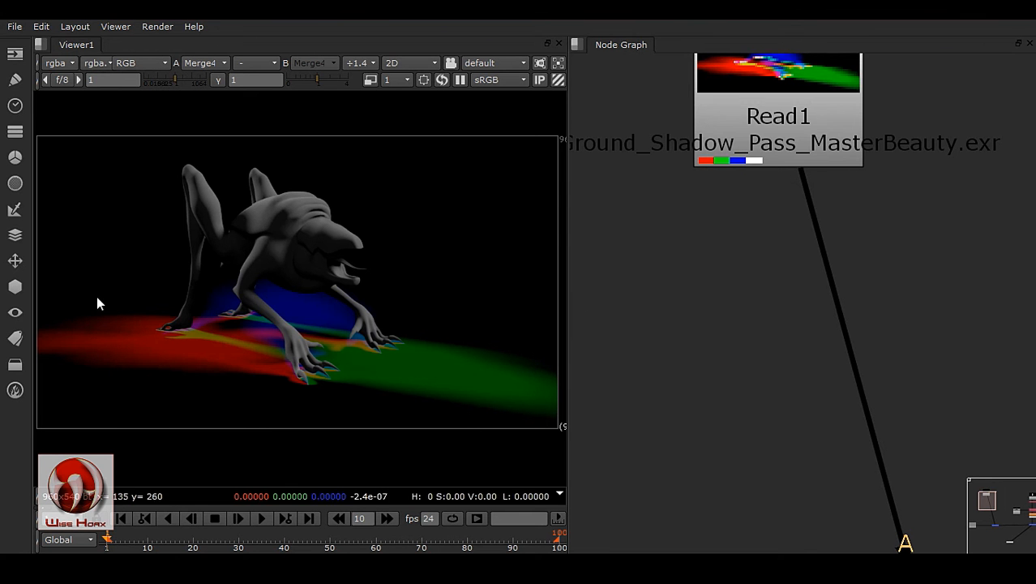
pyautogui.click(14, 390)
pyautogui.click(662, 402)
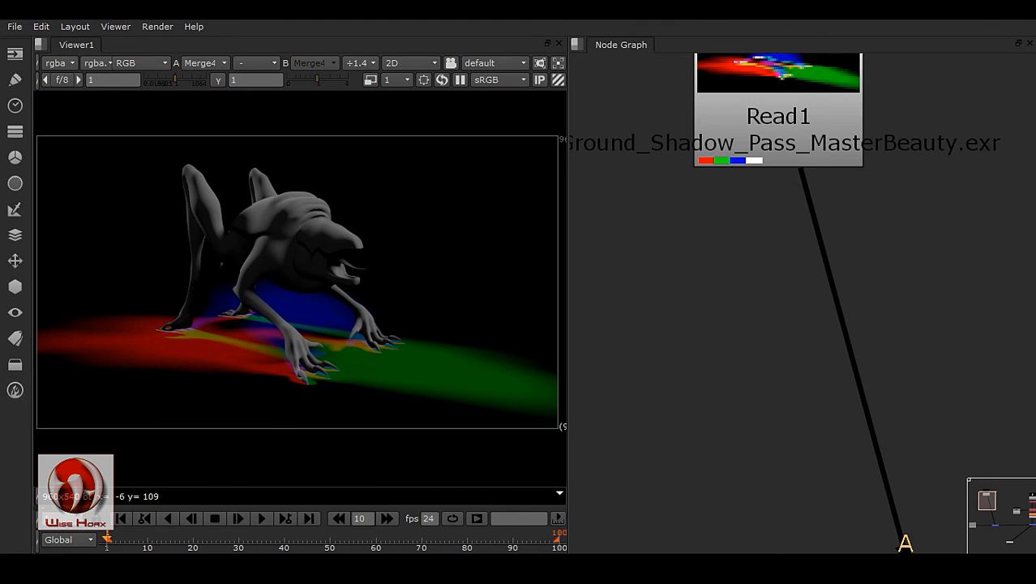
pyautogui.click(1004, 12)
pyautogui.click(815, 72)
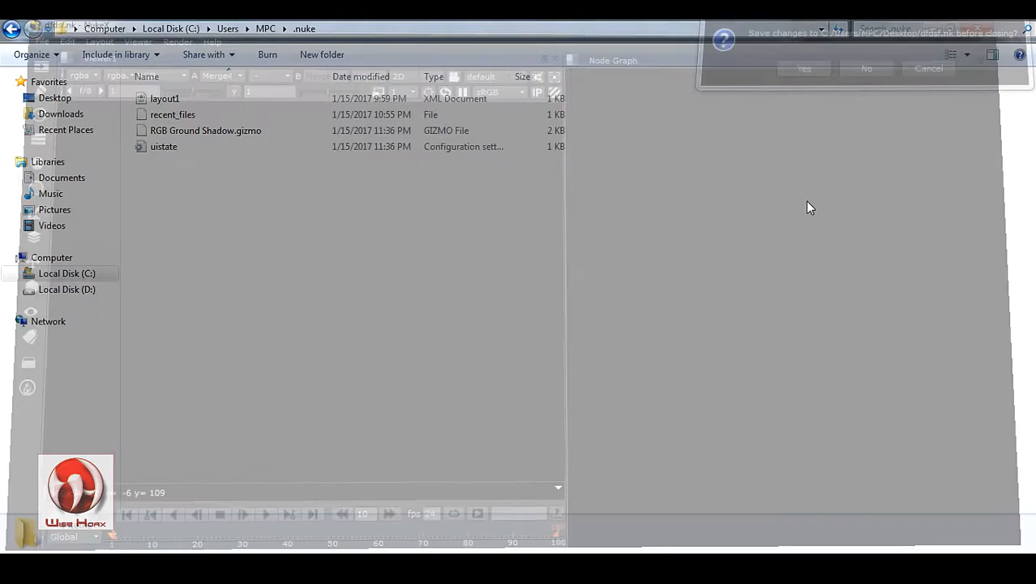
pyautogui.click(16, 565)
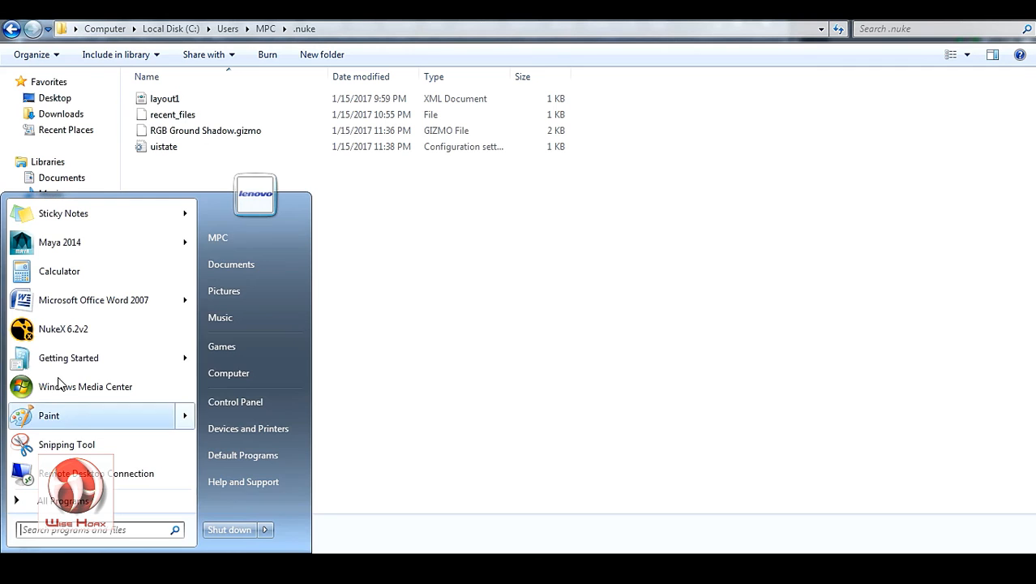
pyautogui.click(79, 333)
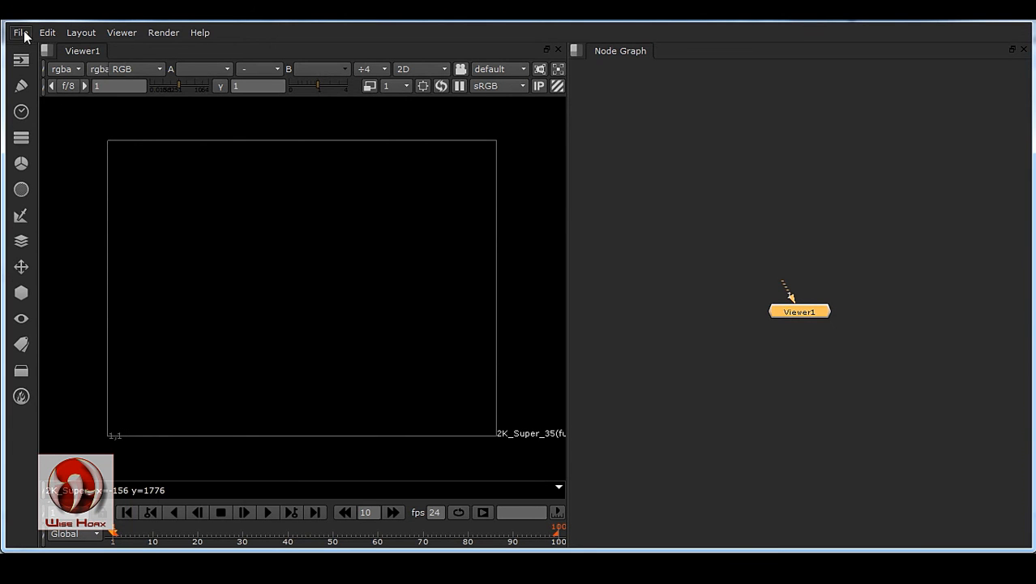
# - Reopen the most recently saved composite script from the recent files
pyautogui.click(19, 32)
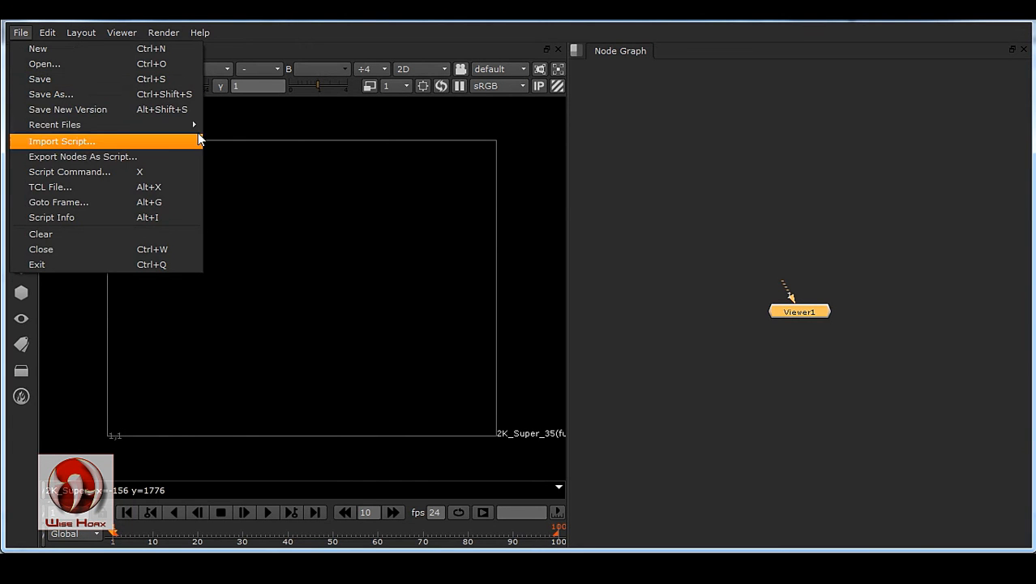
pyautogui.moveTo(195, 125)
pyautogui.click(243, 126)
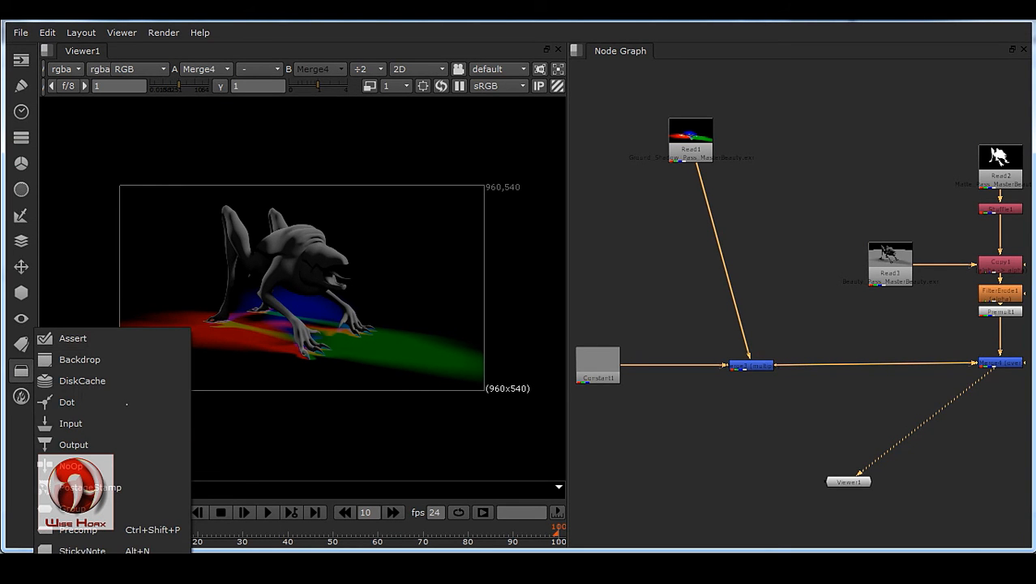
pyautogui.click(676, 310)
# - Add the RGB Ground Shadow gizmo to the node graph from the alphabetical list of all plug-ins
pyautogui.click(19, 369)
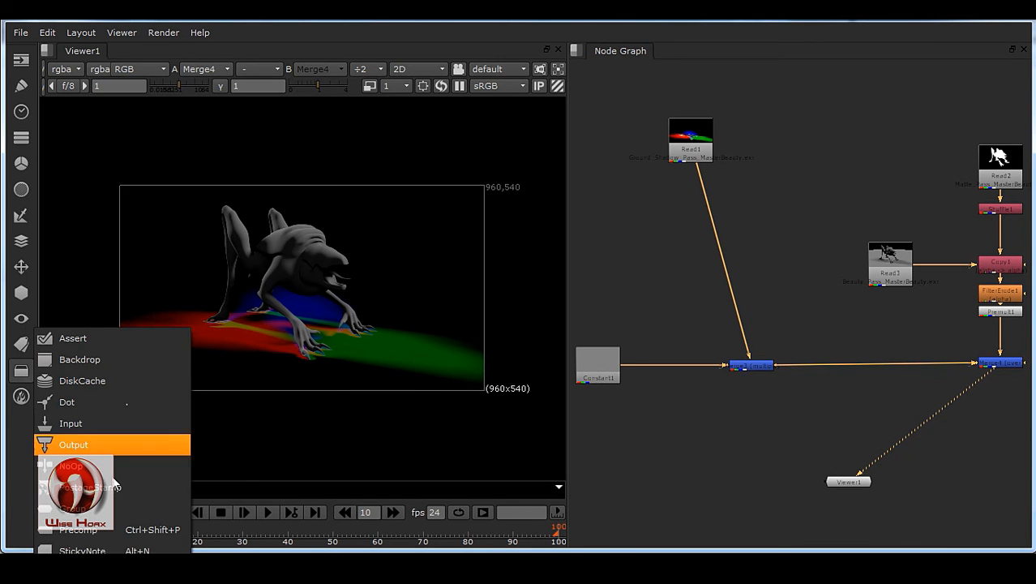
pyautogui.moveTo(105, 571)
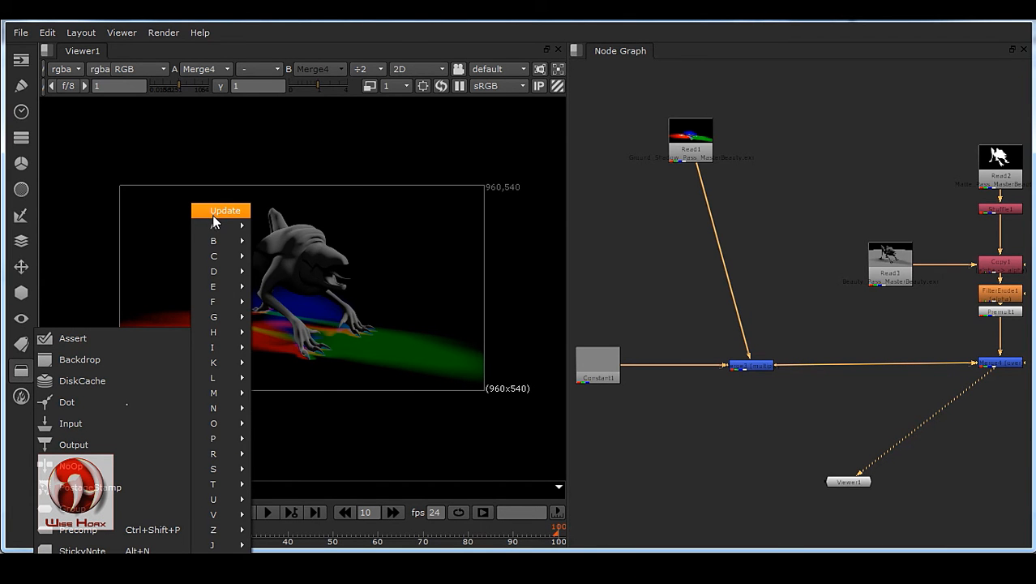
pyautogui.moveTo(215, 227)
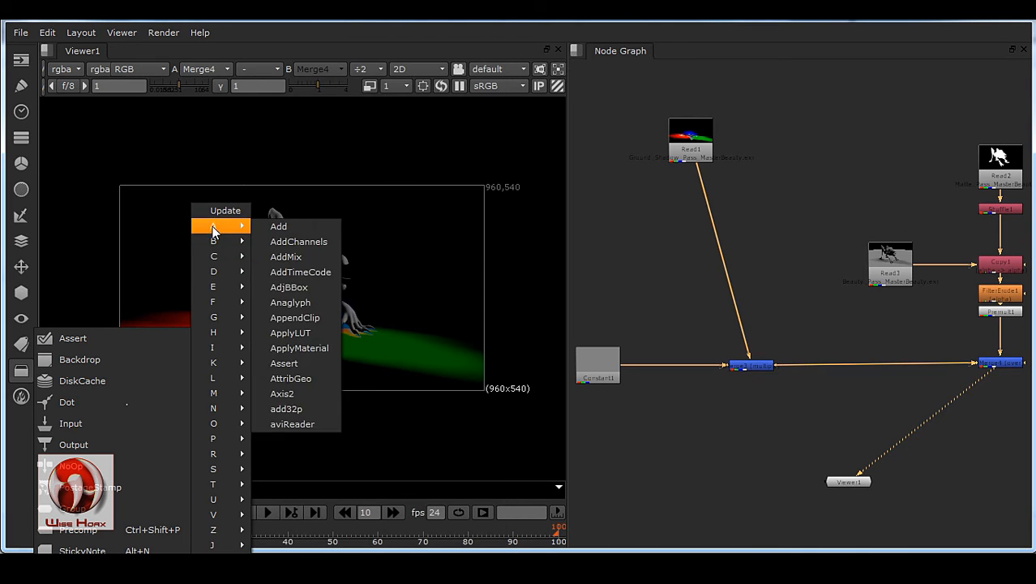
pyautogui.moveTo(226, 372)
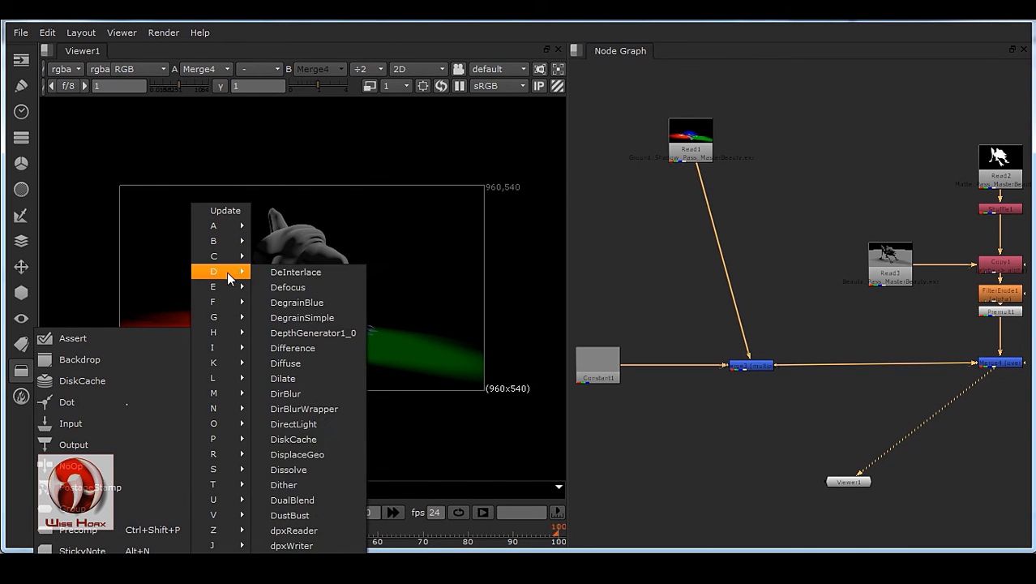
pyautogui.moveTo(227, 454)
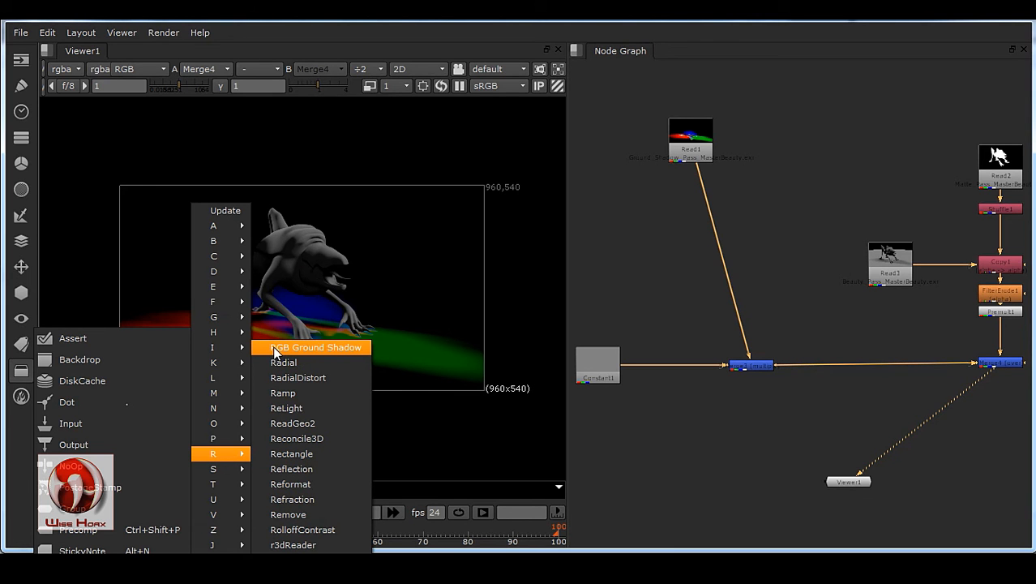
pyautogui.click(325, 346)
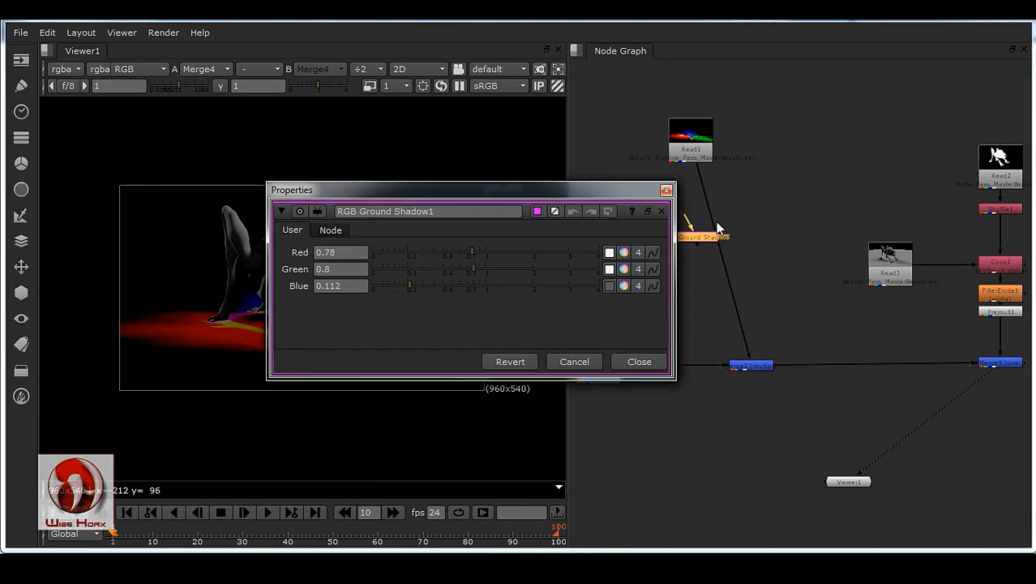
# - Close the gizmo's properties and delete the unconnected RGB Ground Shadow1 node
pyautogui.scroll(5, 811, 292)
pyautogui.scroll(3, 795, 266)
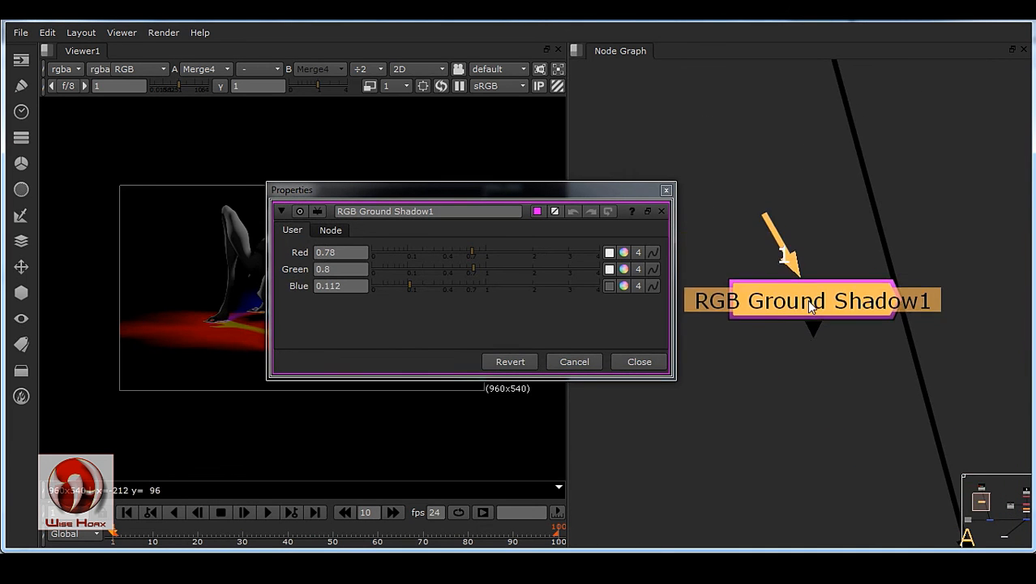
pyautogui.moveTo(809, 296); pyautogui.dragTo(780, 428)
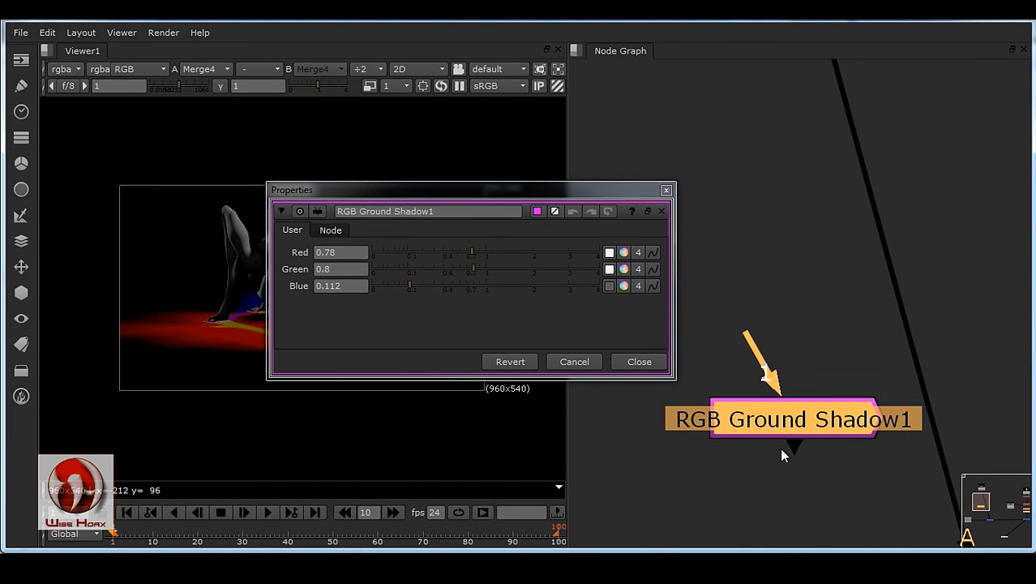
pyautogui.click(657, 364)
pyautogui.moveTo(814, 428); pyautogui.dragTo(777, 430)
pyautogui.press('Delete')
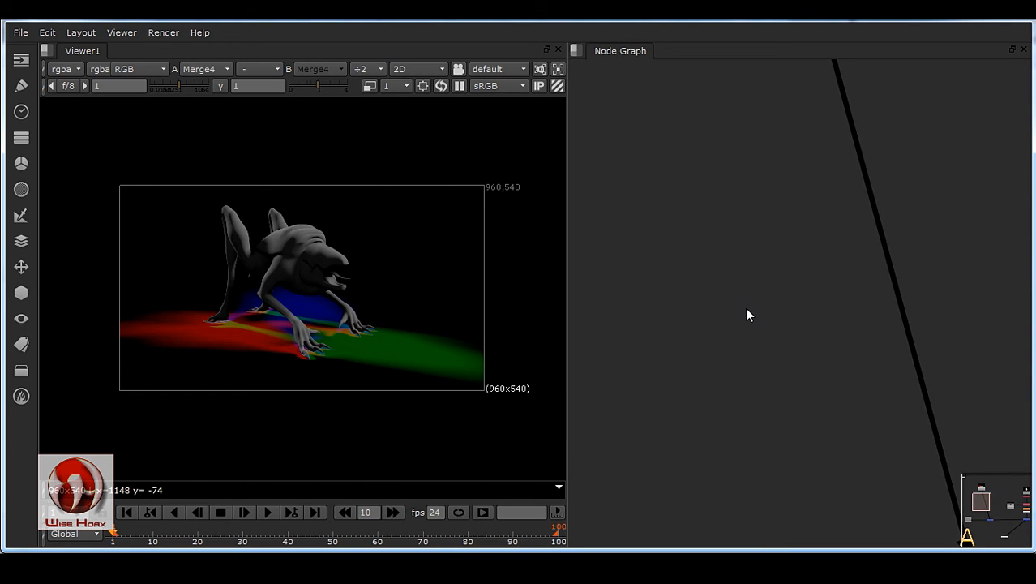
# - Add the RGB Ground Shadow gizmo by searching for RG in the node search, and close its properties
pyautogui.press('Tab')
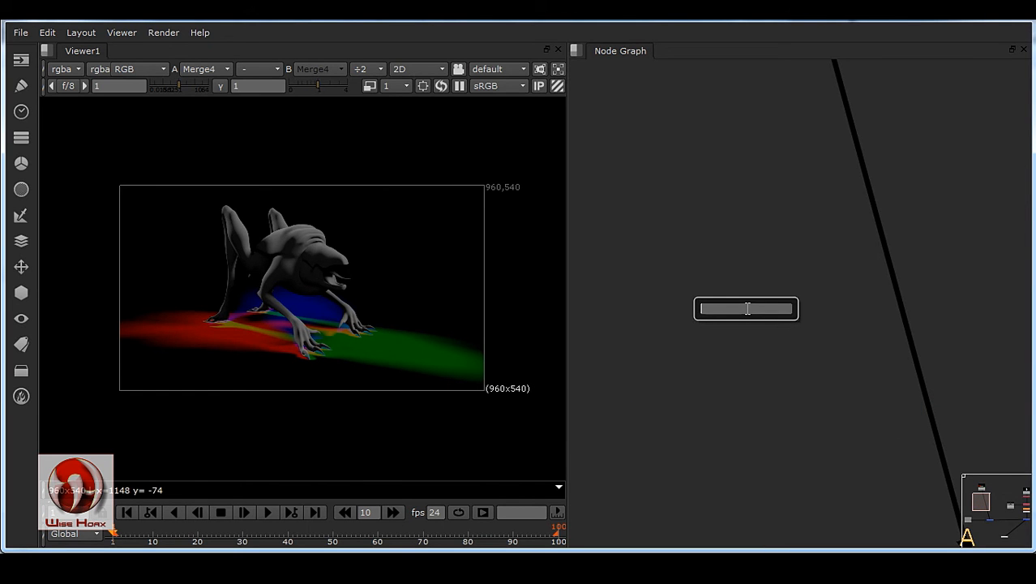
pyautogui.write('rf')
pyautogui.moveTo(733, 313); pyautogui.dragTo(650, 317)
pyautogui.write('RG')
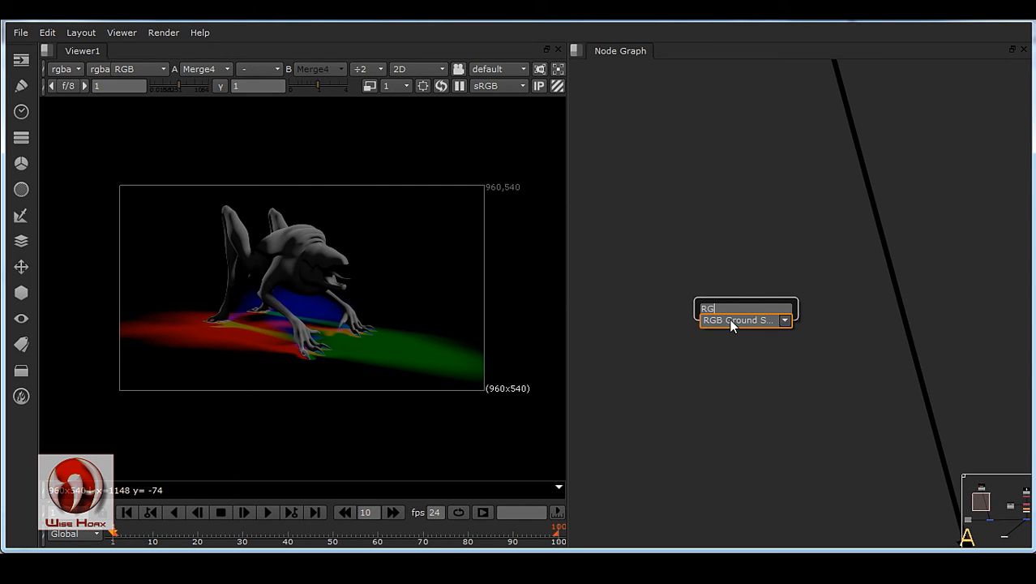
pyautogui.click(730, 320)
pyautogui.moveTo(719, 335); pyautogui.dragTo(755, 349)
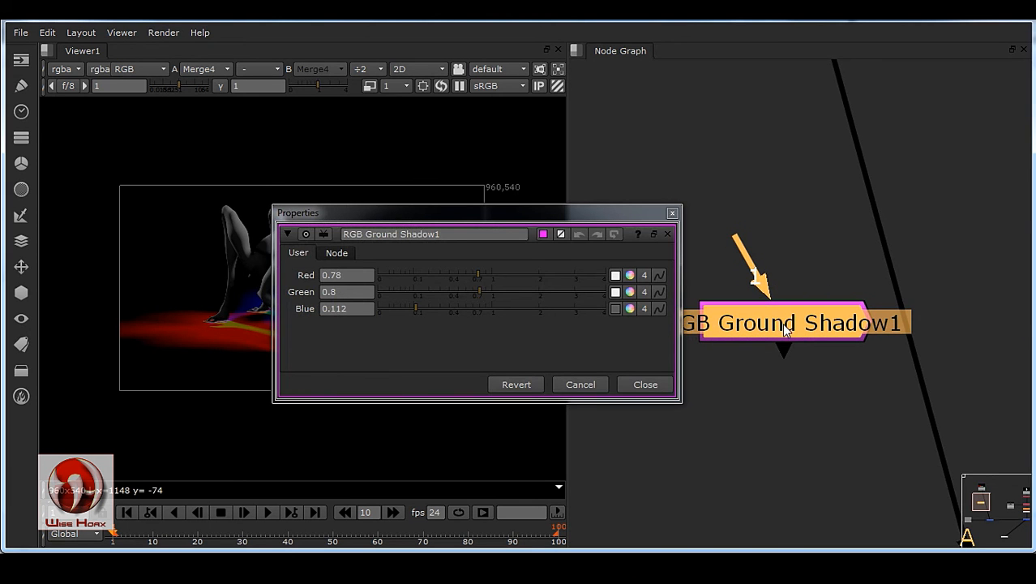
pyautogui.click(672, 212)
# - Insert the RGB Ground Shadow node between Read1 and the multiply Merge, and align it and Read1 vertically above the Merge
pyautogui.scroll(-10, 759, 334)
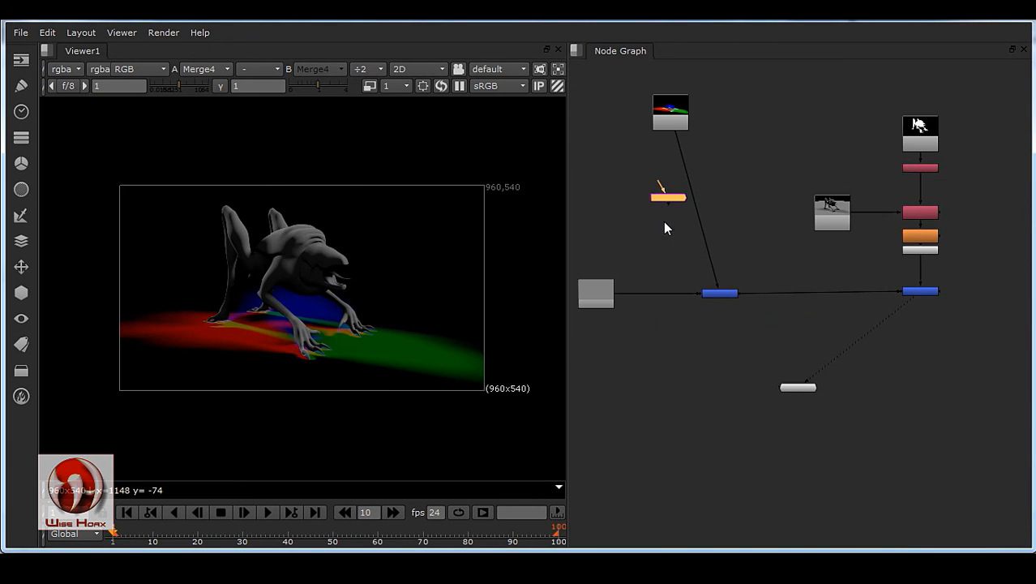
pyautogui.moveTo(668, 197); pyautogui.dragTo(699, 217)
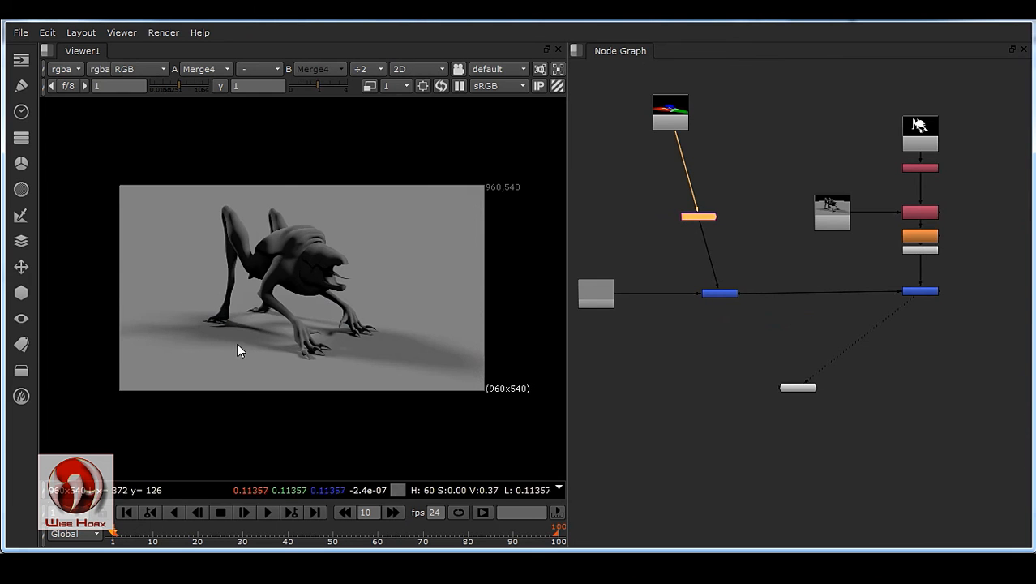
pyautogui.scroll(2, 785, 266)
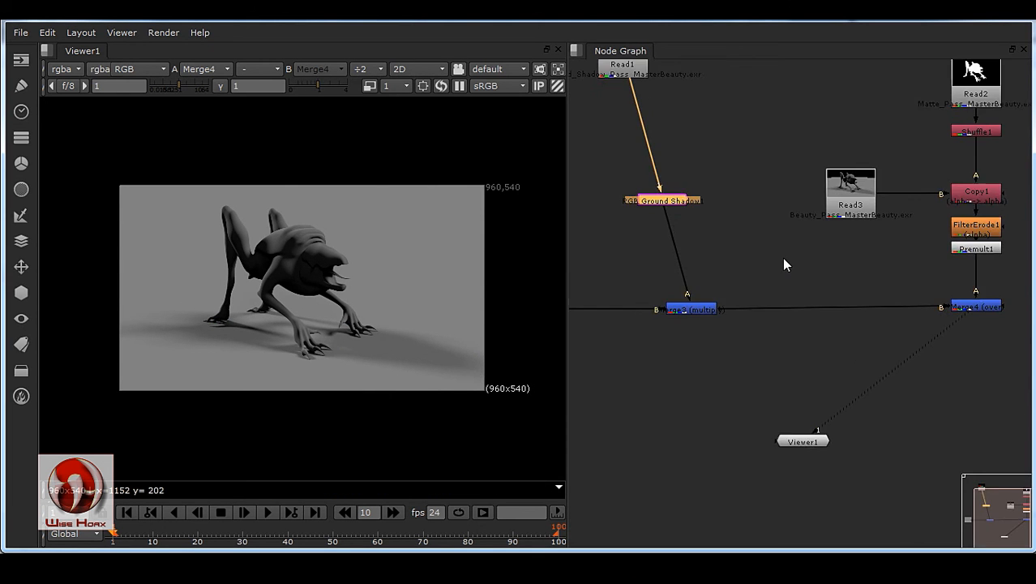
pyautogui.moveTo(784, 260); pyautogui.dragTo(782, 311, button='middle')
pyautogui.moveTo(641, 106); pyautogui.dragTo(699, 117)
pyautogui.moveTo(691, 252)
pyautogui.mouseDown()
pyautogui.moveTo(734, 261)
pyautogui.moveTo(703, 268)
pyautogui.mouseUp()
pyautogui.click(751, 218)
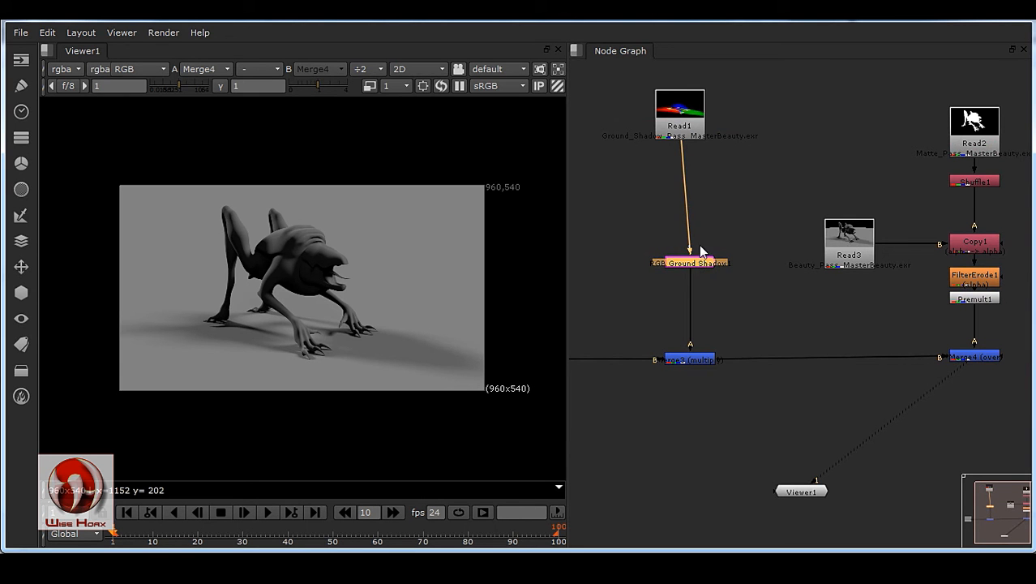
pyautogui.moveTo(699, 134); pyautogui.dragTo(708, 135)
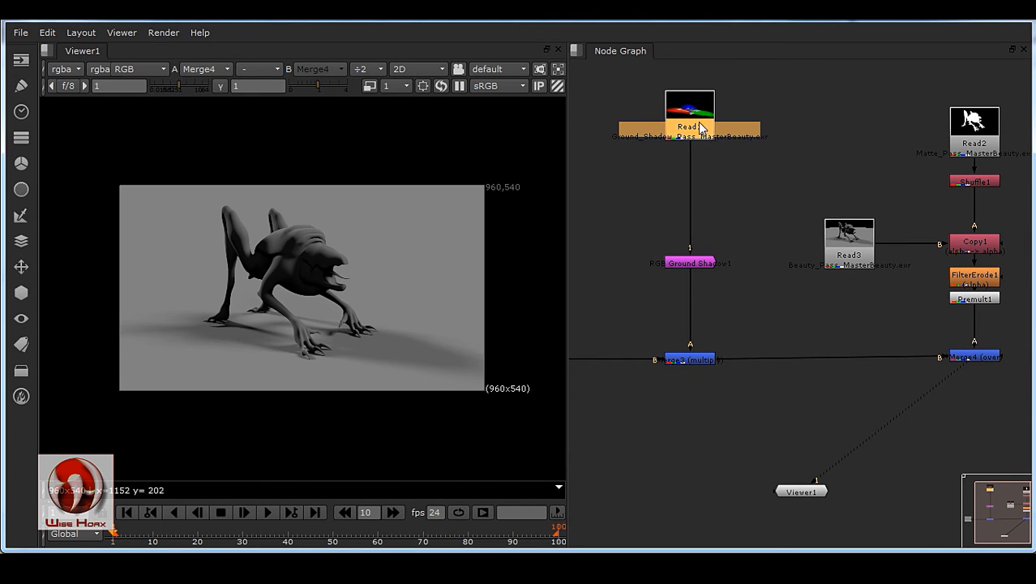
# - Compare the raw Read1 ground shadow pass with the final Merge4 composite in the viewer
pyautogui.press('1')
pyautogui.scroll(2, 329, 351)
pyautogui.moveTo(340, 345); pyautogui.dragTo(369, 350, button='middle')
pyautogui.moveTo(831, 386); pyautogui.dragTo(795, 365, button='middle')
pyautogui.click(948, 333)
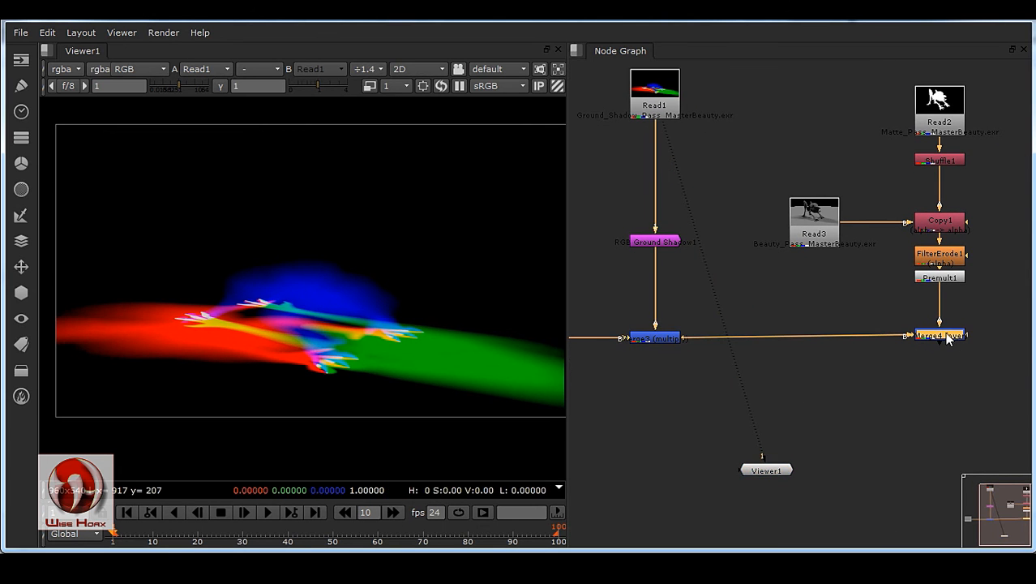
pyautogui.press('1')
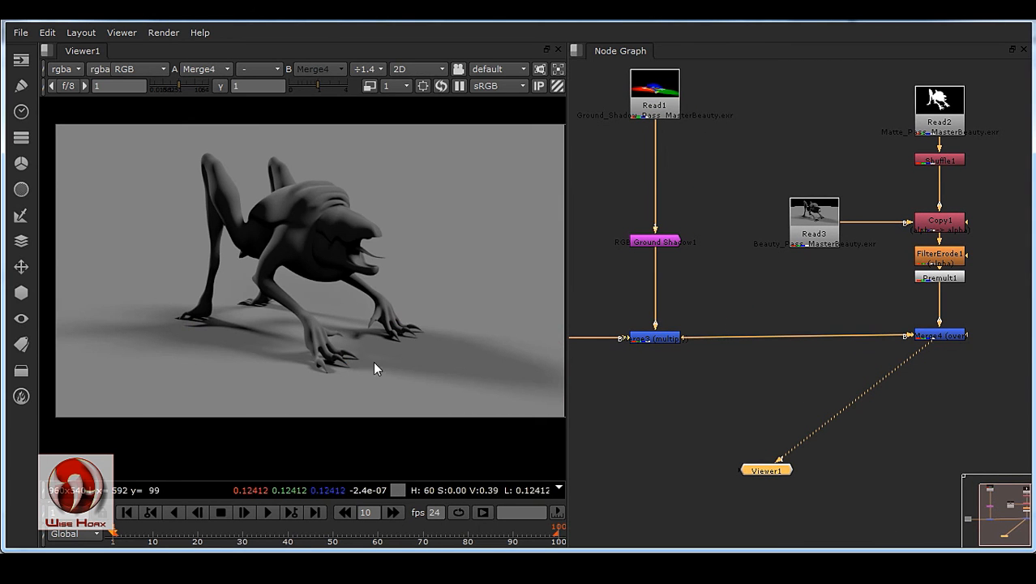
pyautogui.press('f')
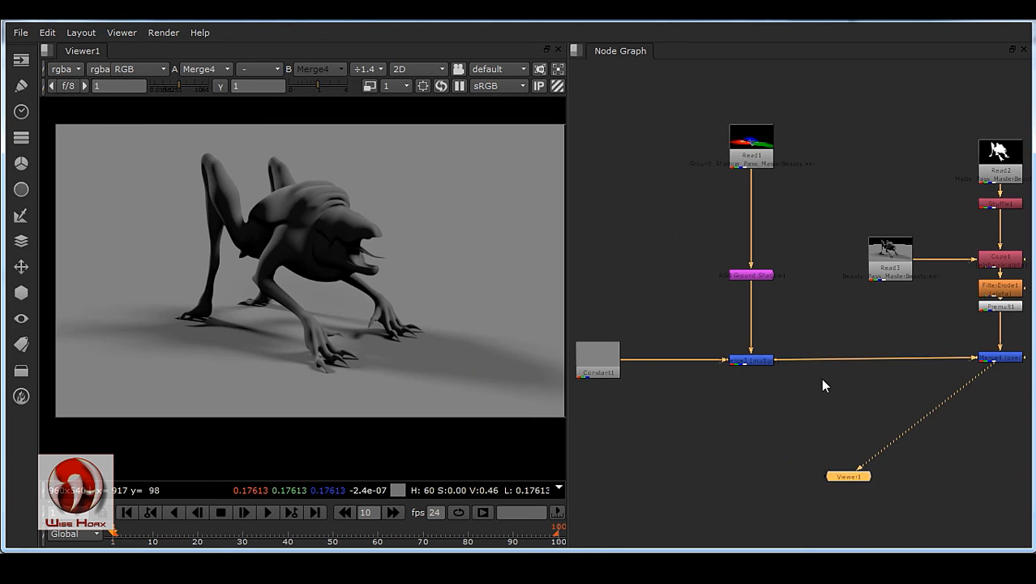